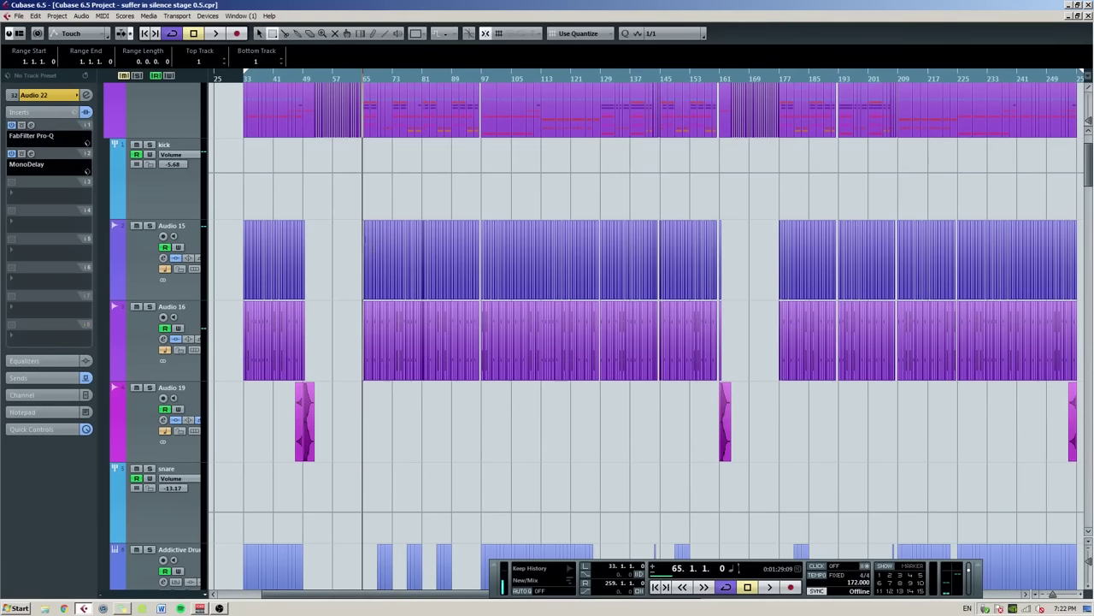
# Reduce the height of all tracks so that more of the drum tracks fit in the project view
pyautogui.scroll(4, 363, 237)
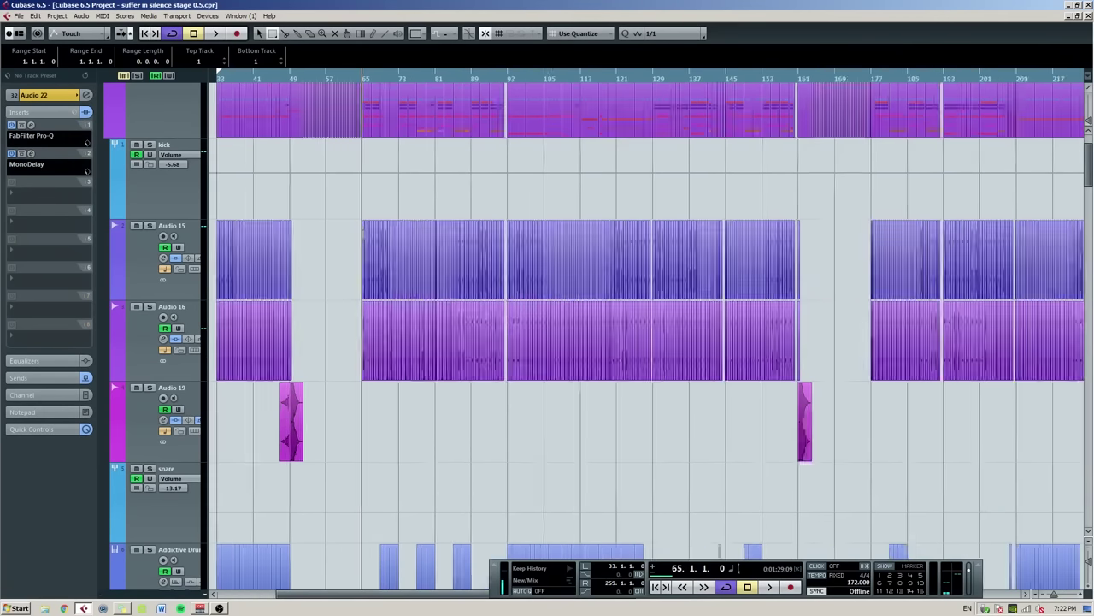
pyautogui.scroll(-3, 364, 235)
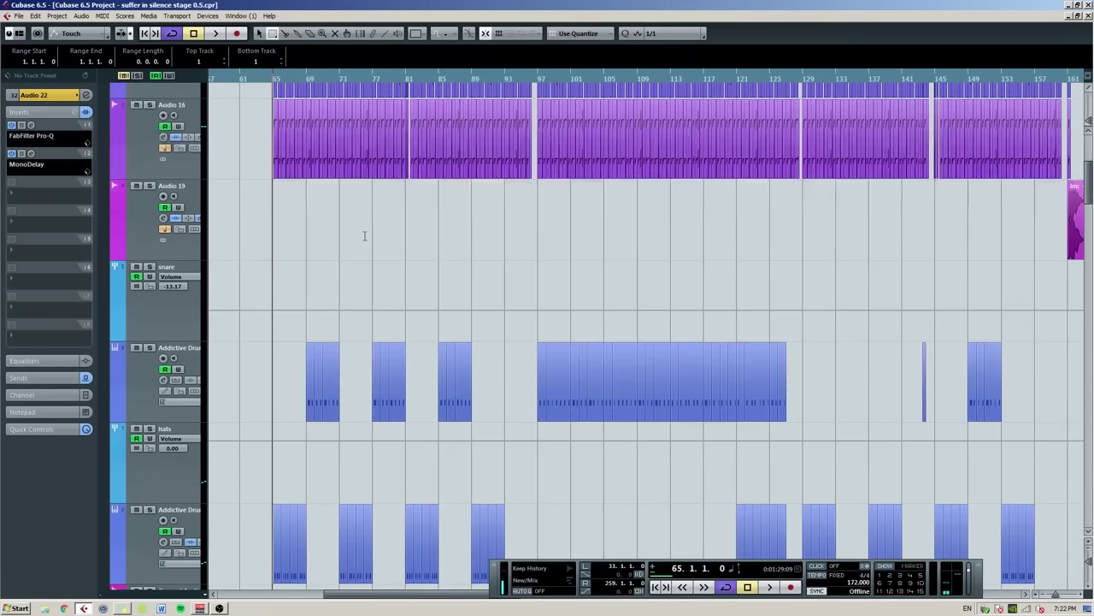
pyautogui.scroll(3, 364, 236)
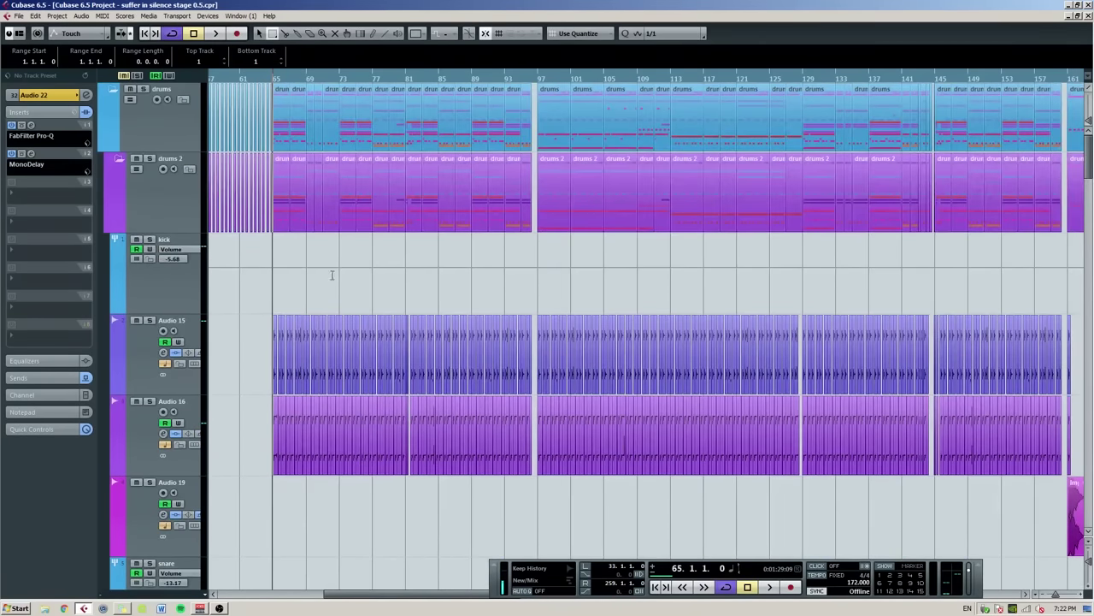
pyautogui.click(1089, 568)
pyautogui.click(1089, 567)
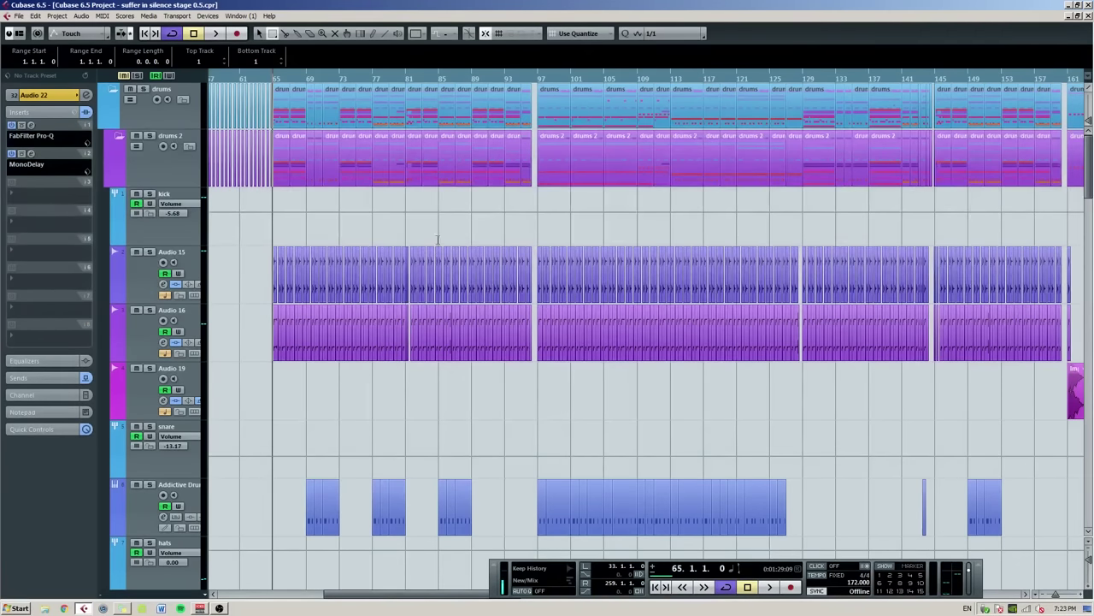
# Look through the layers of the drums 2 folder from the kick down to Audio 13, and select Audio 13
pyautogui.scroll(-5, 456, 232)
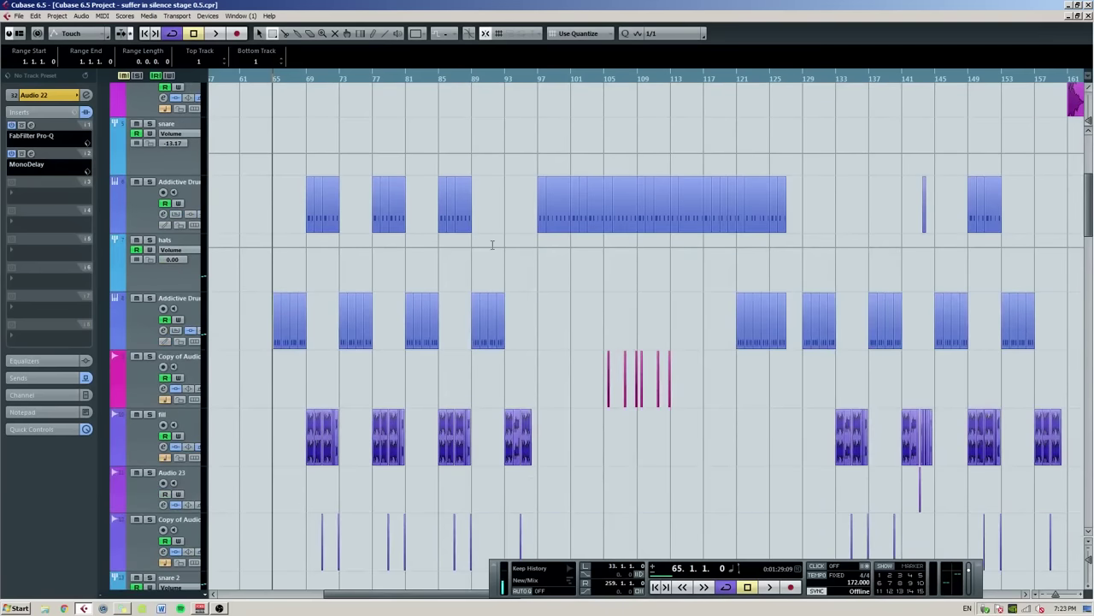
pyautogui.scroll(5, 286, 260)
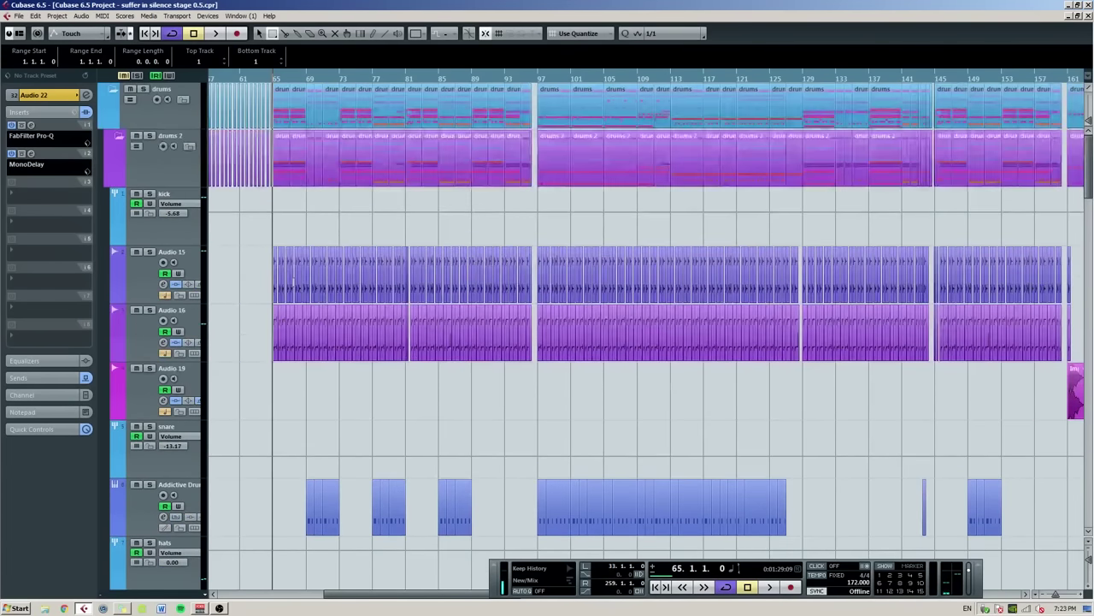
pyautogui.scroll(-2, 292, 281)
pyautogui.scroll(2, 287, 283)
pyautogui.scroll(-2, 284, 210)
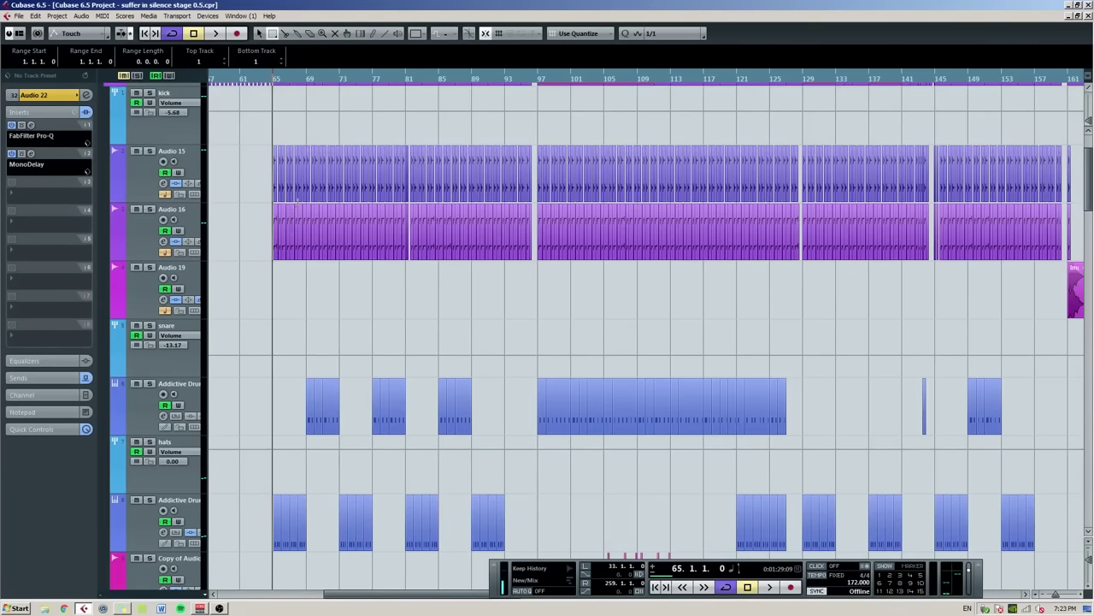
pyautogui.scroll(2, 648, 325)
pyautogui.scroll(-2, 648, 325)
pyautogui.scroll(-2, 451, 226)
pyautogui.scroll(-6, 435, 293)
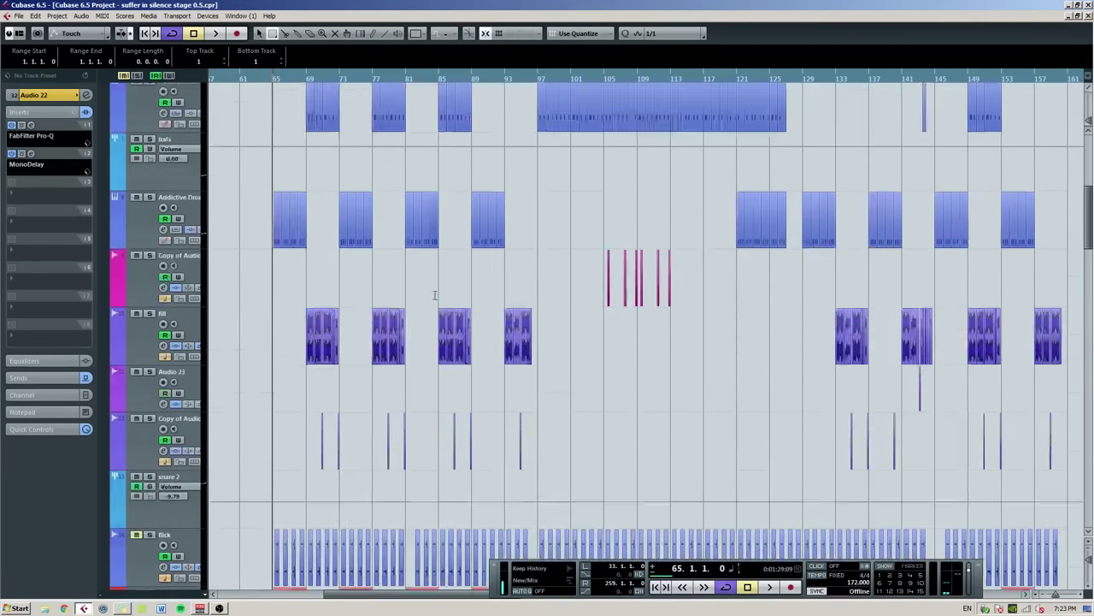
pyautogui.scroll(-5, 398, 257)
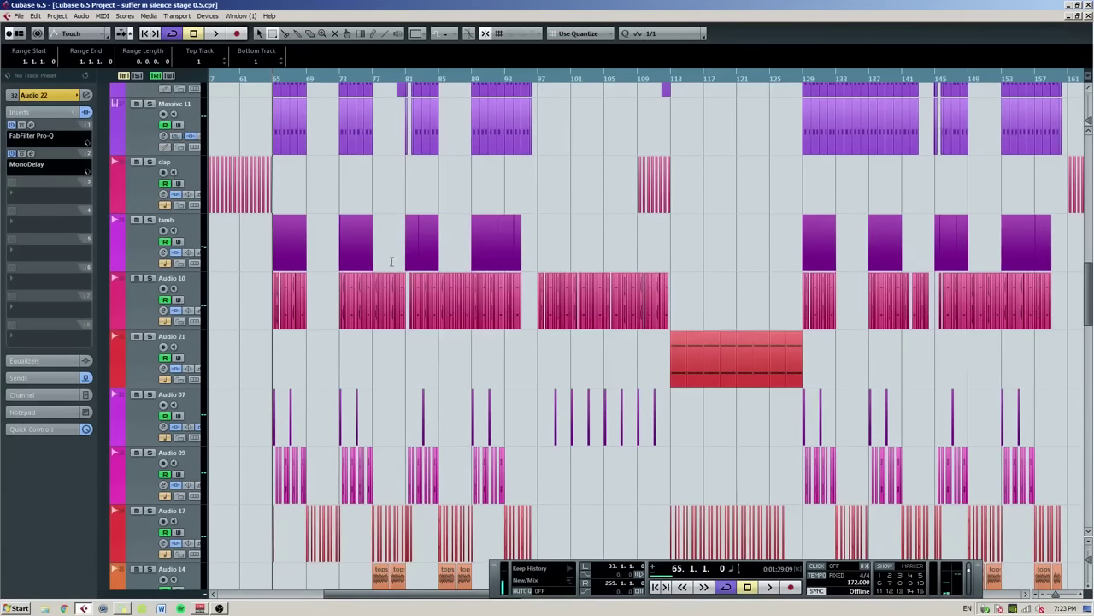
pyautogui.scroll(10, 347, 289)
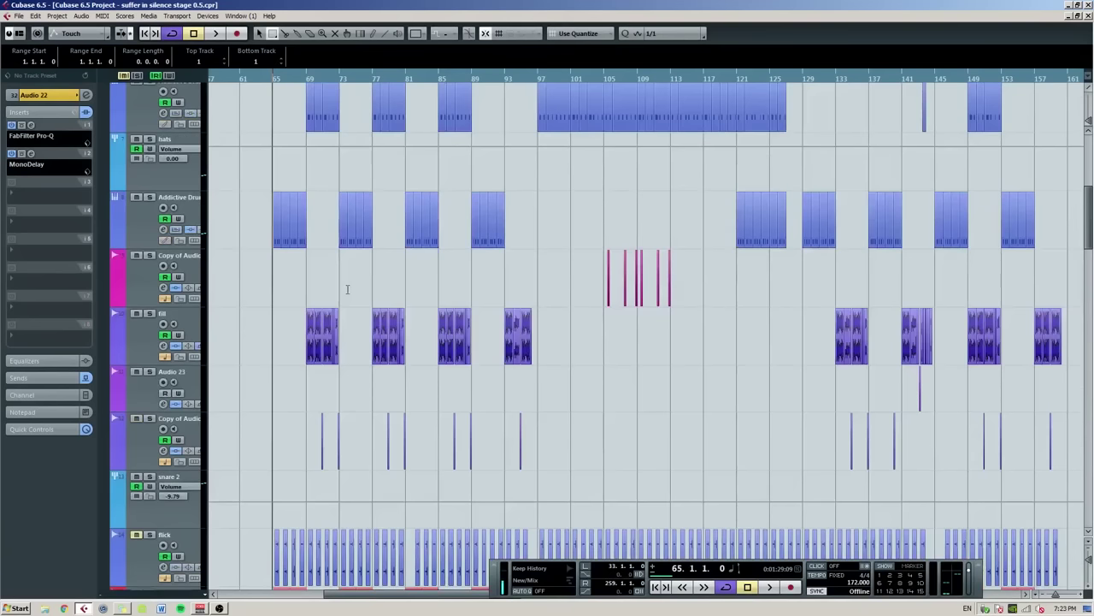
pyautogui.scroll(5, 351, 283)
pyautogui.scroll(-3, 345, 286)
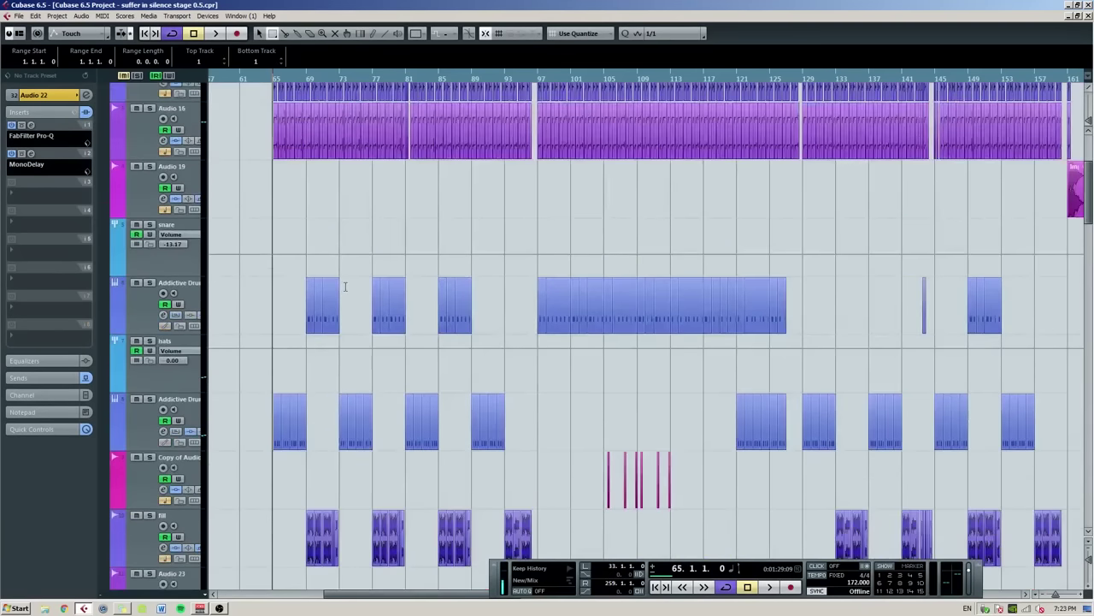
pyautogui.scroll(-15, 350, 285)
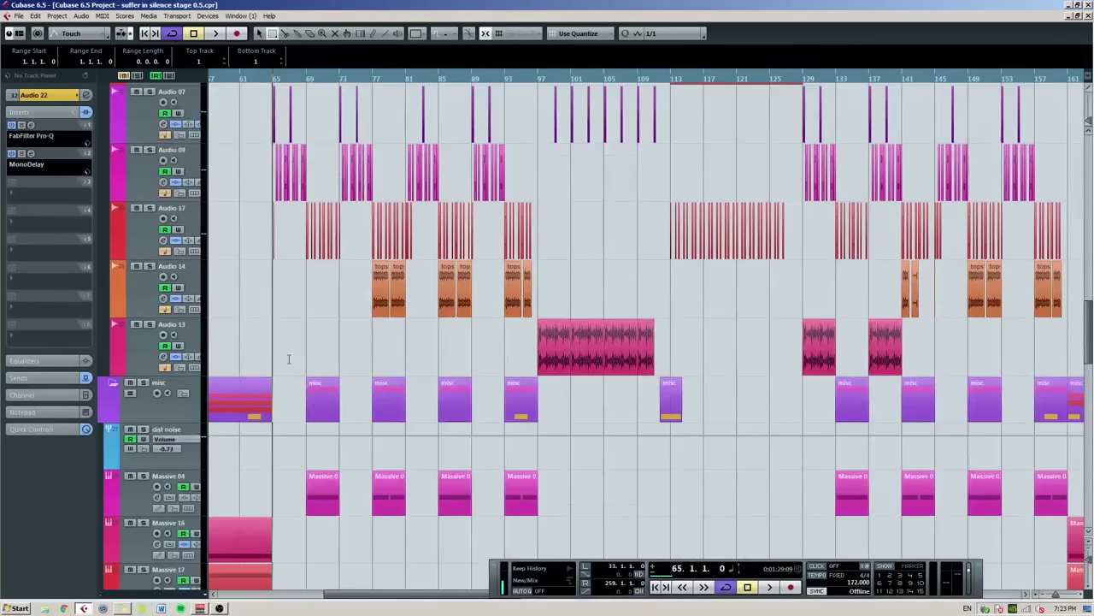
pyautogui.click(147, 362)
pyautogui.scroll(3, 253, 363)
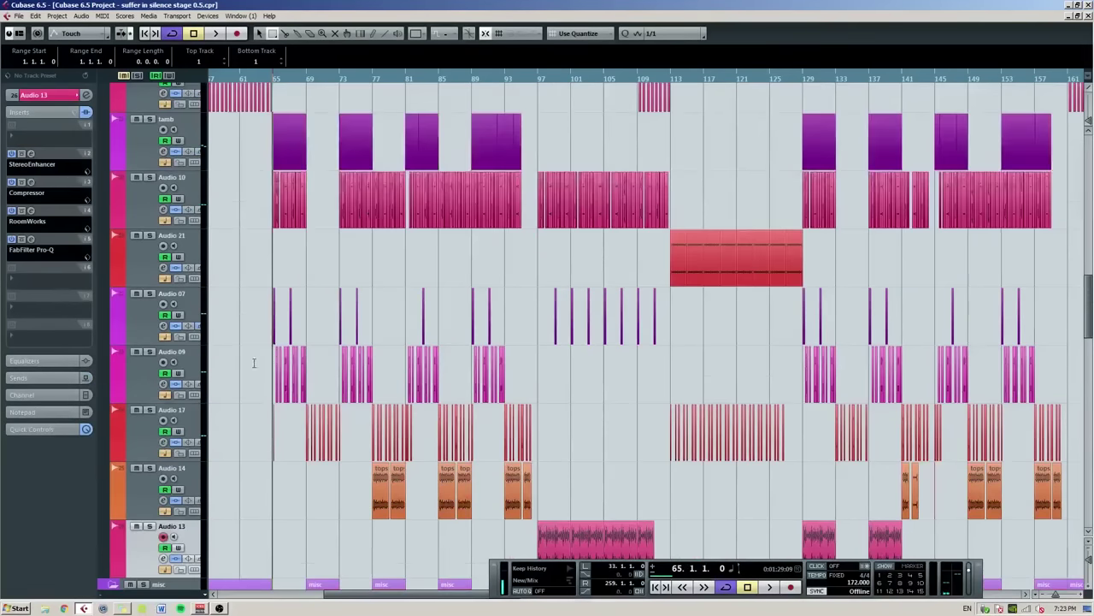
pyautogui.scroll(15, 147, 489)
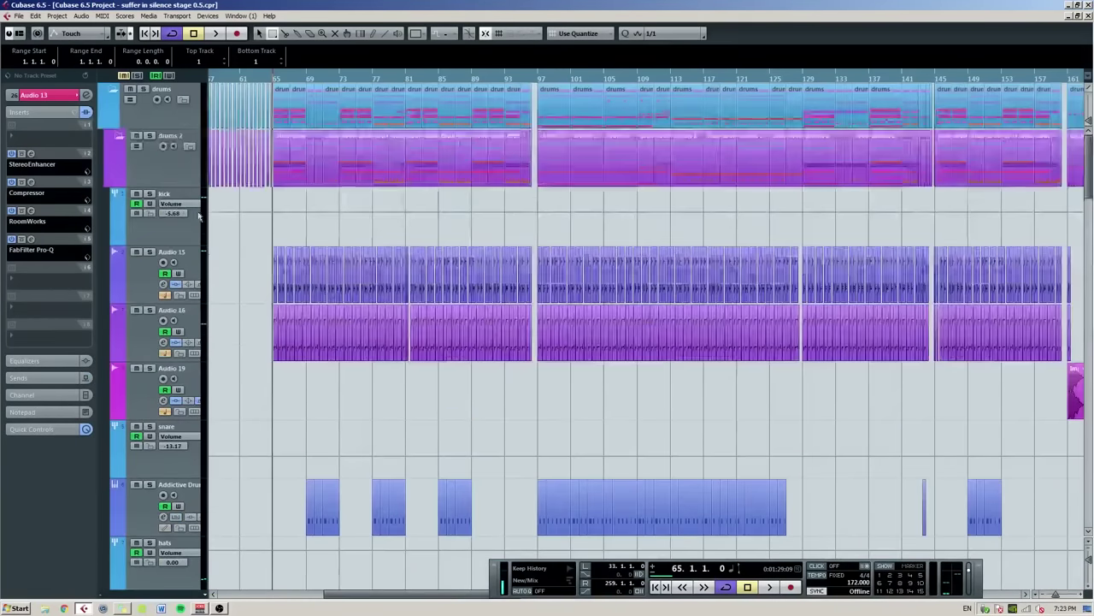
# Select the drums 2 folder track and switch to the Object Selection tool
pyautogui.click(175, 185)
pyautogui.scroll(-5, 286, 213)
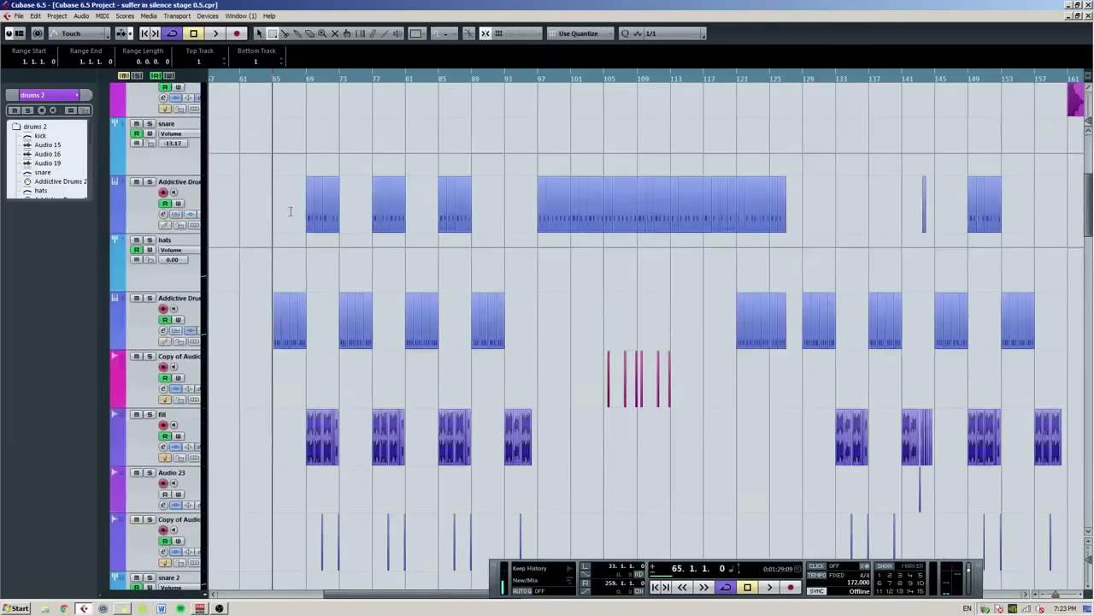
pyautogui.press('h')
pyautogui.scroll(4, 286, 213)
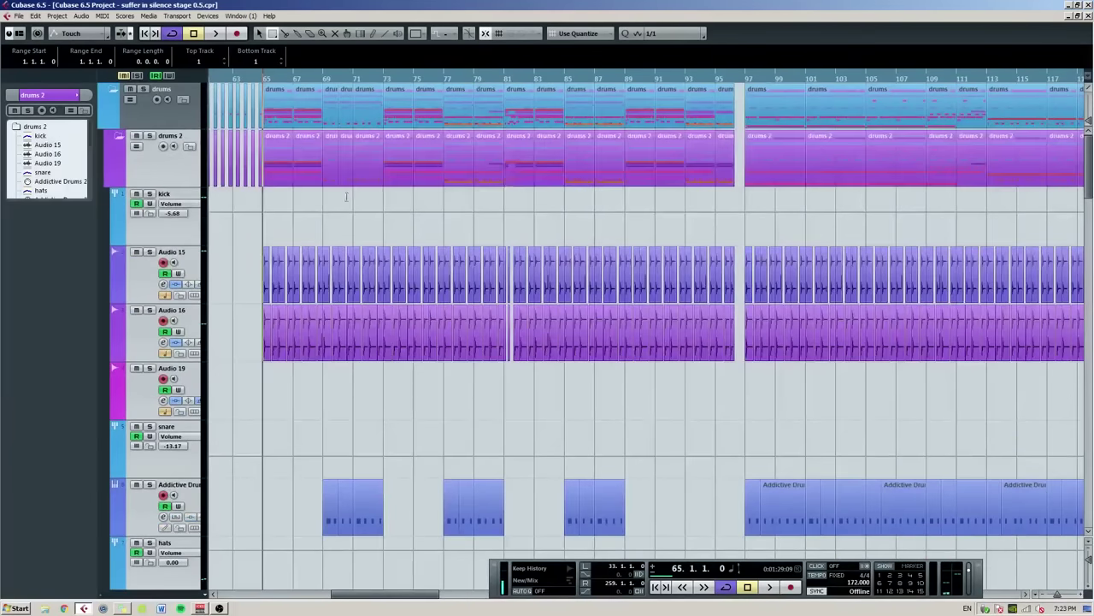
pyautogui.press('1')
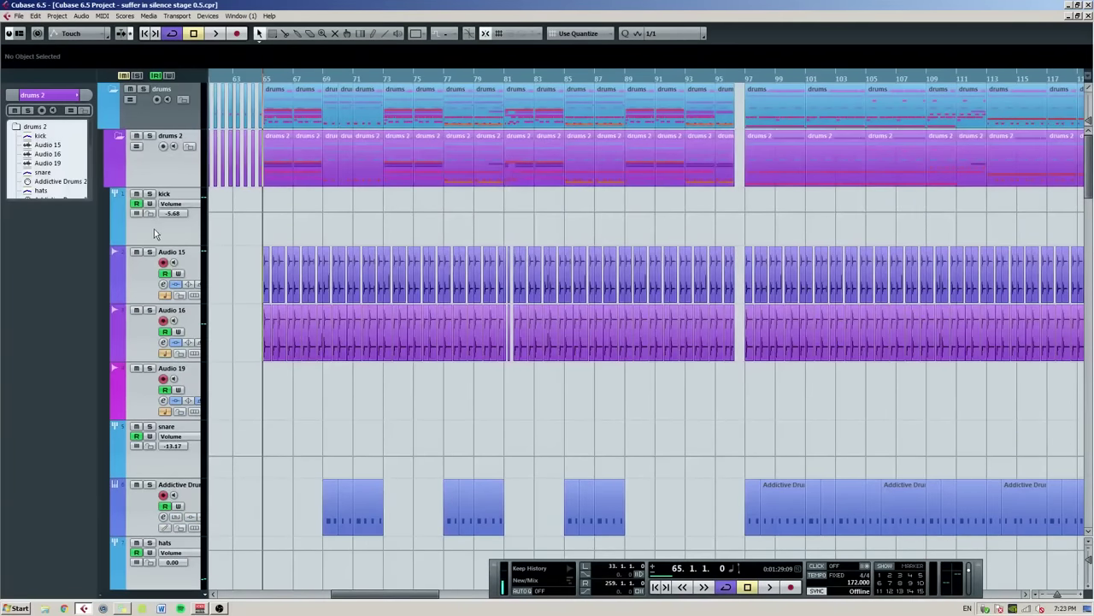
# Select the kick, snare, hats and snare 2 group tracks in turn to examine their insert effects
pyautogui.click(154, 228)
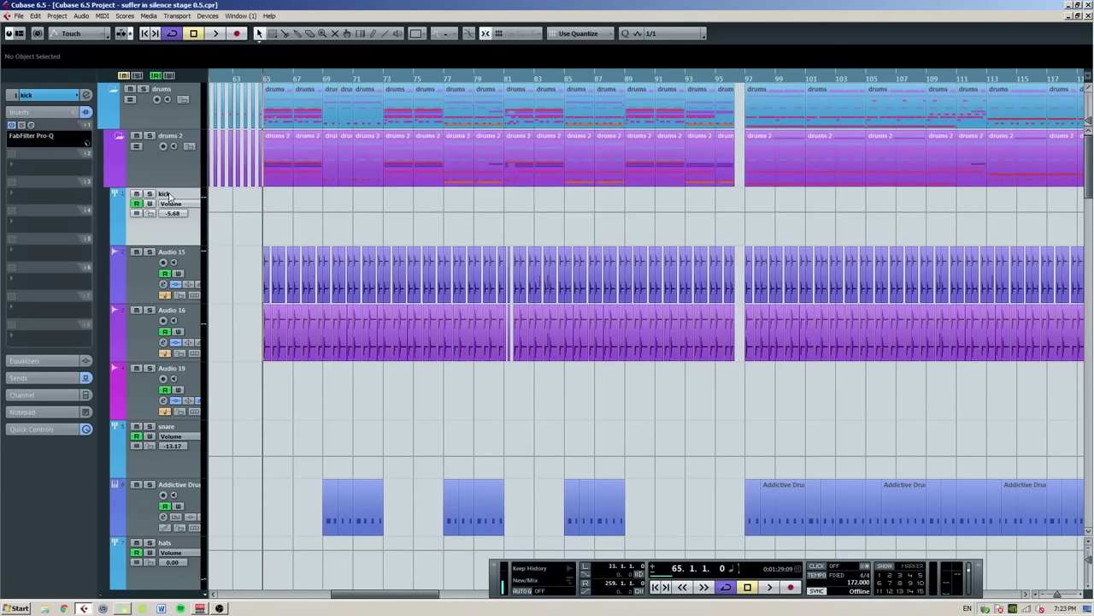
pyautogui.click(175, 438)
pyautogui.scroll(-5, 249, 352)
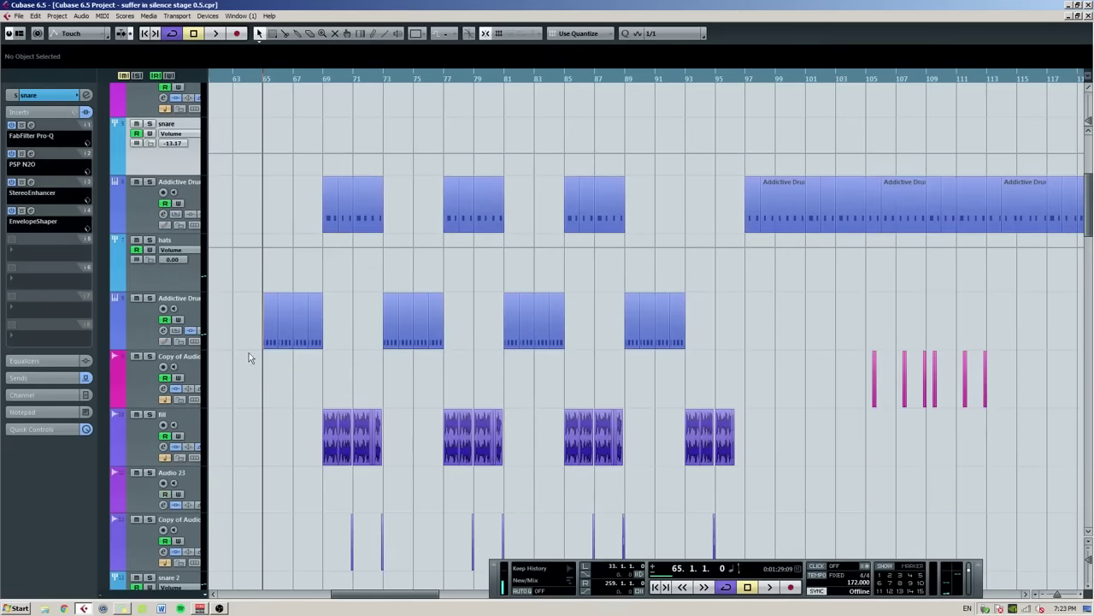
pyautogui.click(164, 277)
pyautogui.scroll(-5, 239, 312)
pyautogui.scroll(-4, 290, 351)
pyautogui.scroll(5, 273, 317)
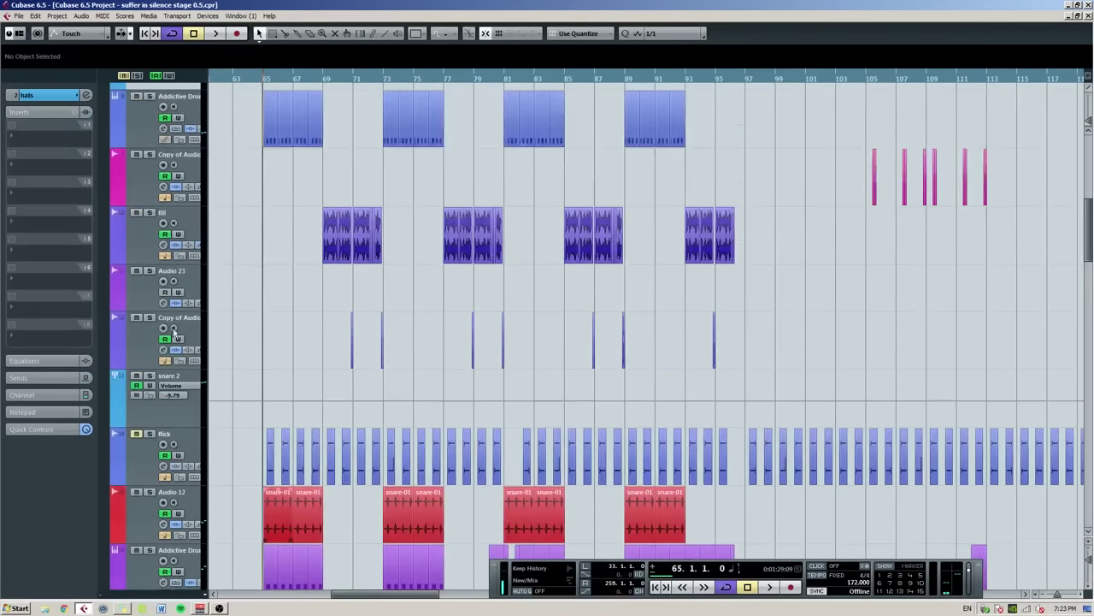
pyautogui.click(190, 416)
# Select the drums 2 track under Group Tracks and examine its inserts and the FX channels below it
pyautogui.scroll(-10, 277, 372)
pyautogui.scroll(-3, 275, 373)
pyautogui.click(189, 323)
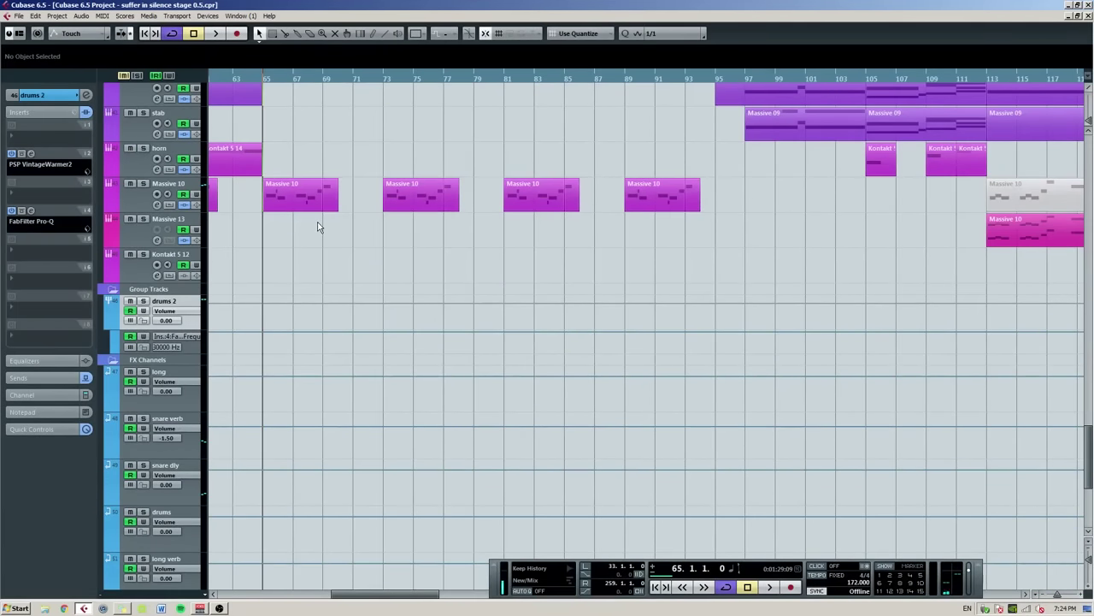
pyautogui.scroll(6, 308, 248)
pyautogui.scroll(-10, 298, 269)
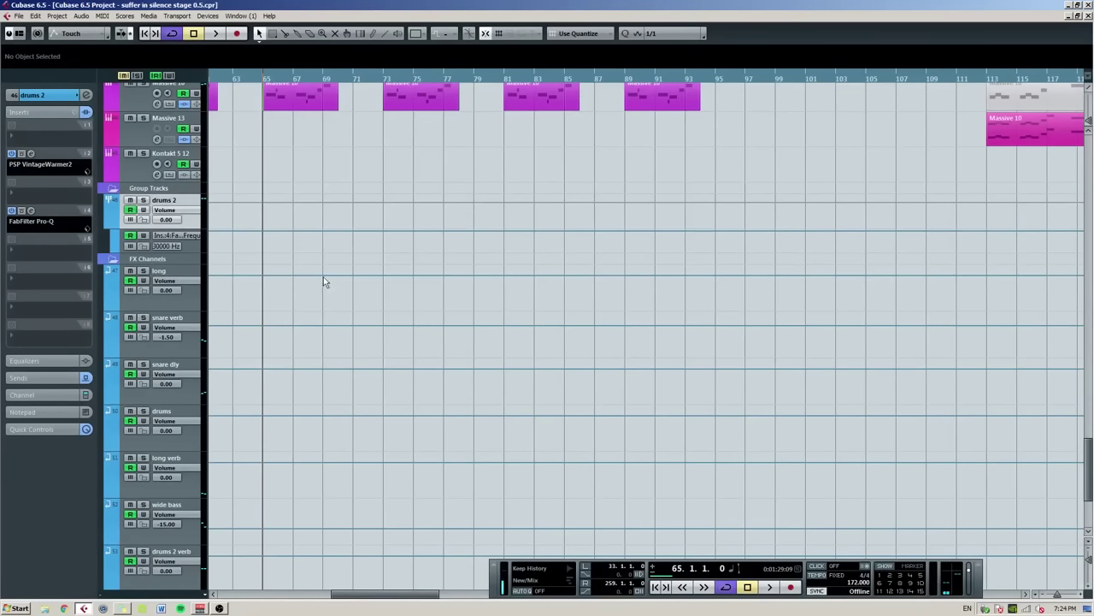
pyautogui.scroll(3, 269, 214)
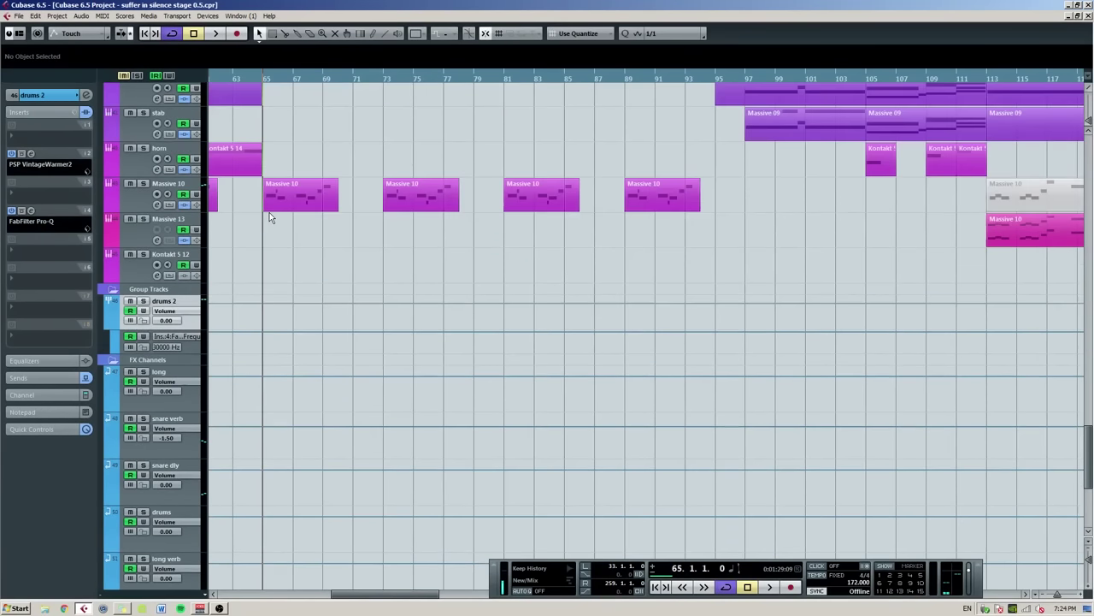
# Enlarge the track heights and bring the drums folder and kick tracks back into view
pyautogui.click(1088, 568)
pyautogui.scroll(3, 237, 332)
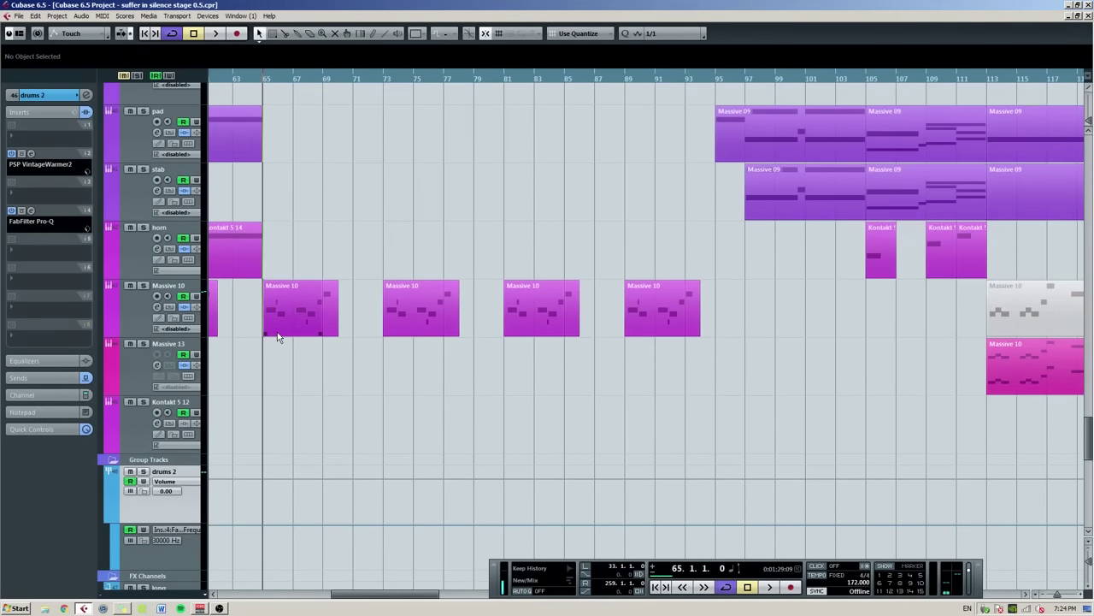
pyautogui.scroll(10, 277, 342)
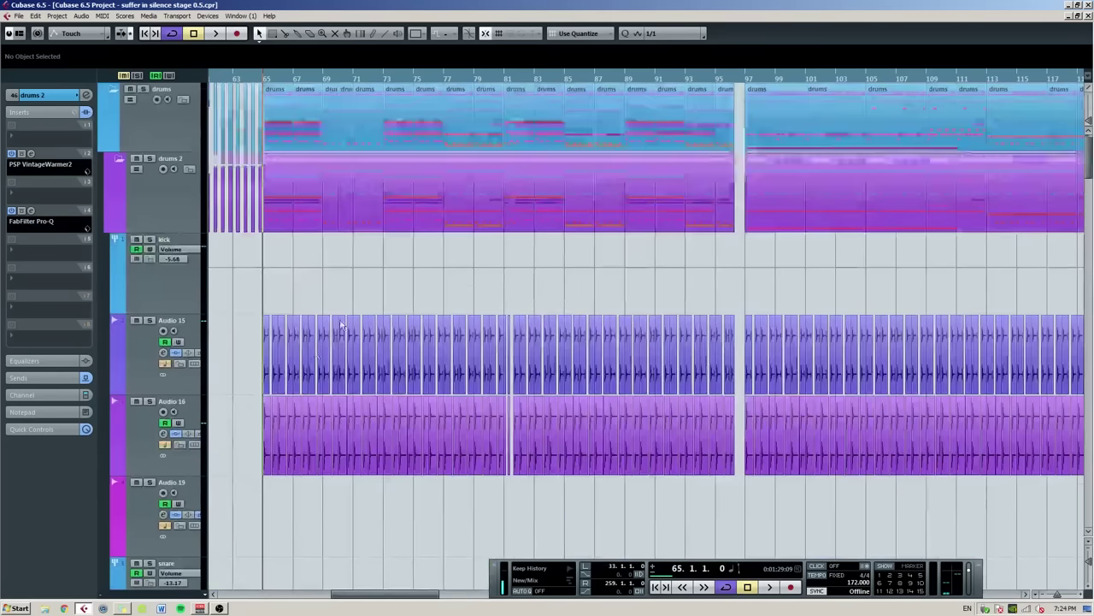
# Solo the drums folder and audition it from bar 65, then stop playback and turn the solo off
pyautogui.press('space')
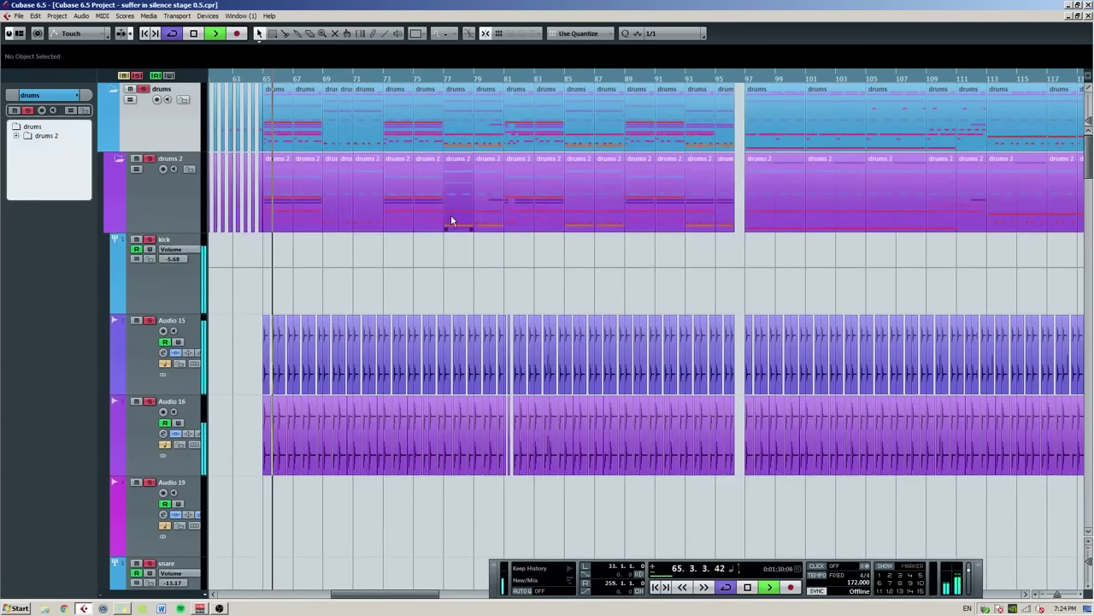
pyautogui.press('h')
pyautogui.press('h')
pyautogui.press('h')
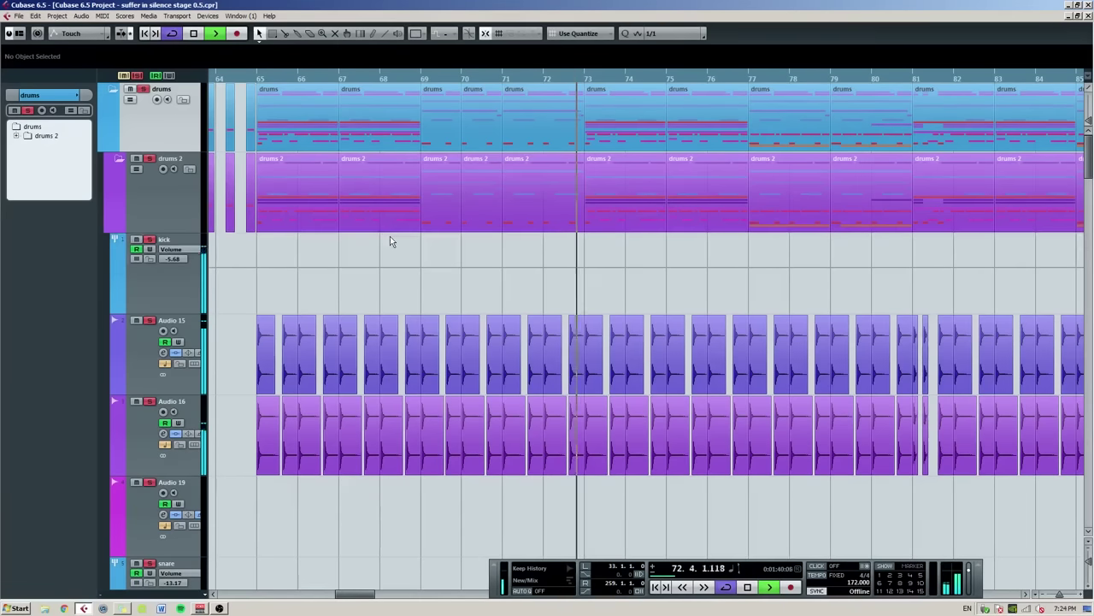
pyautogui.press('space')
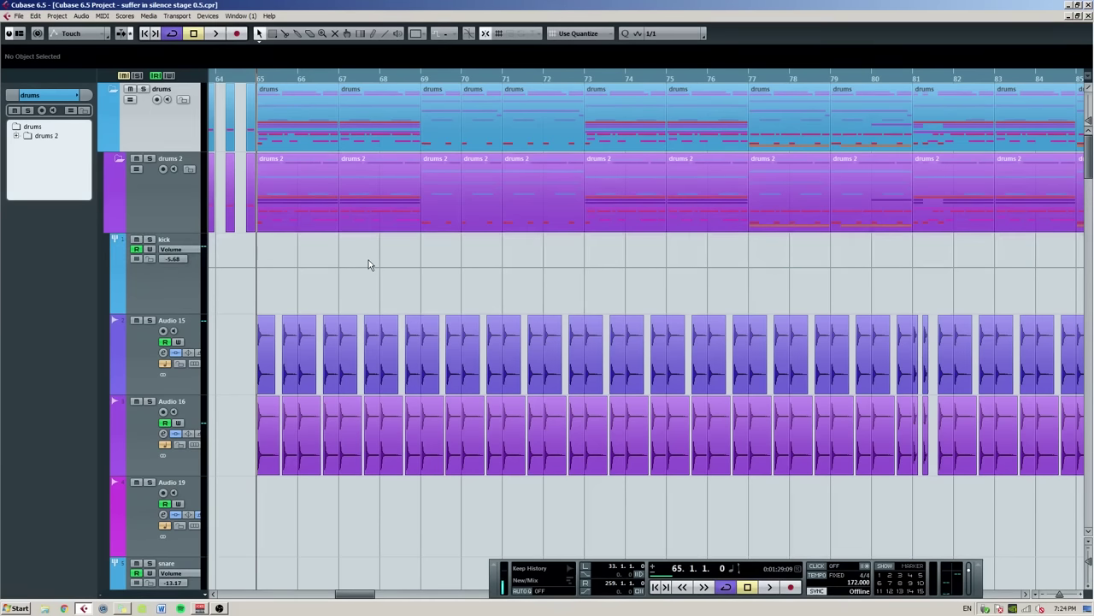
# Select the kick group track, toggle its solo on and off, and examine the layered kick samples on Audio 15 and Audio 16 from bar 65
pyautogui.scroll(-5, 357, 292)
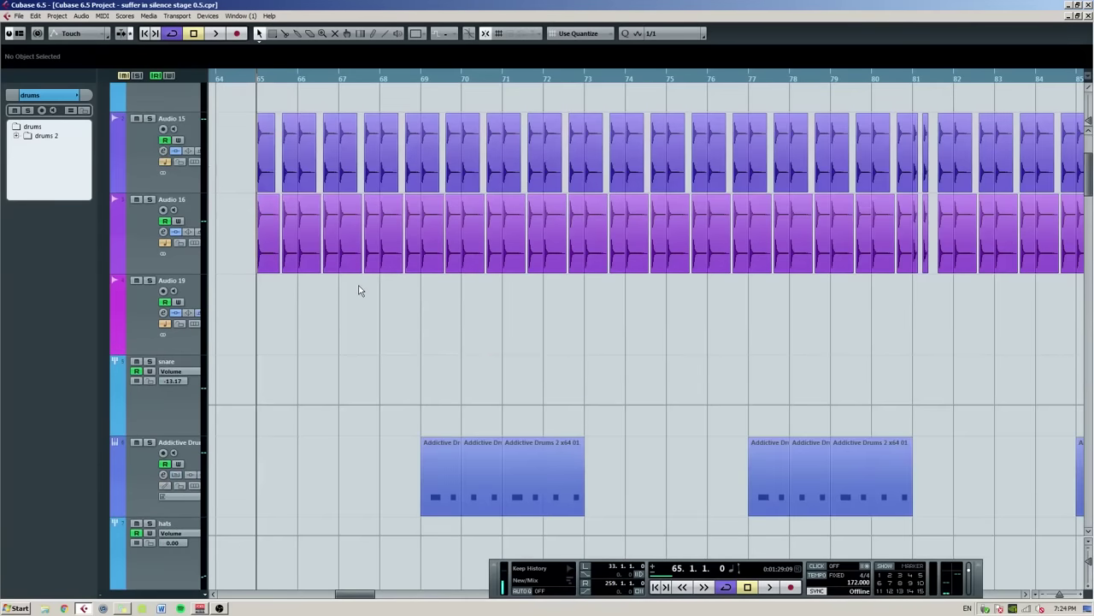
pyautogui.scroll(7, 359, 288)
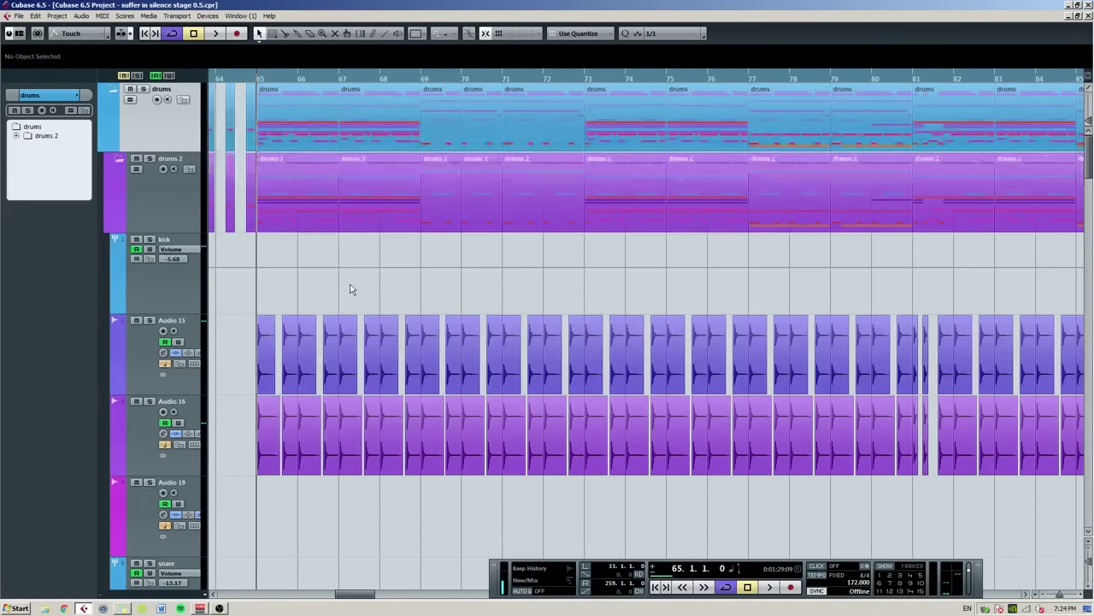
pyautogui.scroll(-7, 351, 288)
pyautogui.scroll(5, 345, 290)
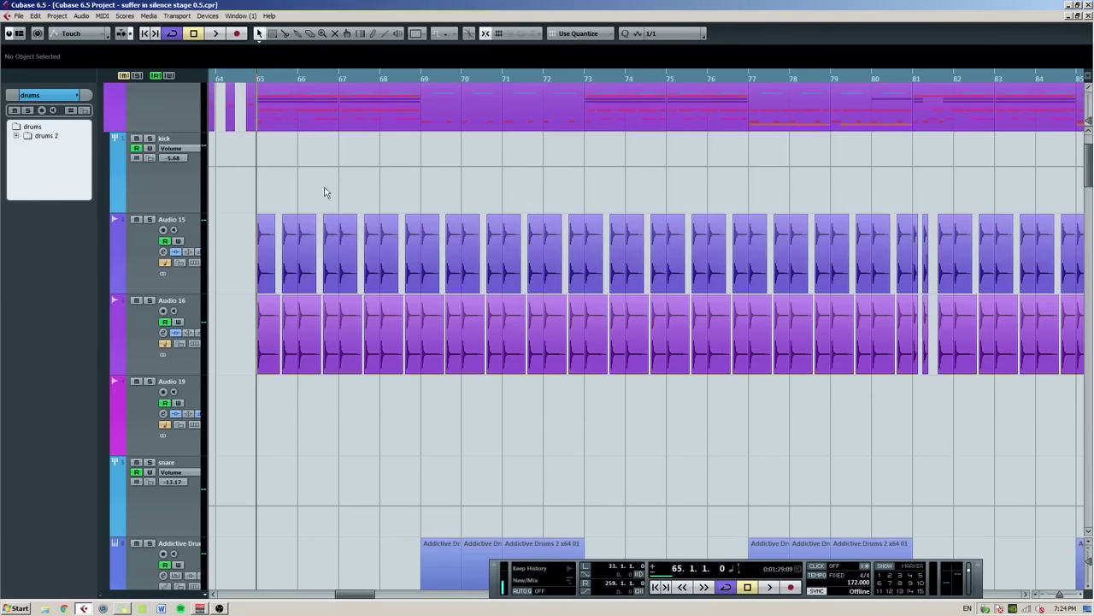
pyautogui.press('h')
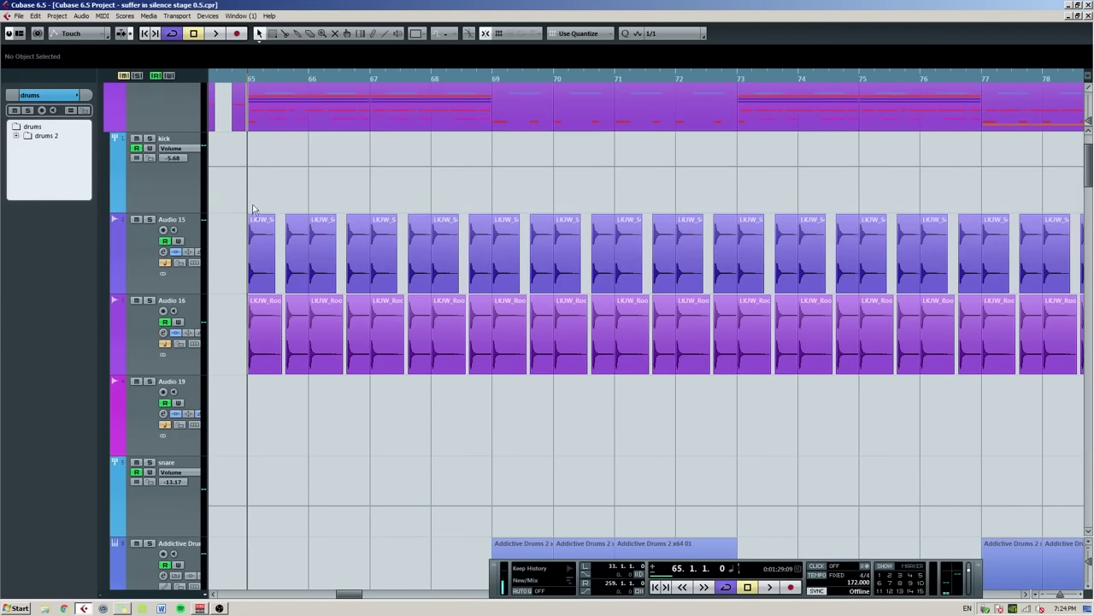
pyautogui.click(185, 194)
pyautogui.press('h')
pyautogui.press('h')
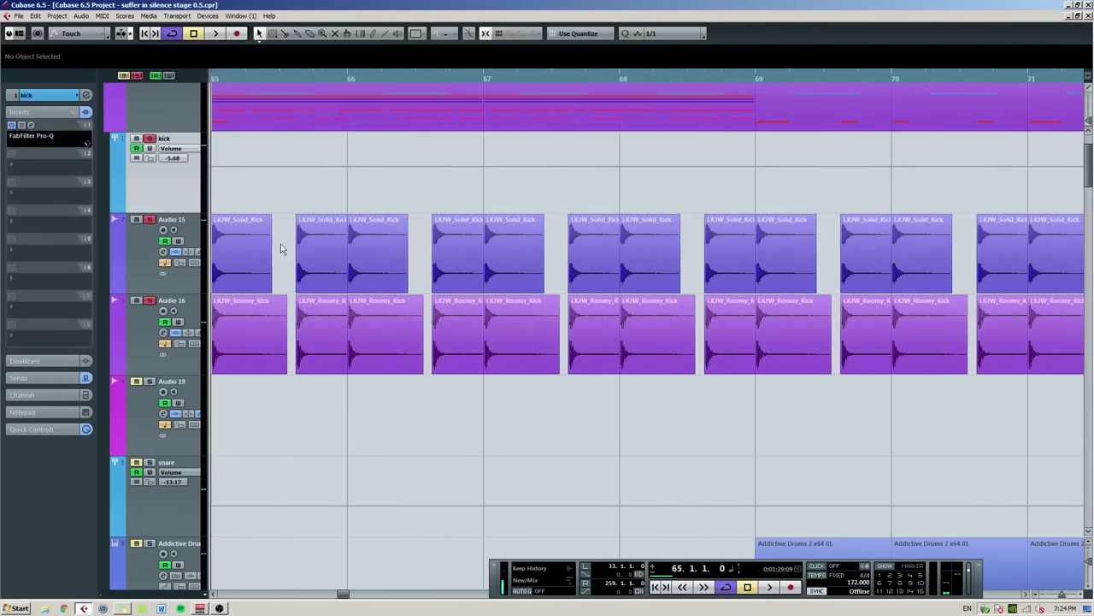
pyautogui.press('h')
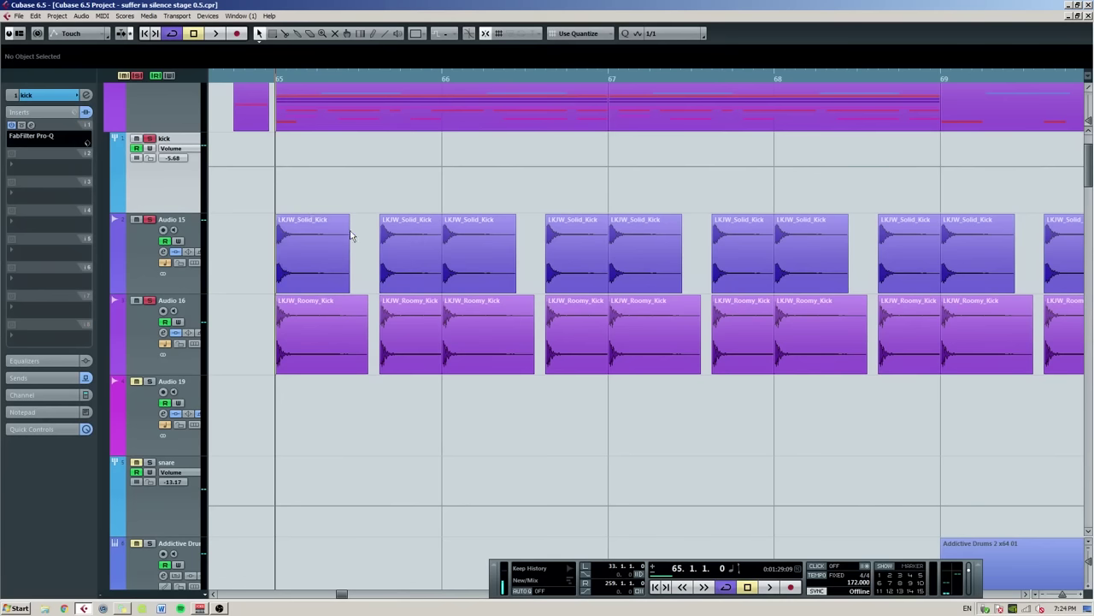
pyautogui.press('s')
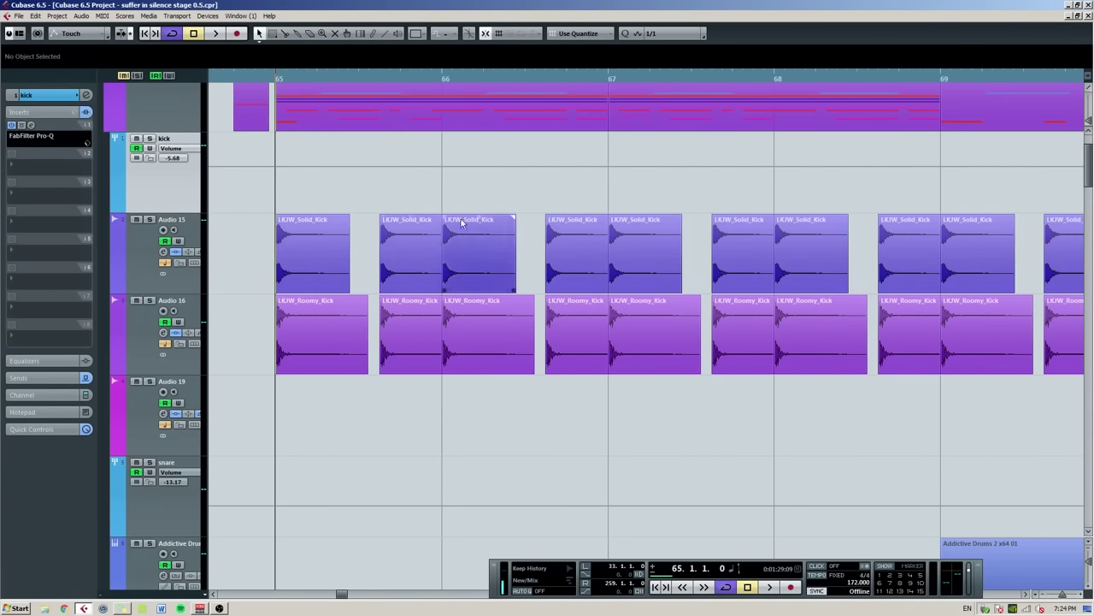
# Solo the Audio 15 track and audition its LKJW_Solid_Kick layer from bar 65, with playback stopped at the end
pyautogui.press('h')
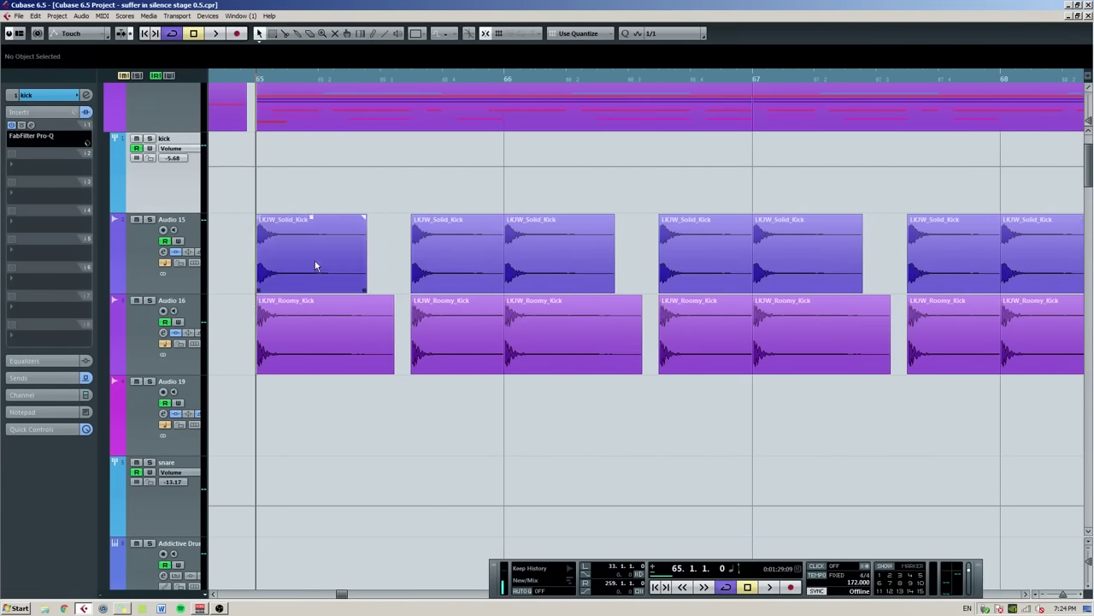
pyautogui.click(312, 265)
pyautogui.press('s')
pyautogui.click(380, 274)
pyautogui.press('space')
pyautogui.press('space')
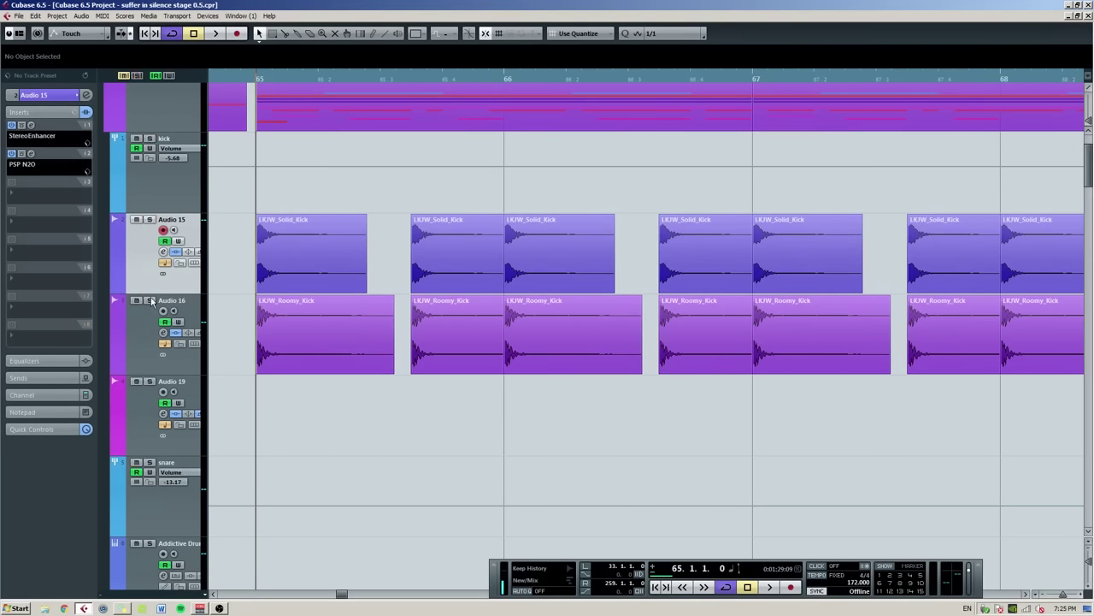
# Solo the Audio 16 track, audition its LKJW_Roomy_Kick layer from bar 65, and turn the solo off
pyautogui.click(148, 341)
pyautogui.click(301, 276)
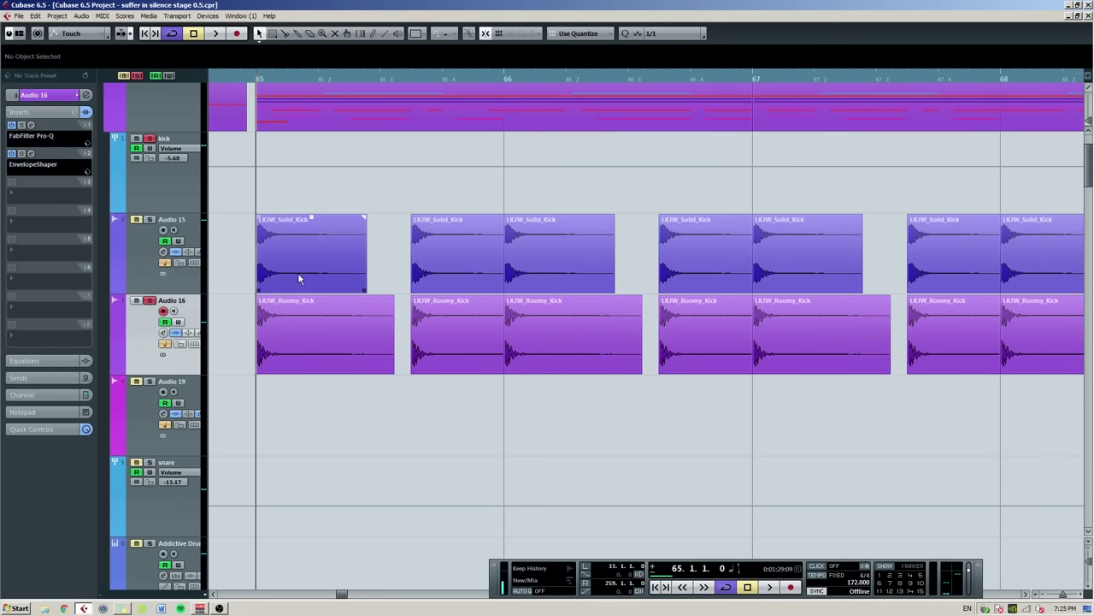
pyautogui.press('space')
pyautogui.press('space')
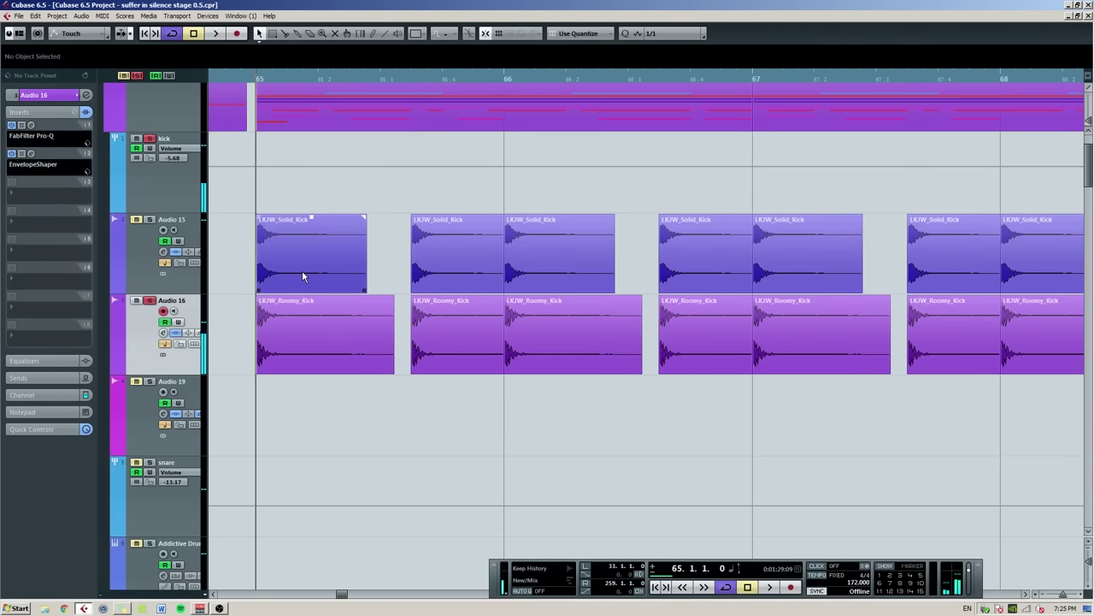
pyautogui.click(262, 347)
pyautogui.click(405, 314)
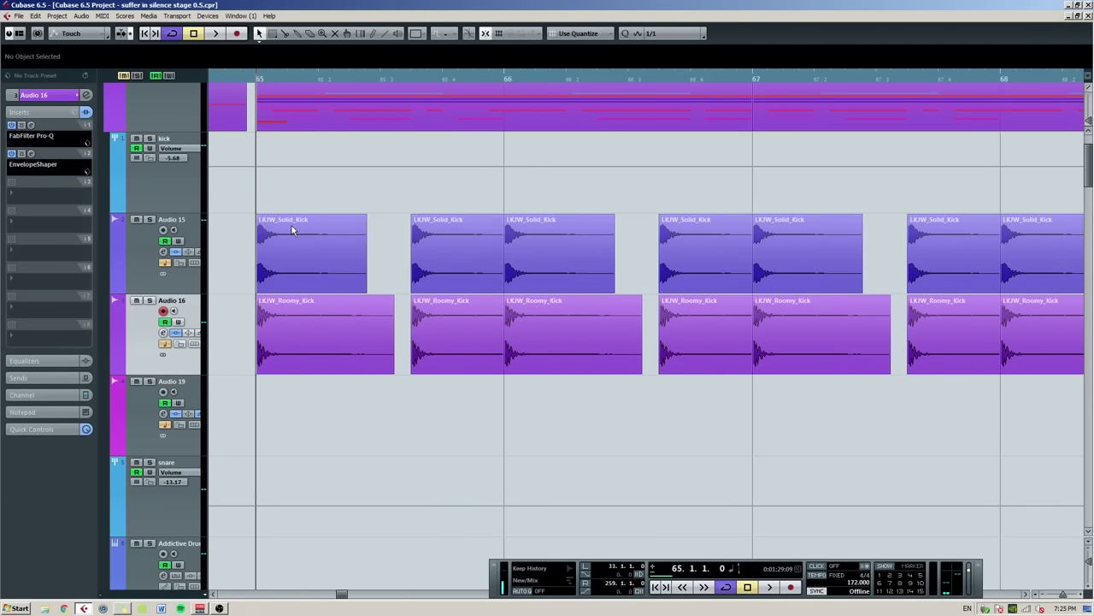
# Solo the kick group and play it from bar 65 through the SPAN analyzer on the Stereo Out channel
pyautogui.press('g')
pyautogui.press('g')
pyautogui.click(201, 201)
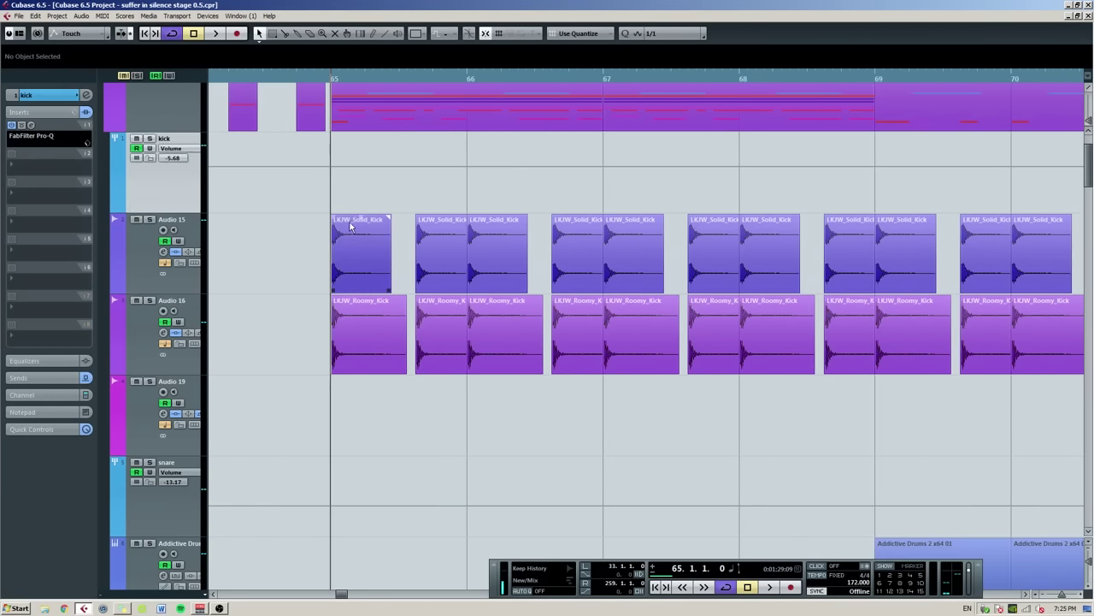
pyautogui.press('s')
pyautogui.press('F3')
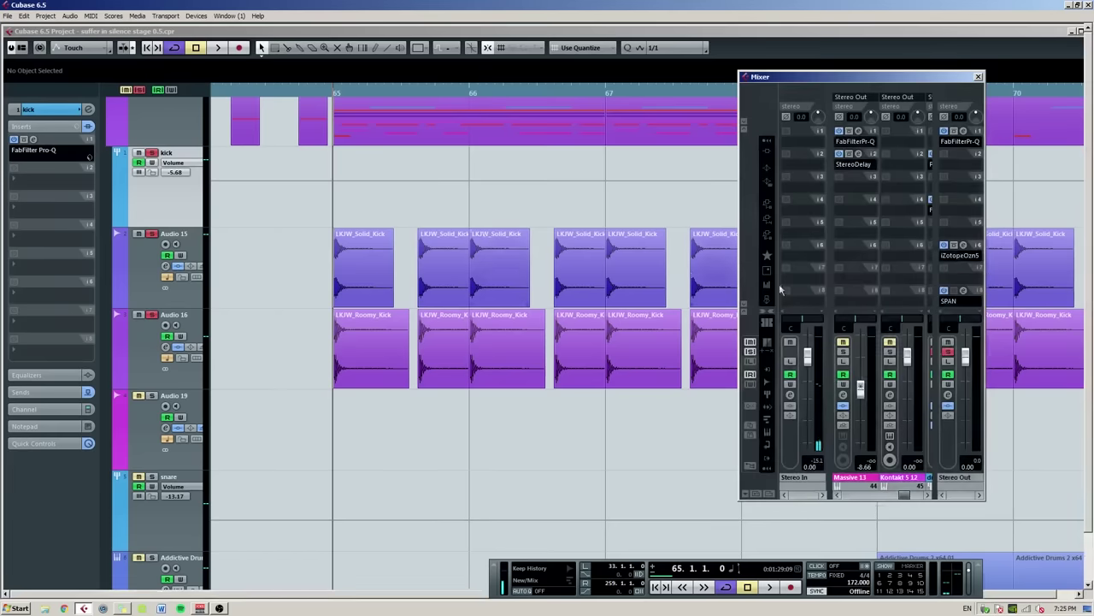
pyautogui.click(963, 291)
pyautogui.press('space')
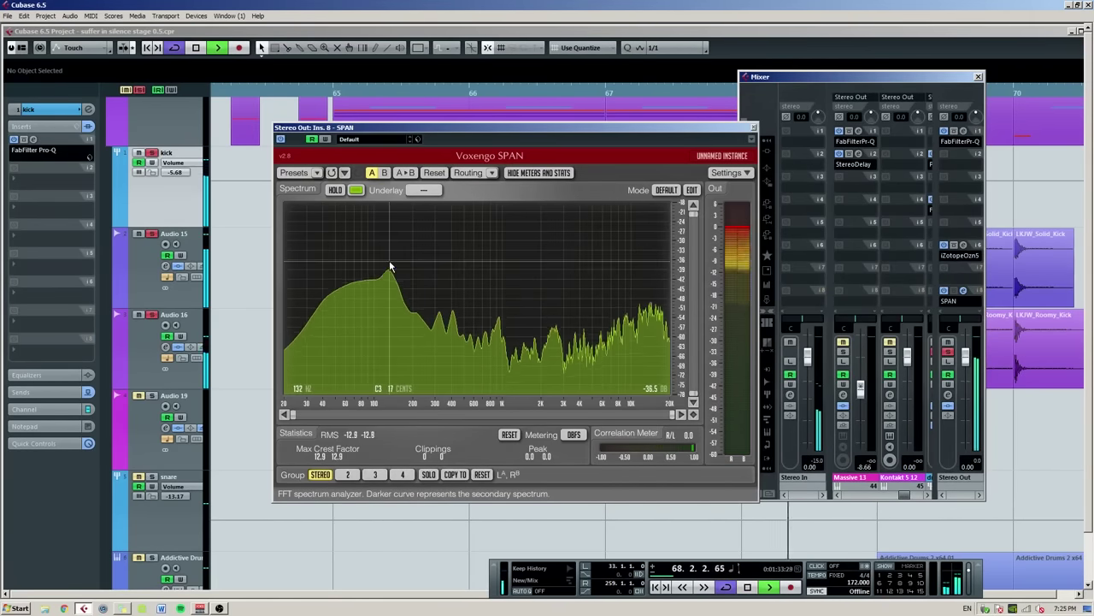
pyautogui.press('space')
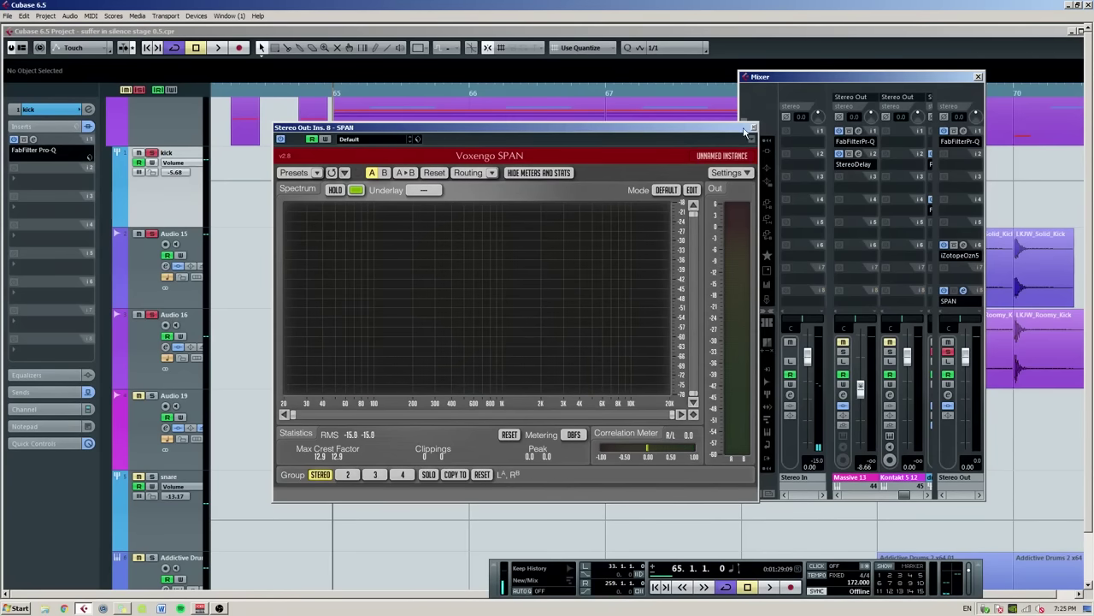
# Move SPAN aside, replay the kicks to examine their low-end peak, and return to the maximized project window without SPAN and the mixer
pyautogui.moveTo(564, 135); pyautogui.dragTo(623, 144)
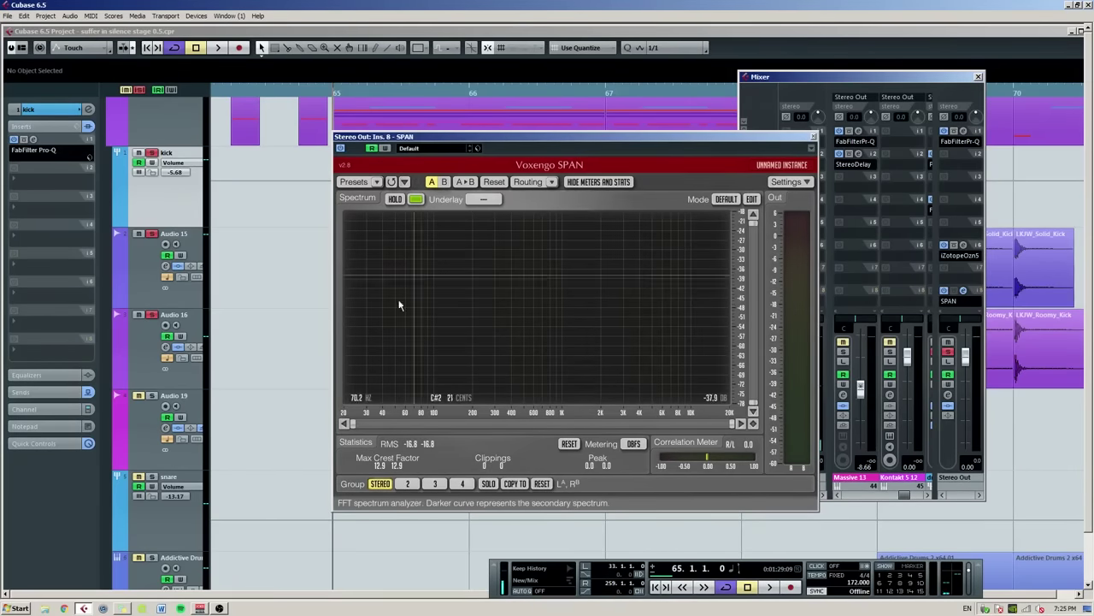
pyautogui.moveTo(429, 142); pyautogui.dragTo(480, 138)
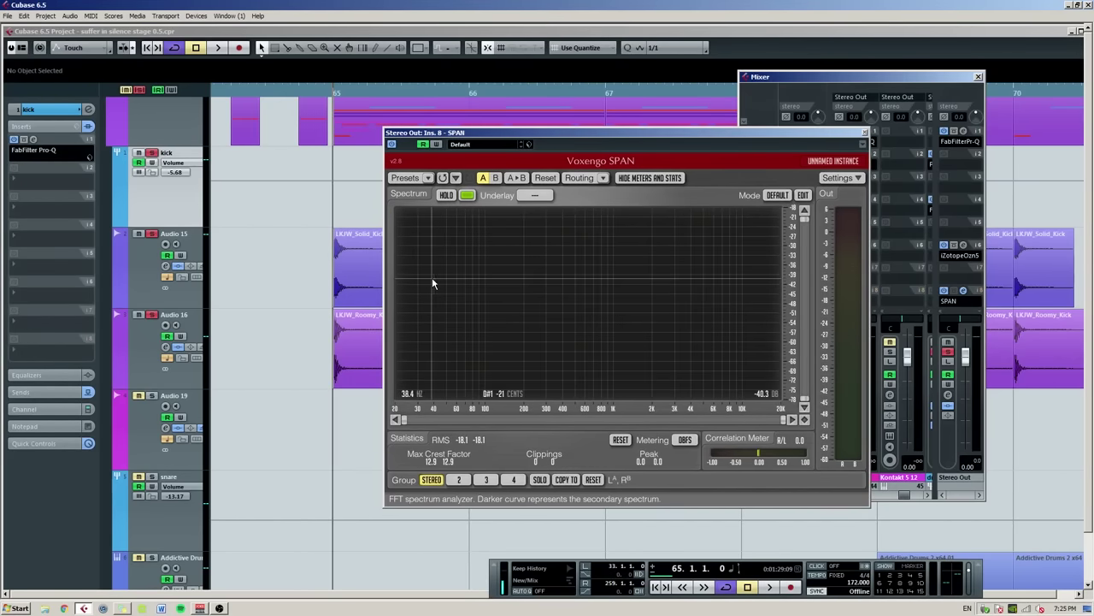
pyautogui.press('space')
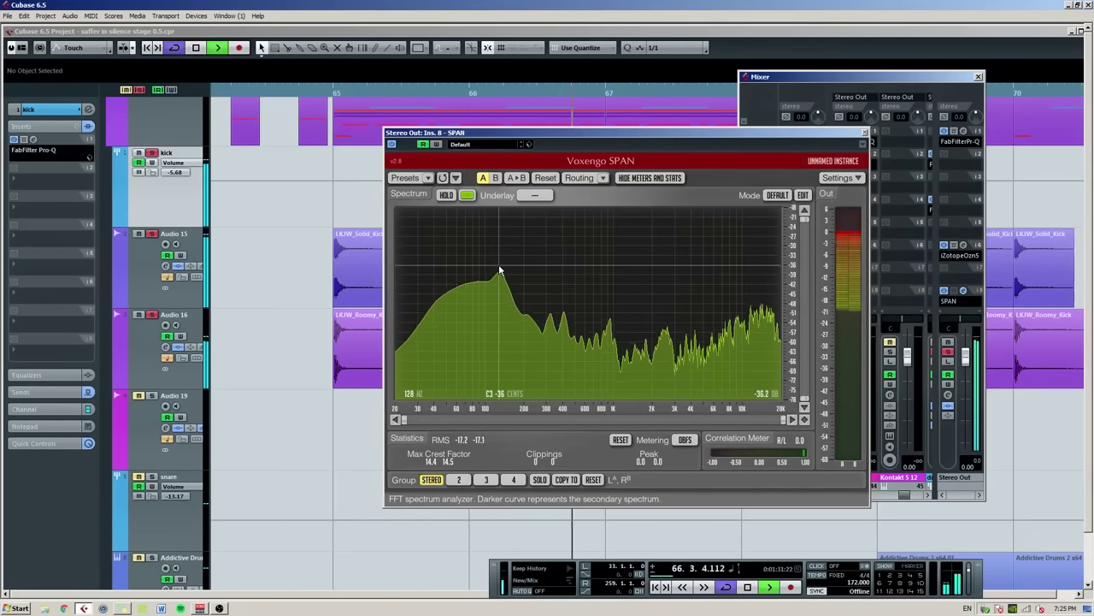
pyautogui.press('space')
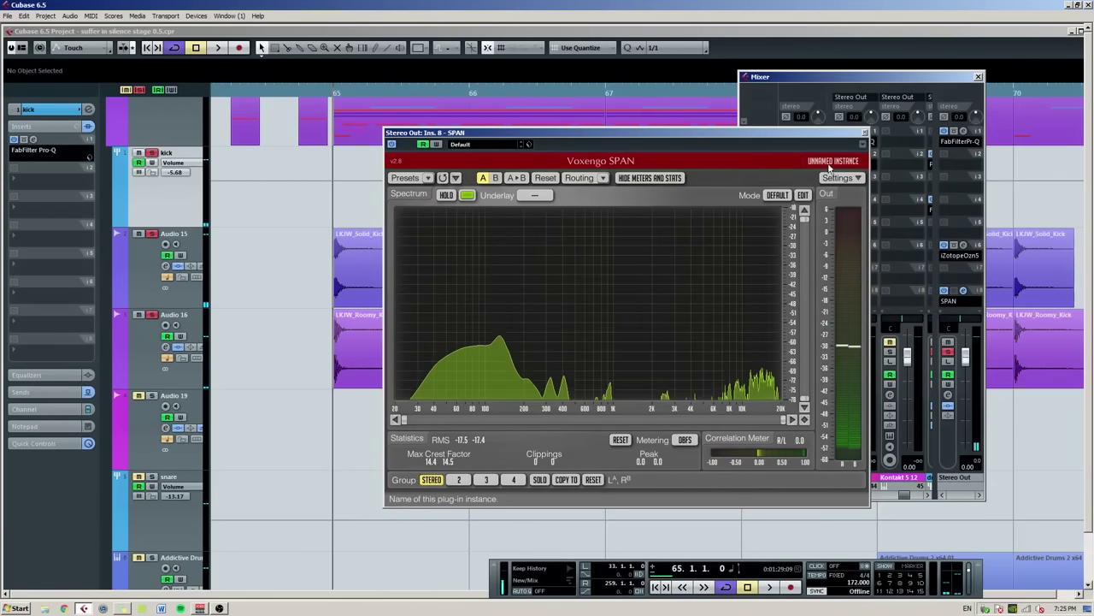
pyautogui.click(864, 132)
pyautogui.click(978, 77)
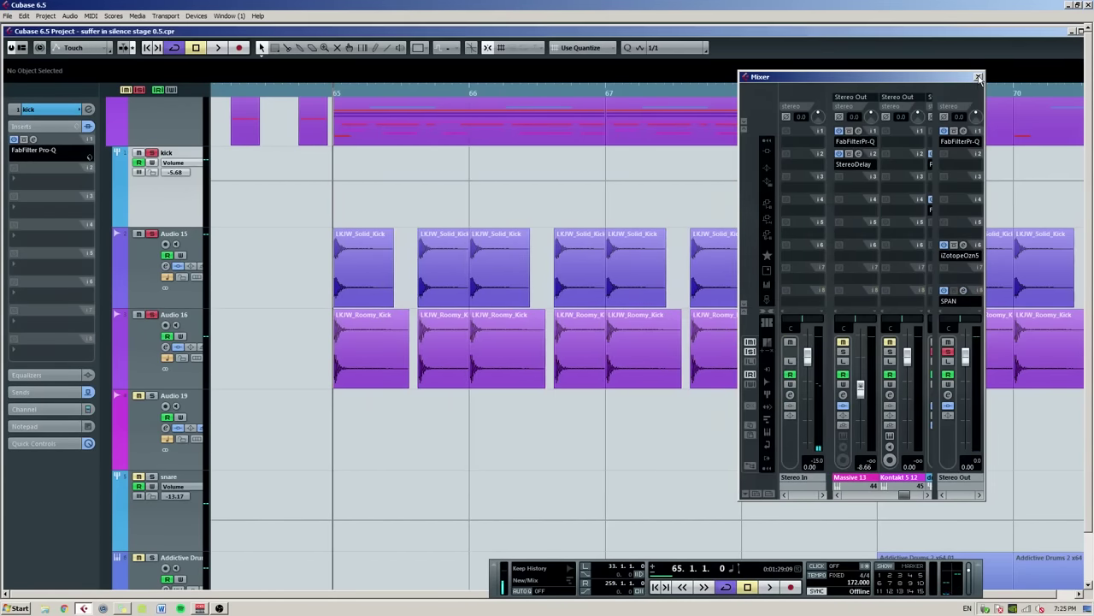
pyautogui.doubleClick(787, 32)
# Examine the drum tracks below the kicks, down to the snare 2 group and its layers around bars 65 to 77
pyautogui.scroll(-5, 501, 182)
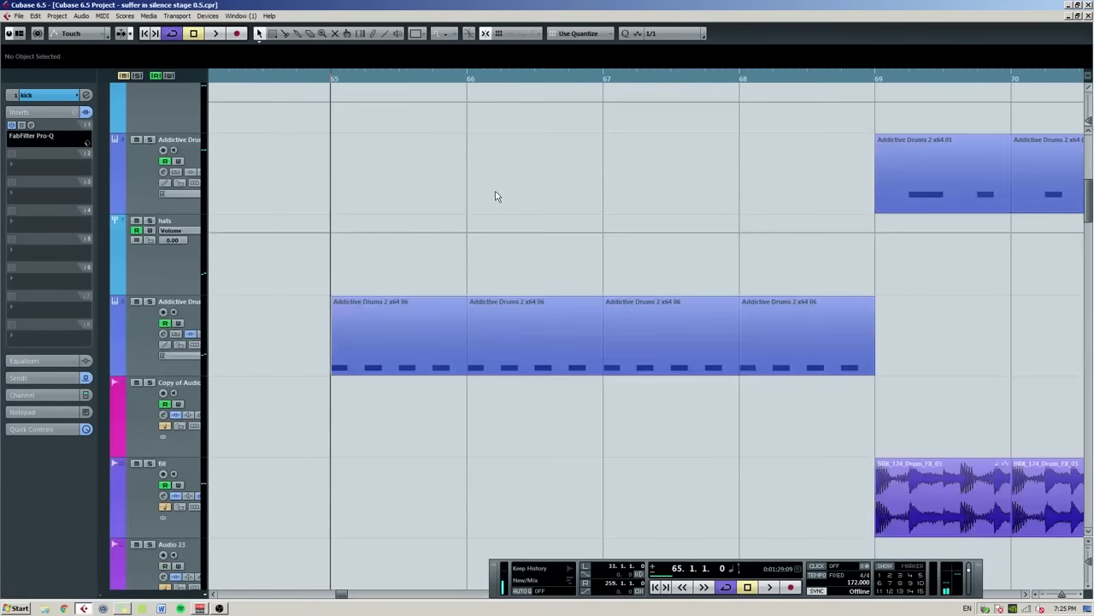
pyautogui.scroll(-5, 494, 193)
pyautogui.keyDown('ctrl'); pyautogui.scroll(-2, 495, 192); pyautogui.keyUp('ctrl')
pyautogui.keyDown('ctrl'); pyautogui.scroll(3, 549, 240); pyautogui.keyUp('ctrl')
pyautogui.scroll(-2, 383, 225)
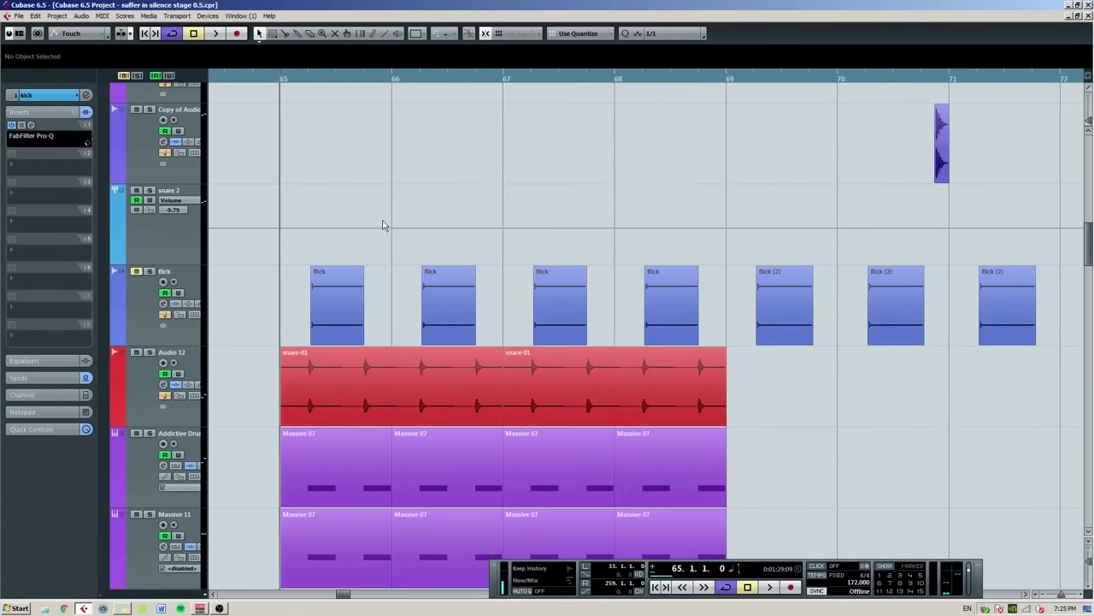
pyautogui.scroll(-2, 378, 220)
pyautogui.keyDown('ctrl'); pyautogui.scroll(-2, 391, 257); pyautogui.keyUp('ctrl')
pyautogui.scroll(1, 390, 262)
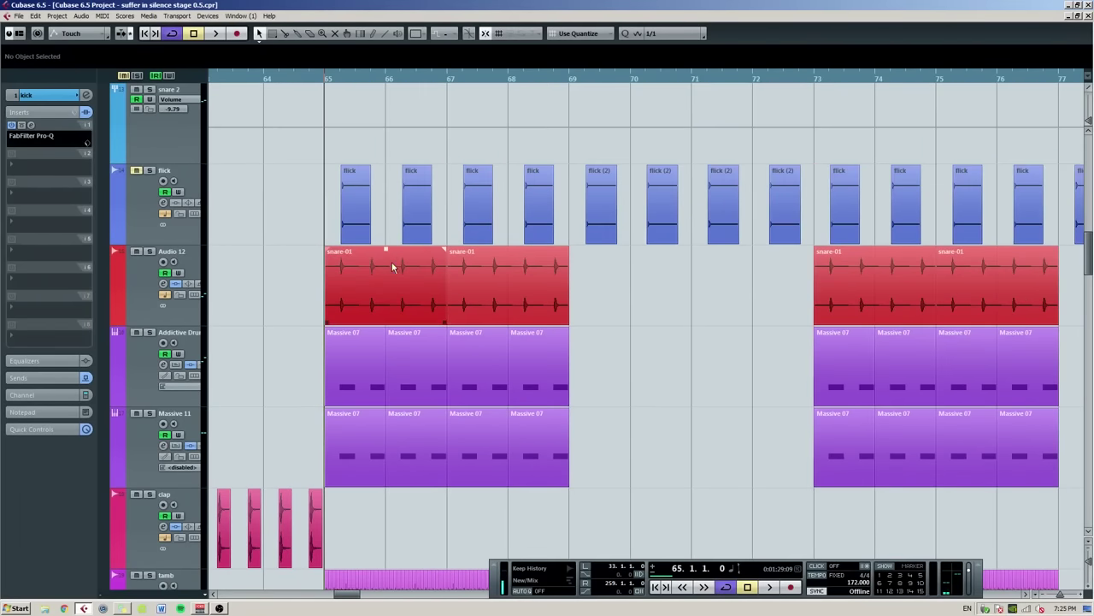
# Solo the snare 2 group and audition it from bar 65, adding the Audio 12 snare-01 layer during playback
pyautogui.press('Down')
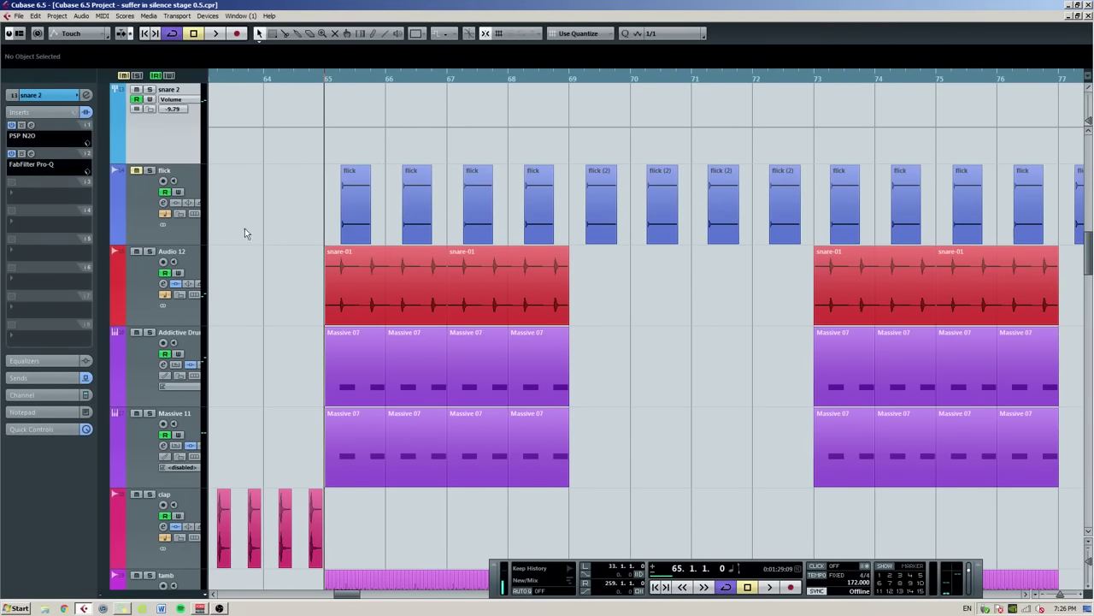
pyautogui.press('s')
pyautogui.press('space')
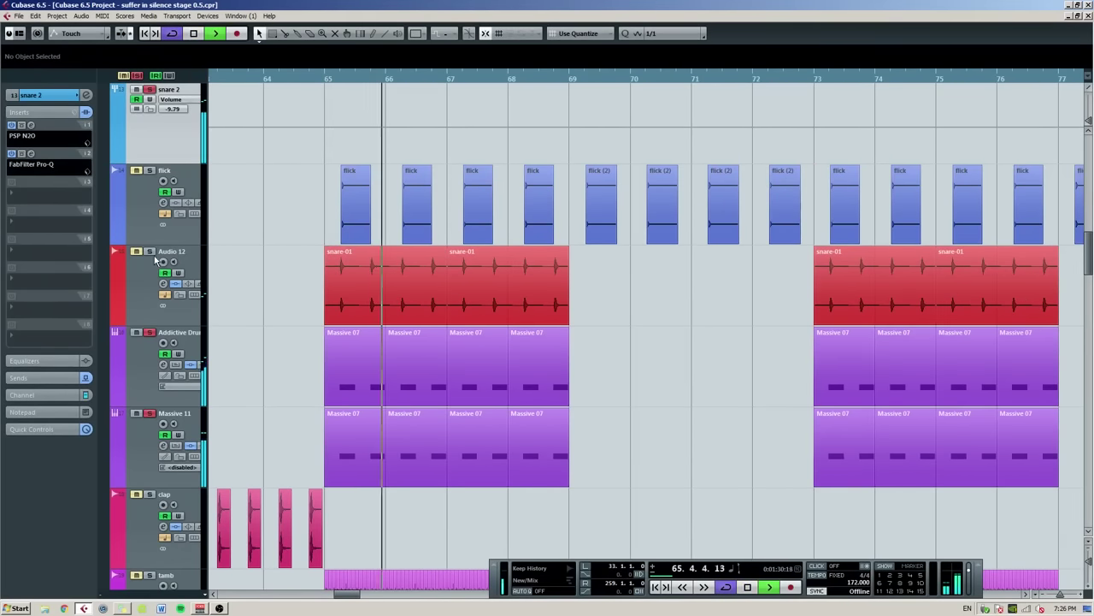
pyautogui.click(150, 252)
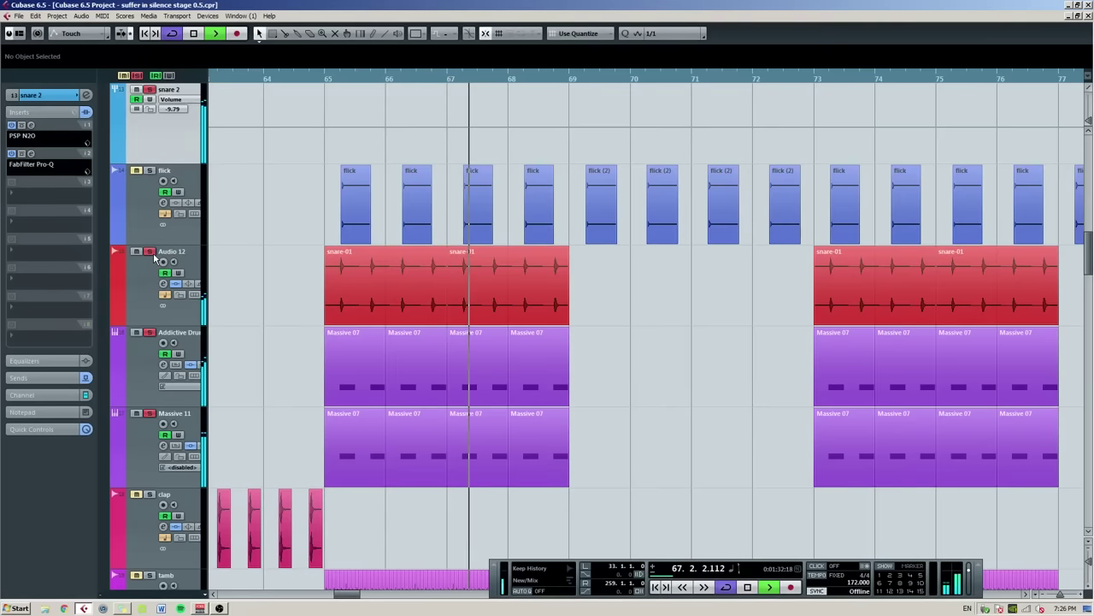
pyautogui.press('space')
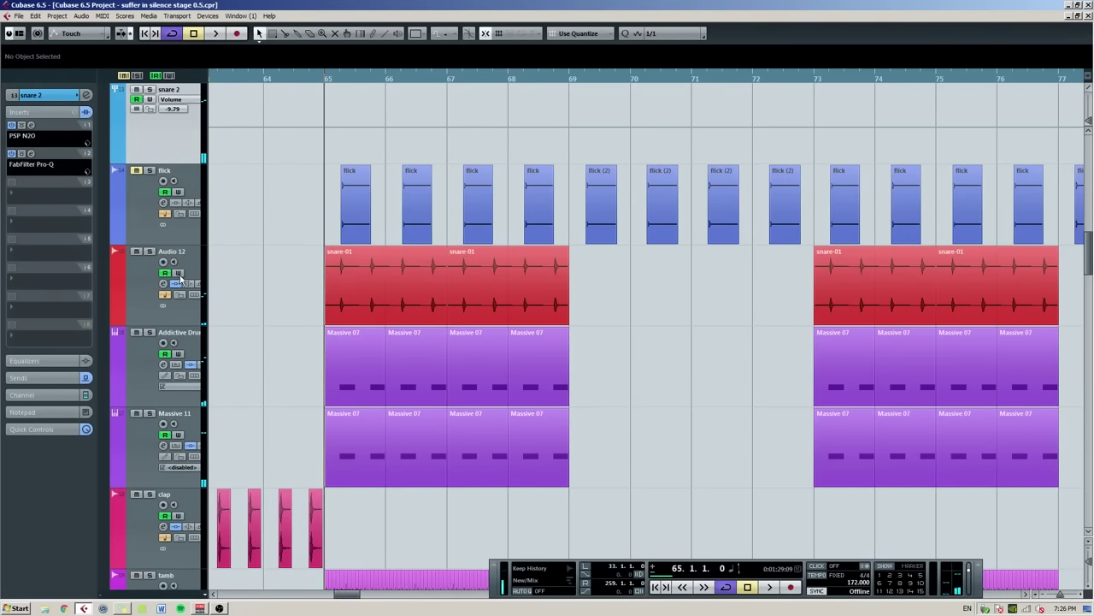
# Open the Massive instrument of the Massive 11 track and audition its snare layer on its own from bar 65
pyautogui.click(142, 462)
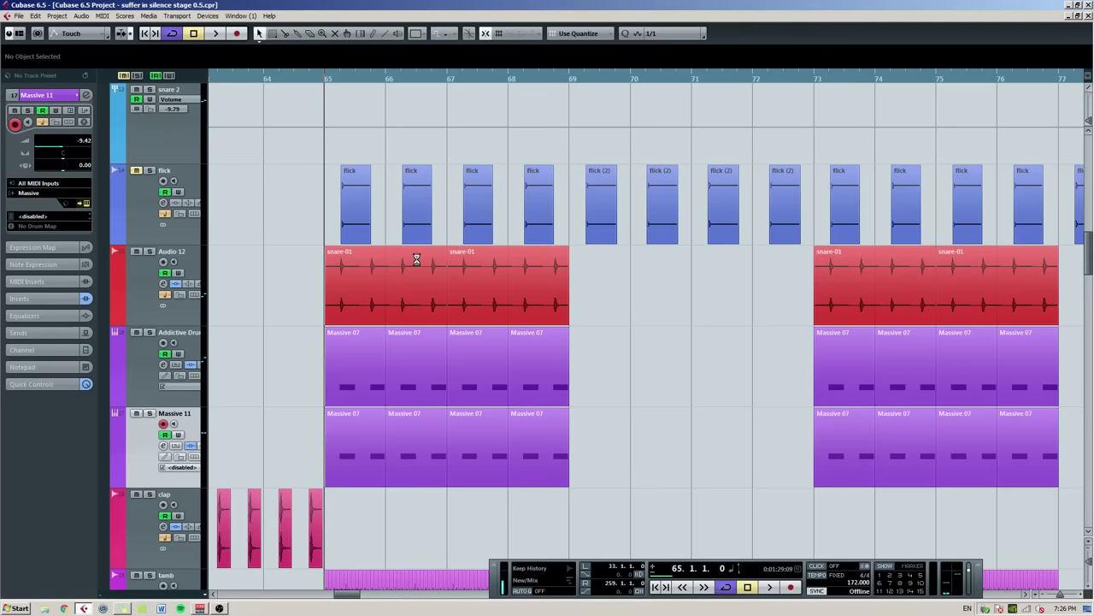
pyautogui.press('space')
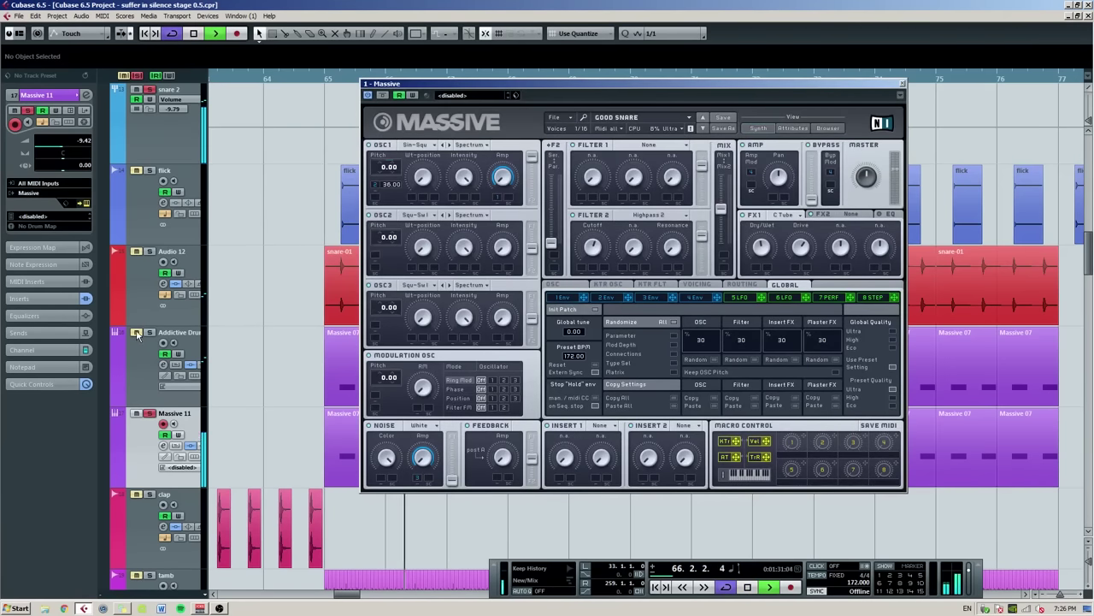
pyautogui.click(184, 128)
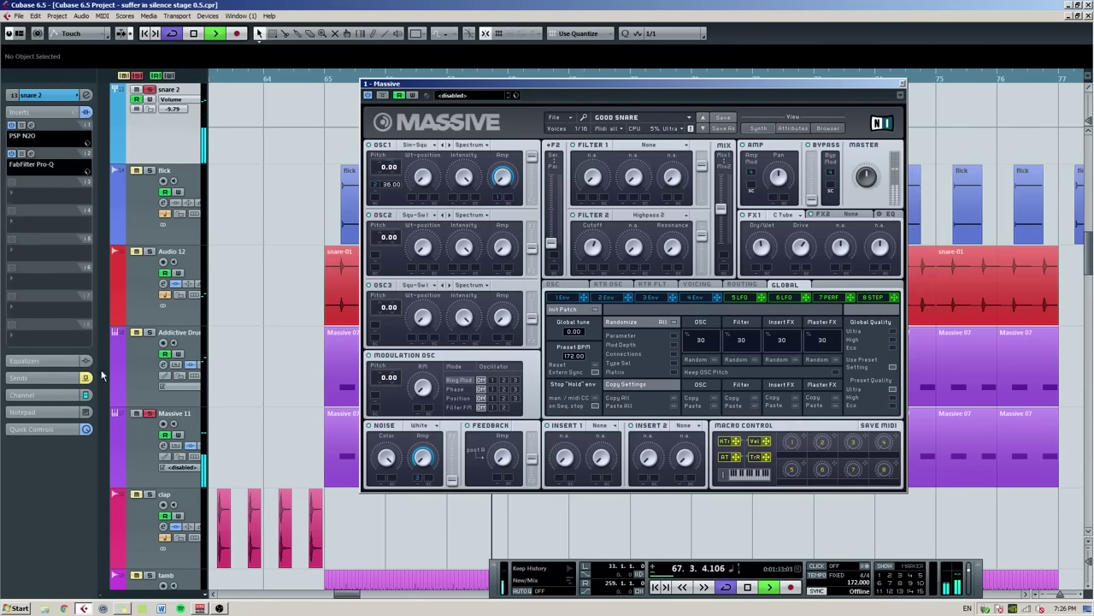
pyautogui.press('space')
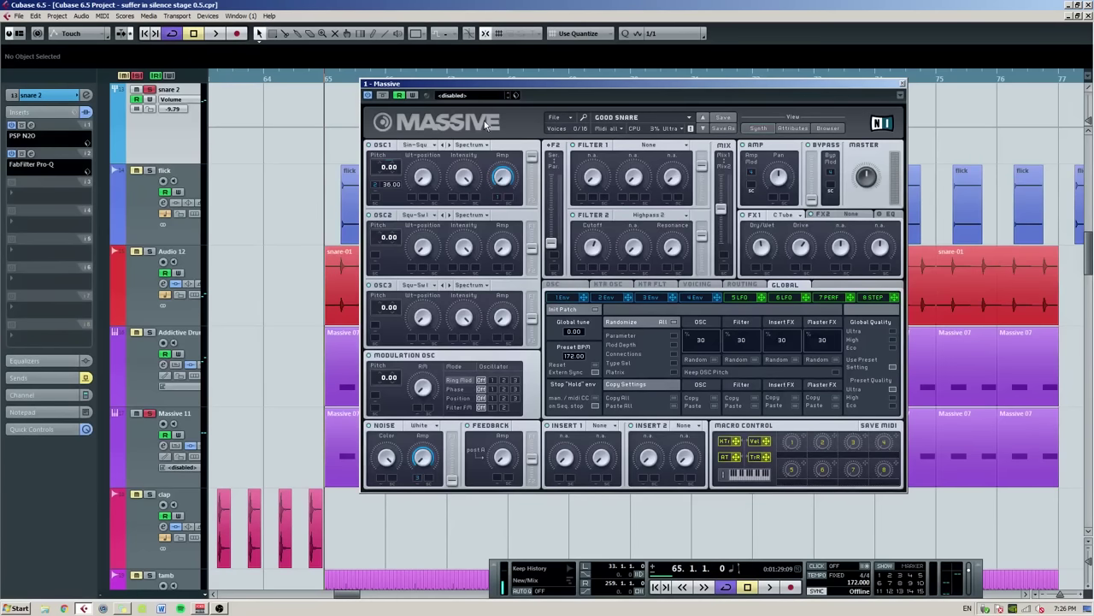
# Move the Massive window aside and examine envelopes 2 and 1 of the GOOD SNARE patch
pyautogui.moveTo(526, 88); pyautogui.dragTo(481, 92)
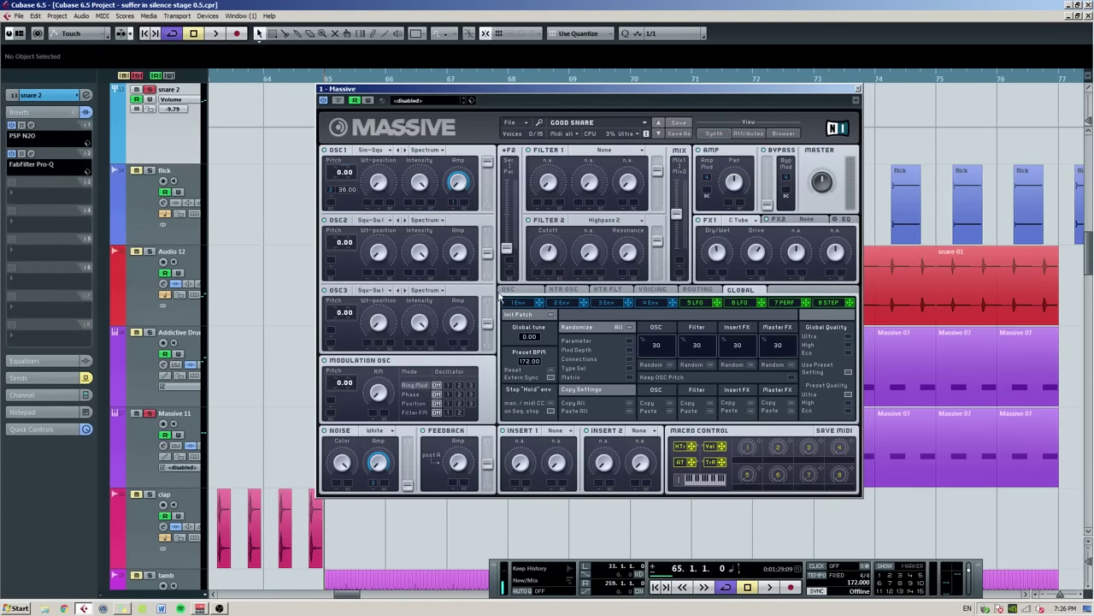
pyautogui.click(562, 302)
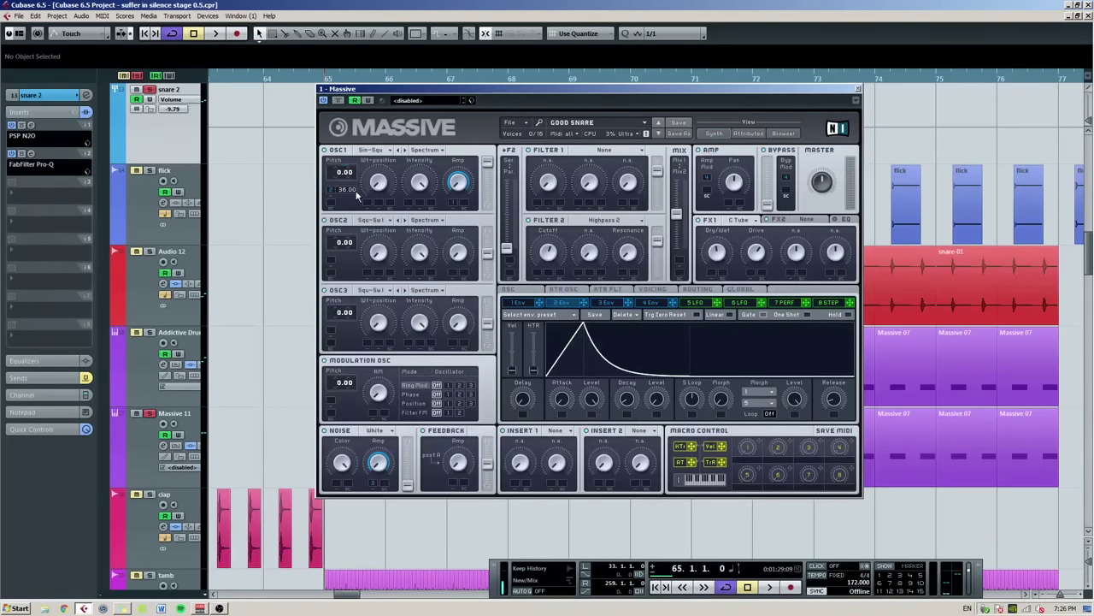
pyautogui.click(521, 304)
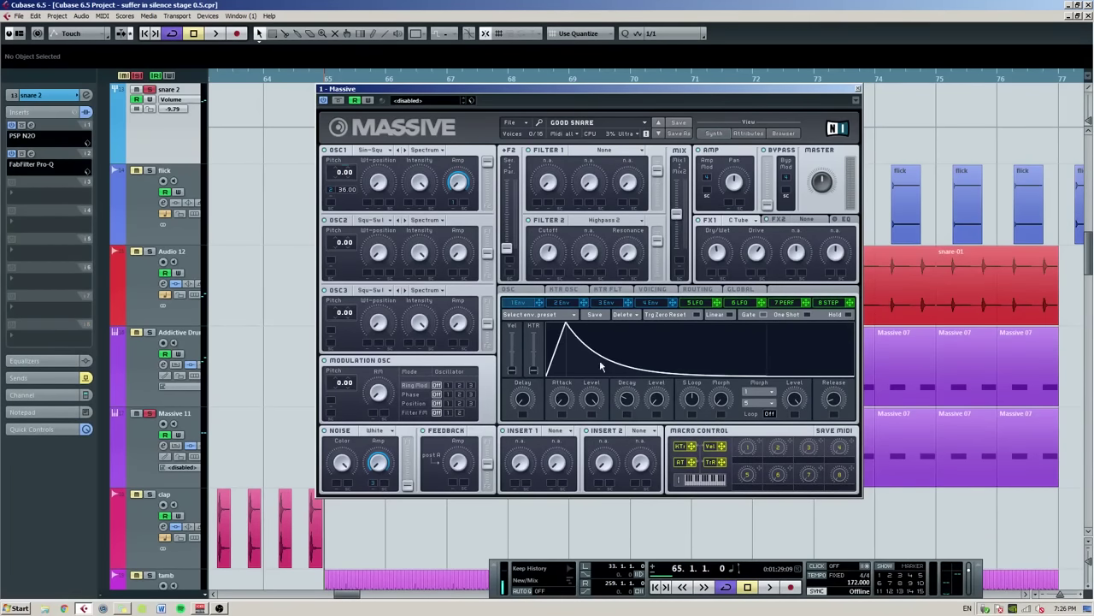
# Play the Massive snare through SPAN on Stereo Out to examine its spectrum, then close SPAN and Massive and maximize the project window
pyautogui.press('space')
pyautogui.press('F3')
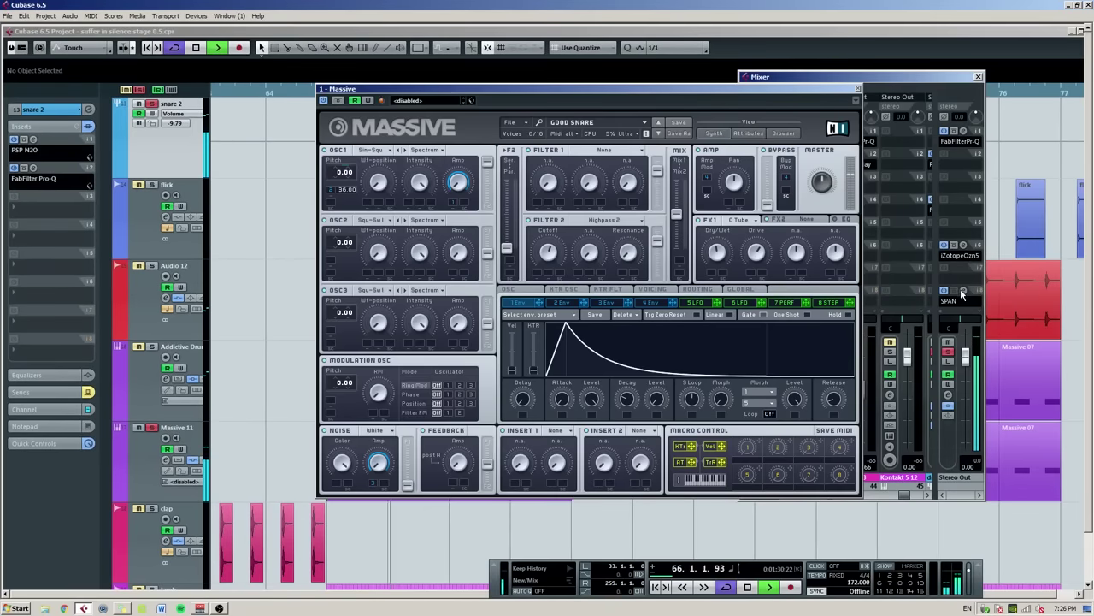
pyautogui.click(962, 293)
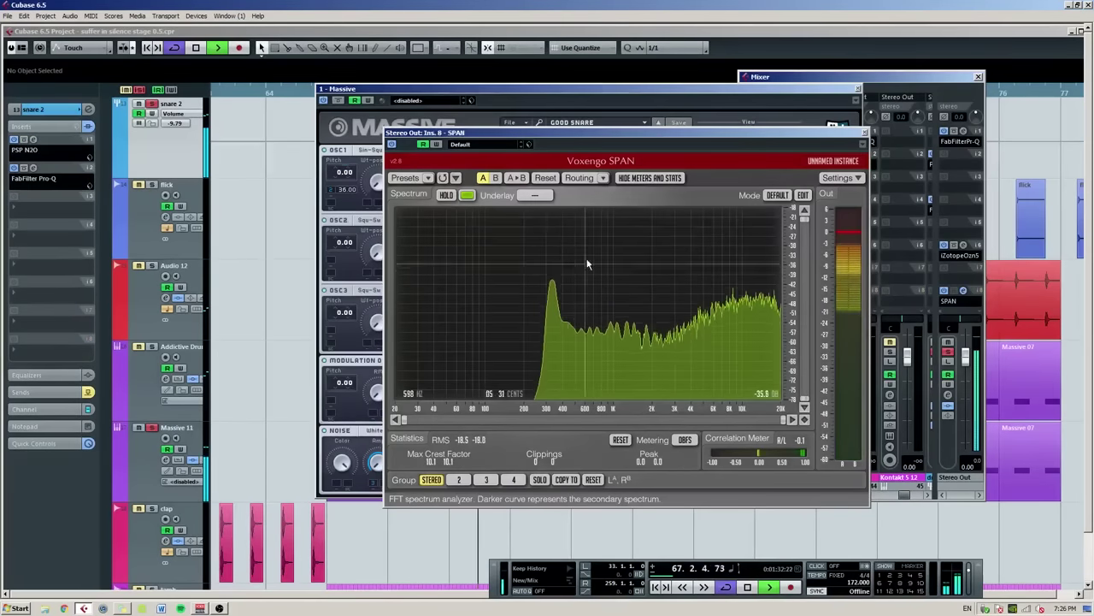
pyautogui.click(865, 133)
pyautogui.press('space')
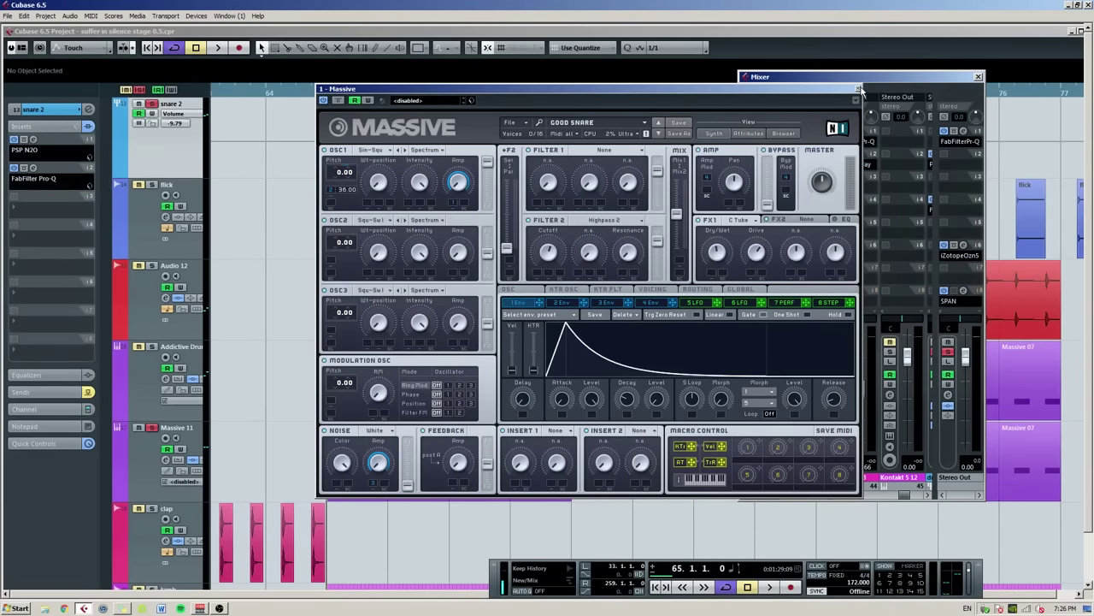
pyautogui.click(858, 89)
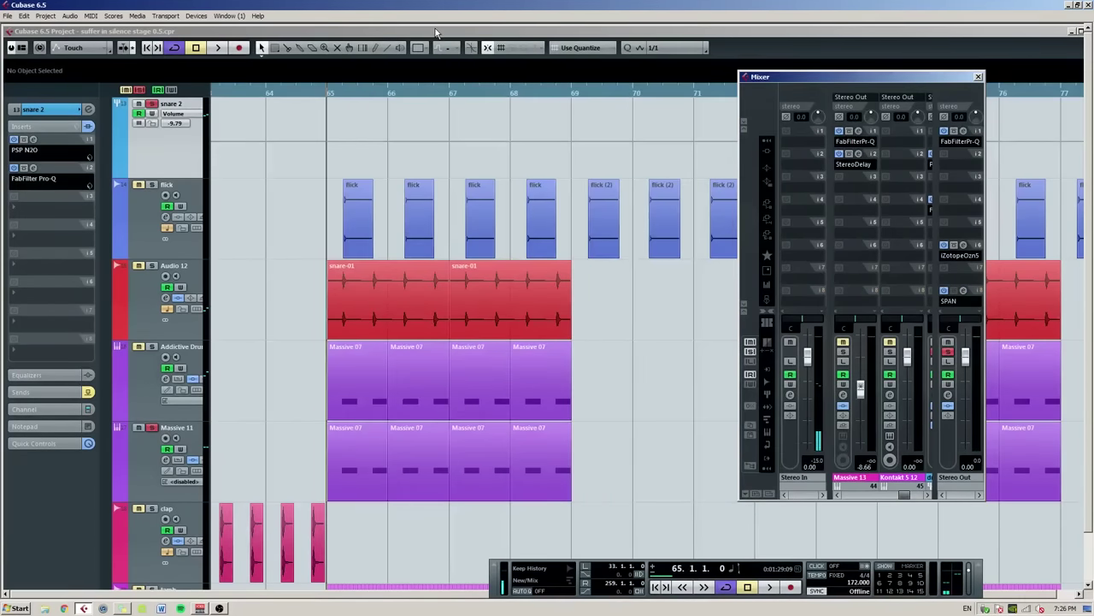
pyautogui.doubleClick(435, 33)
# Solo the Addictive Drums snare layer under snare 2, audition it from bar 65, and open its Addictive Drums 2 instrument
pyautogui.press('h')
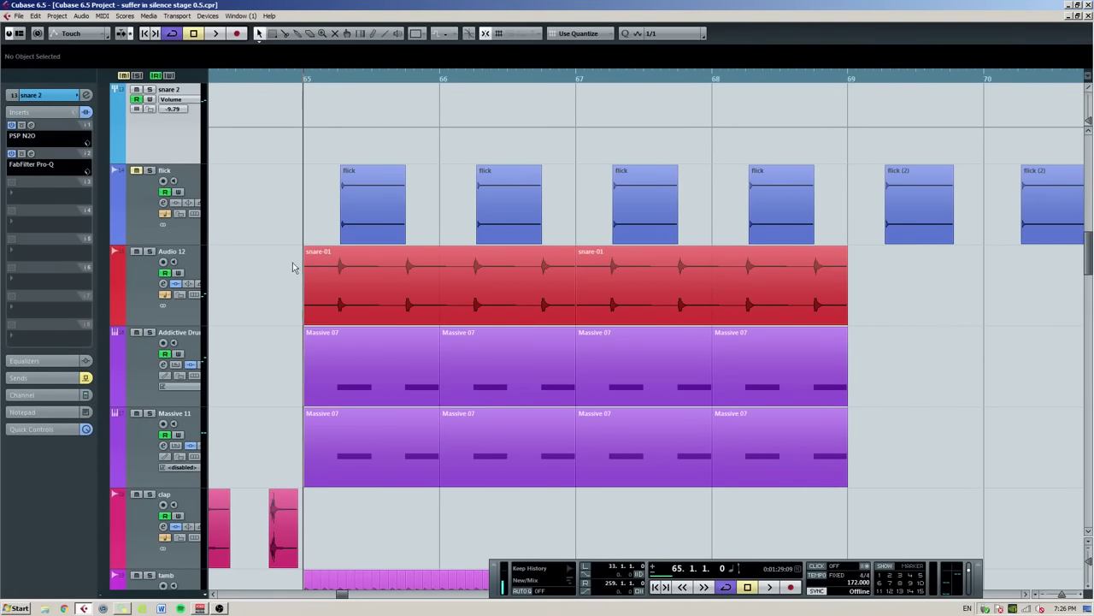
pyautogui.click(138, 376)
pyautogui.click(150, 332)
pyautogui.press('space')
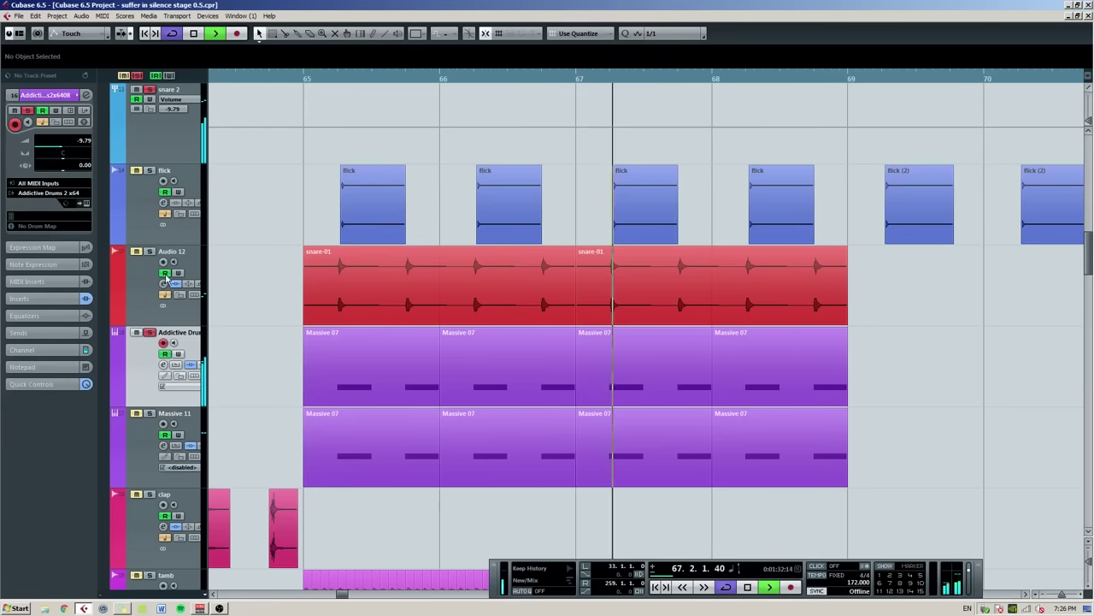
pyautogui.press('space')
pyautogui.click(86, 202)
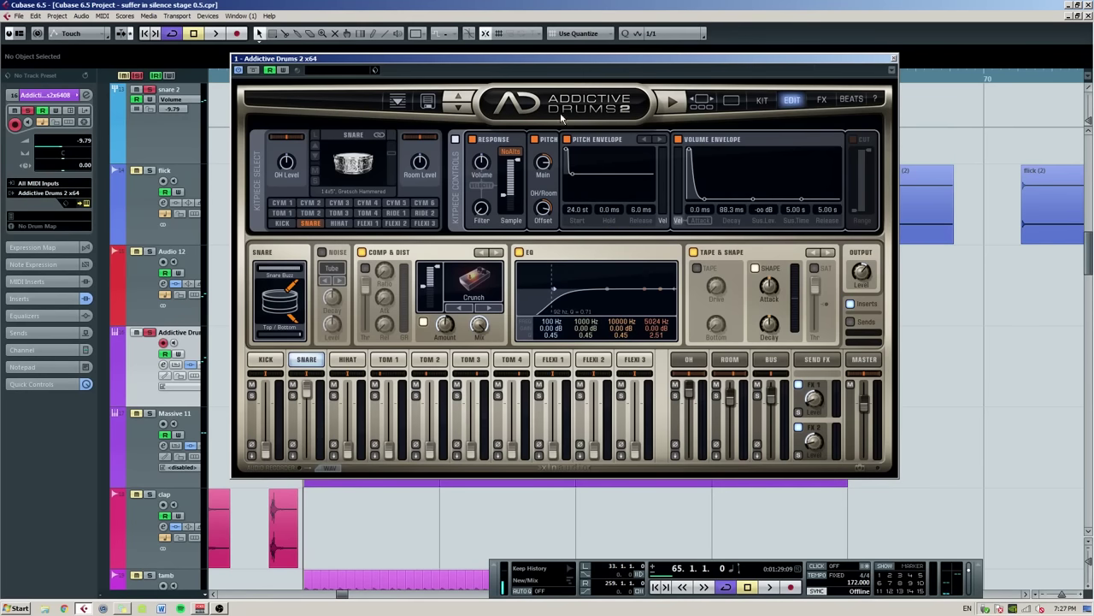
# Check the loaded kit, then audition the snare in its edit view with Pitch and Volume Envelope switched off, and re-enable both
pyautogui.click(760, 101)
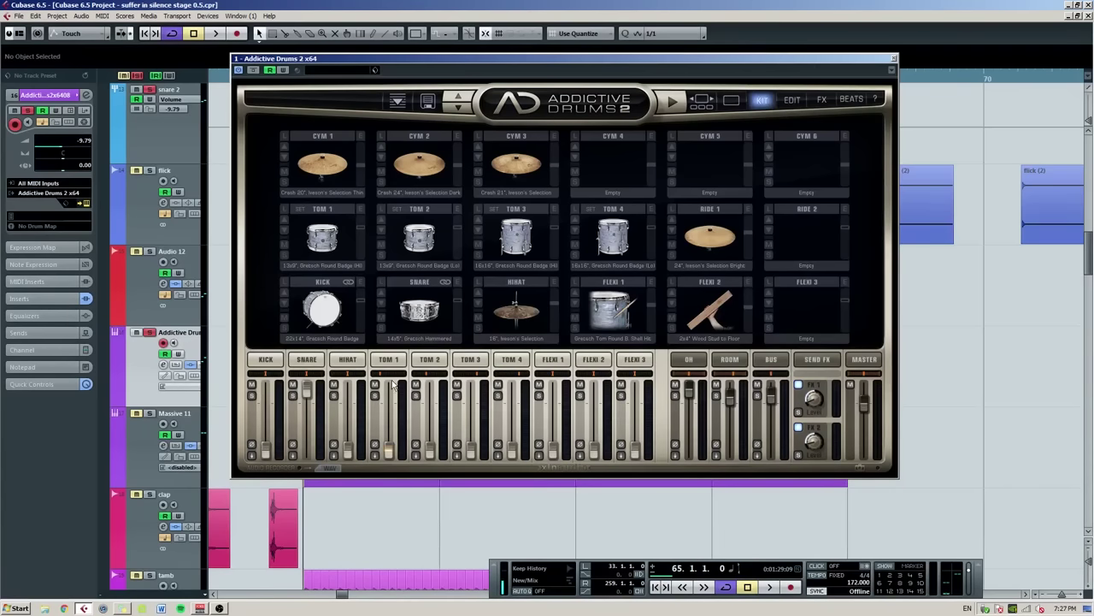
pyautogui.click(308, 362)
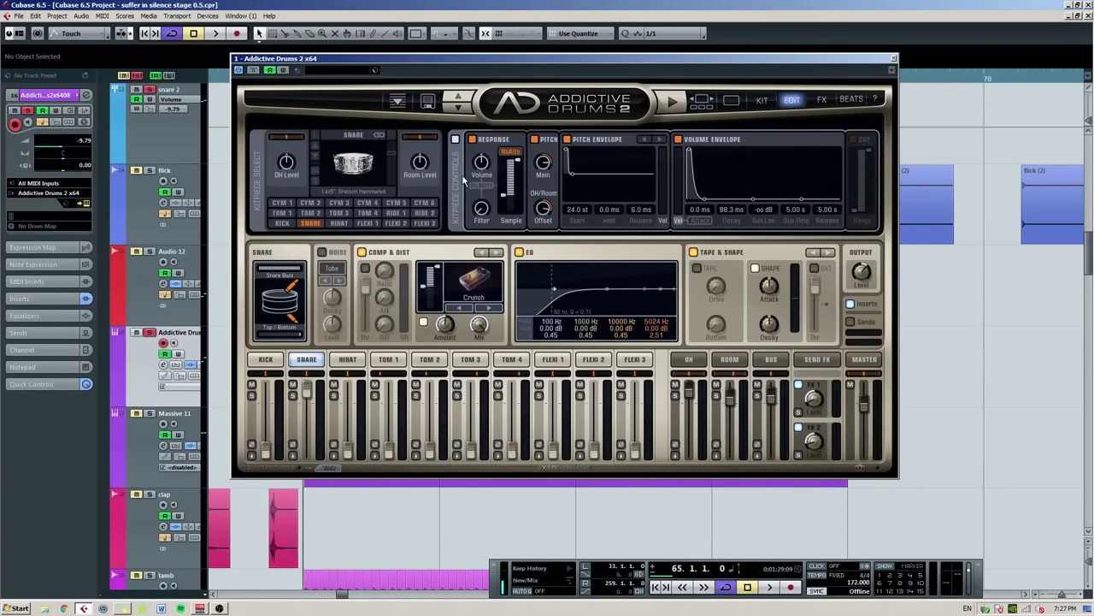
pyautogui.click(535, 139)
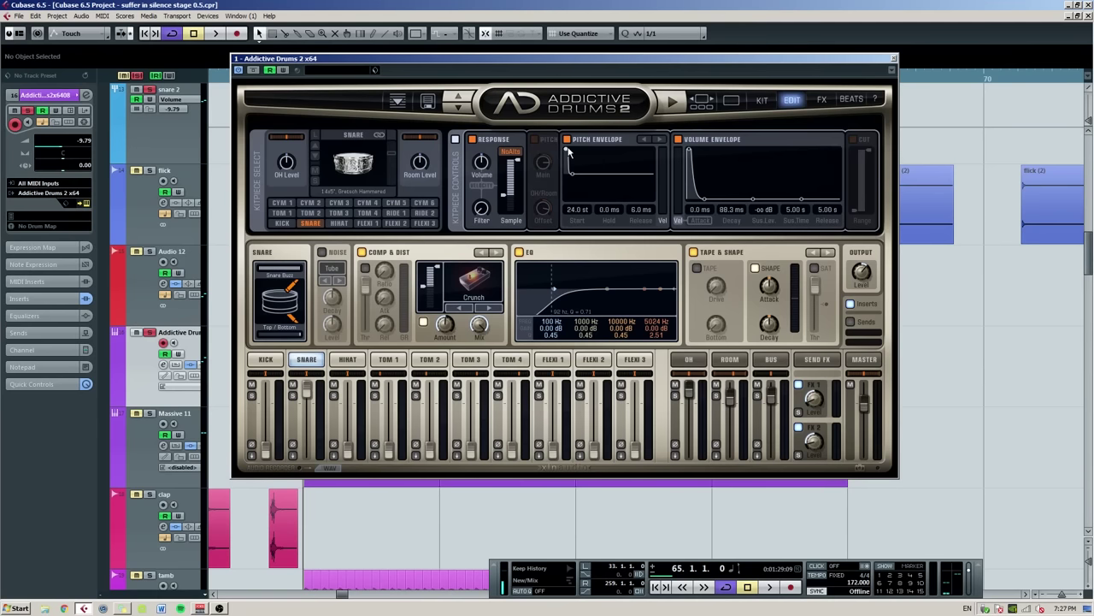
pyautogui.click(678, 139)
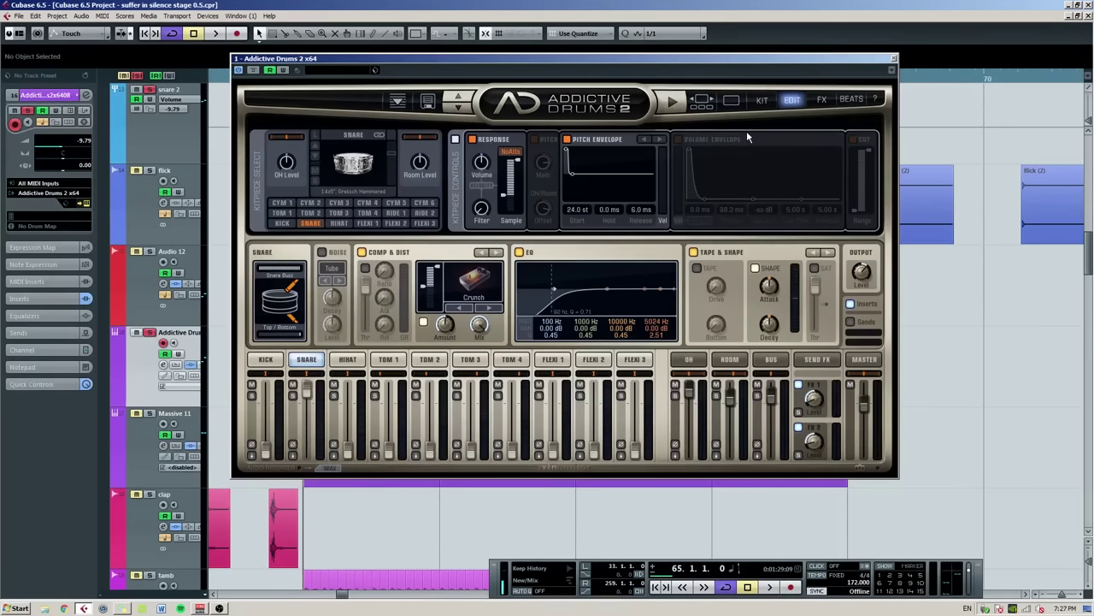
pyautogui.press('space')
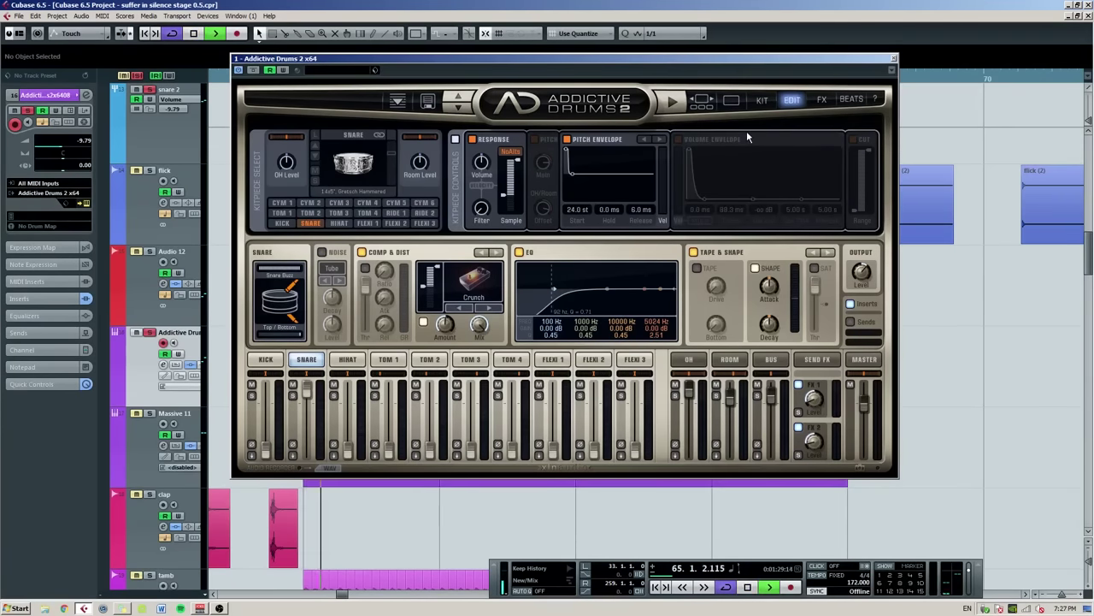
pyautogui.press('space')
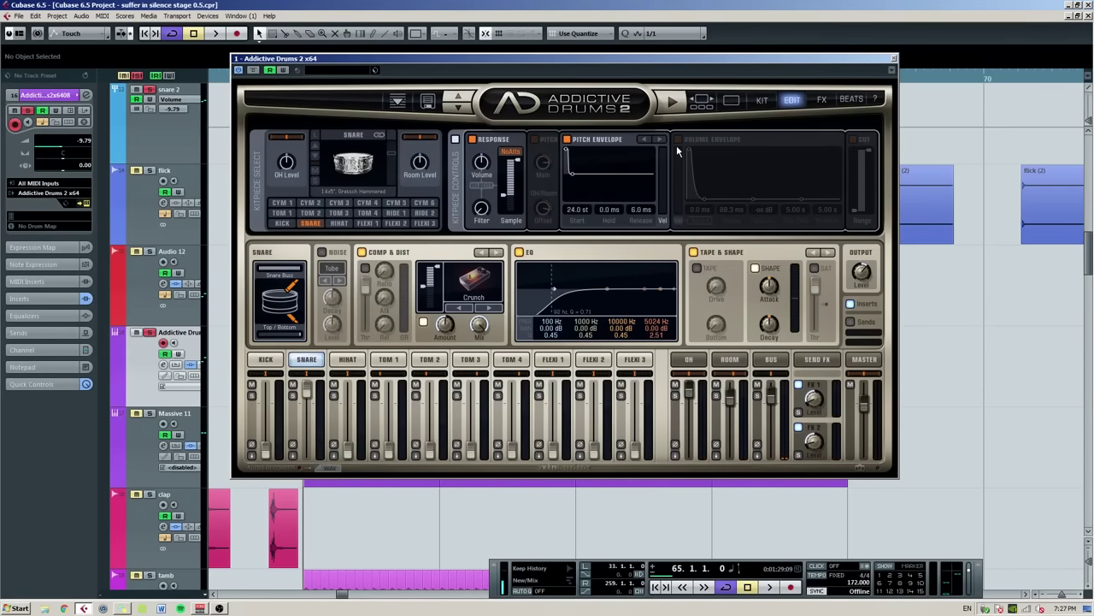
pyautogui.click(535, 139)
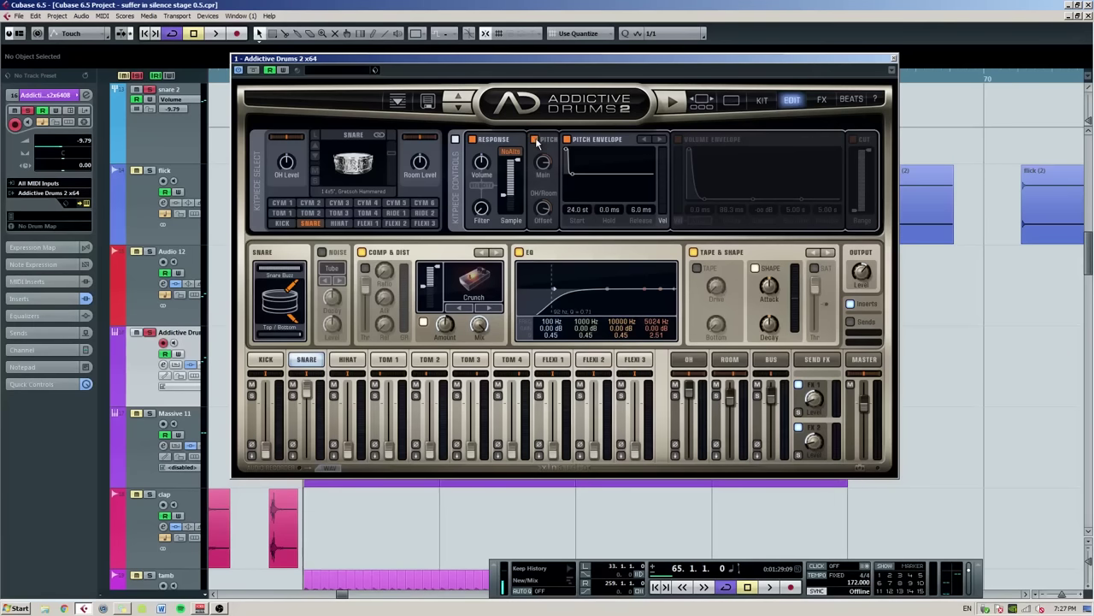
pyautogui.click(678, 139)
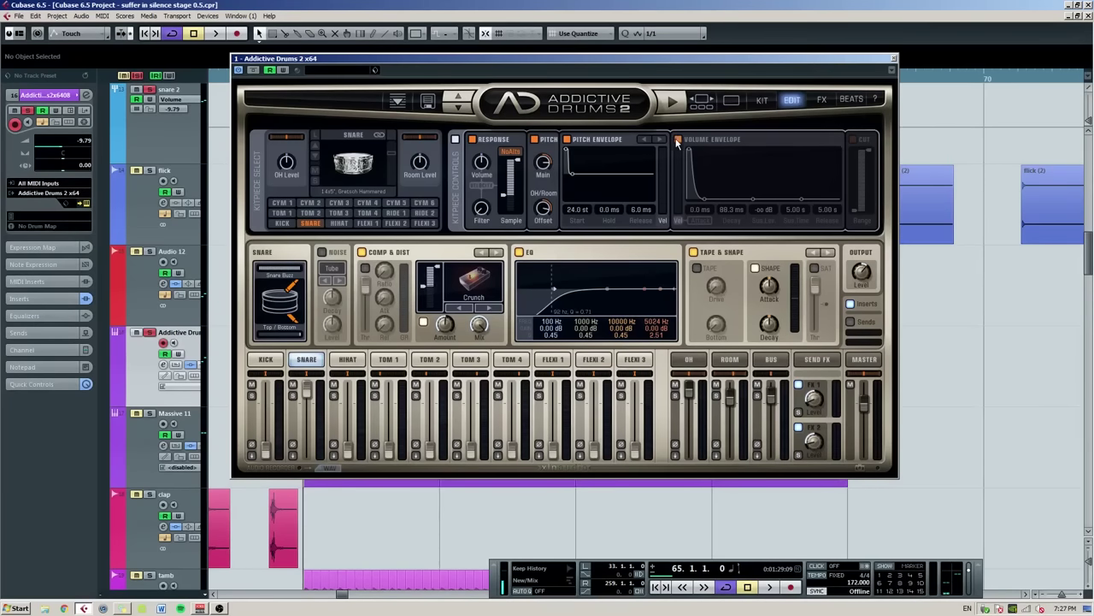
# Solo the Massive 11 track together with the Addictive Drums snare layer and audition both from bar 65
pyautogui.click(158, 432)
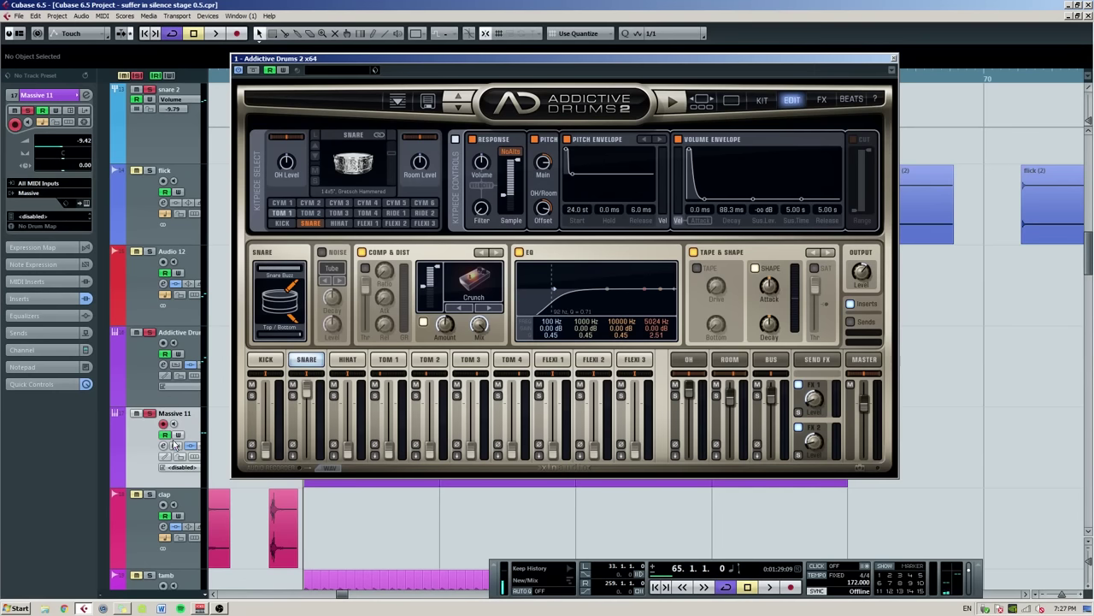
pyautogui.press('space')
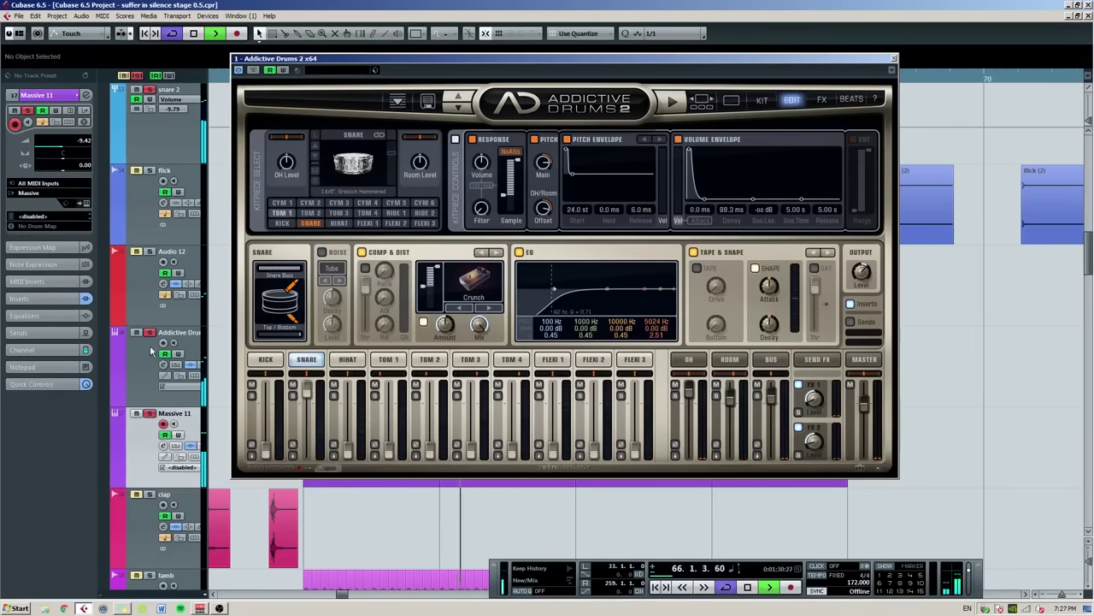
pyautogui.press('space')
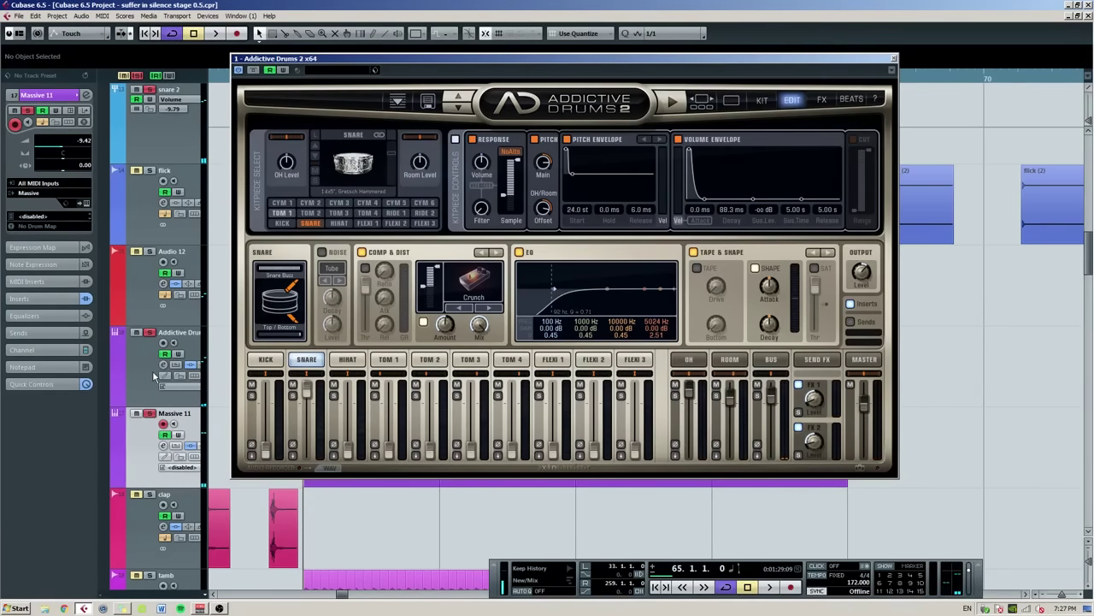
# Examine the FabFilter Pro-Q insert on the Addictive Drums snare layer, then close it and the Addictive Drums 2 instrument
pyautogui.click(155, 376)
pyautogui.click(35, 299)
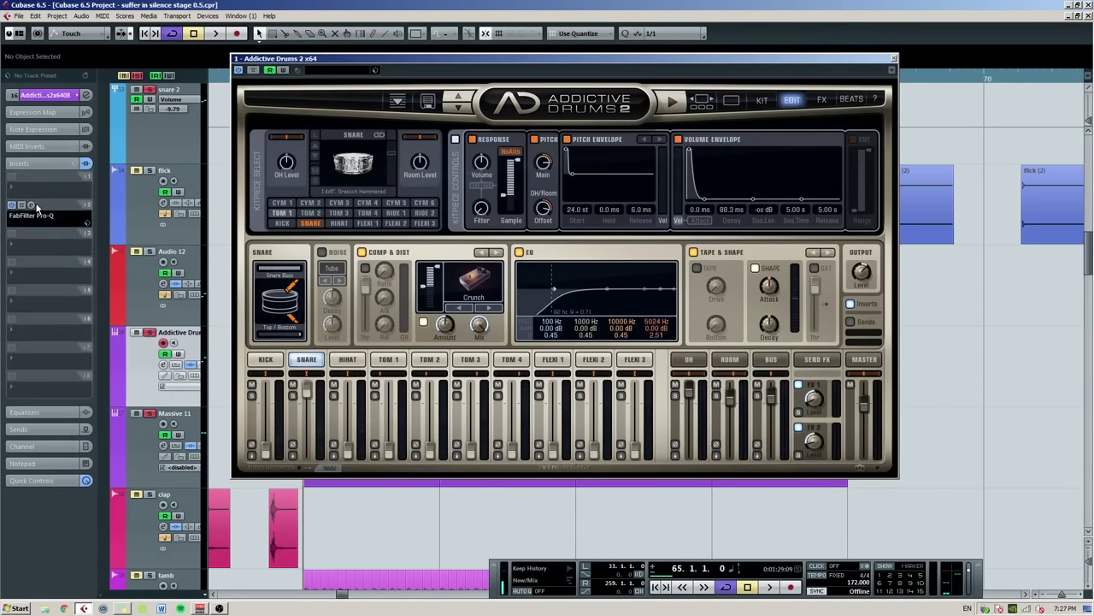
pyautogui.click(30, 206)
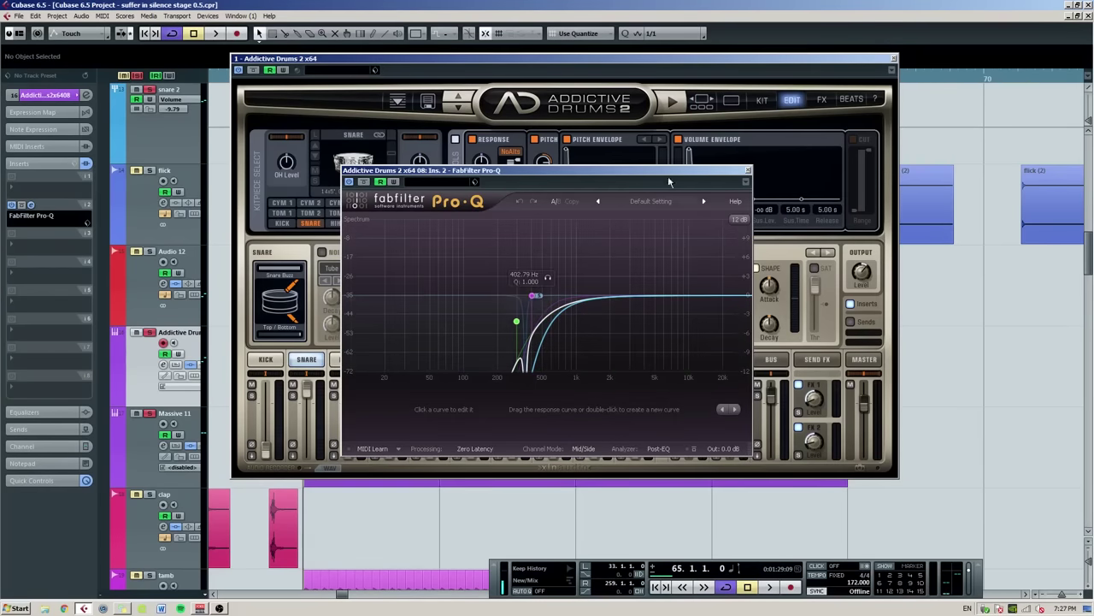
pyautogui.click(747, 172)
pyautogui.click(894, 60)
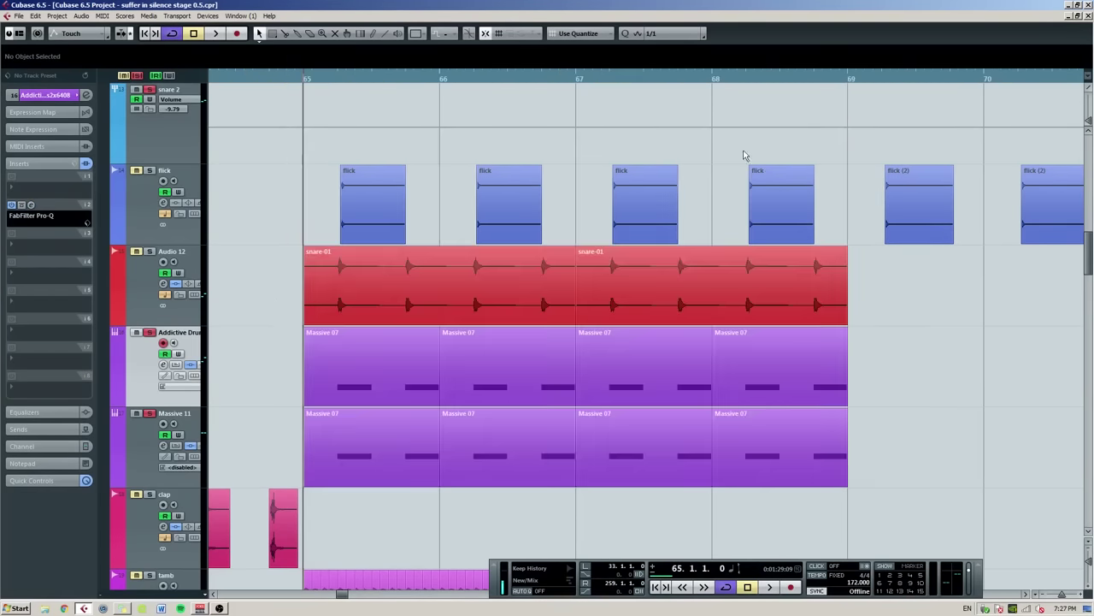
# Solo the Audio 12 snare layer and audition it on its own from bar 65
pyautogui.click(147, 301)
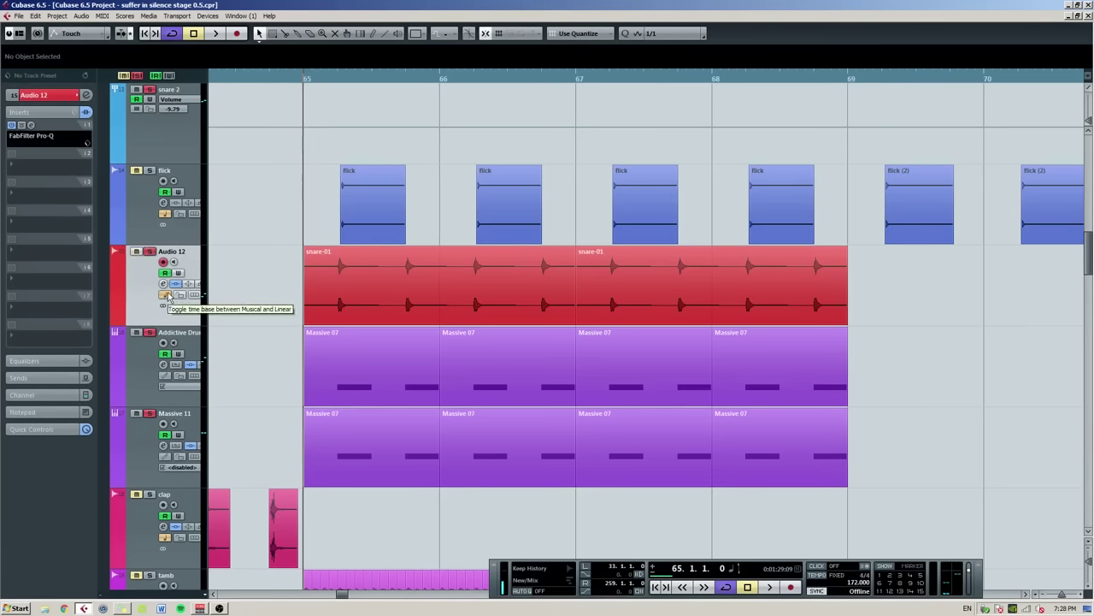
pyautogui.press('space')
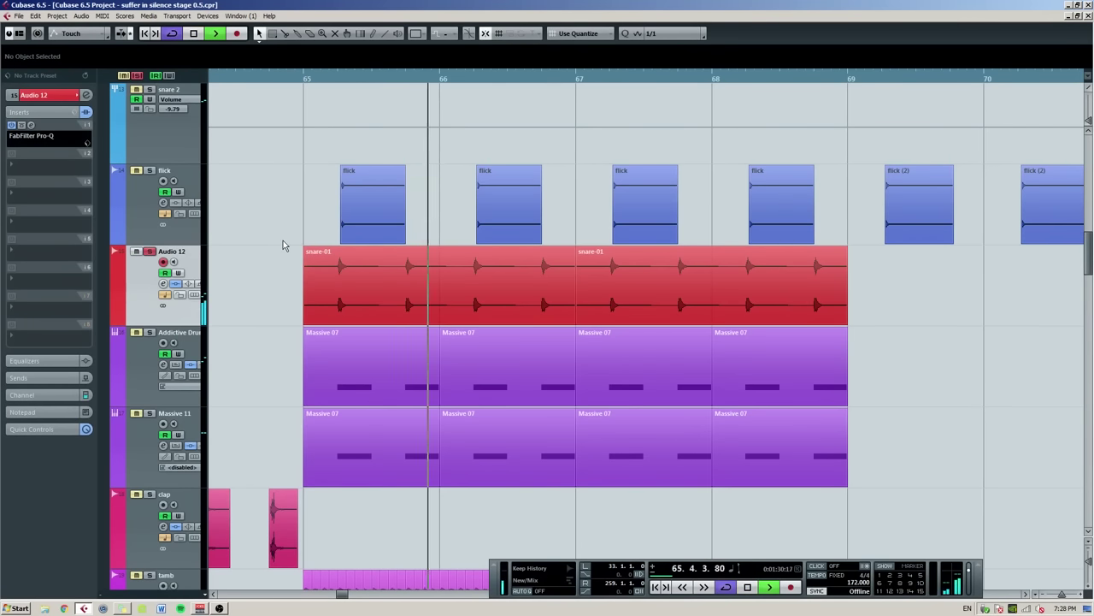
pyautogui.press('space')
pyautogui.click(330, 277)
pyautogui.click(217, 191)
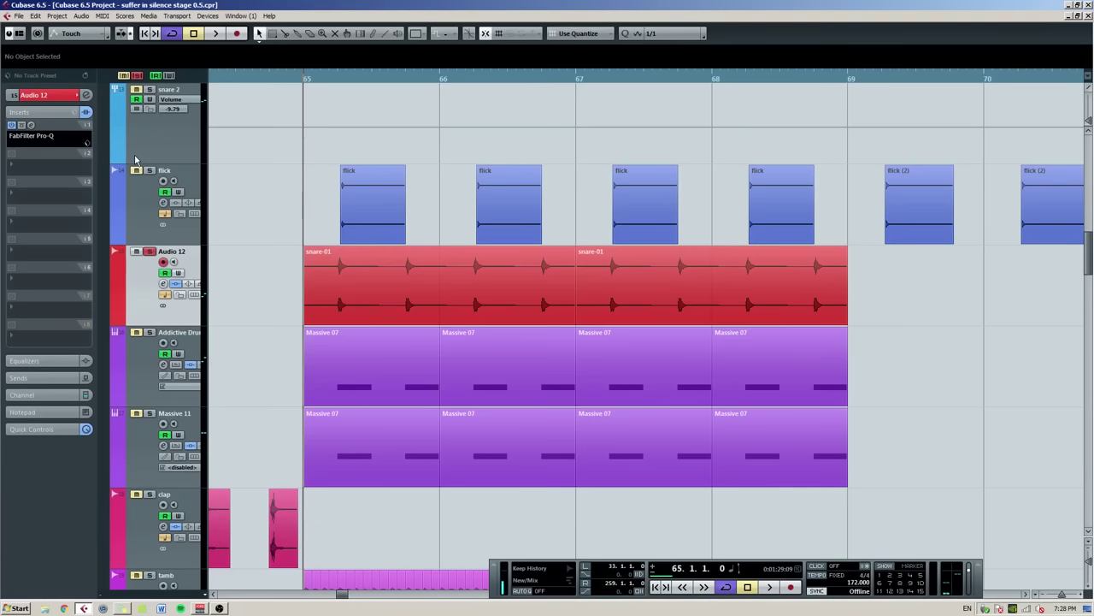
# Open the FabFilter Pro-Q insert of Audio 12 and select its low-cut band to examine the settings
pyautogui.click(31, 125)
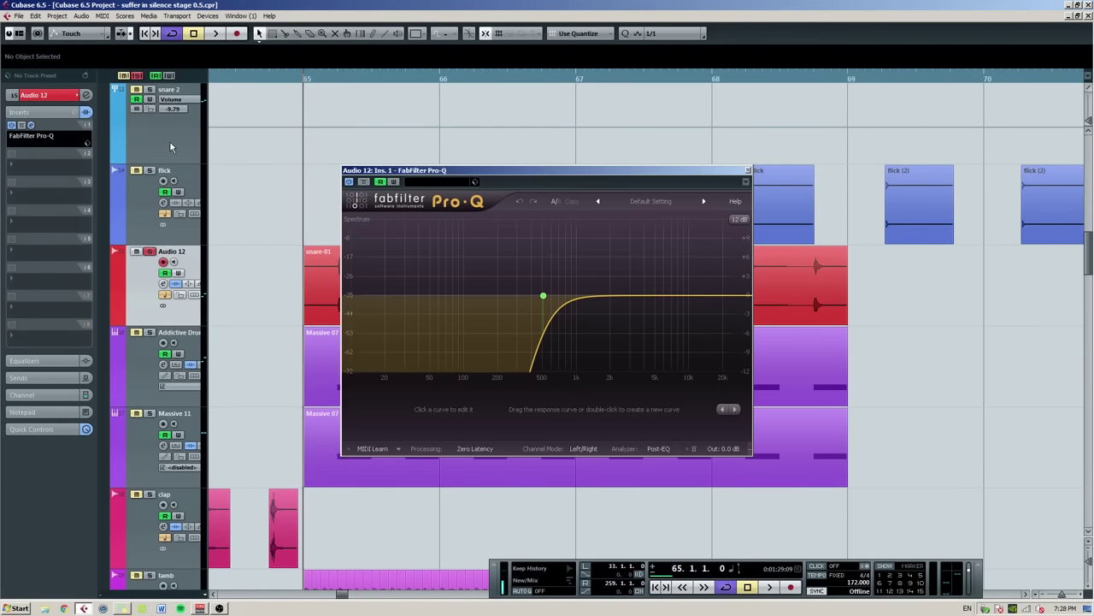
pyautogui.click(170, 140)
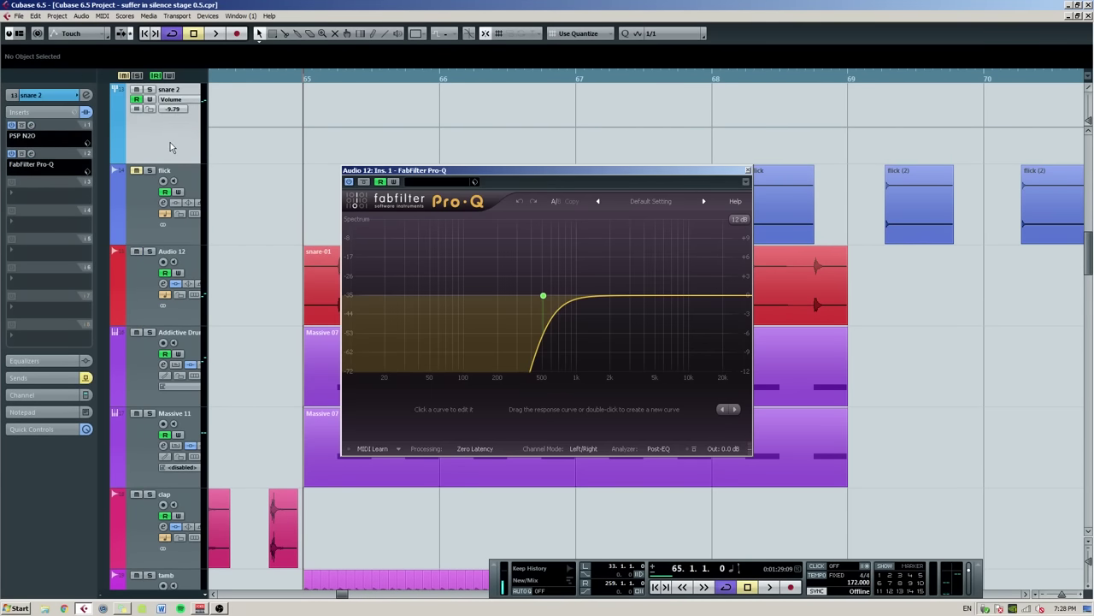
pyautogui.click(543, 296)
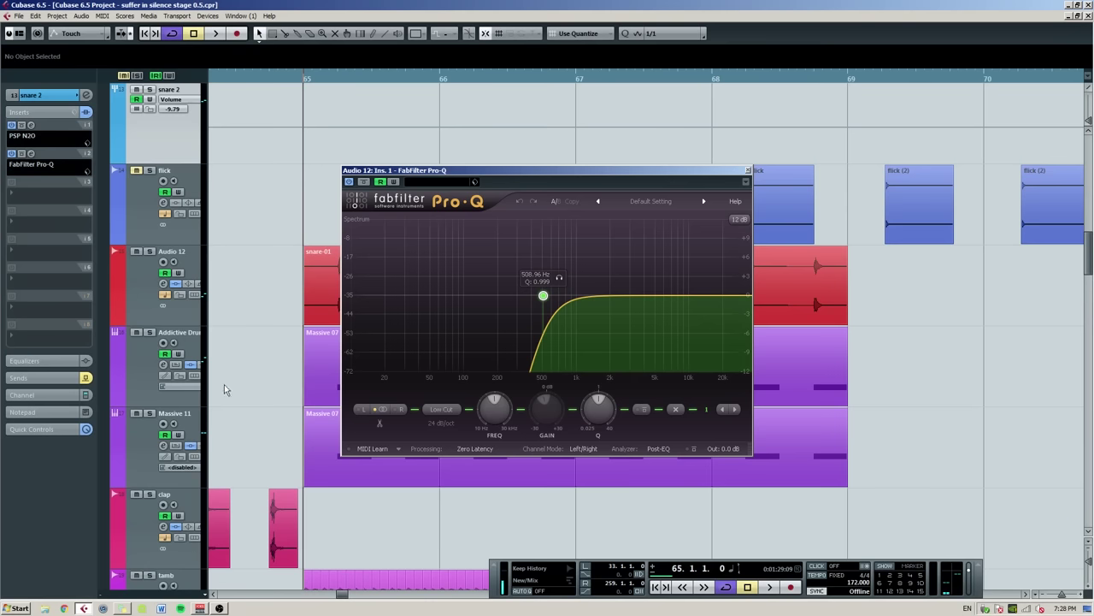
# Solo the snare 2 group together with Audio 12 and audition the combined layers from bar 65 while watching Pro-Q
pyautogui.press('s')
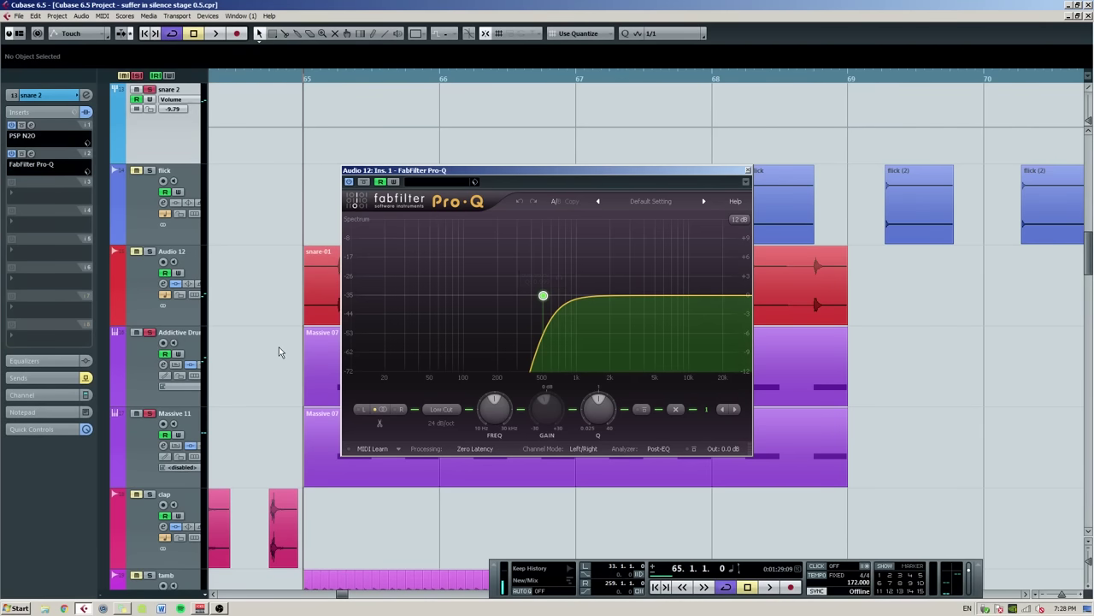
pyautogui.click(131, 266)
pyautogui.press('space')
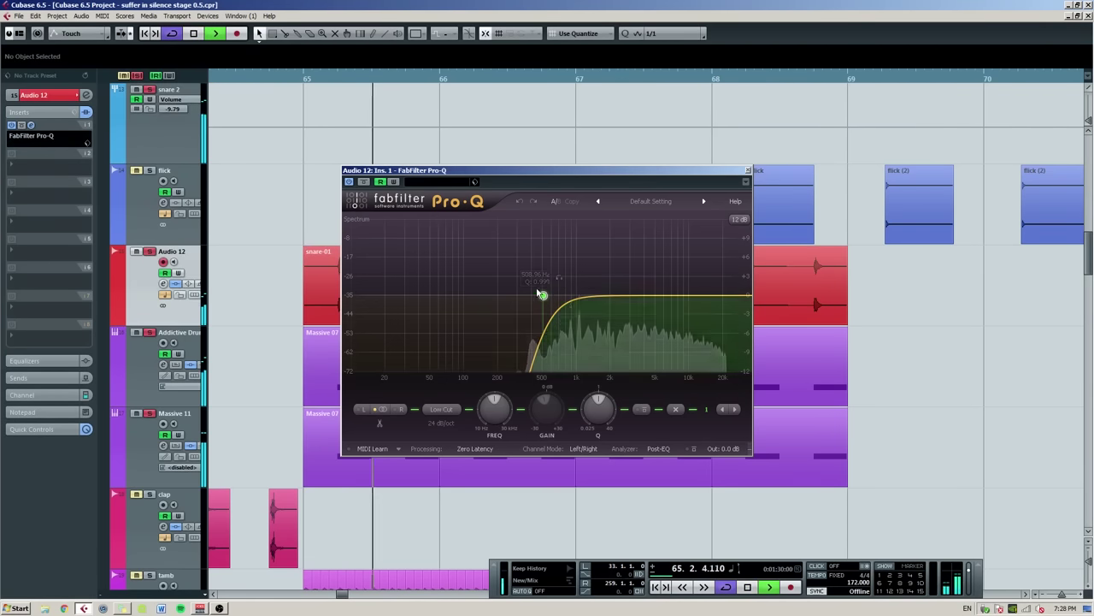
pyautogui.press('space')
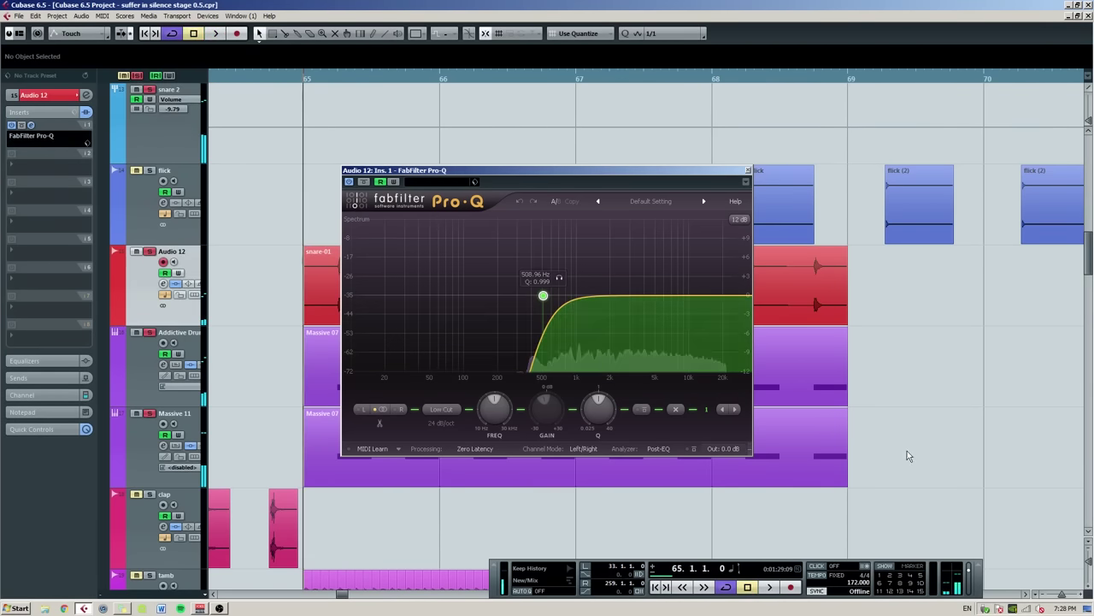
# Play the combined snare layers through SPAN on Stereo Out to examine their spectrum, then close SPAN and the mixer and maximize the project window
pyautogui.press('F3')
pyautogui.click(964, 291)
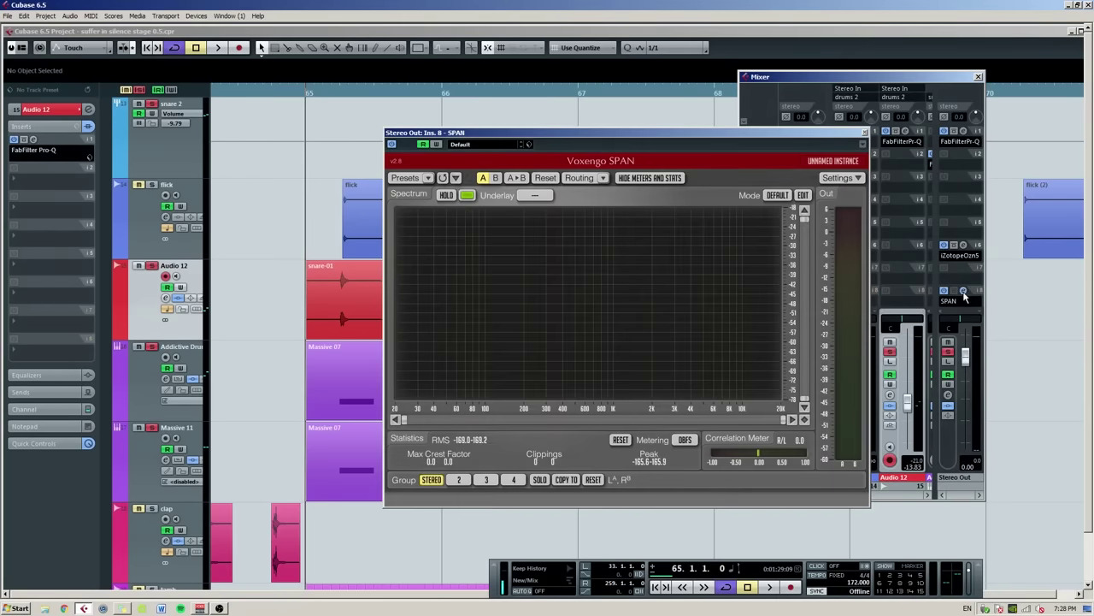
pyautogui.press('space')
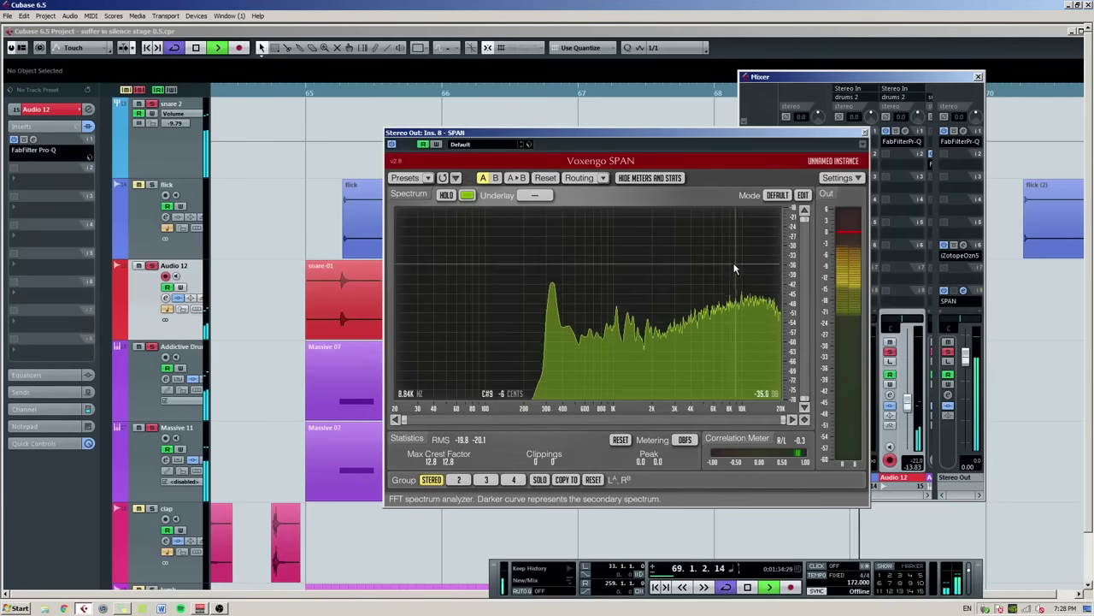
pyautogui.press('space')
pyautogui.click(865, 133)
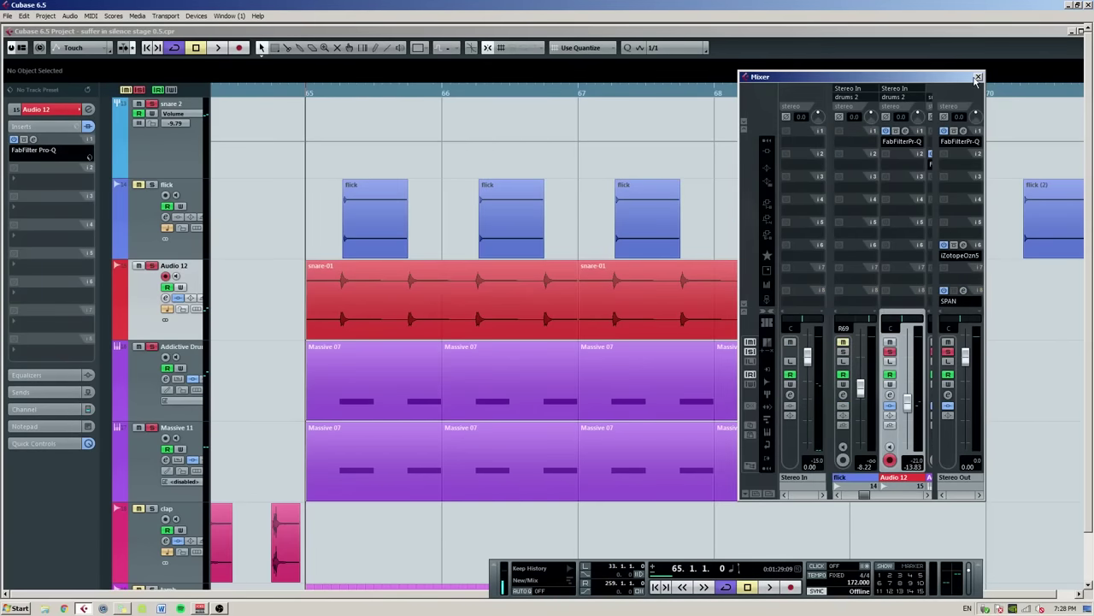
pyautogui.click(978, 77)
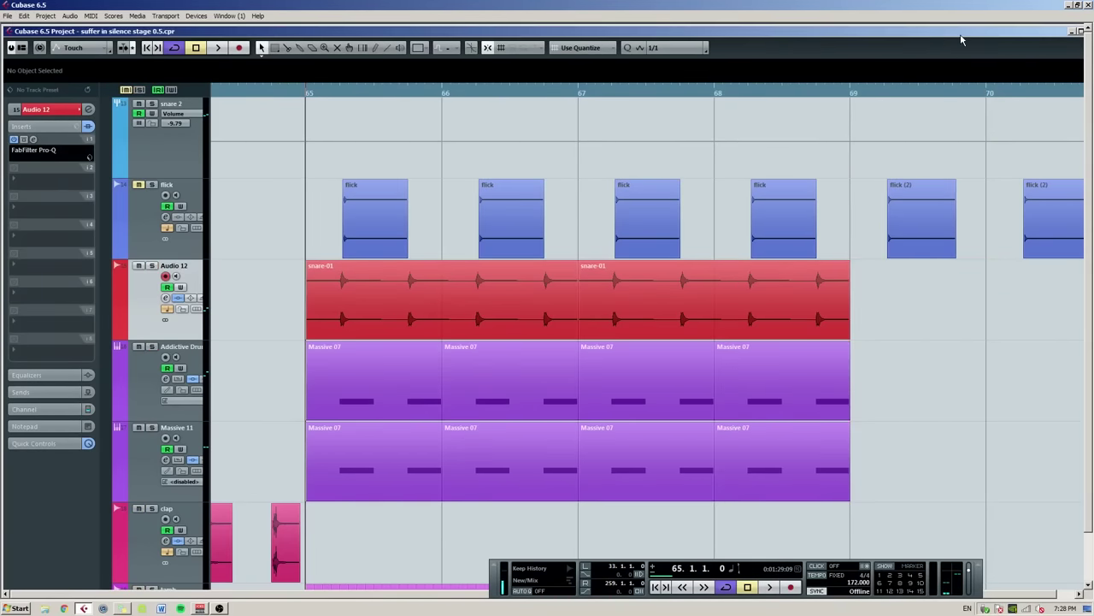
pyautogui.doubleClick(961, 34)
# Solo the snare group track above the hats and play it from bar 69
pyautogui.press('g')
pyautogui.press('g')
pyautogui.press('g')
pyautogui.scroll(2, 469, 282)
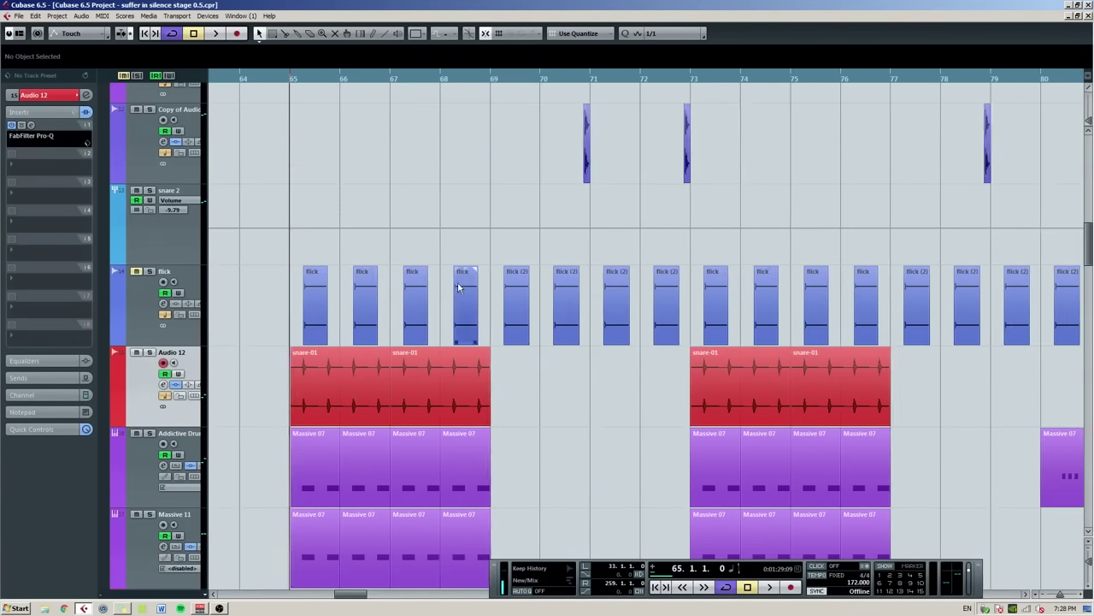
pyautogui.scroll(5, 459, 284)
pyautogui.scroll(2, 566, 283)
pyautogui.click(396, 80)
pyautogui.scroll(2, 443, 282)
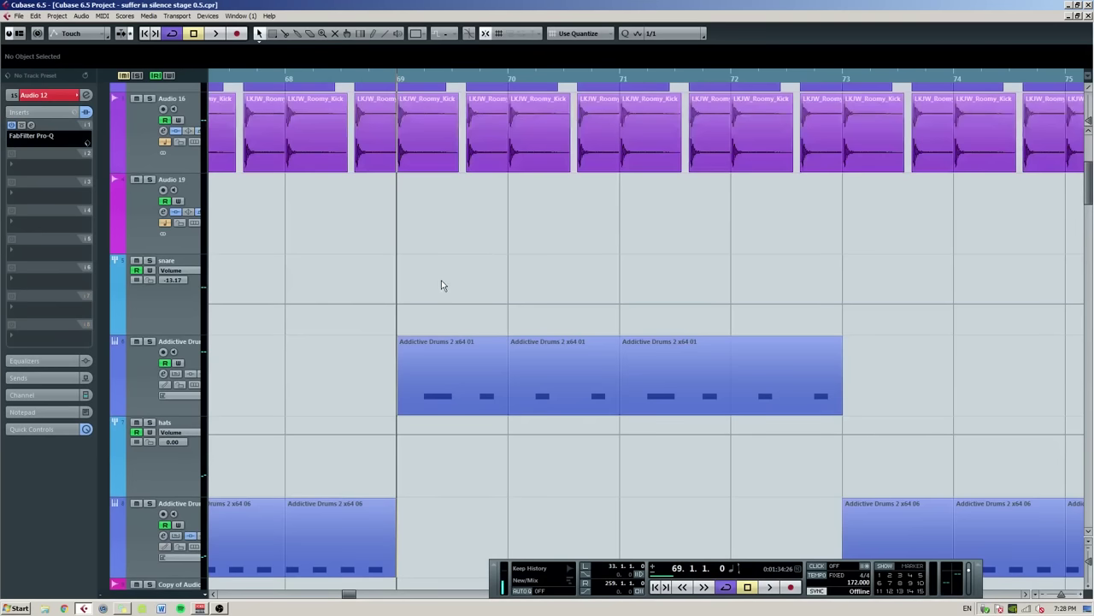
pyautogui.click(176, 321)
pyautogui.press('s')
pyautogui.press('space')
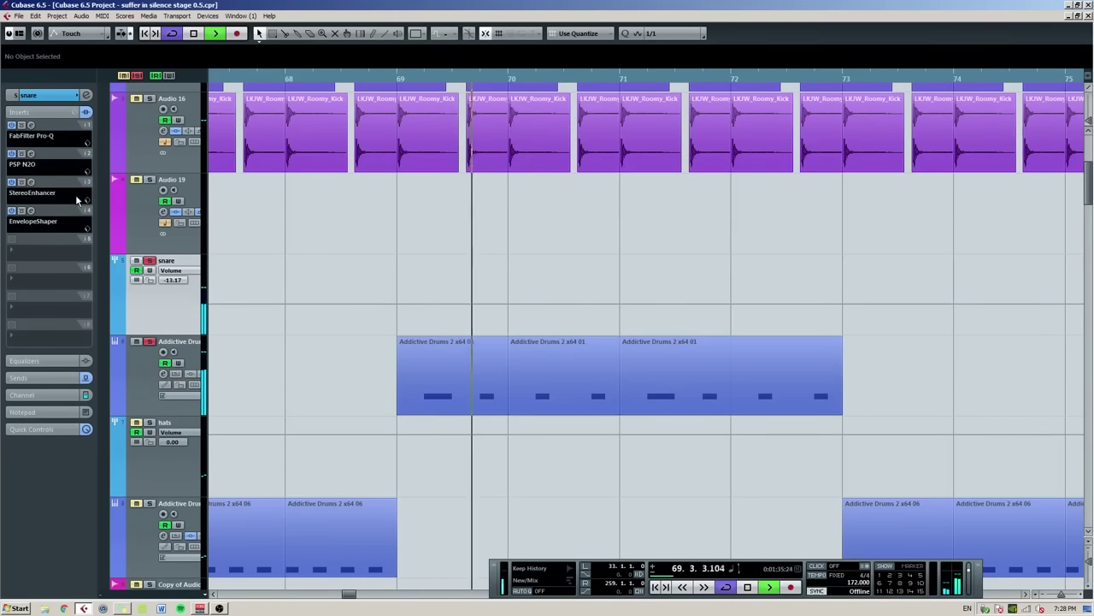
# Stop playback, open the Addictive Drums 2 instrument of the track under the snare group, and reposition its window
pyautogui.click(44, 112)
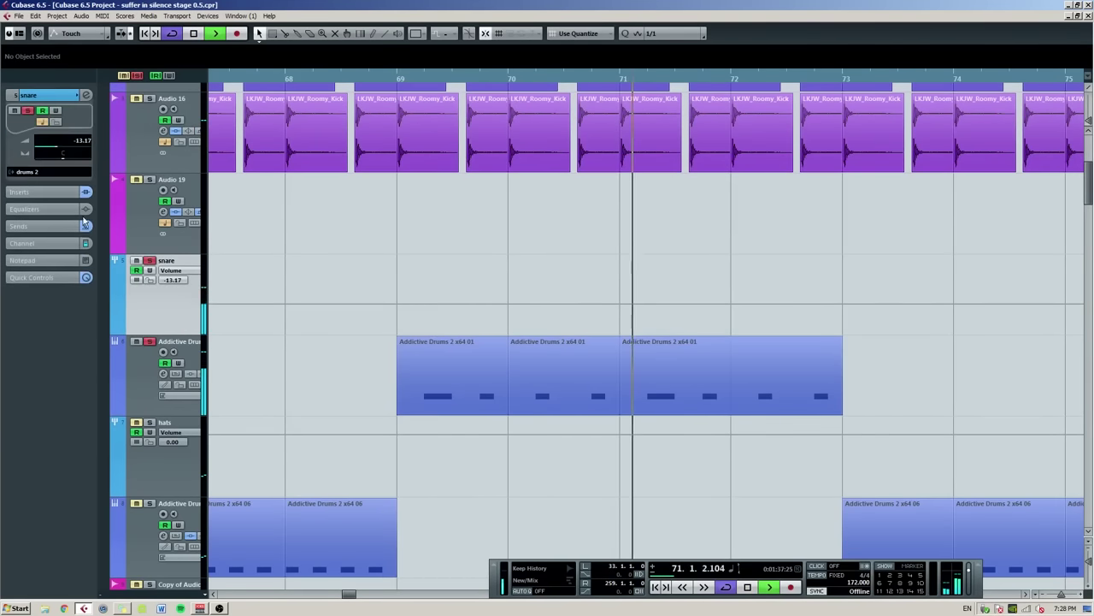
pyautogui.click(141, 392)
pyautogui.click(48, 95)
pyautogui.press('space')
pyautogui.click(86, 203)
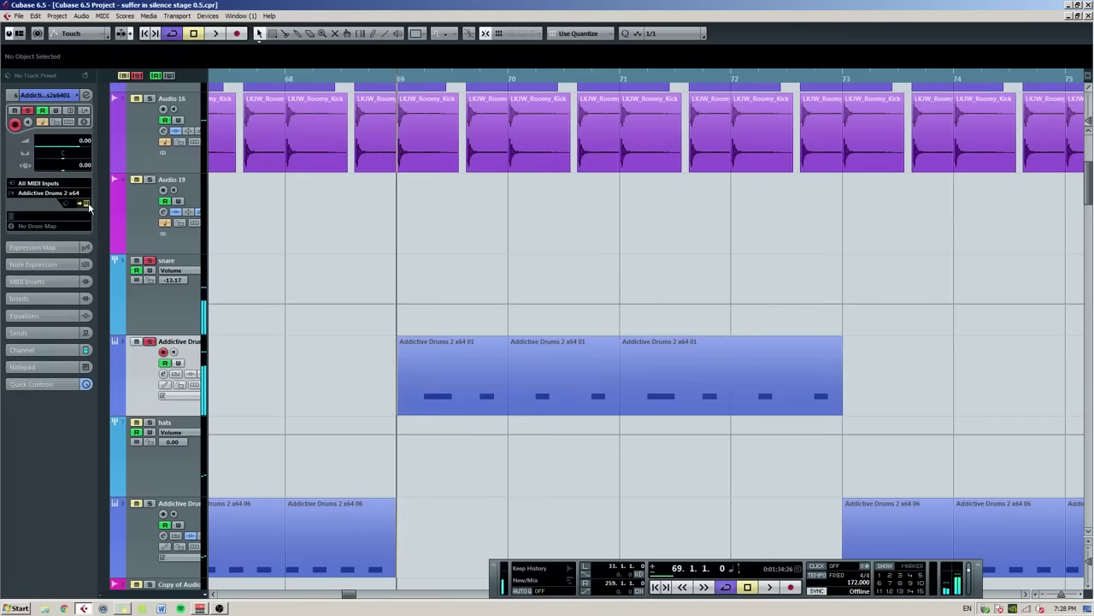
pyautogui.scroll(-3, 246, 263)
pyautogui.scroll(3, 254, 252)
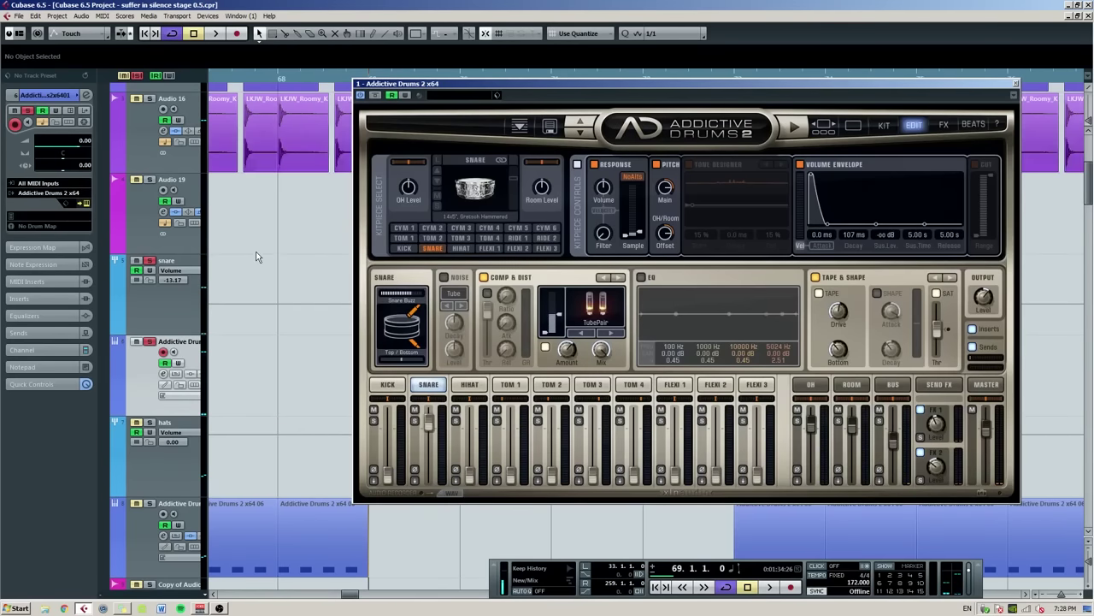
pyautogui.moveTo(545, 86); pyautogui.dragTo(508, 81)
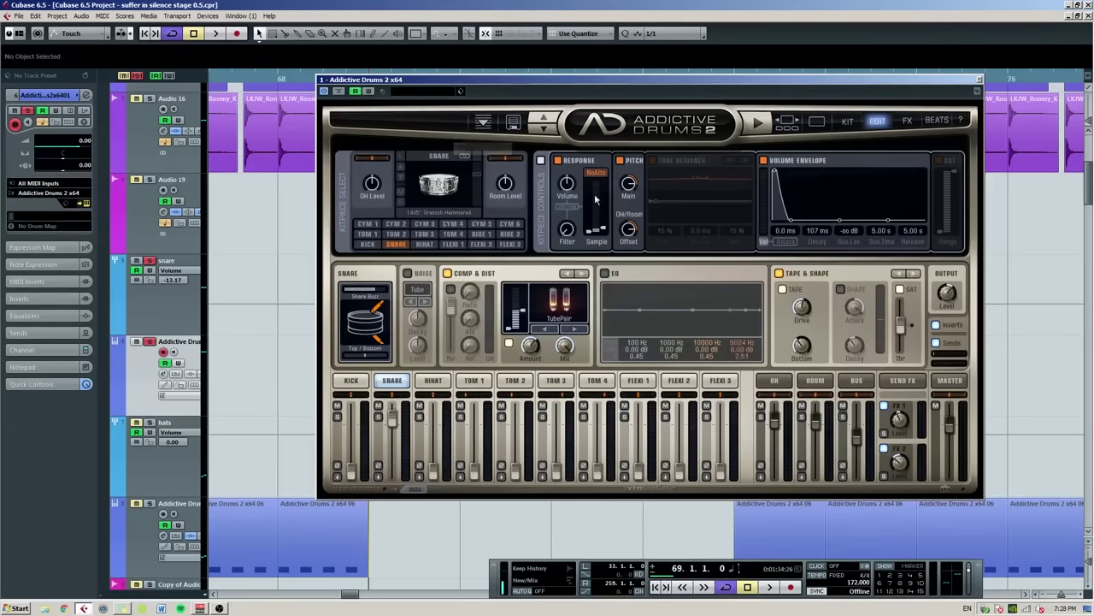
# Audition the snare with its Pitch and Volume Envelope sections bypassed, re-enable both sections and close Addictive Drums 2
pyautogui.click(621, 161)
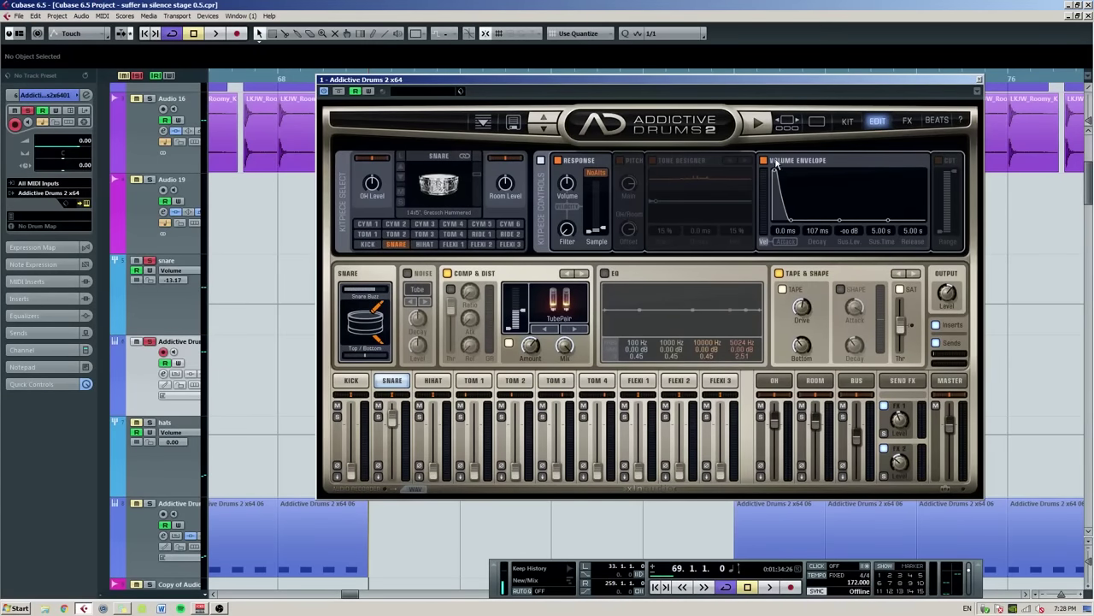
pyautogui.click(764, 161)
pyautogui.press('space')
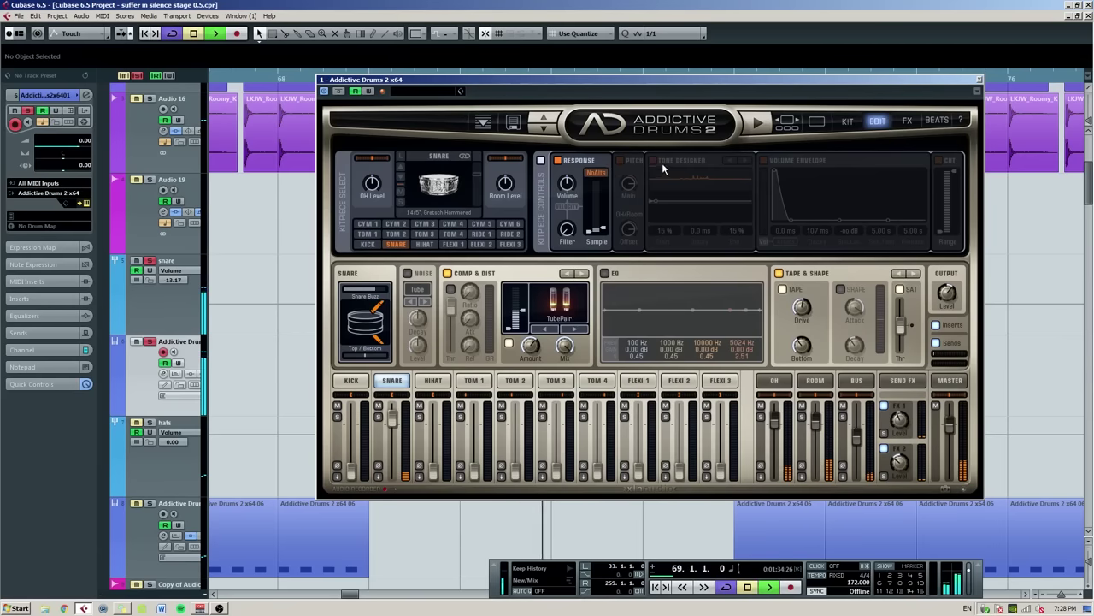
pyautogui.press('space')
pyautogui.click(621, 160)
pyautogui.click(764, 161)
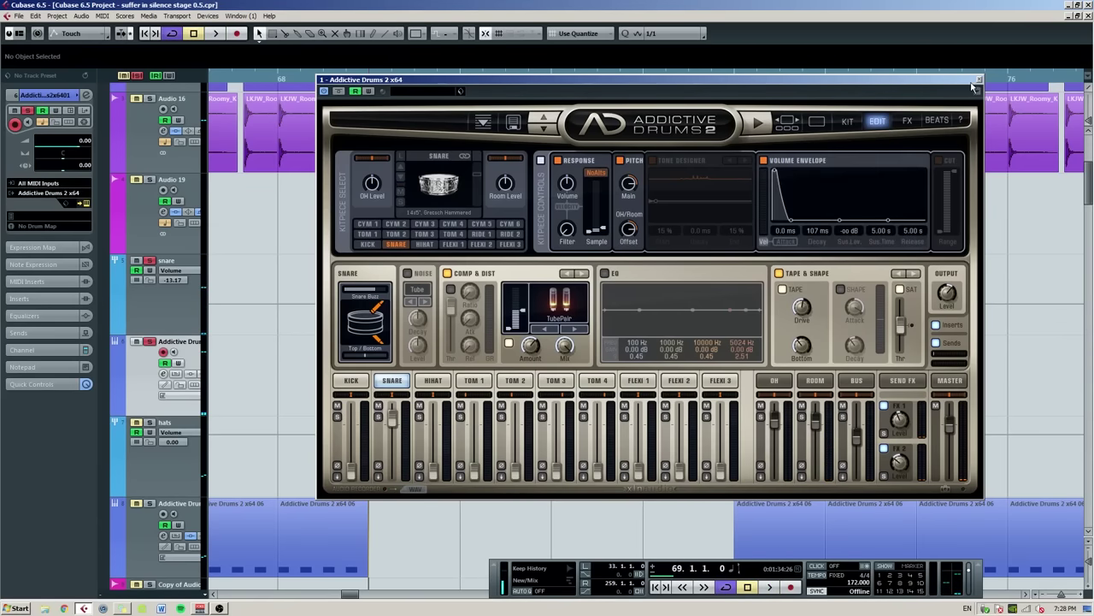
pyautogui.click(980, 80)
# Open the snare MIDI part at bar 69 in the Key Editor and audition its D1 notes one by one
pyautogui.doubleClick(427, 363)
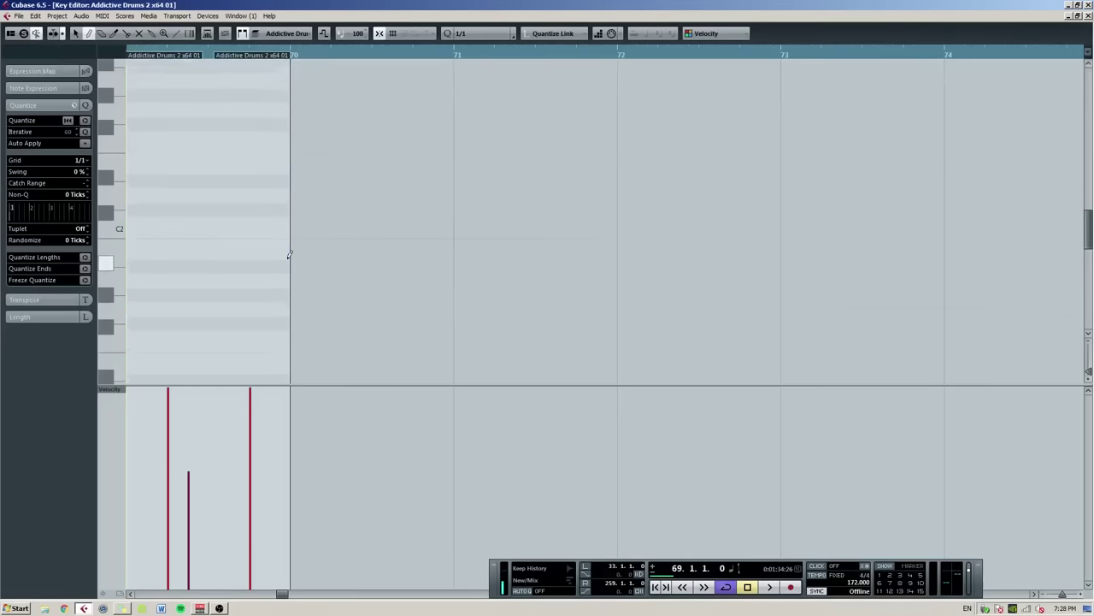
pyautogui.keyDown('ctrl'); pyautogui.scroll(2, 301, 270); pyautogui.keyUp('ctrl')
pyautogui.press('1')
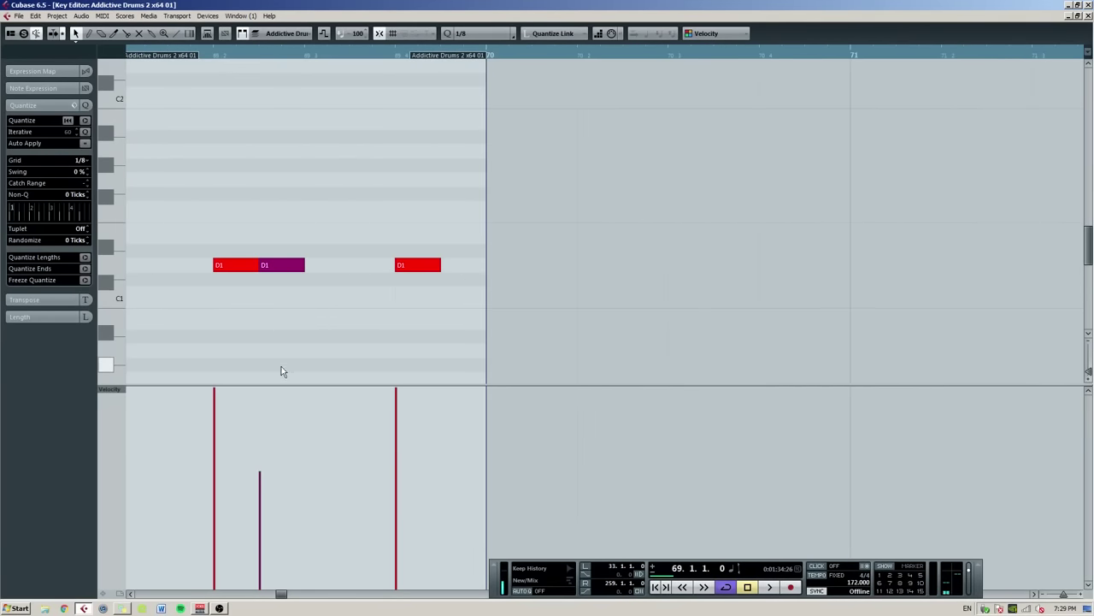
pyautogui.click(250, 265)
pyautogui.click(282, 265)
pyautogui.click(421, 266)
pyautogui.click(303, 265)
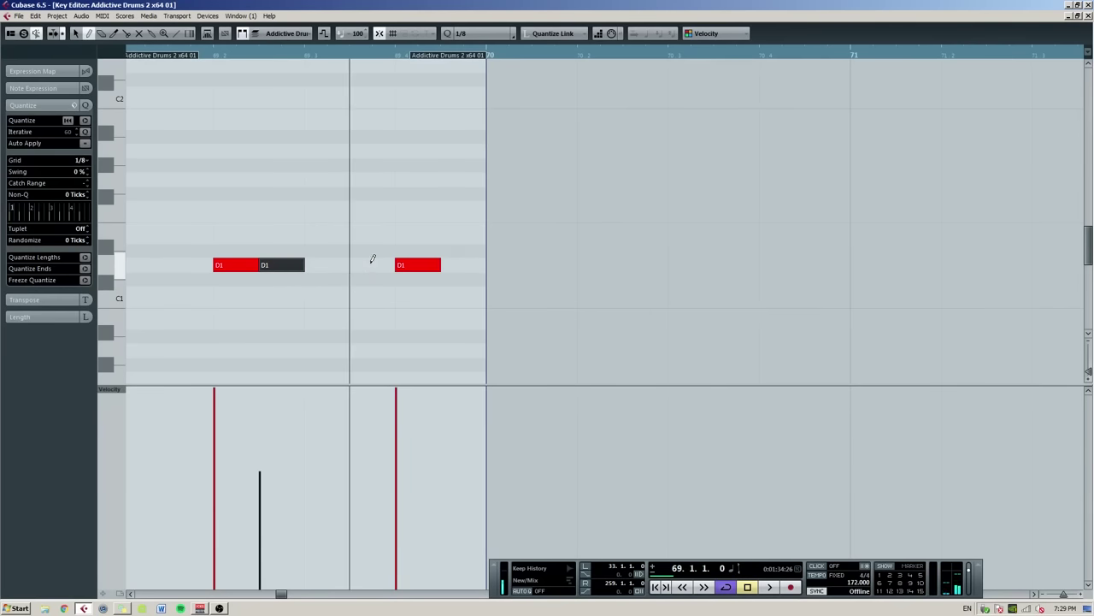
# Try an extra D1 note just before the bar's last snare hit, remove it and close the Key Editor
pyautogui.keyDown('alt'); pyautogui.click(368, 264); pyautogui.keyUp('alt')
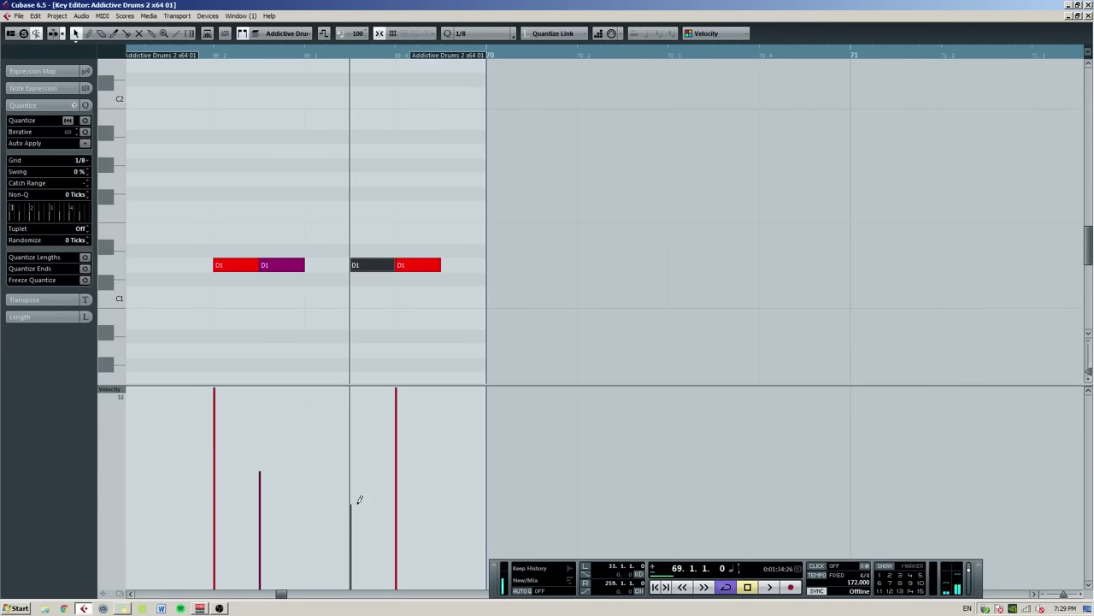
pyautogui.keyDown('alt'); pyautogui.click(381, 266); pyautogui.keyUp('alt')
pyautogui.click(1088, 16)
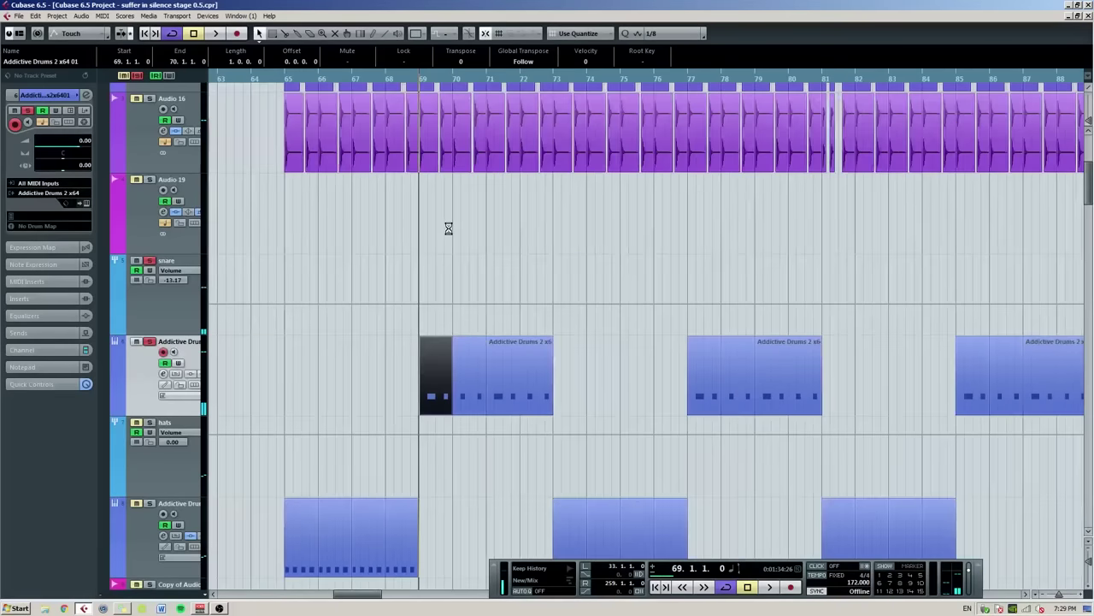
# Display the sends of the snare 2 group and of the snare group to compare their snare verb routing
pyautogui.scroll(-10, 393, 271)
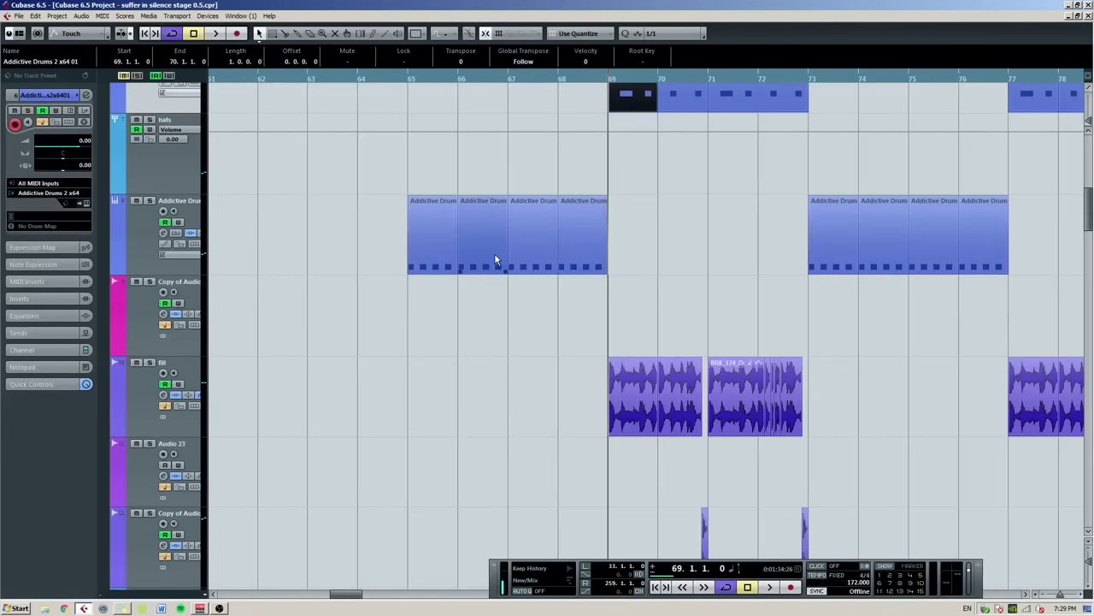
pyautogui.hscroll(-2, 494, 253)
pyautogui.click(116, 362)
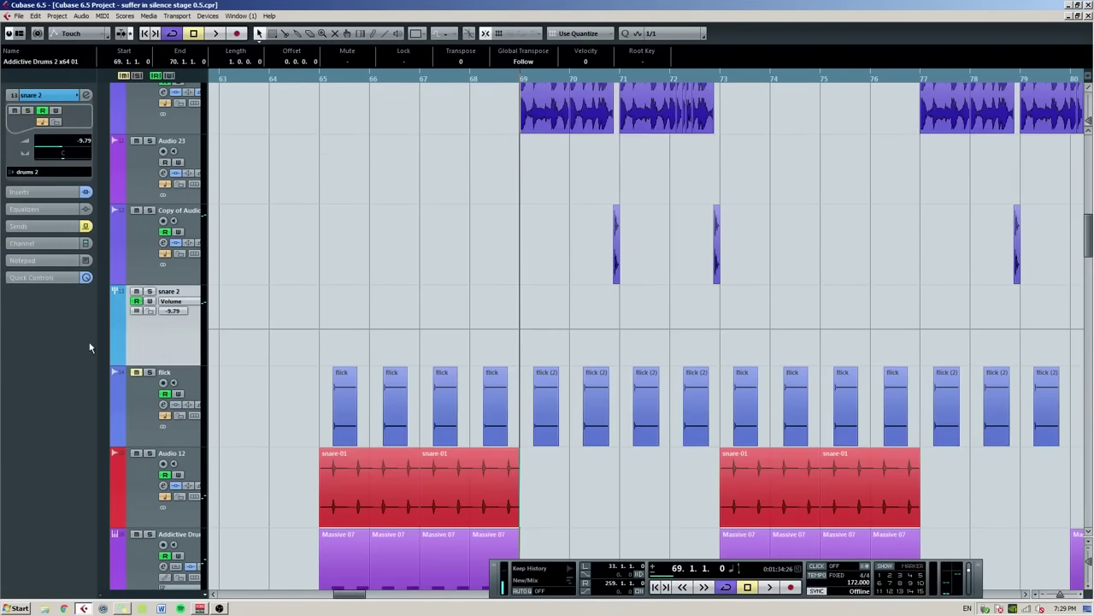
pyautogui.click(49, 224)
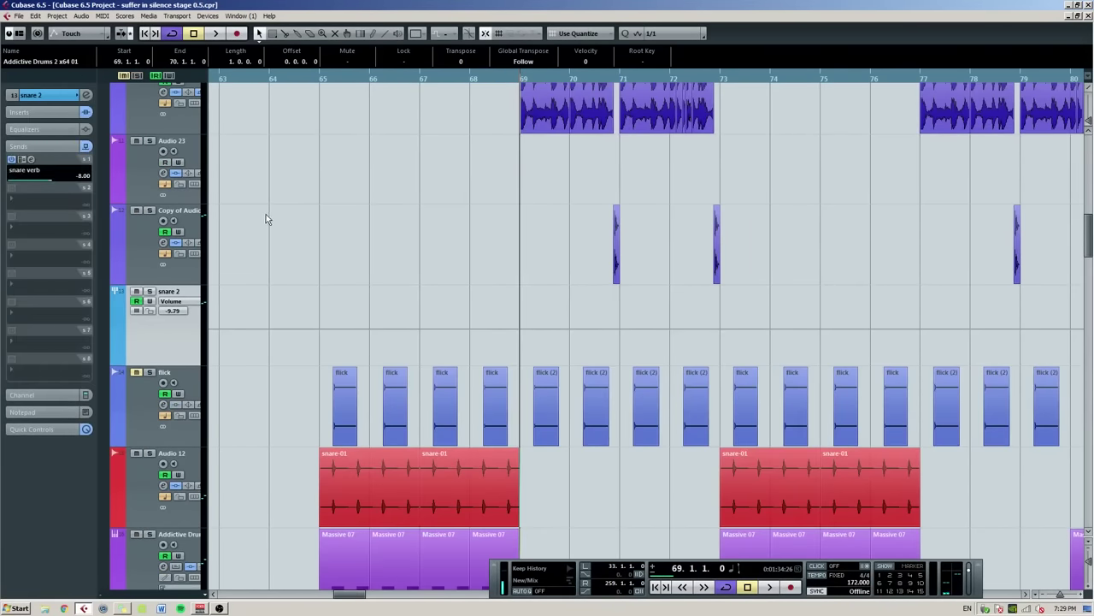
pyautogui.scroll(10, 257, 212)
pyautogui.click(159, 206)
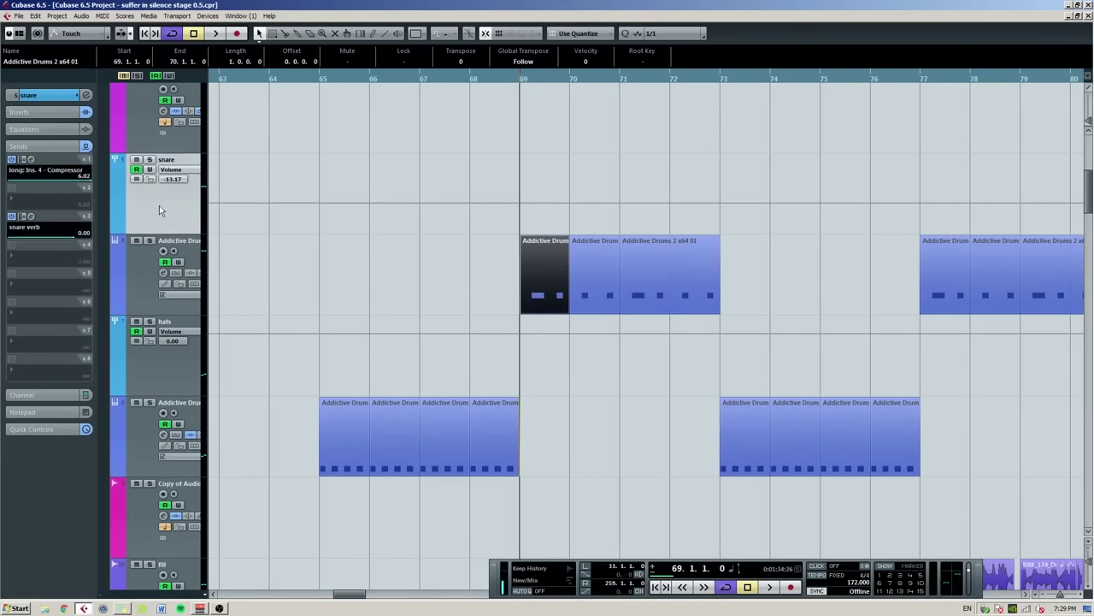
# Find the snare verb channel among the FX channels, solo it and play the reverb from bar 69
pyautogui.scroll(-10, 288, 311)
pyautogui.scroll(-15, 288, 311)
pyautogui.scroll(3, 220, 313)
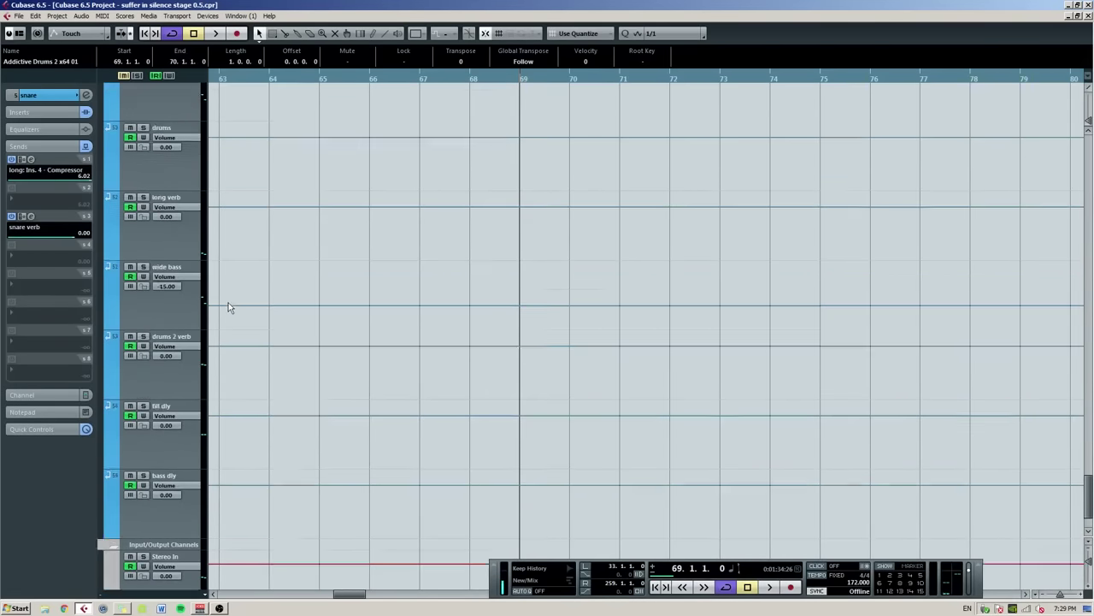
pyautogui.scroll(2, 282, 308)
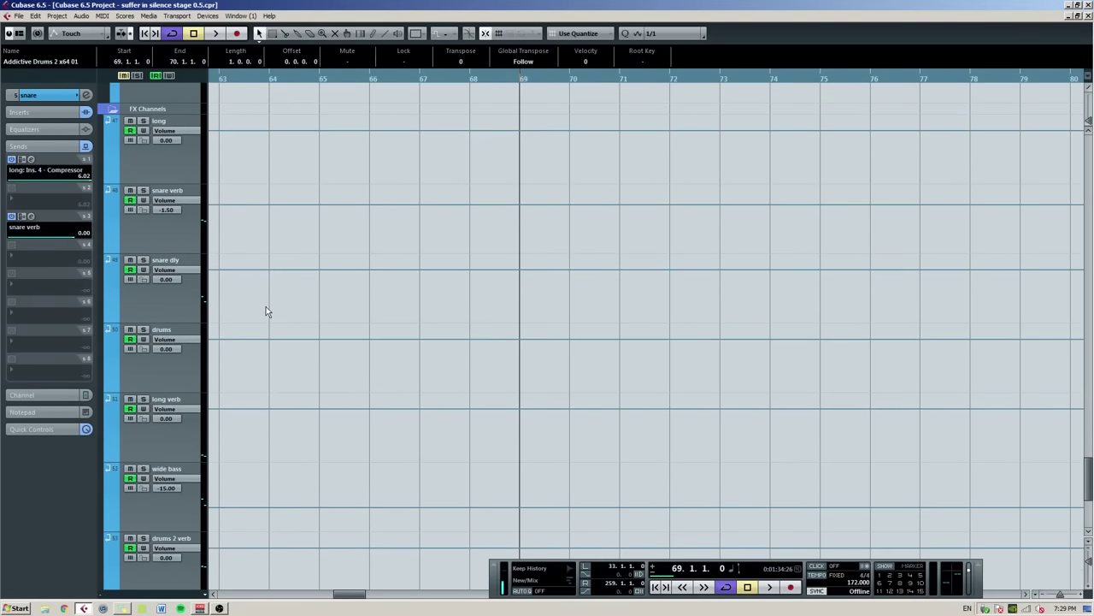
pyautogui.scroll(2, 256, 411)
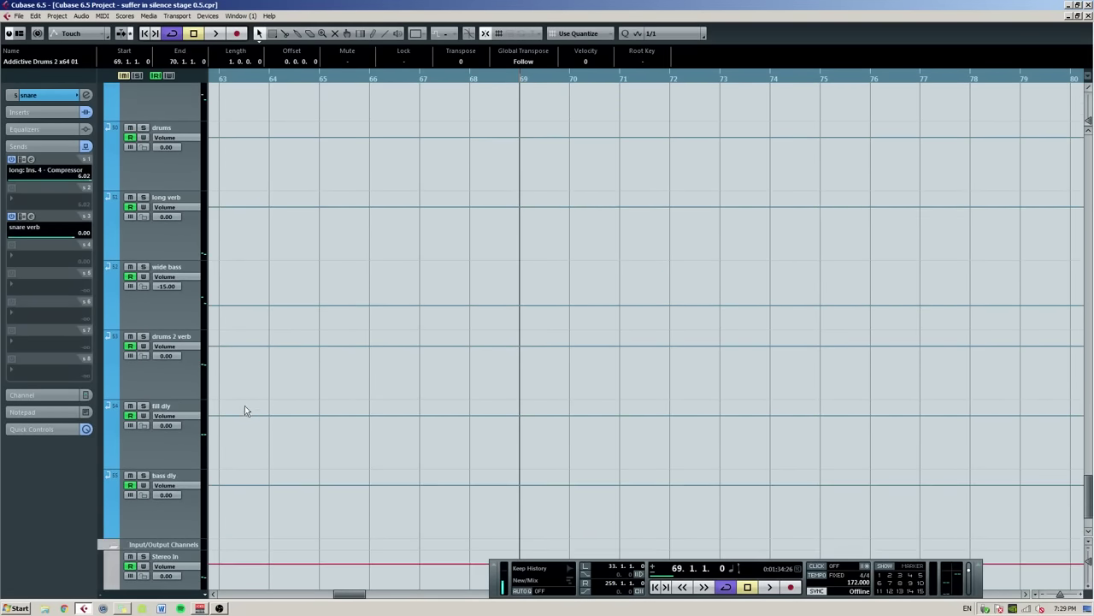
pyautogui.click(360, 320)
pyautogui.press('space')
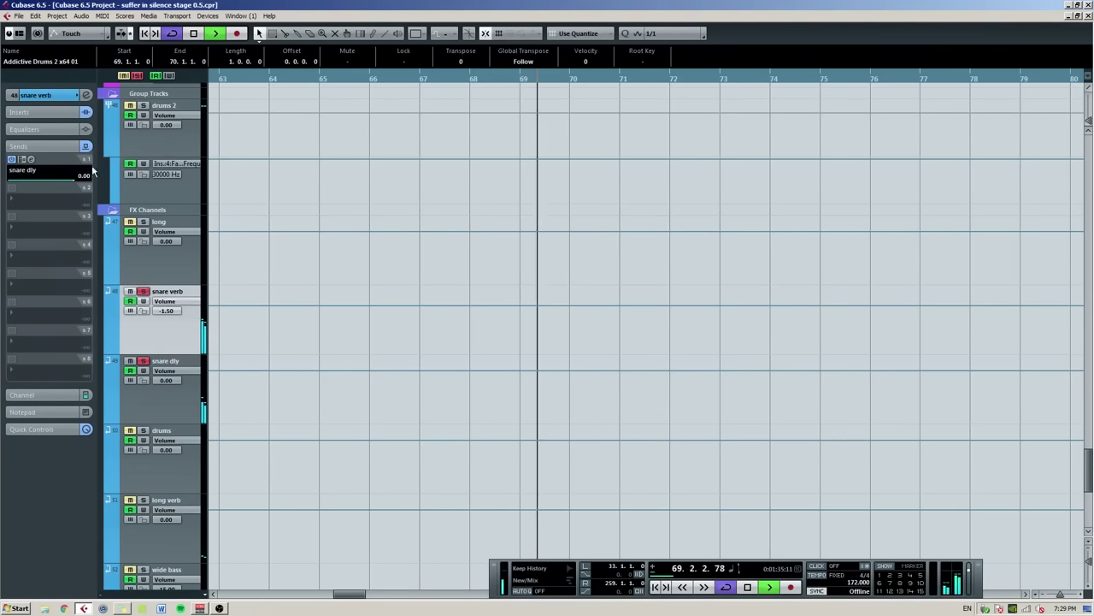
pyautogui.press('space')
# Play the soloed snare verb from bar 65, show the channel's inserts and stop playback
pyautogui.click(327, 80)
pyautogui.press('space')
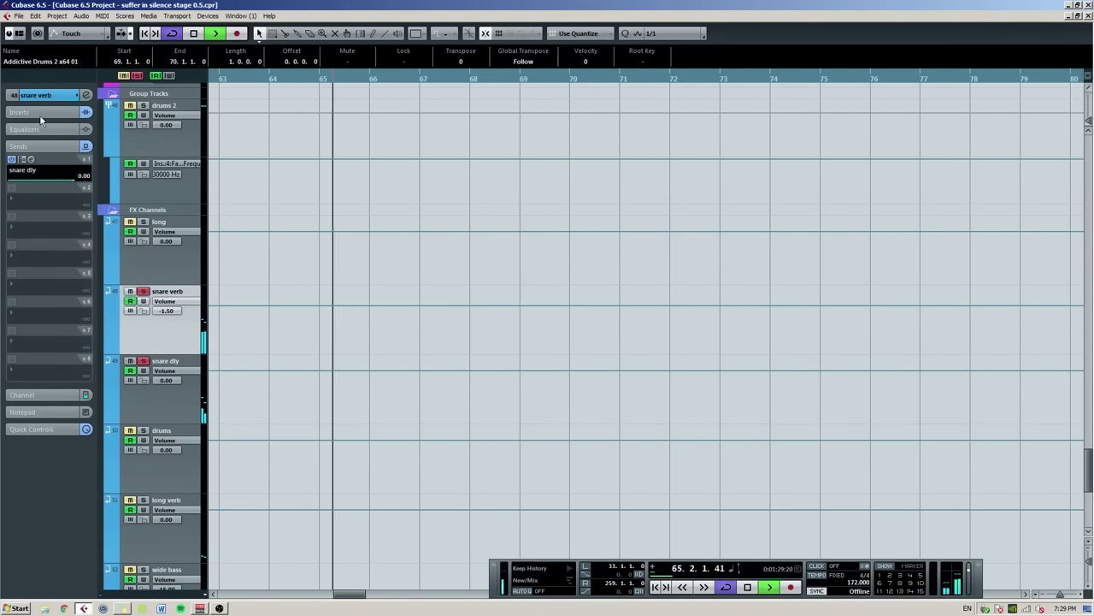
pyautogui.click(19, 112)
pyautogui.press('space')
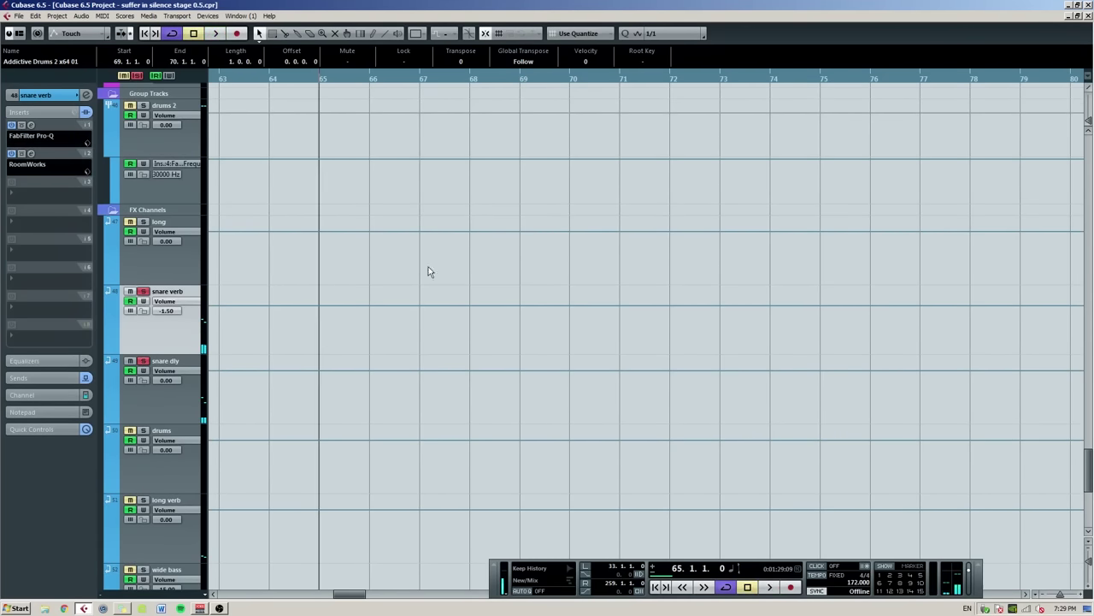
pyautogui.press('F3')
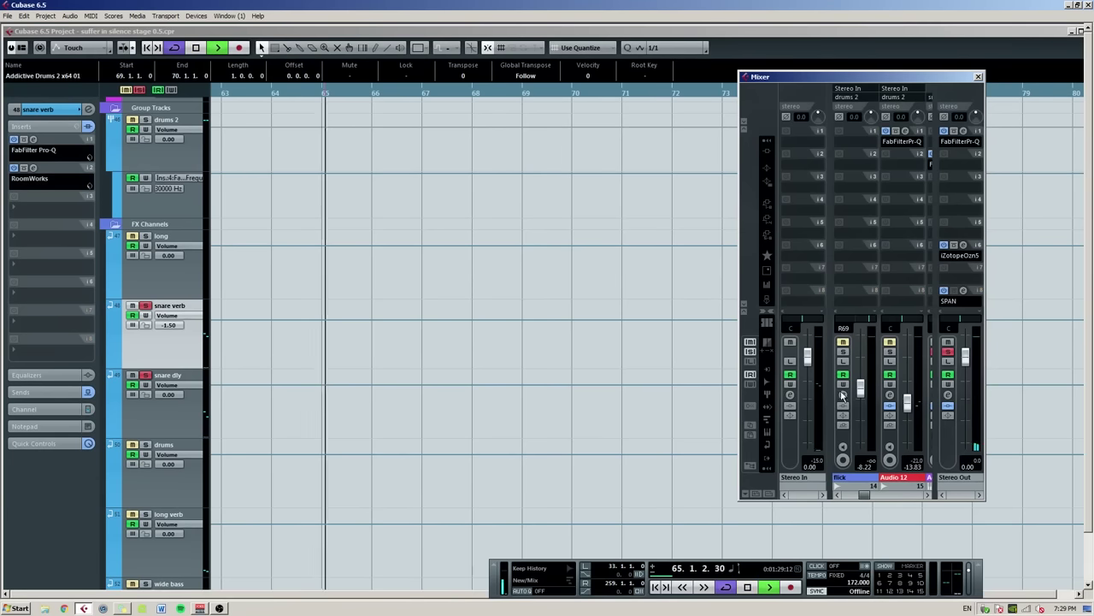
pyautogui.click(978, 76)
pyautogui.press('space')
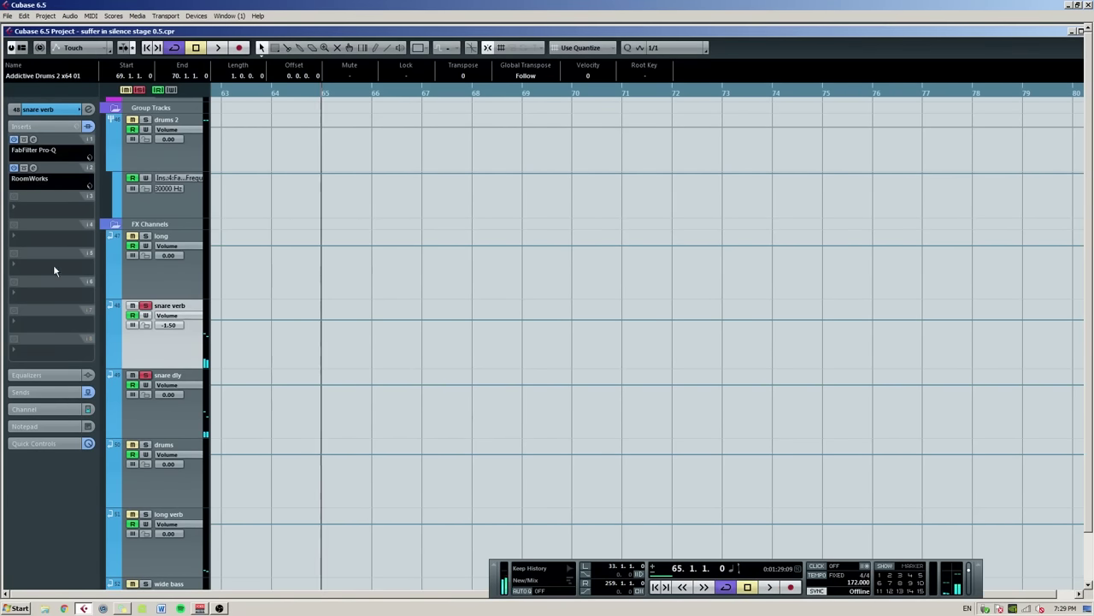
# Open RoomWorks on snare verb and MonoDelay on snare dly to examine the reverb and delay settings
pyautogui.click(34, 169)
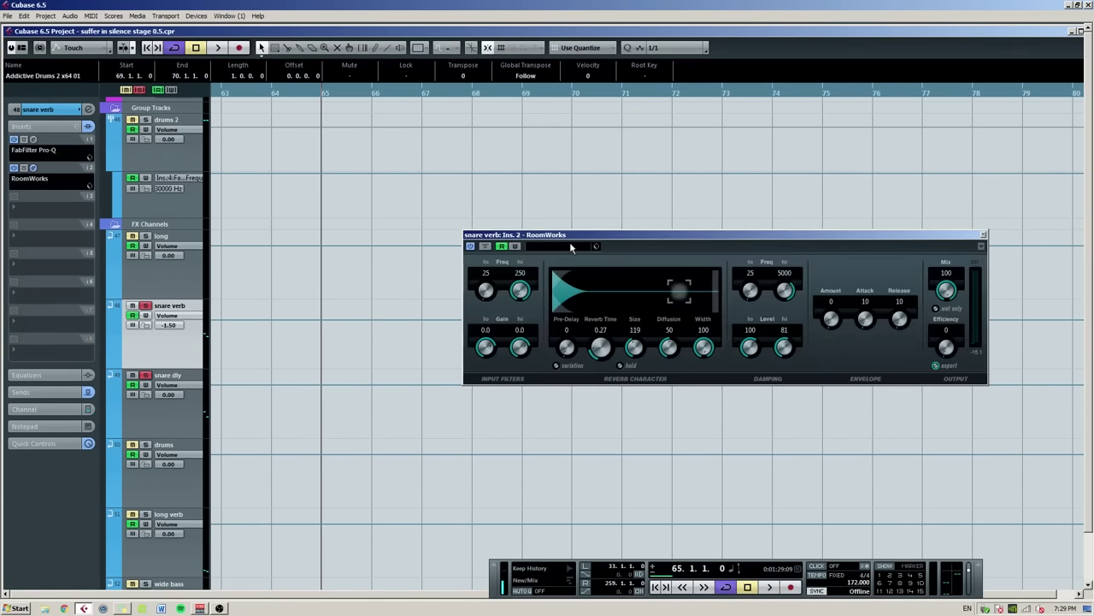
pyautogui.click(34, 391)
pyautogui.click(168, 389)
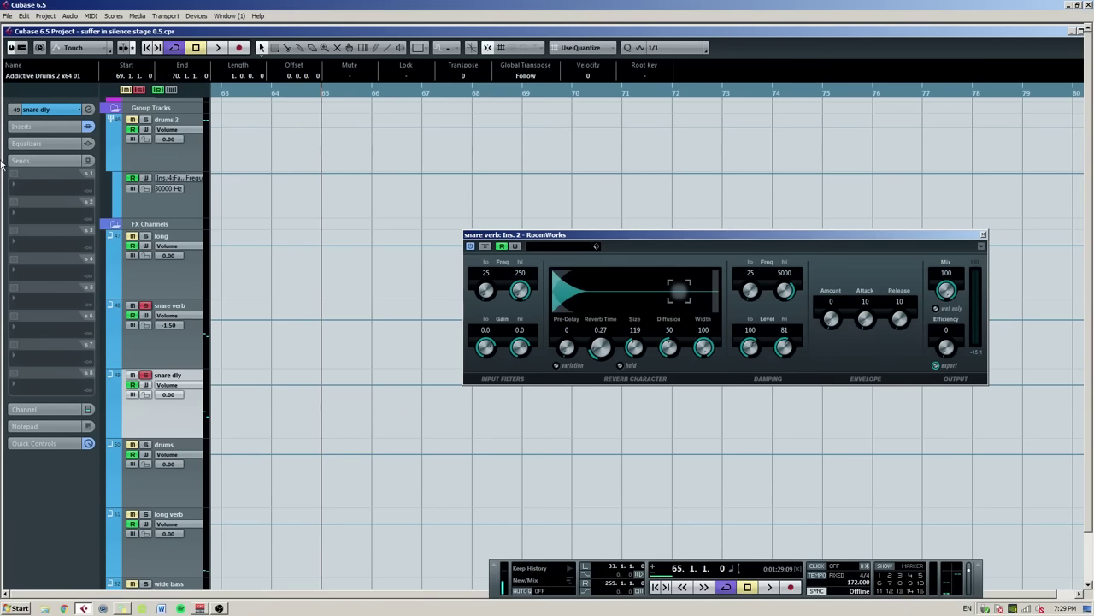
pyautogui.click(30, 126)
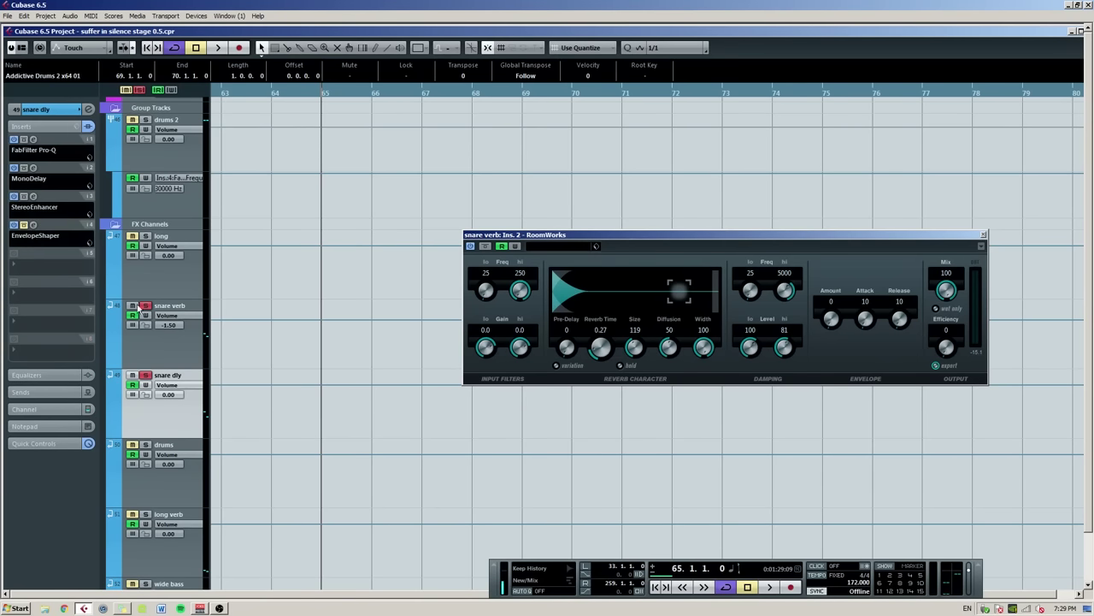
pyautogui.click(34, 167)
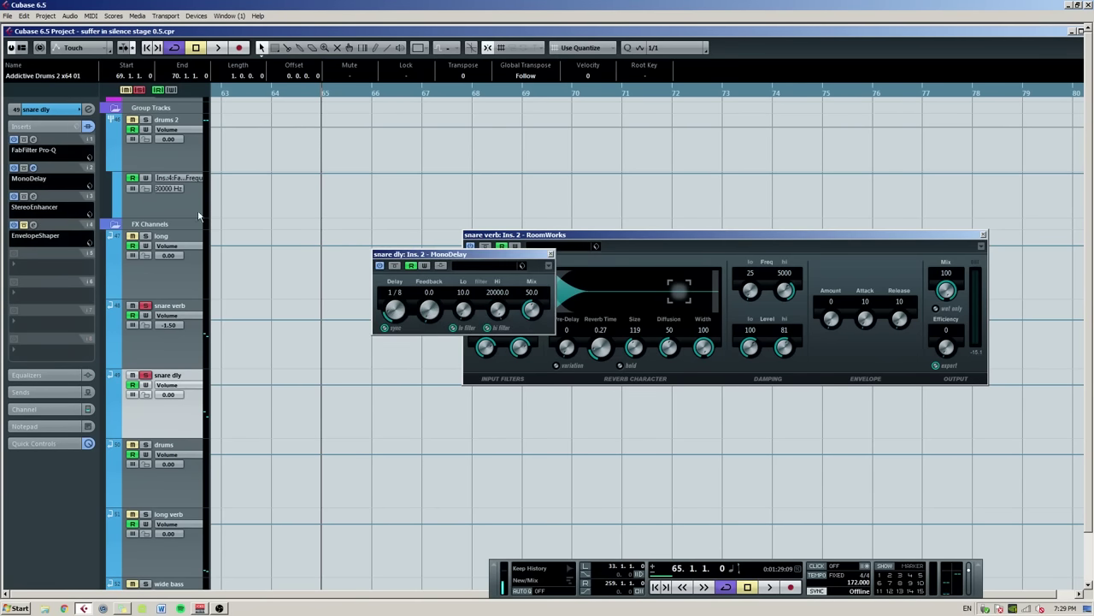
# Briefly play the soloed snare reverb and delay, and close the MonoDelay and RoomWorks windows
pyautogui.press('space')
pyautogui.press('space')
pyautogui.click(551, 255)
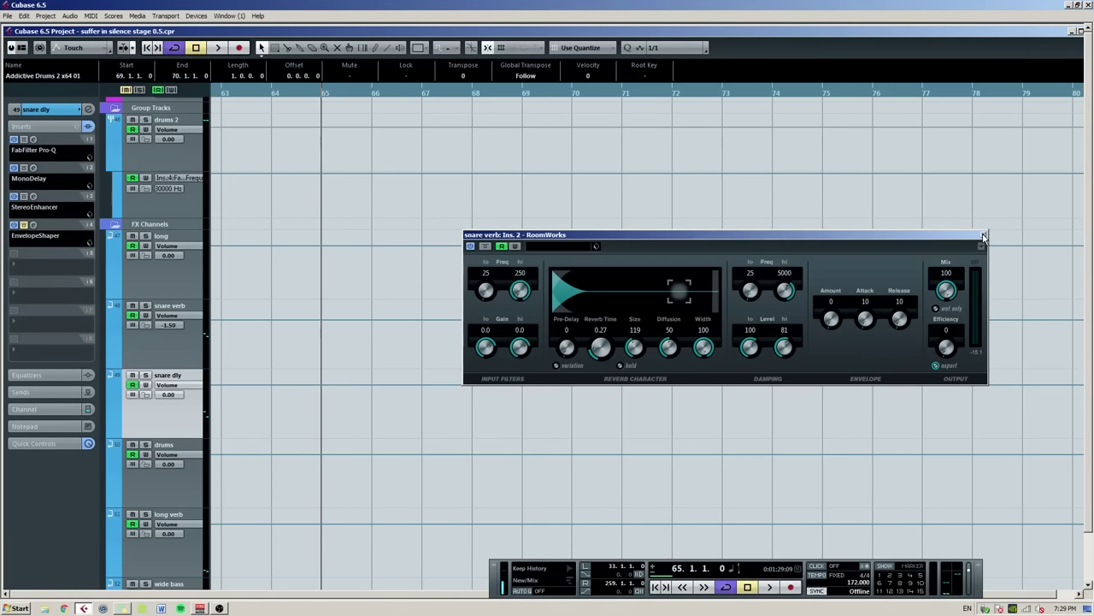
pyautogui.click(984, 235)
# Solo the snare group above the hats, display its sends while playing from bar 65, and stop playback
pyautogui.scroll(15, 453, 265)
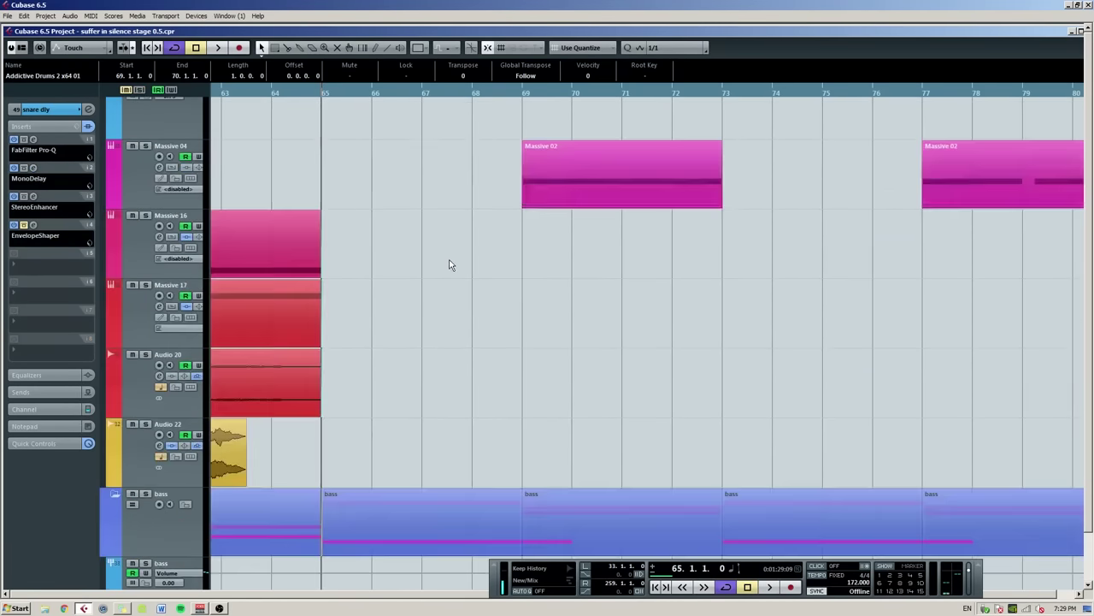
pyautogui.scroll(5, 349, 270)
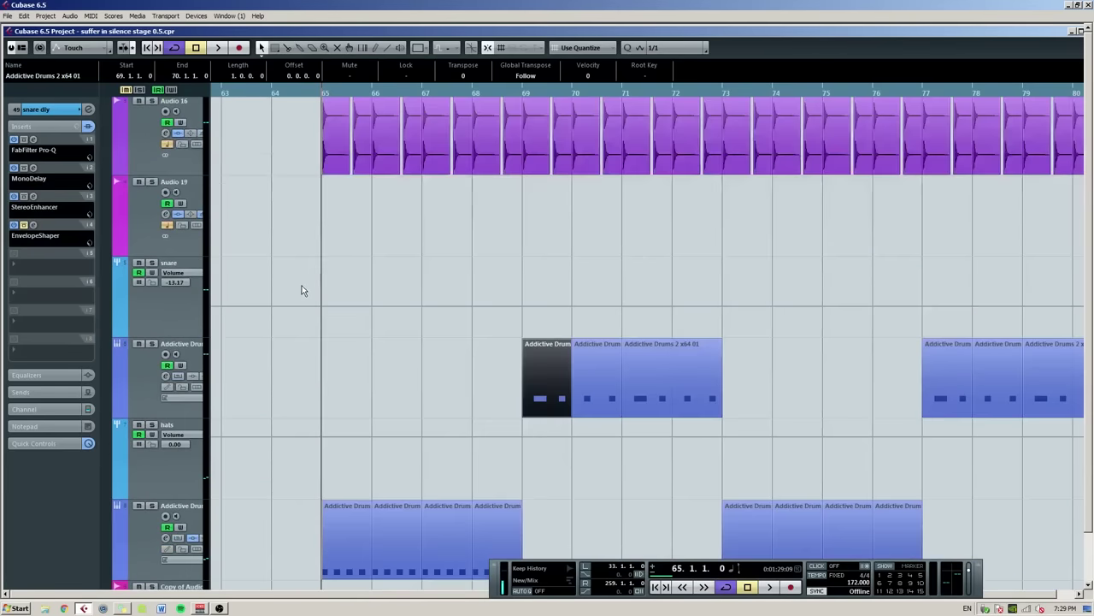
pyautogui.scroll(-3, 230, 317)
pyautogui.scroll(4, 320, 288)
pyautogui.click(172, 394)
pyautogui.press('space')
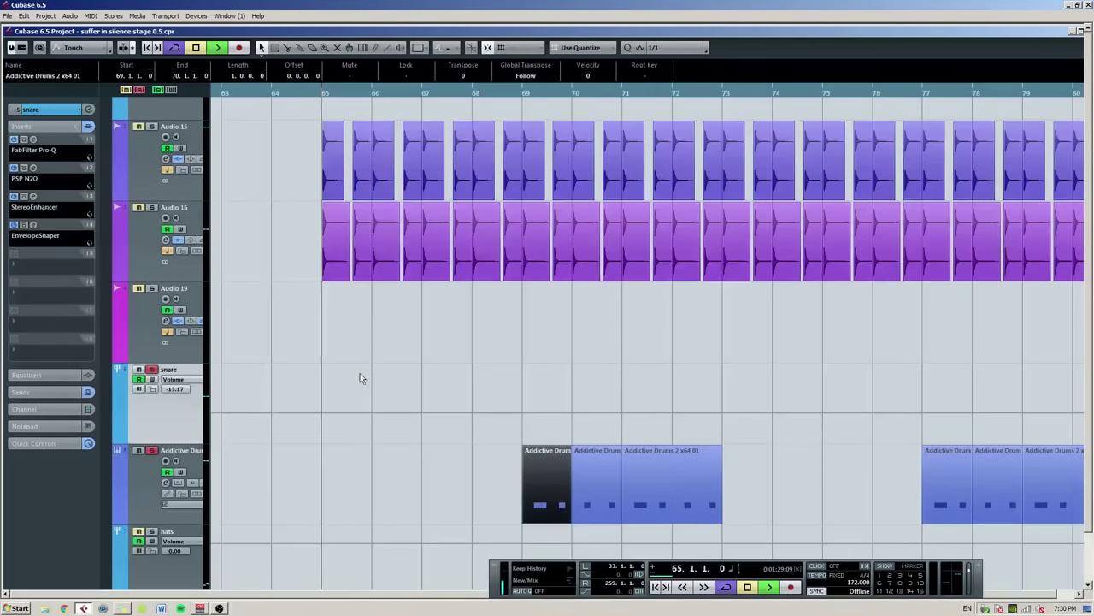
pyautogui.click(59, 392)
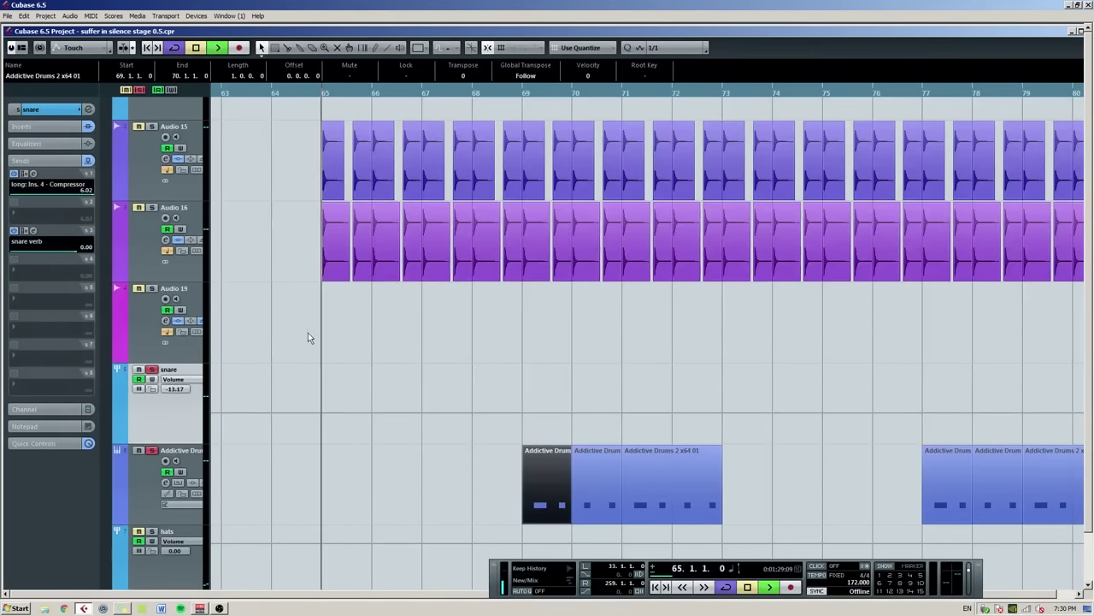
pyautogui.scroll(-6, 326, 332)
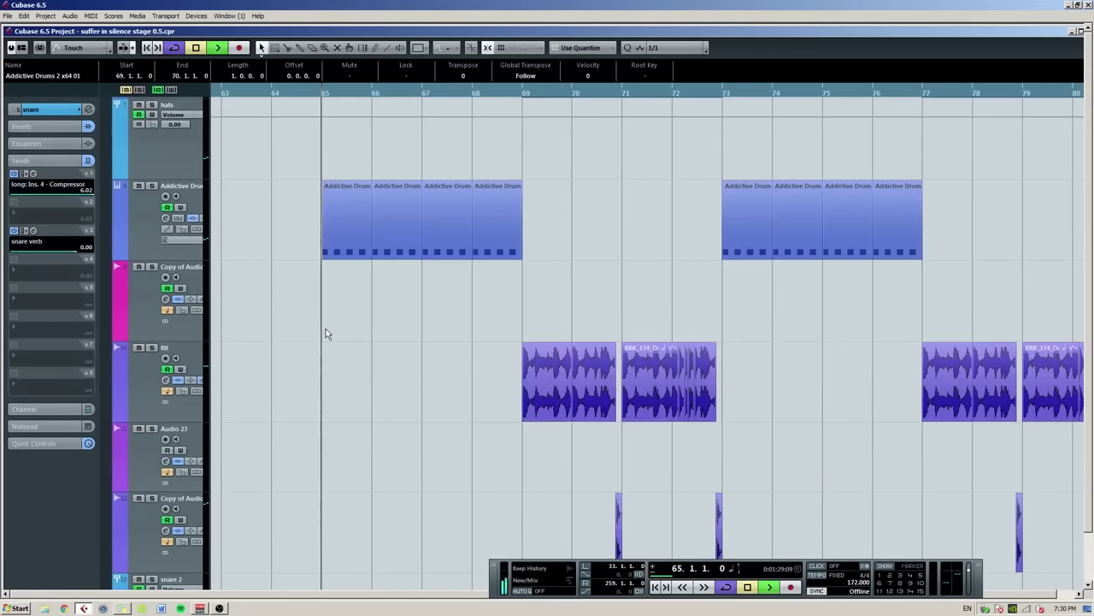
pyautogui.scroll(3, 326, 332)
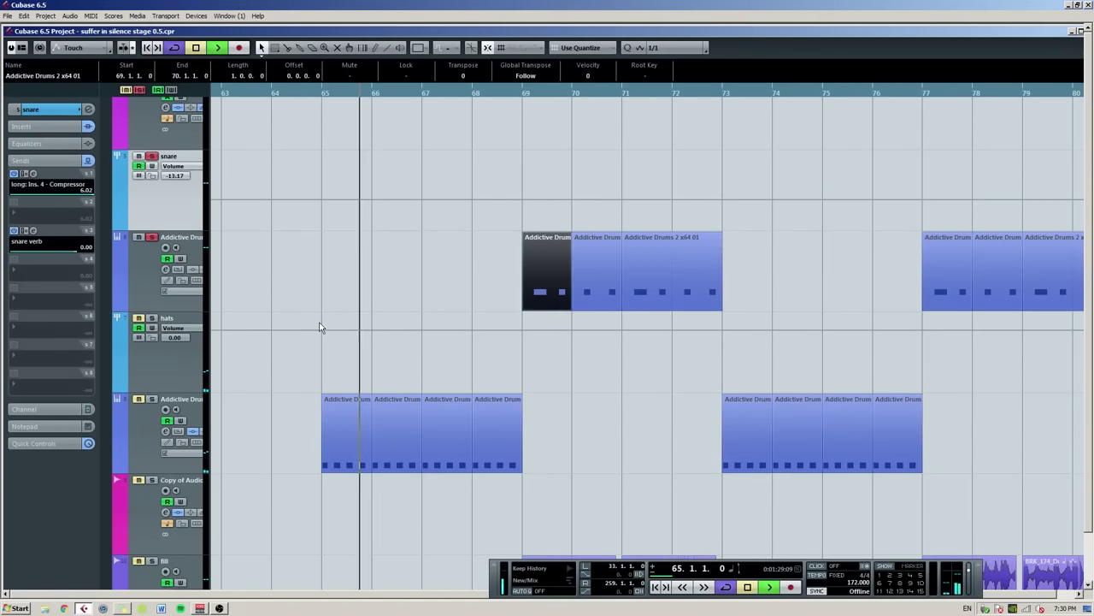
pyautogui.press('space')
# Solo the snare 2 group, audition it from bar 65 with its sends displayed, and move on to the clap tracks
pyautogui.scroll(-4, 320, 326)
pyautogui.scroll(-2, 288, 322)
pyautogui.click(184, 409)
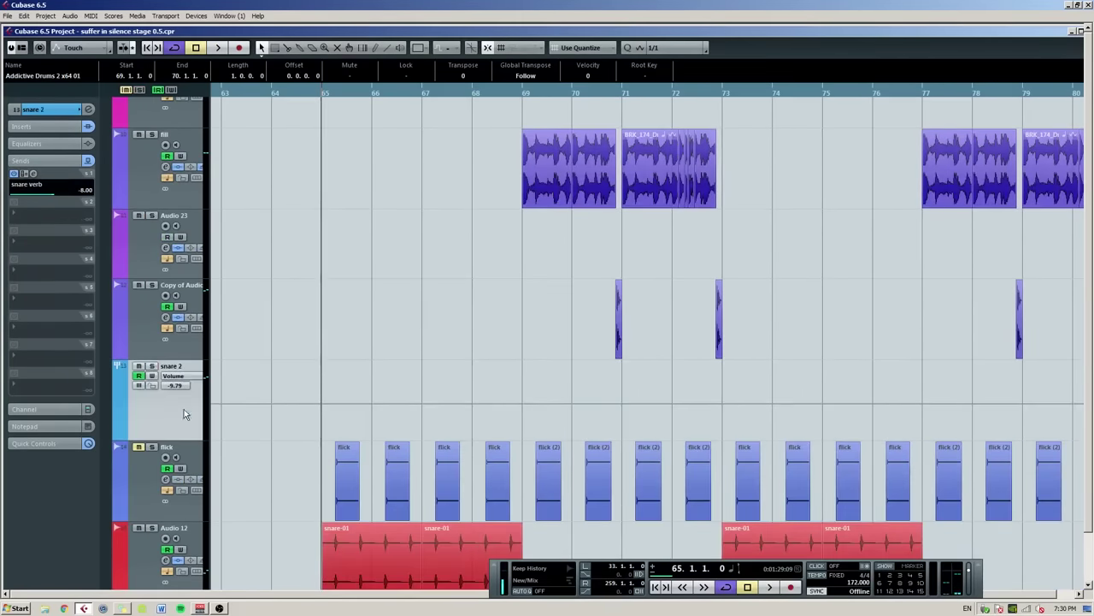
pyautogui.scroll(-3, 359, 346)
pyautogui.press('space')
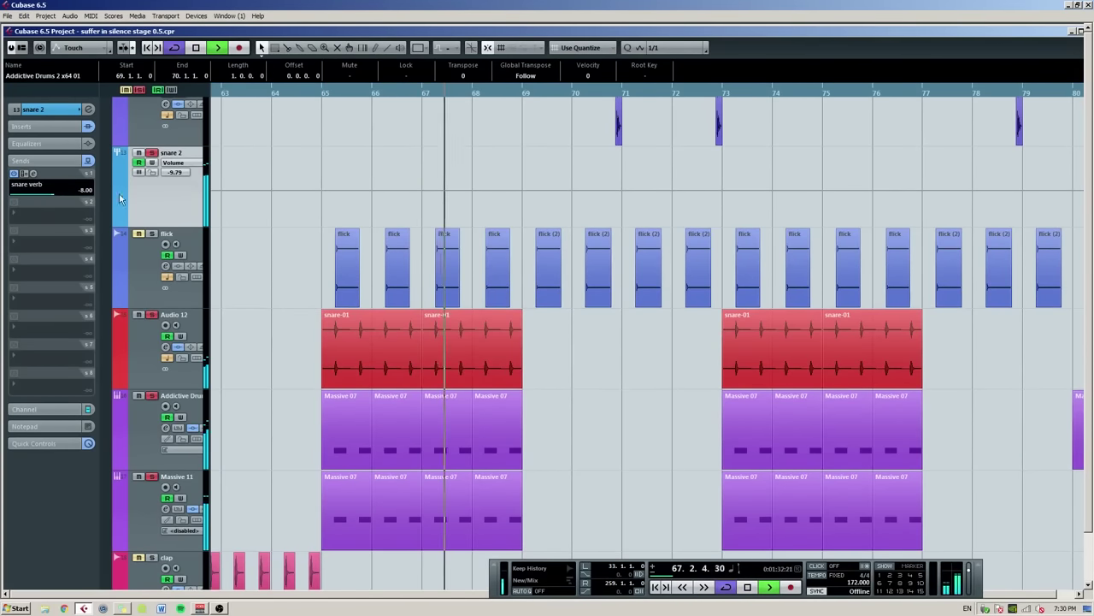
pyautogui.press('space')
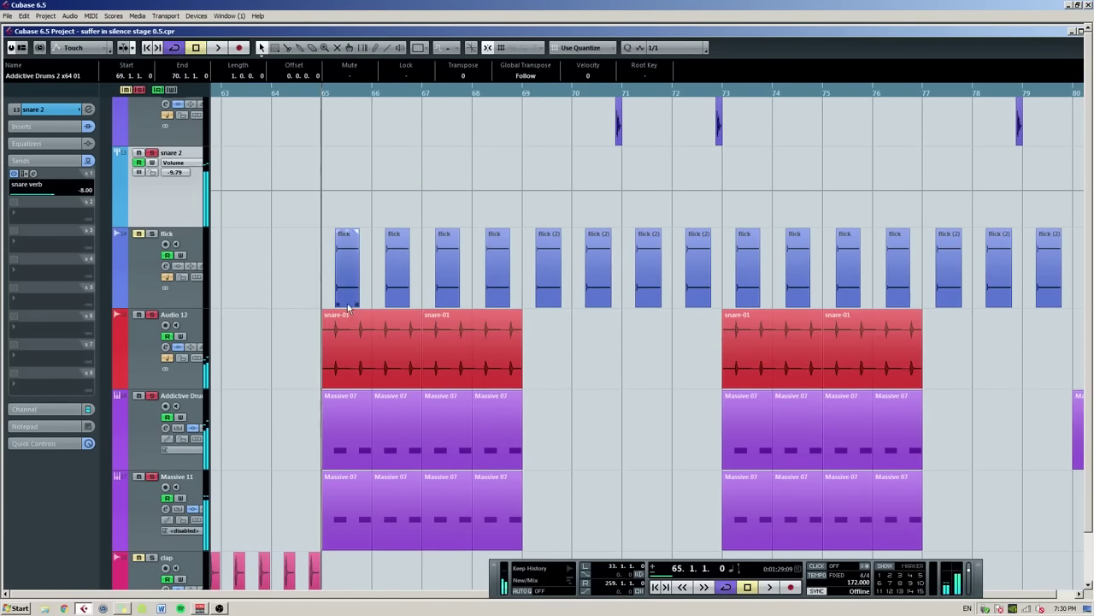
pyautogui.scroll(-4, 389, 302)
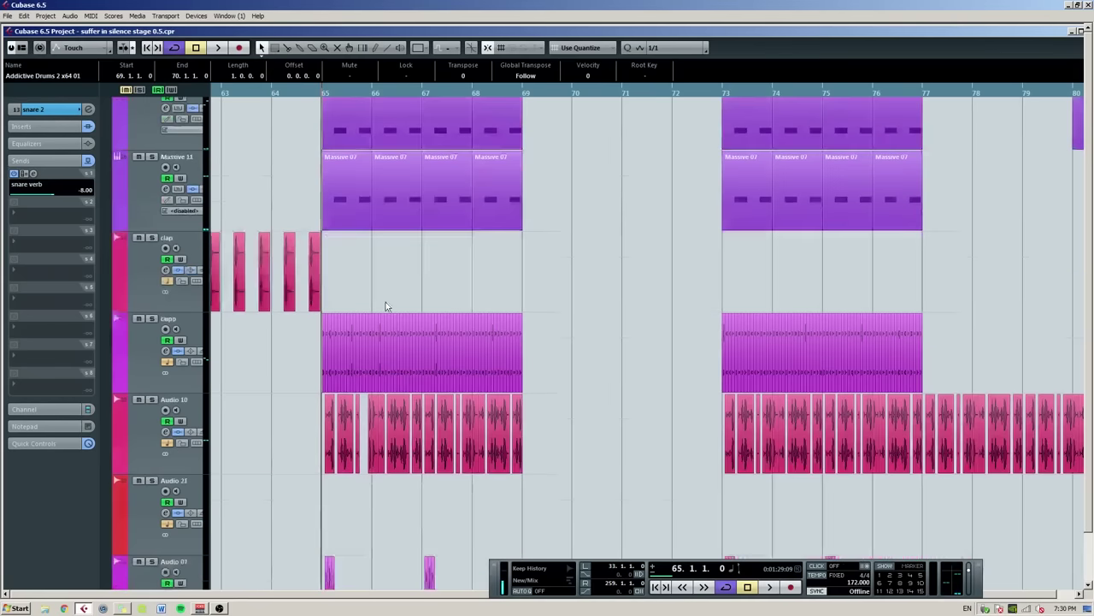
# Maximize the project window and examine the sliced tambourine clips on the tamb track from bar 65
pyautogui.doubleClick(485, 34)
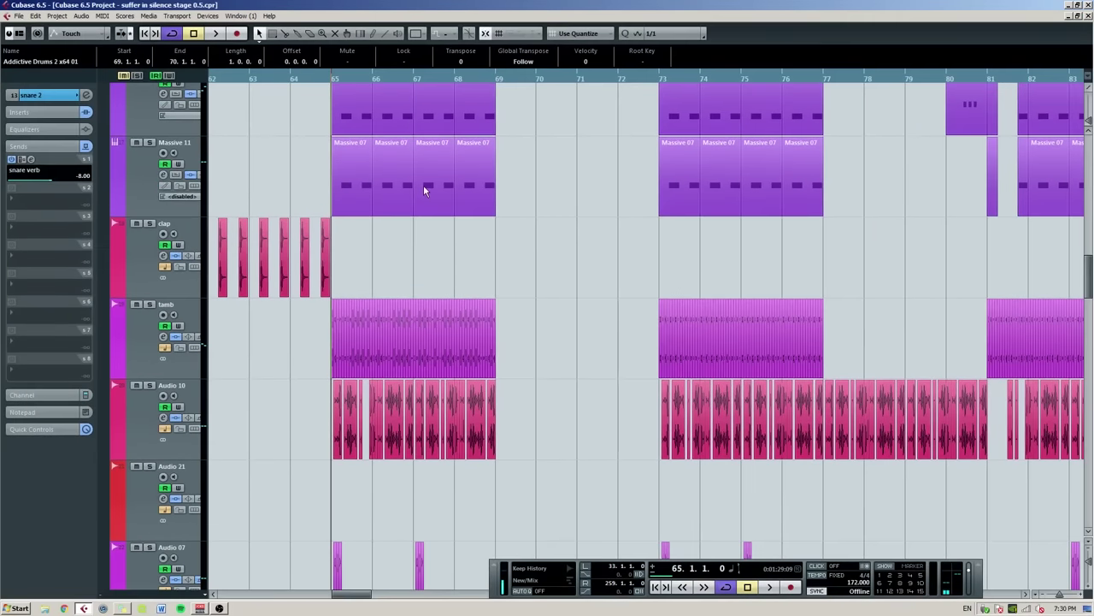
pyautogui.click(423, 184)
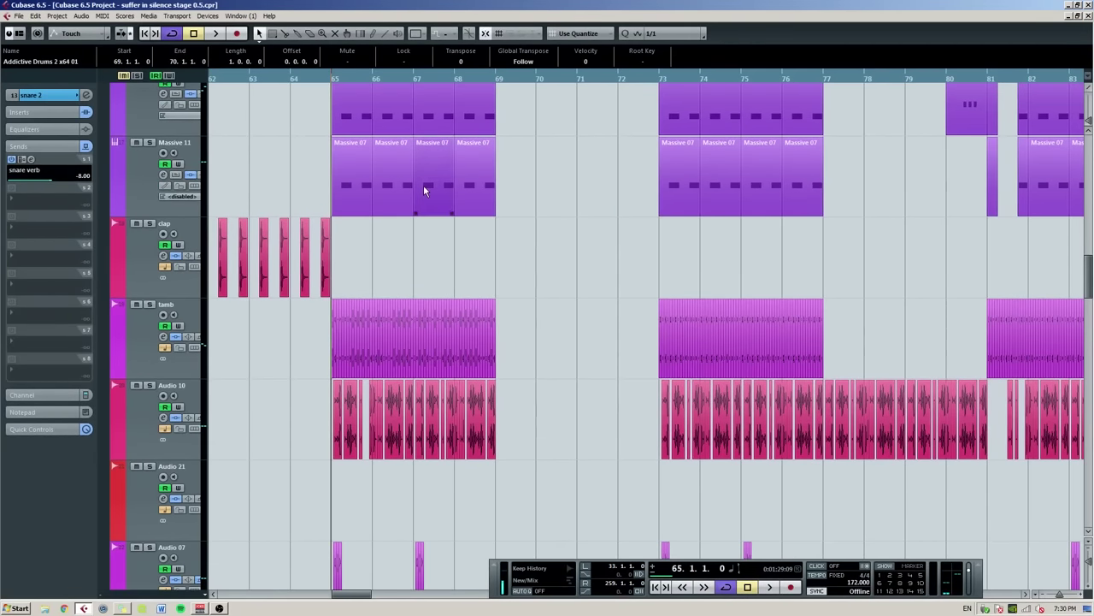
pyautogui.scroll(2, 472, 237)
pyautogui.scroll(-2, 459, 248)
pyautogui.hscroll(-2, 269, 234)
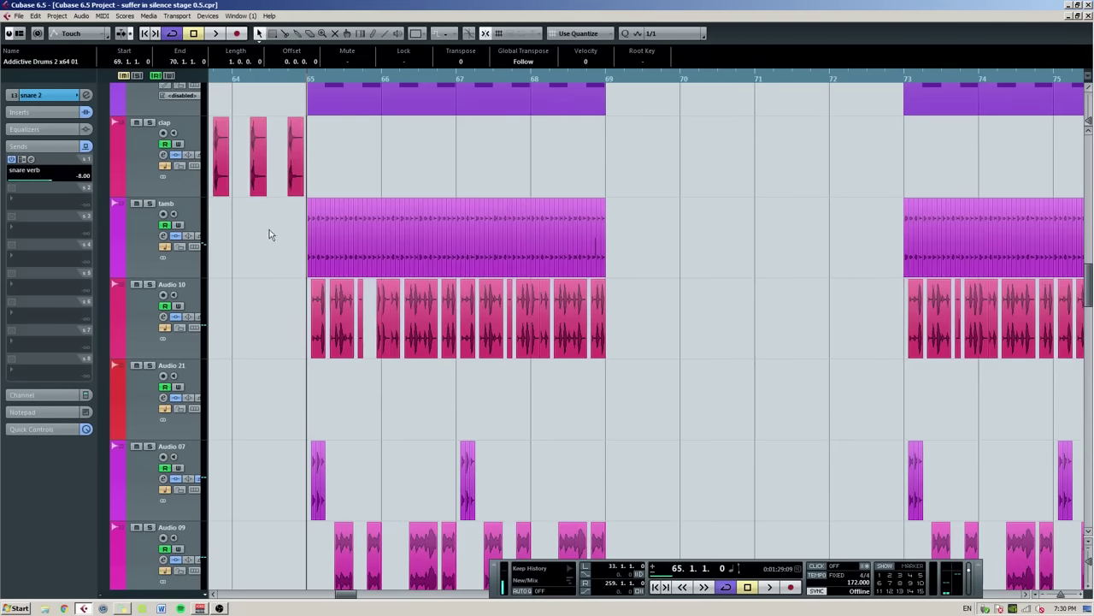
pyautogui.scroll(5, 270, 229)
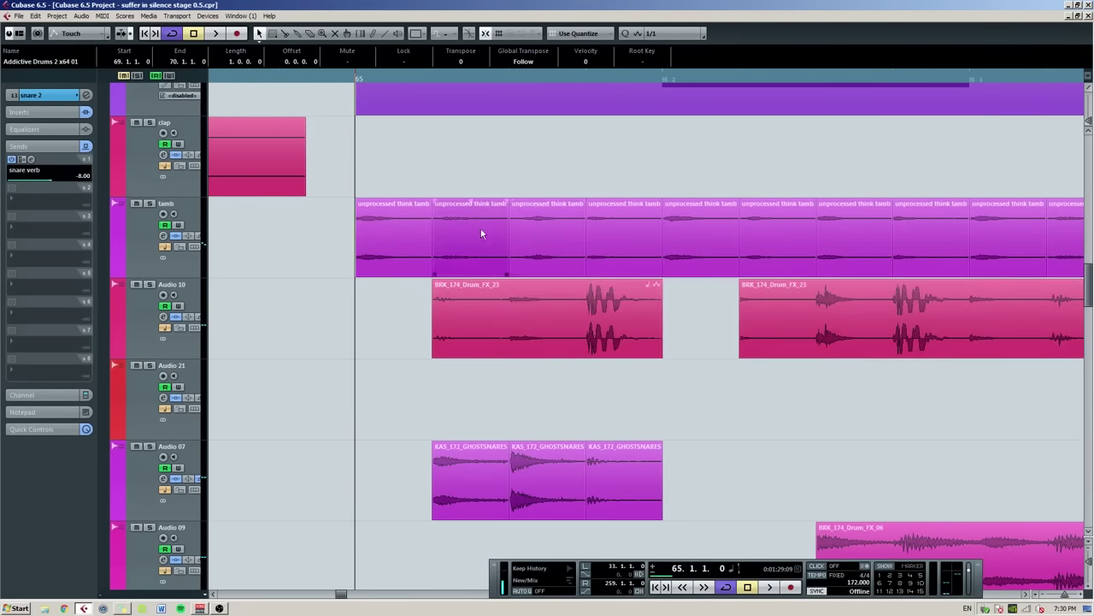
pyautogui.scroll(-3, 584, 233)
pyautogui.hscroll(2, 399, 243)
pyautogui.scroll(-2, 400, 243)
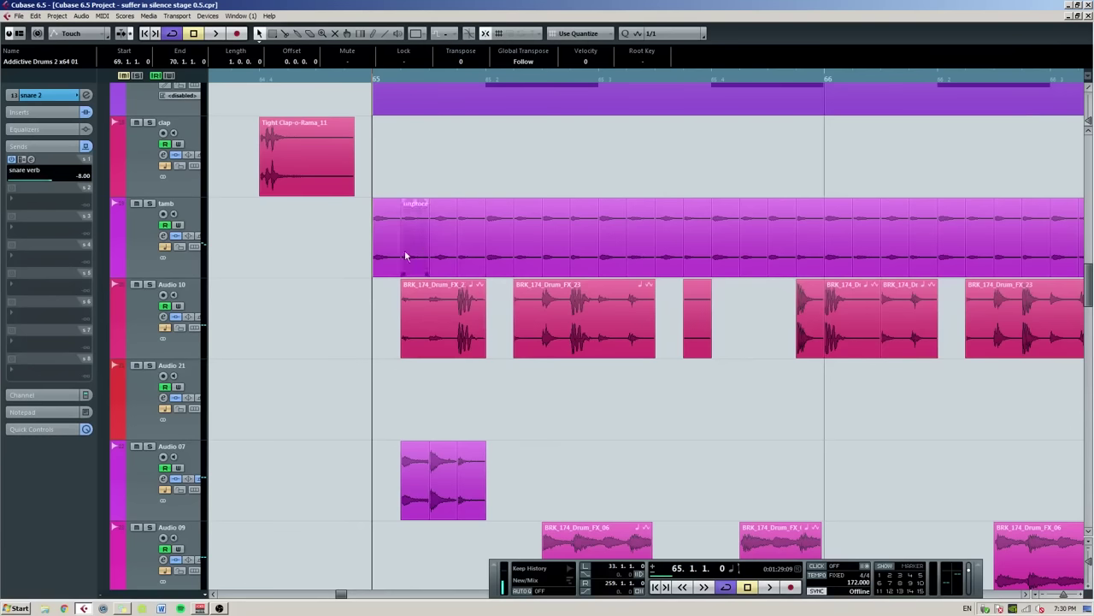
# Select the tamb track and check its FabFilter Pro-Q and Gate inserts, leaving the Gate settings open
pyautogui.click(139, 259)
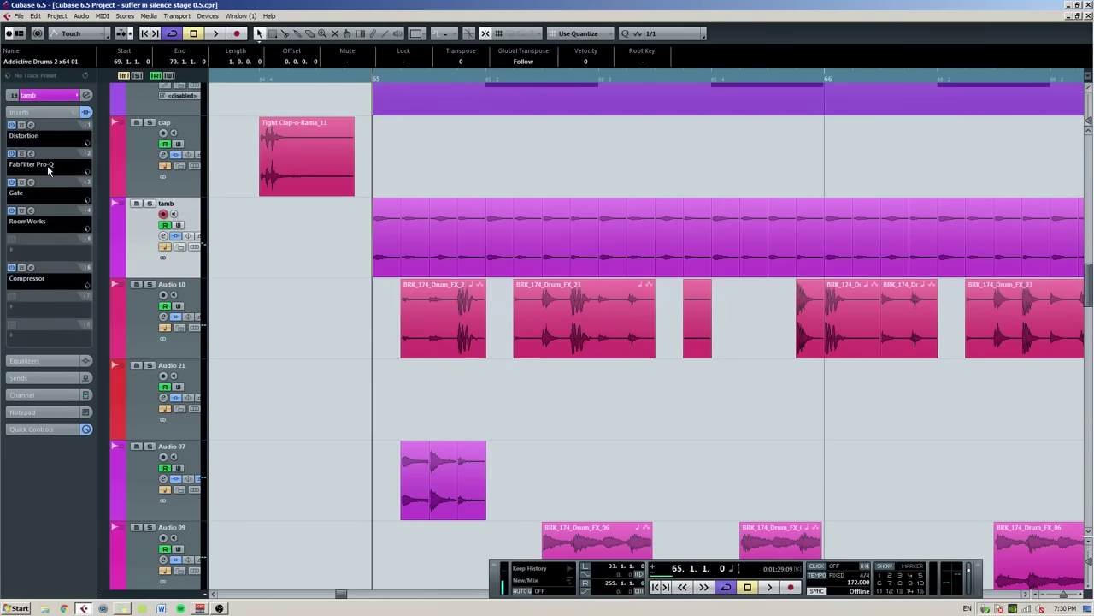
pyautogui.click(31, 154)
pyautogui.click(31, 154)
pyautogui.click(31, 181)
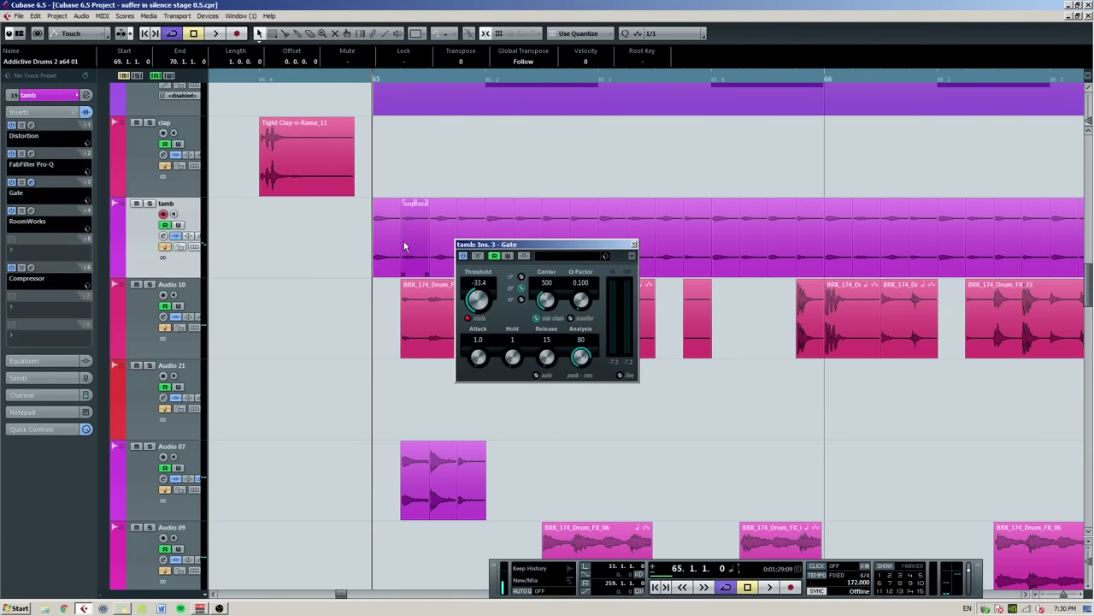
# Audition the soloed tamb track from bar 65 with the Gate active and bypassed, and close the Gate
pyautogui.press('space')
pyautogui.hscroll(1, 339, 260)
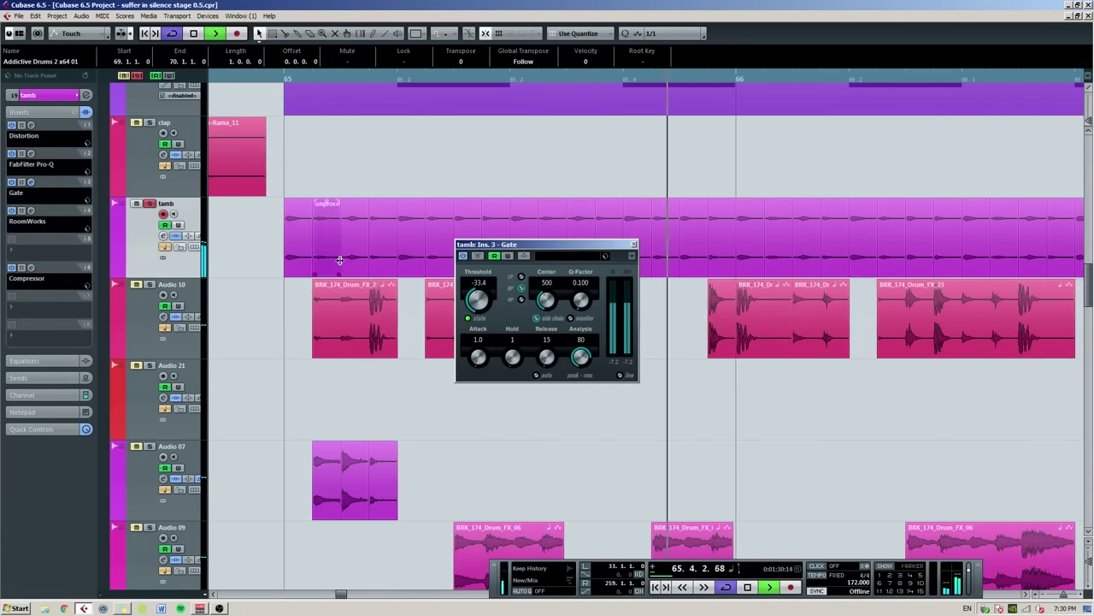
pyautogui.scroll(-3, 340, 260)
pyautogui.press('space')
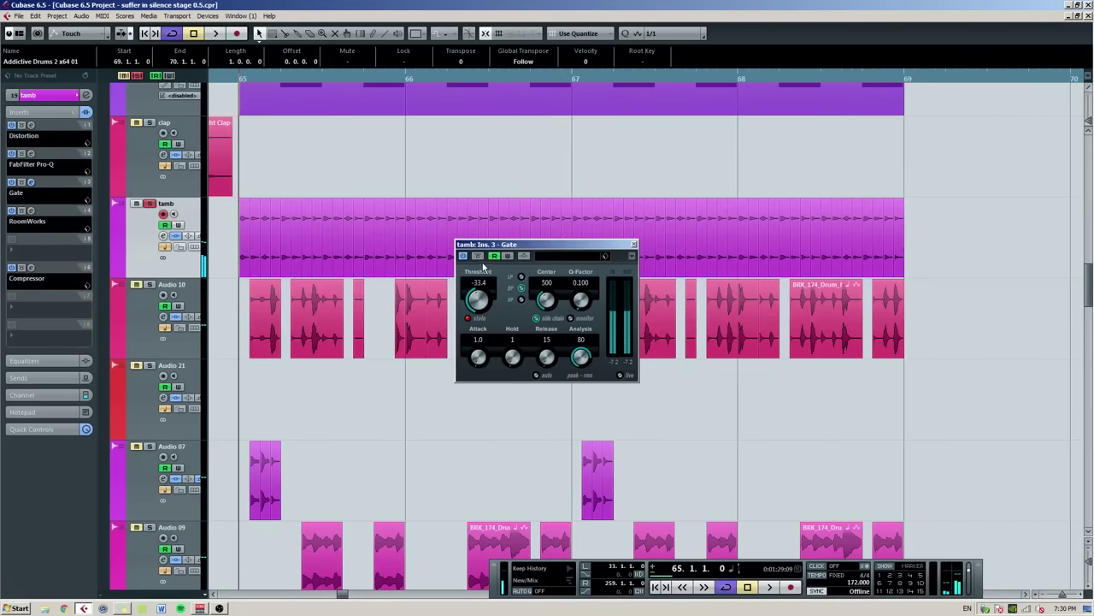
pyautogui.press('space')
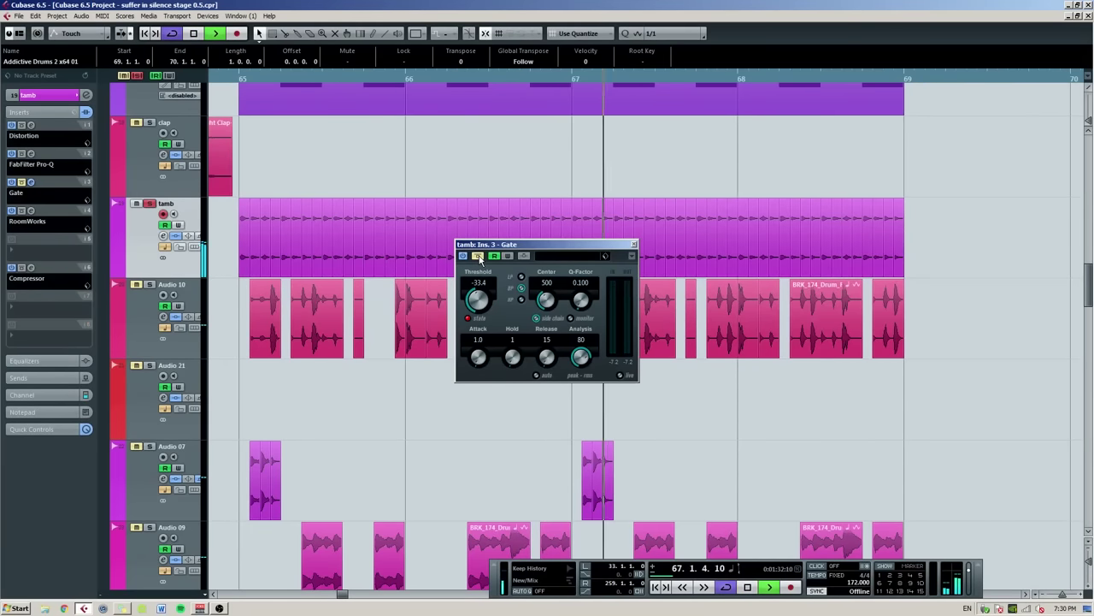
pyautogui.press('space')
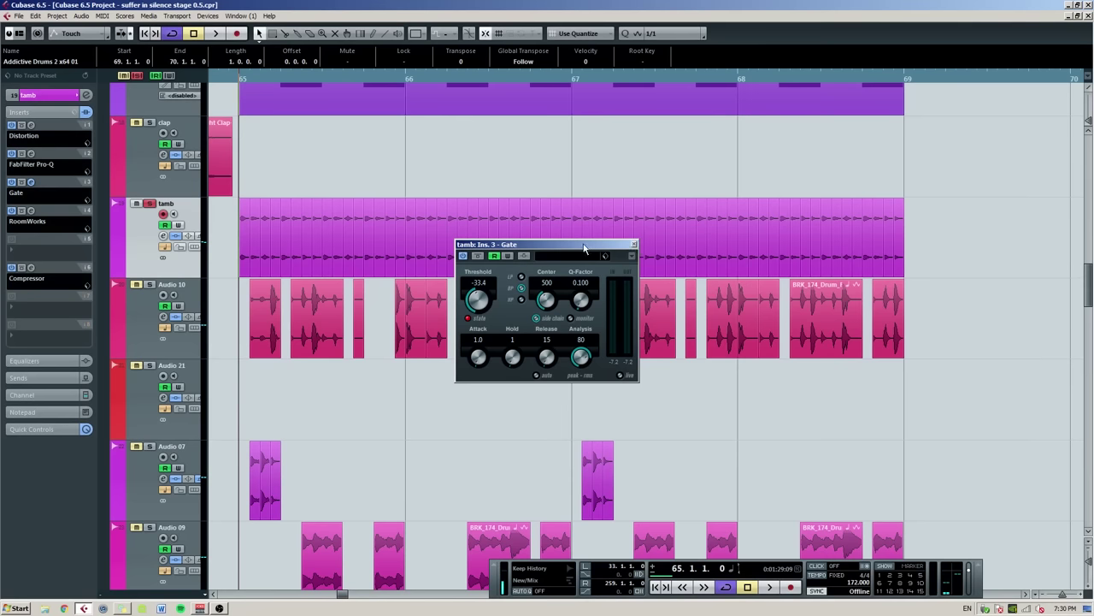
pyautogui.click(633, 245)
# Open the tamb track's RoomWorks, compare it bypassed and active during playback from bar 65, and close it
pyautogui.click(31, 211)
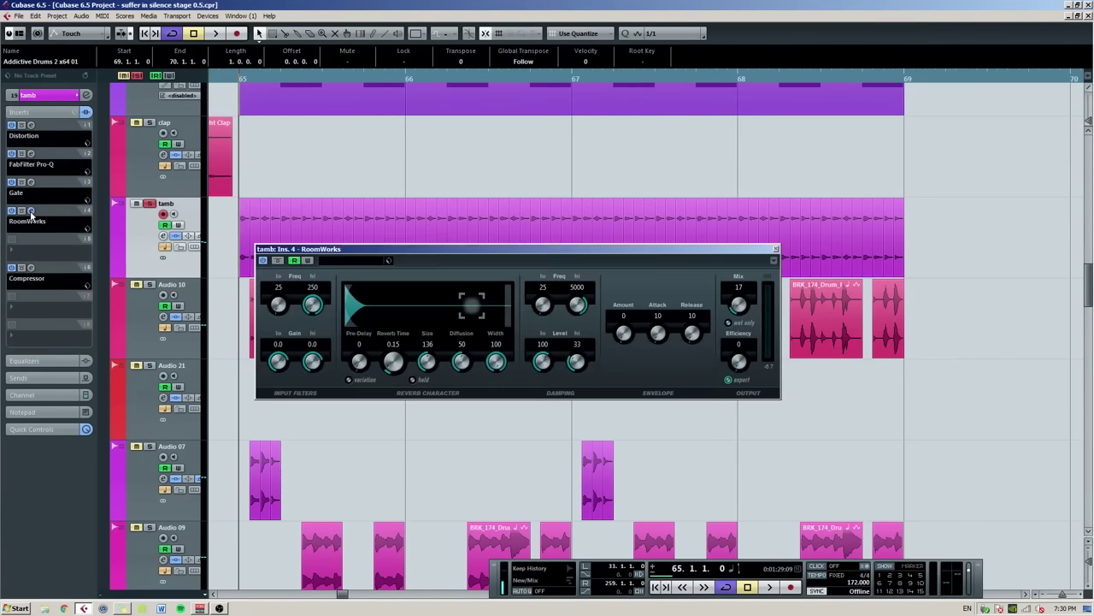
pyautogui.click(278, 260)
pyautogui.press('space')
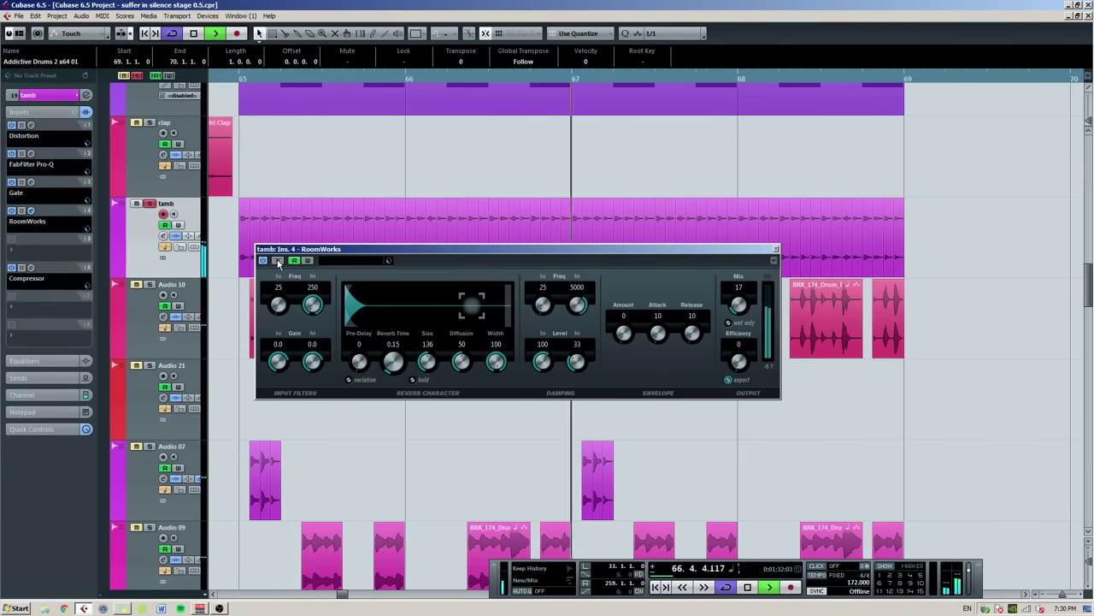
pyautogui.press('space')
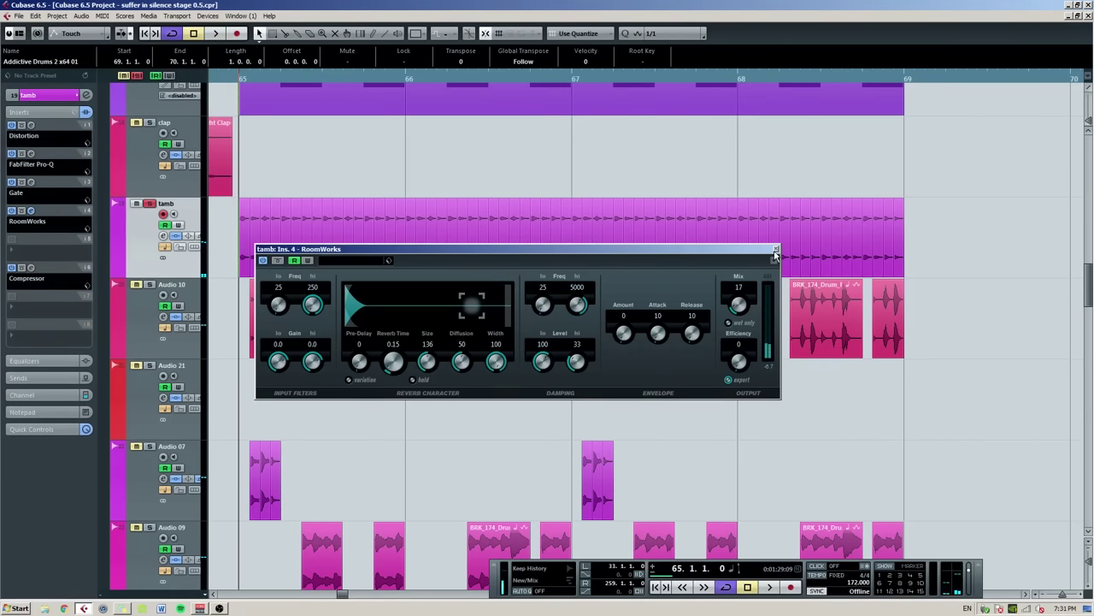
pyautogui.click(776, 251)
# Display the kick group's sends, including the one to the tamb Compressor, and play the soloed tamb track from bar 65
pyautogui.scroll(10, 152, 282)
pyautogui.click(152, 282)
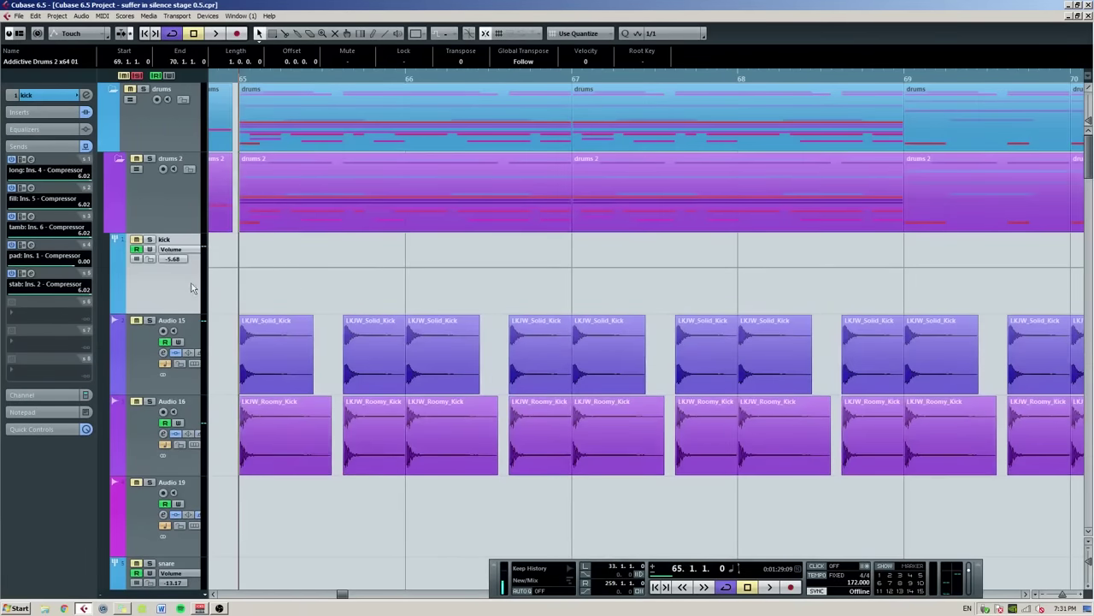
pyautogui.press('space')
pyautogui.scroll(-15, 296, 290)
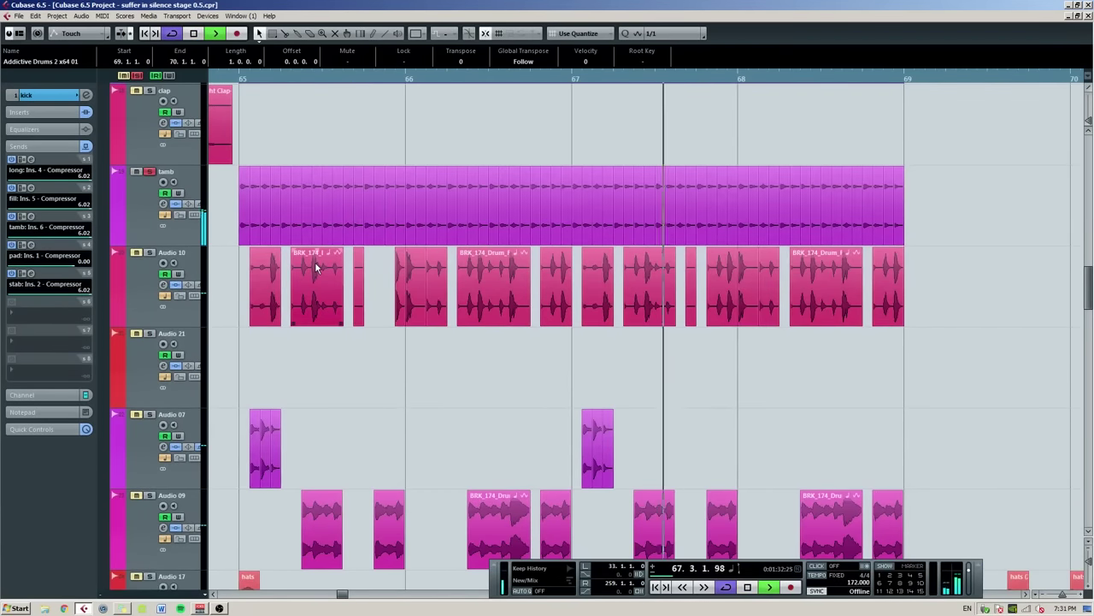
pyautogui.press('space')
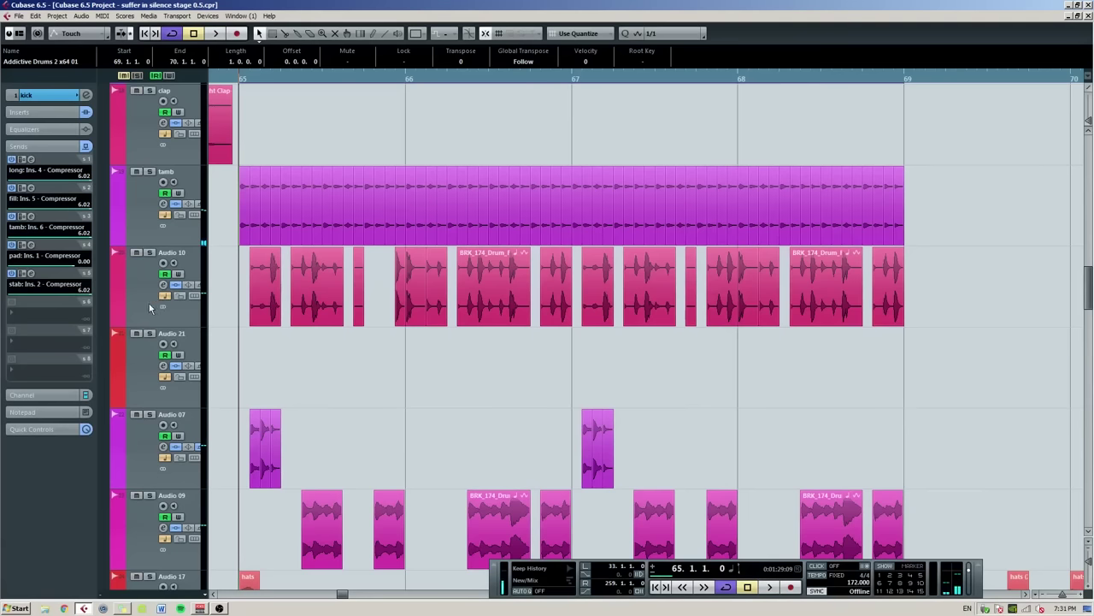
# Solo the Audio 10 break track, show its inserts, and audition it from bar 65
pyautogui.click(149, 308)
pyautogui.press('s')
pyautogui.press('space')
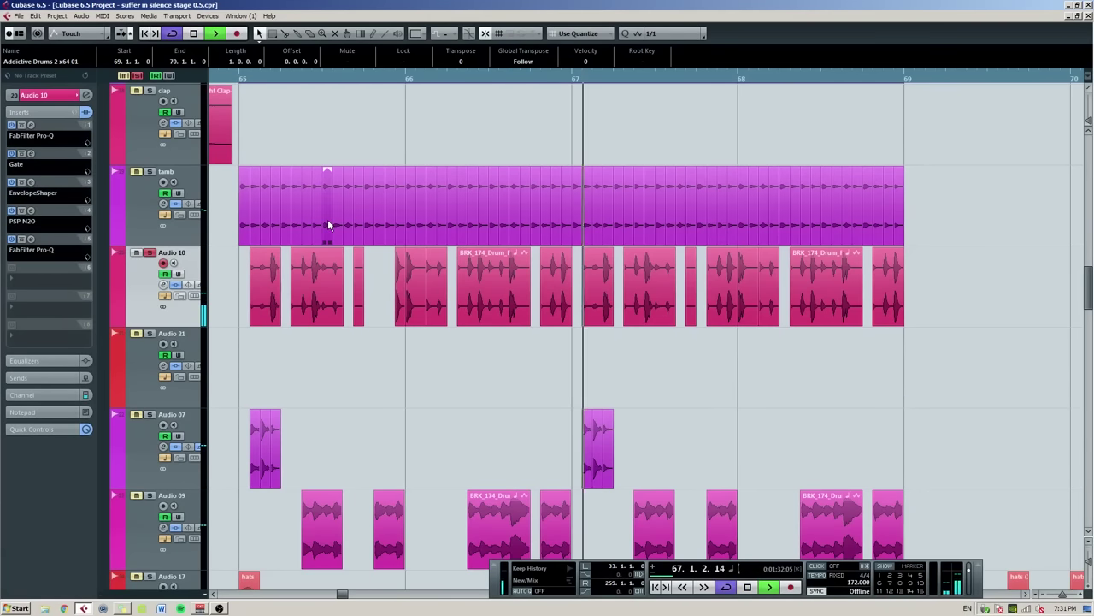
pyautogui.press('space')
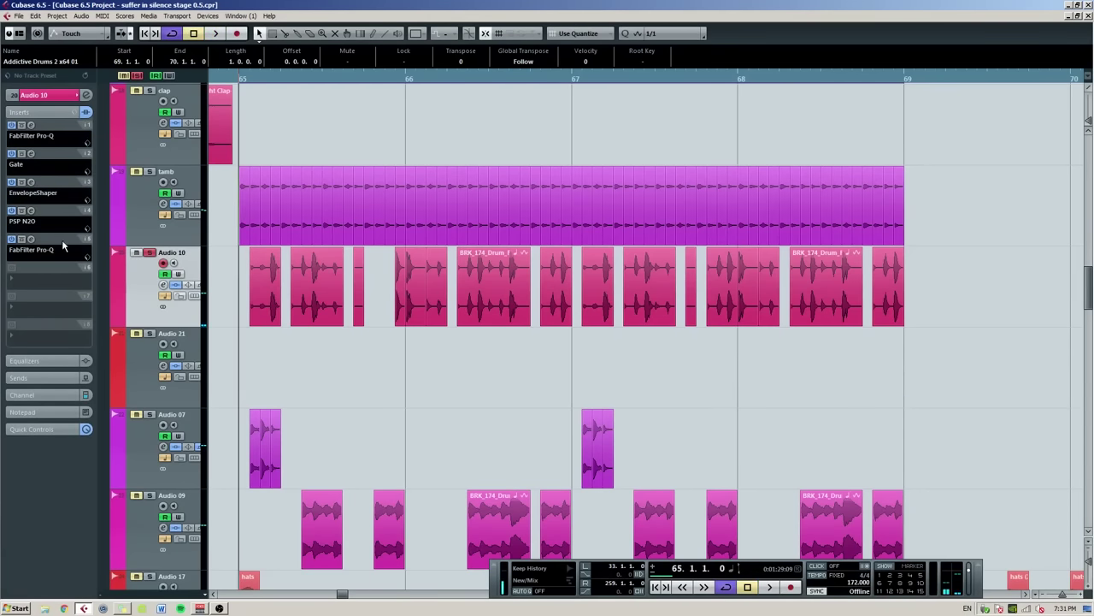
# Examine Audio 10's Gate, PSP N2O and last FabFilter Pro-Q inserts in turn, closing each one
pyautogui.click(32, 155)
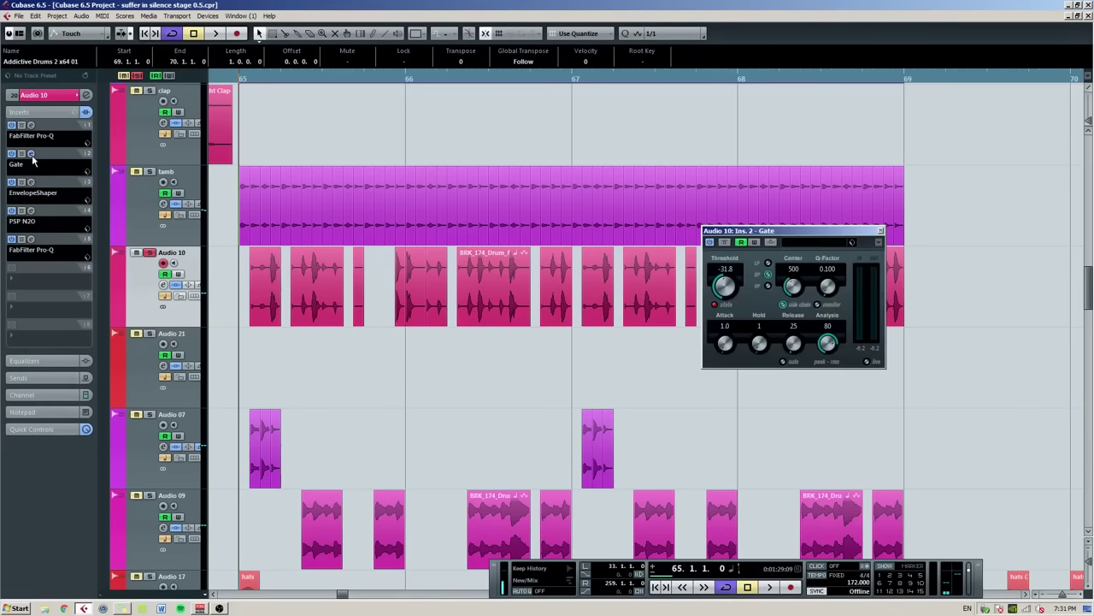
pyautogui.click(31, 155)
pyautogui.click(32, 211)
pyautogui.click(32, 211)
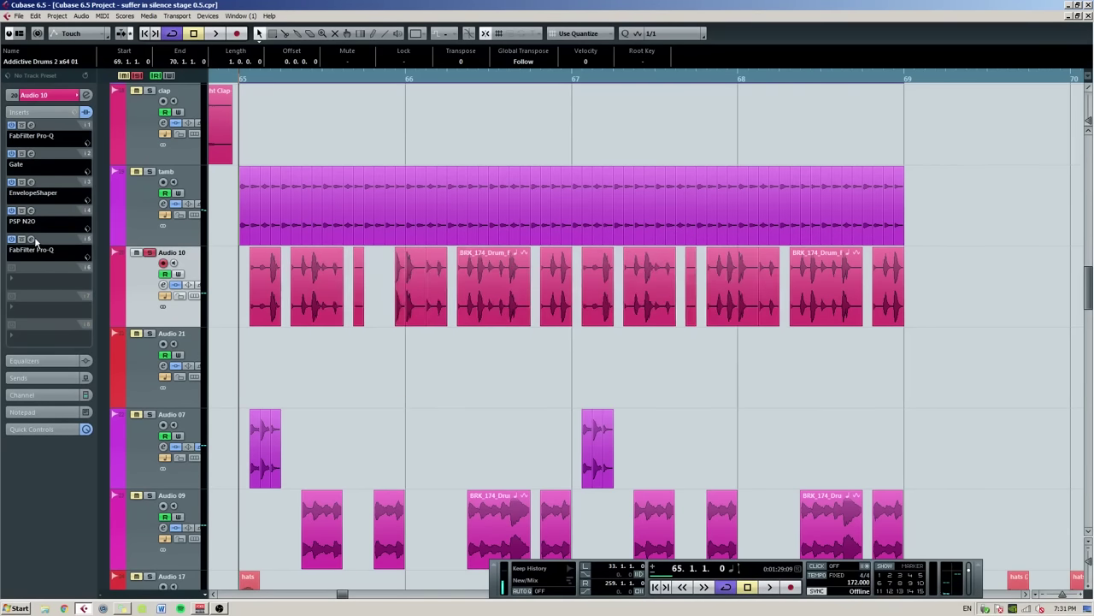
pyautogui.click(31, 240)
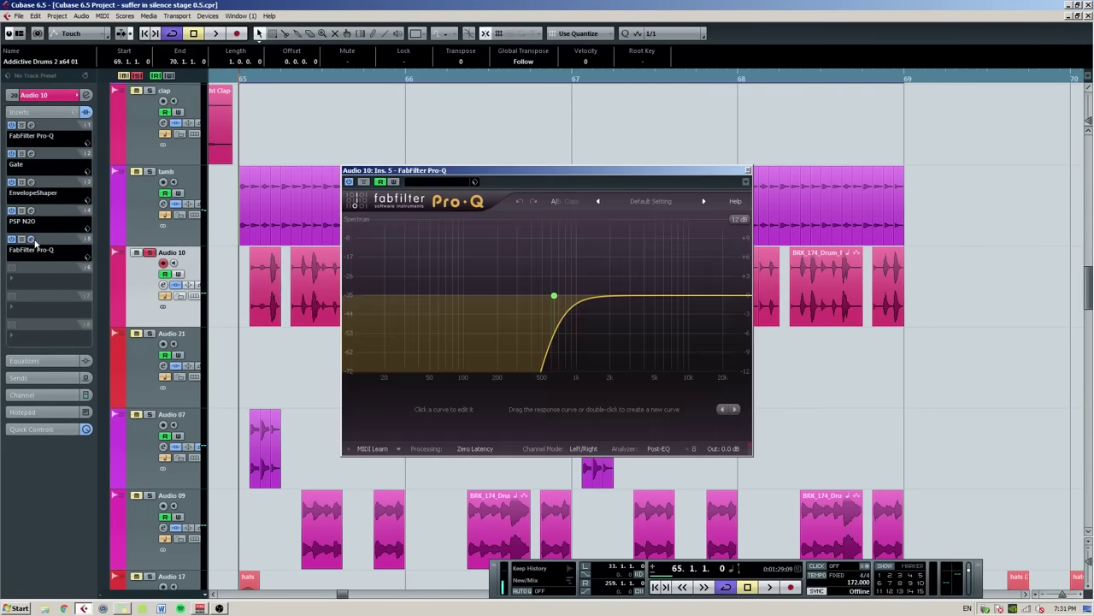
pyautogui.click(749, 169)
# Solo the Audio 07 ghost snare track and audition it from bar 65
pyautogui.scroll(-2, 219, 372)
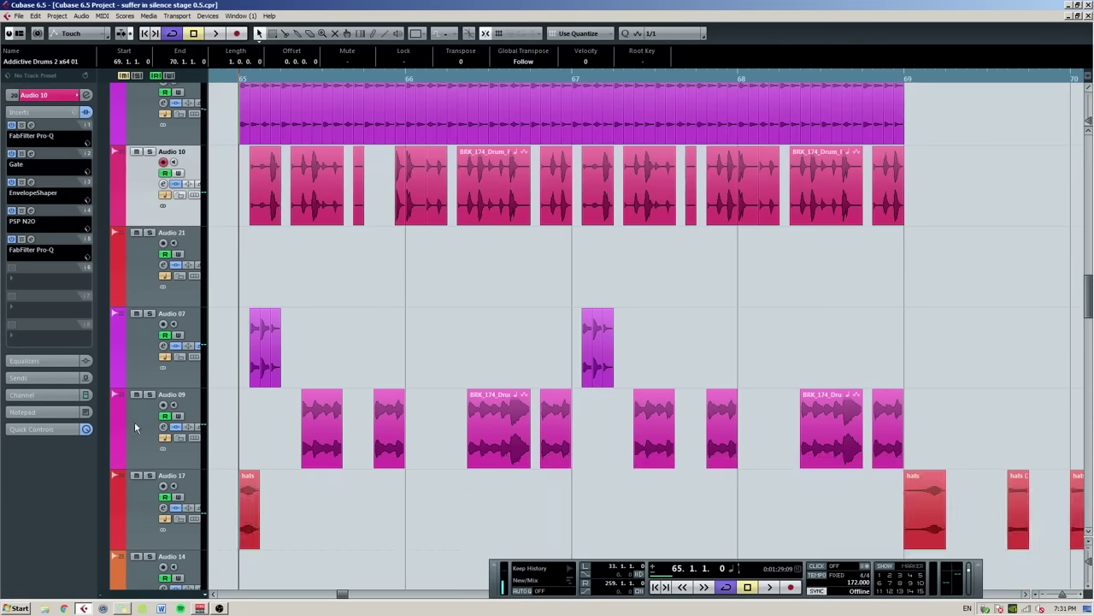
pyautogui.click(180, 367)
pyautogui.click(149, 312)
pyautogui.press('space')
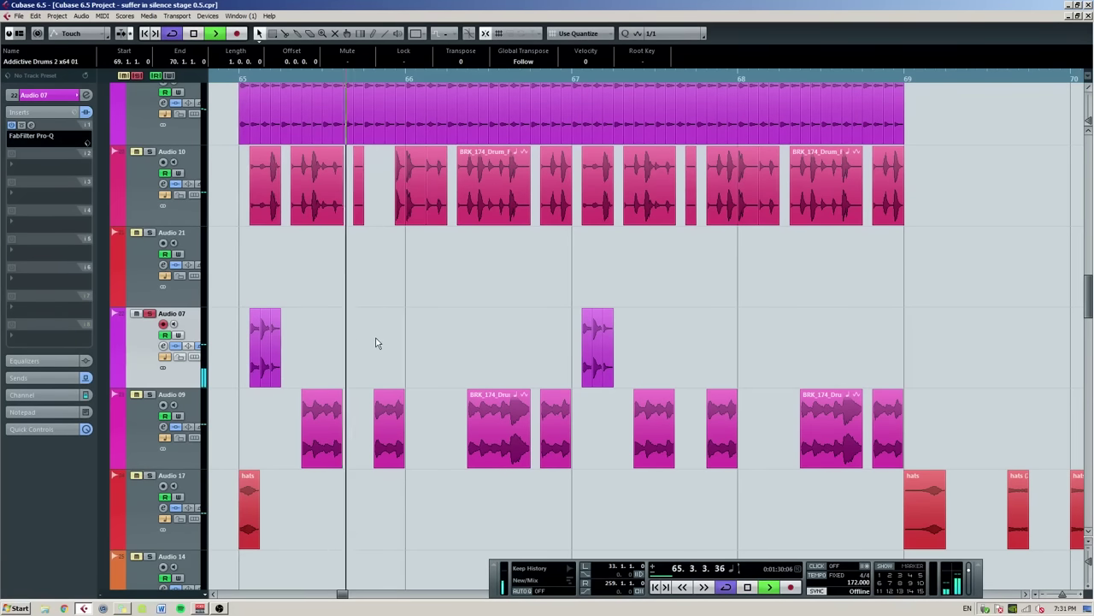
pyautogui.press('space')
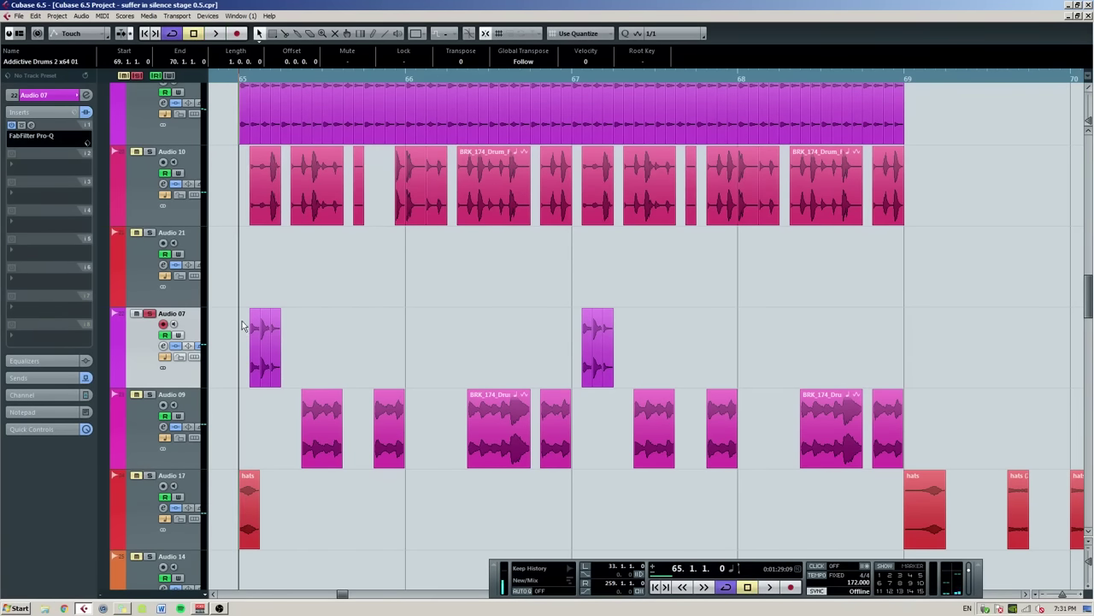
# Zoom in on the three ghost snare clips after bar 65 and set the quantize grid to 1/8
pyautogui.press('h')
pyautogui.press('h')
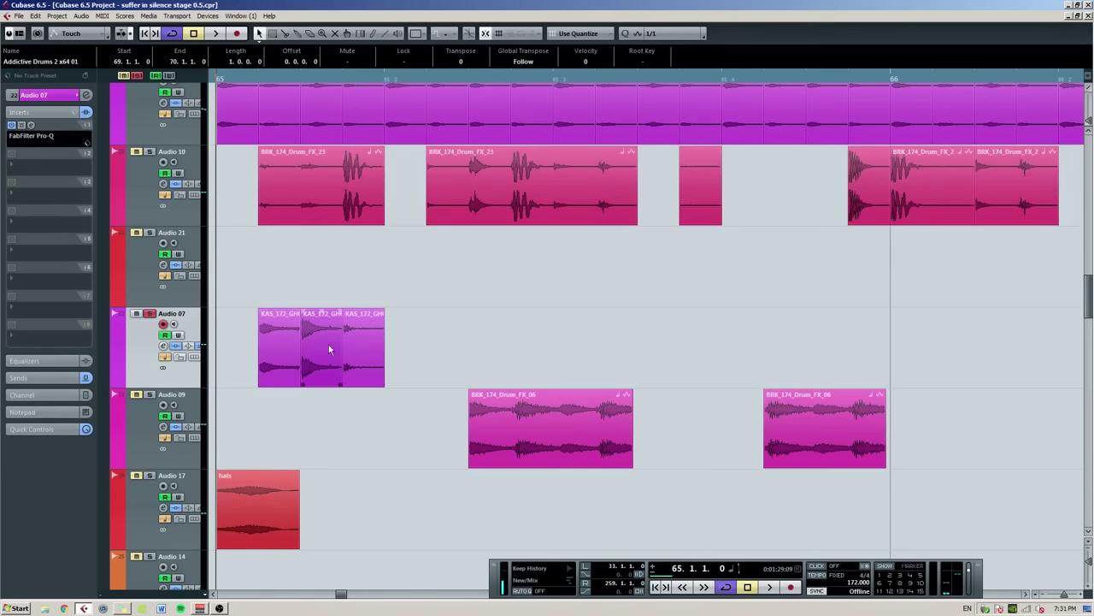
pyautogui.hotkey('alt', '4')
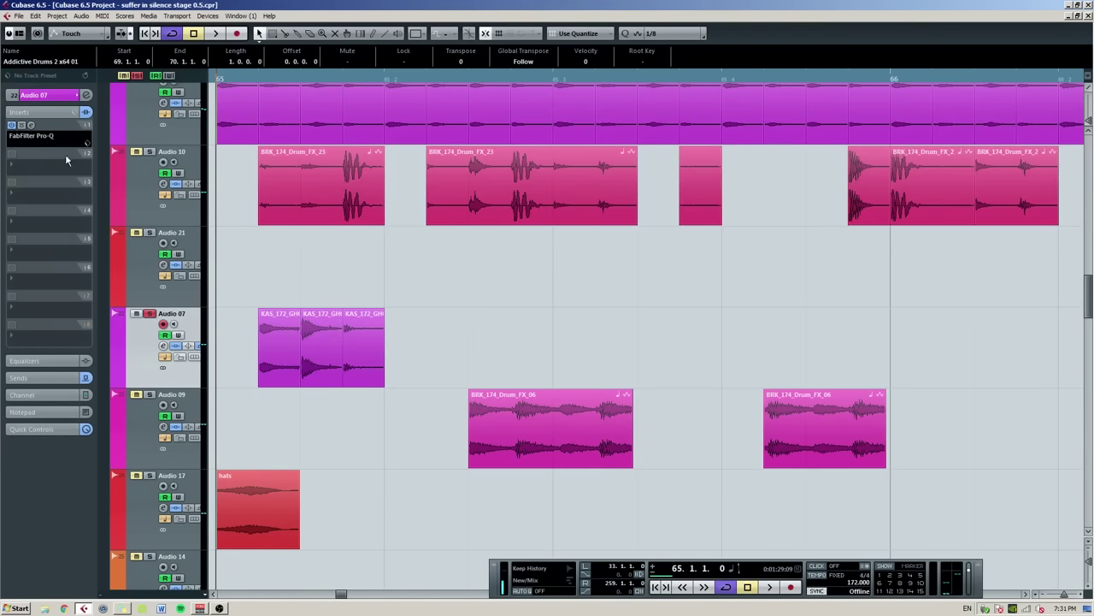
# Examine the EQ curve in Audio 07's FabFilter Pro-Q, close it, and display the track's sends
pyautogui.click(30, 126)
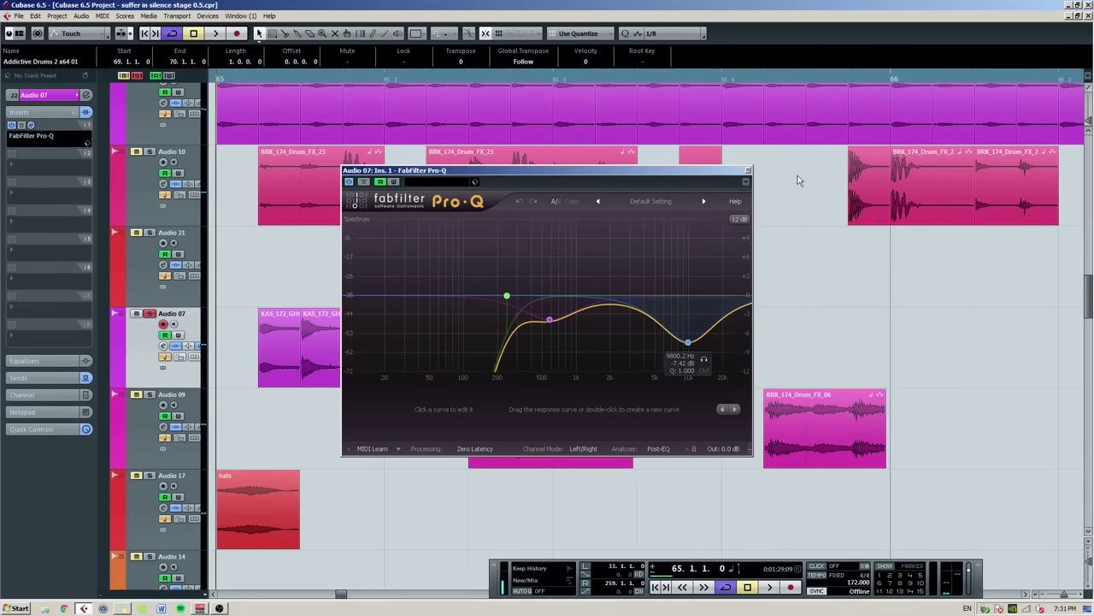
pyautogui.click(748, 170)
pyautogui.click(42, 379)
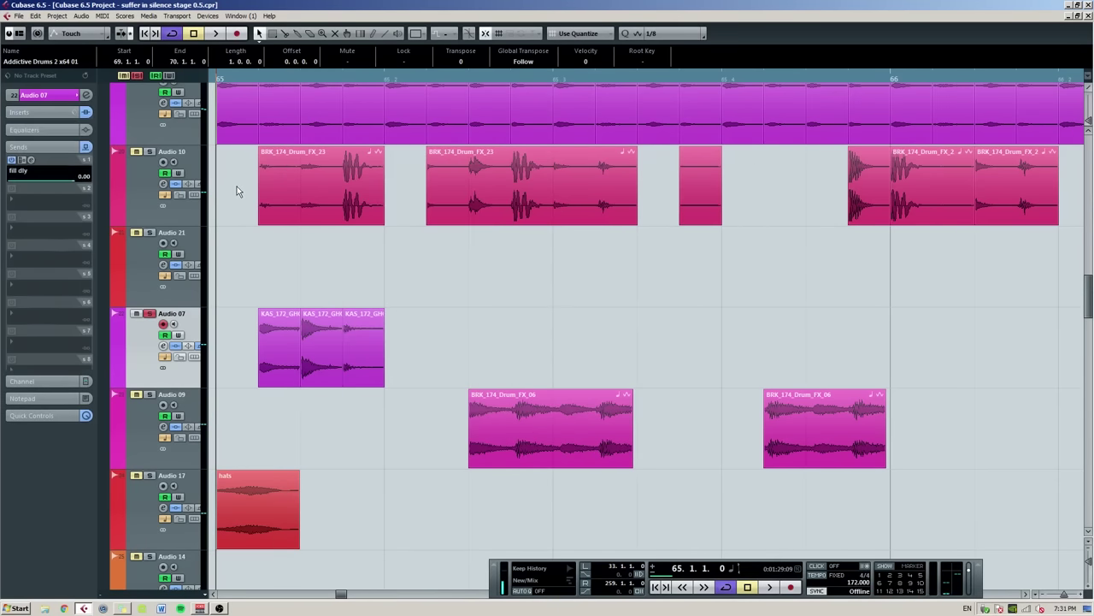
# Select the fill dly channel, show its inserts, examine the MonoDelay settings, and close the plug-in
pyautogui.scroll(-10, 310, 271)
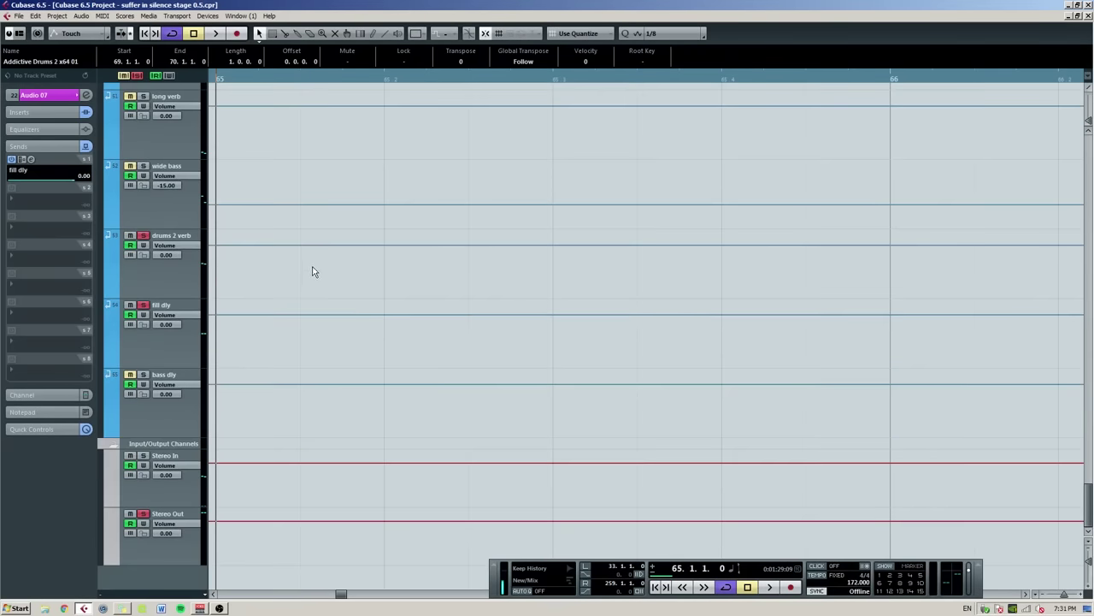
pyautogui.click(186, 336)
pyautogui.click(22, 112)
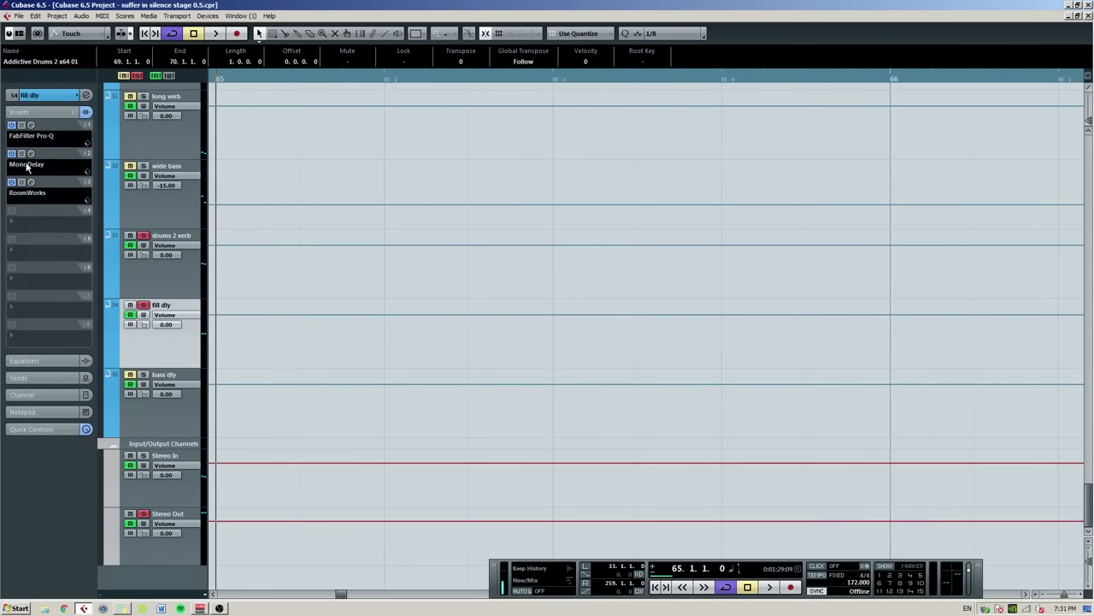
pyautogui.click(31, 153)
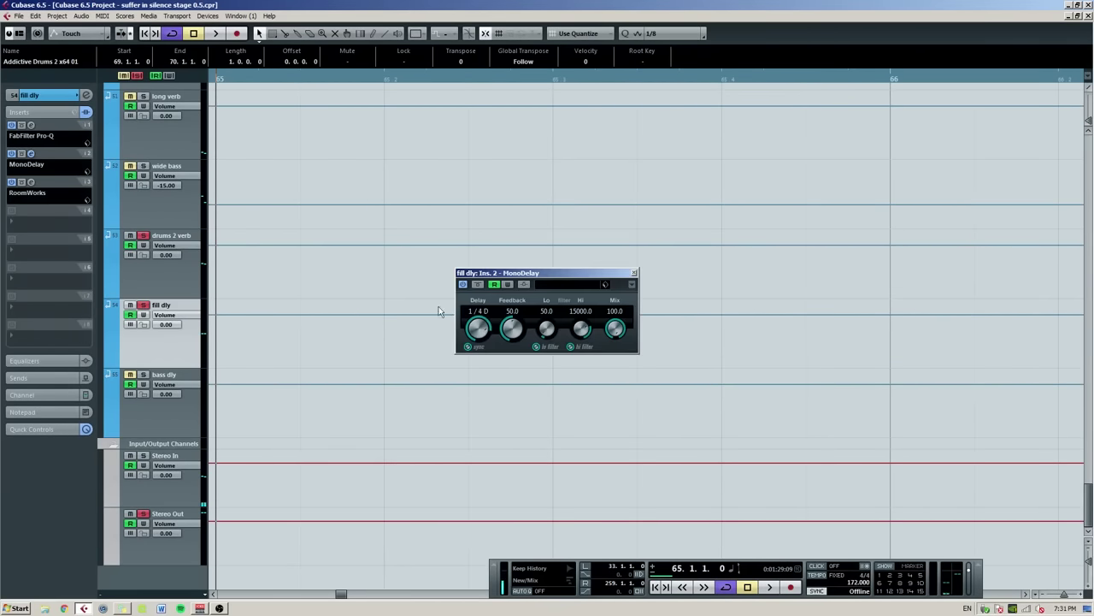
pyautogui.click(634, 273)
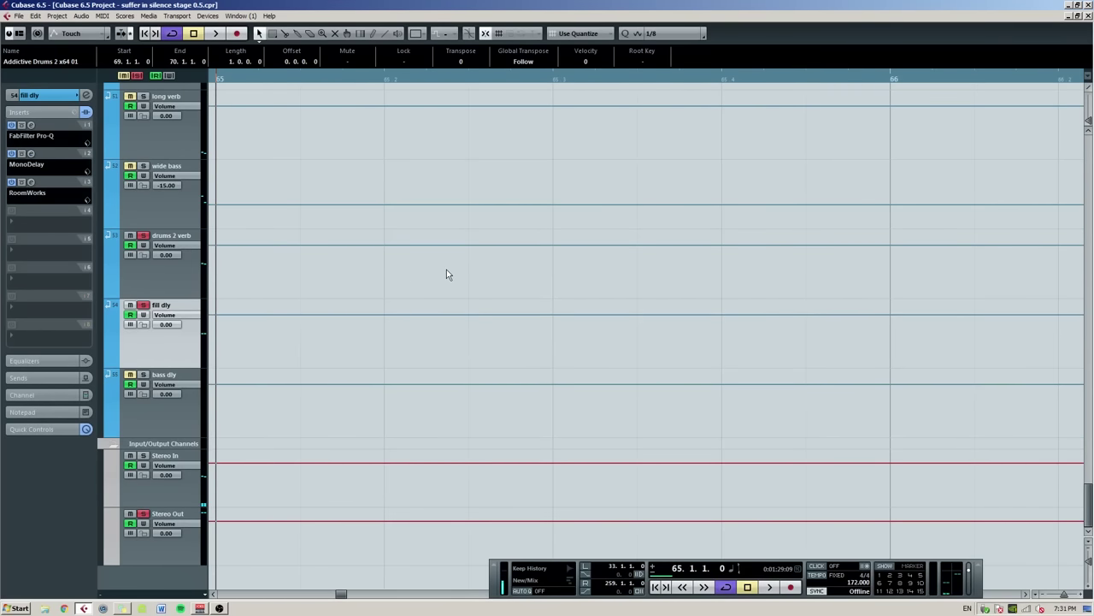
# Play the soloed ghost snares with their fill delay from bar 65, stop playback, and return to the drum tracks
pyautogui.press('space')
pyautogui.scroll(10, 446, 274)
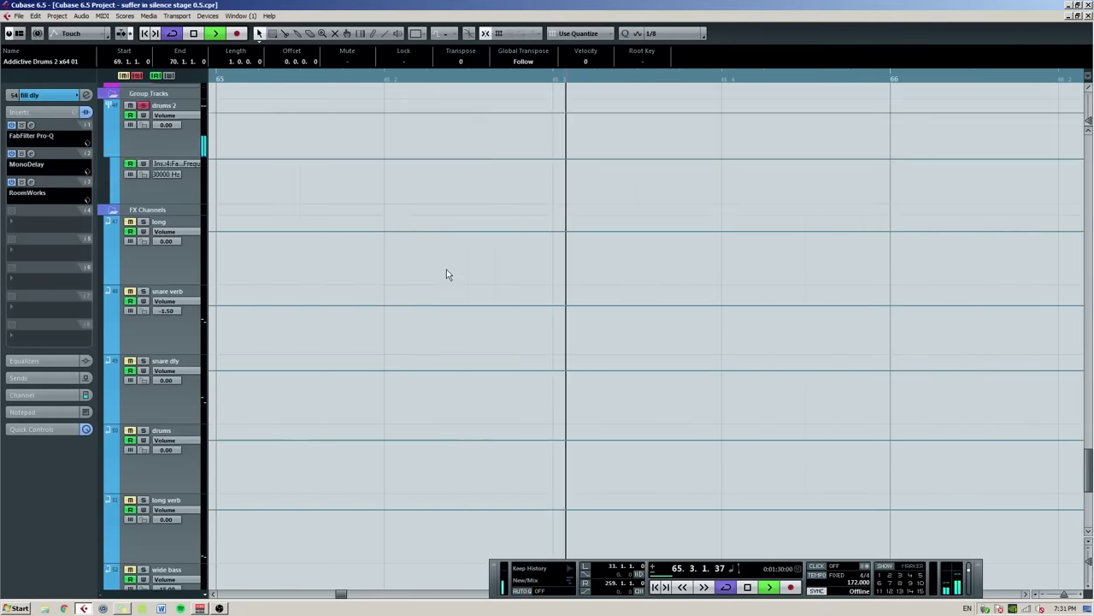
pyautogui.press('space')
pyautogui.scroll(5, 442, 271)
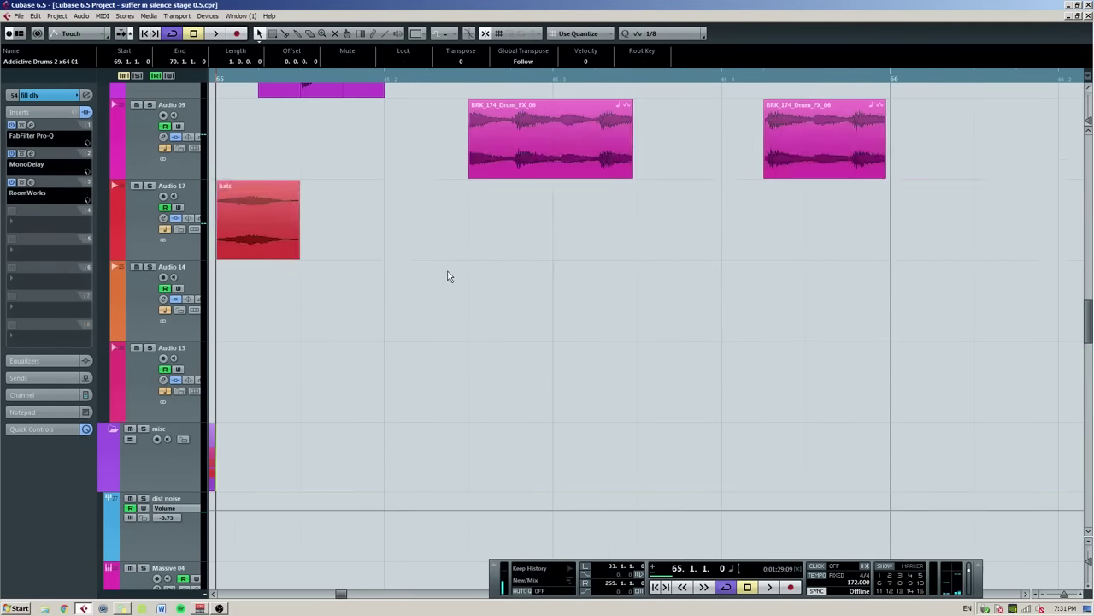
# Look over the drum tracks from bar 65, from the kick layers down to the Audio 09 clips
pyautogui.keyDown('ctrl'); pyautogui.scroll(-2, 453, 267); pyautogui.keyUp('ctrl')
pyautogui.scroll(3, 459, 270)
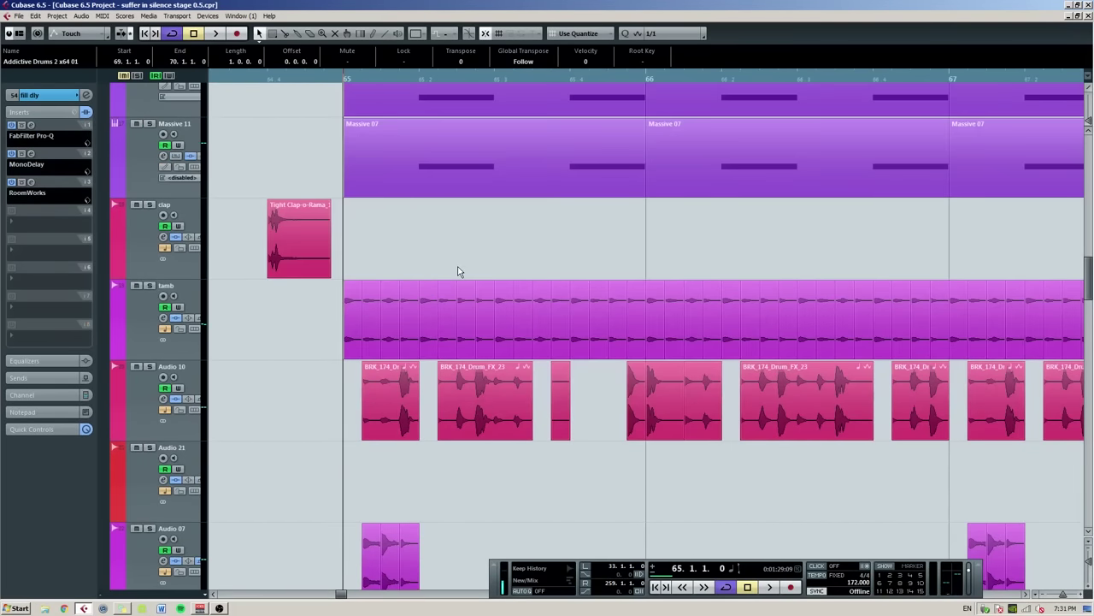
pyautogui.scroll(2, 513, 287)
pyautogui.scroll(8, 522, 289)
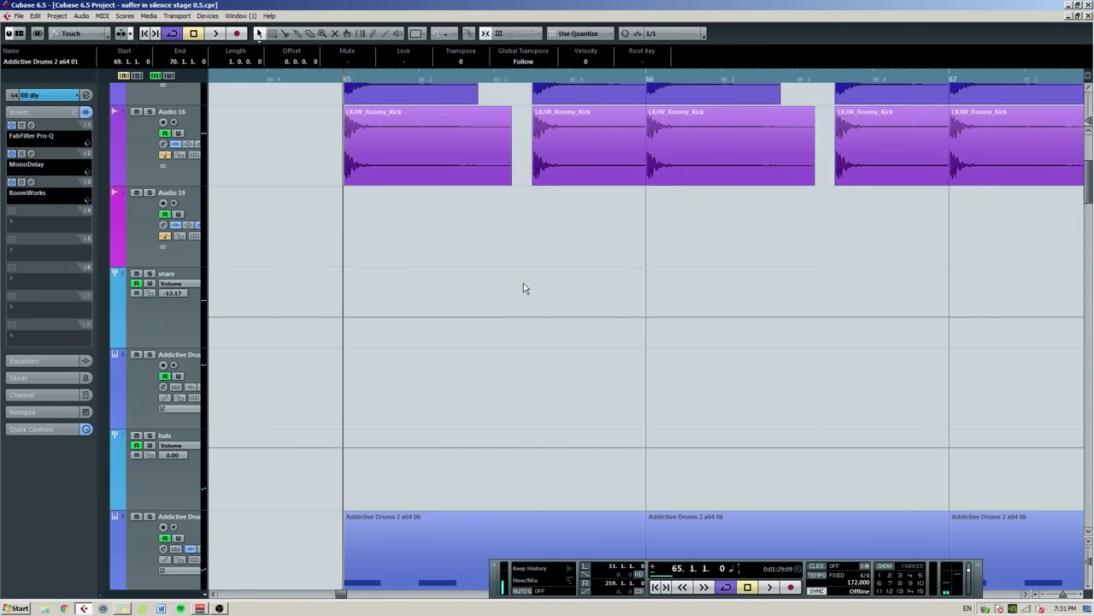
pyautogui.keyDown('ctrl'); pyautogui.scroll(-3, 523, 283); pyautogui.keyUp('ctrl')
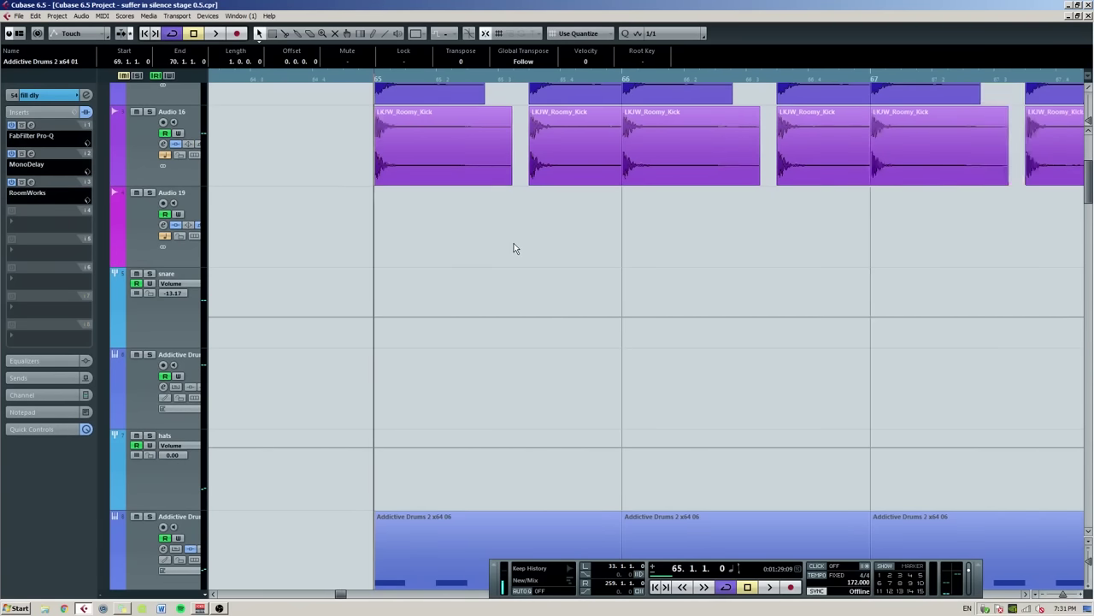
pyautogui.scroll(4, 519, 255)
pyautogui.hscroll(2, 498, 259)
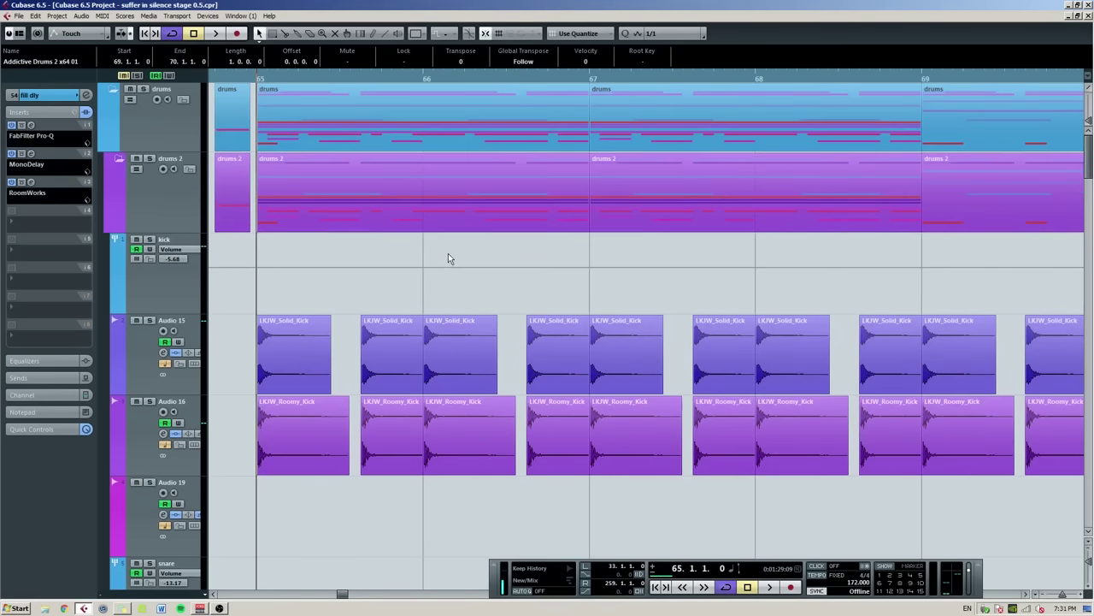
pyautogui.scroll(-12, 380, 250)
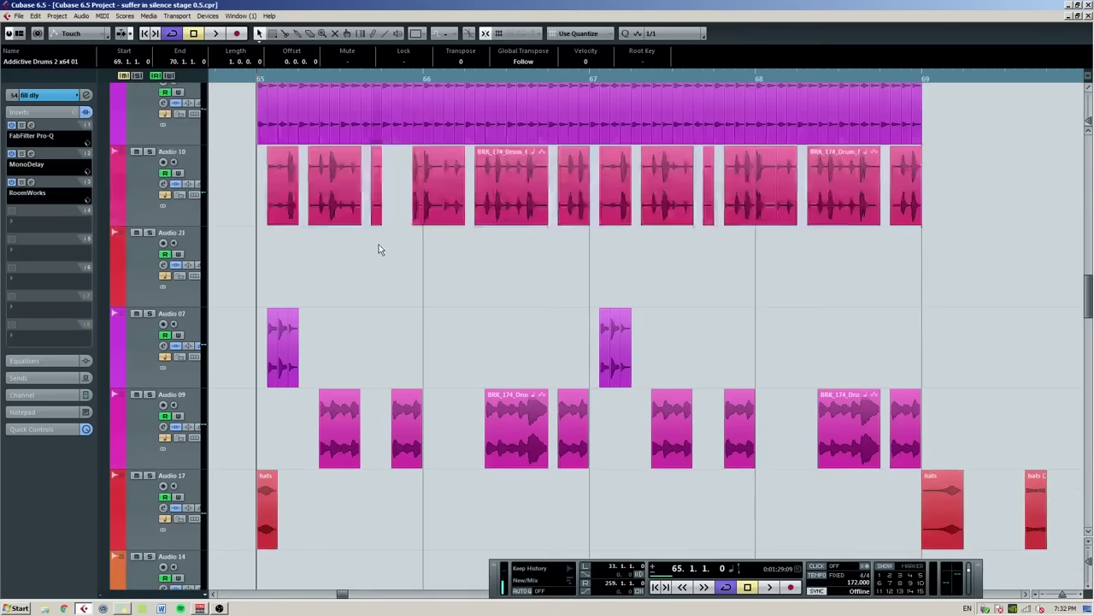
# Solo the Audio 09 track, play it from bar 65, and stop playback
pyautogui.scroll(-2, 380, 249)
pyautogui.click(149, 343)
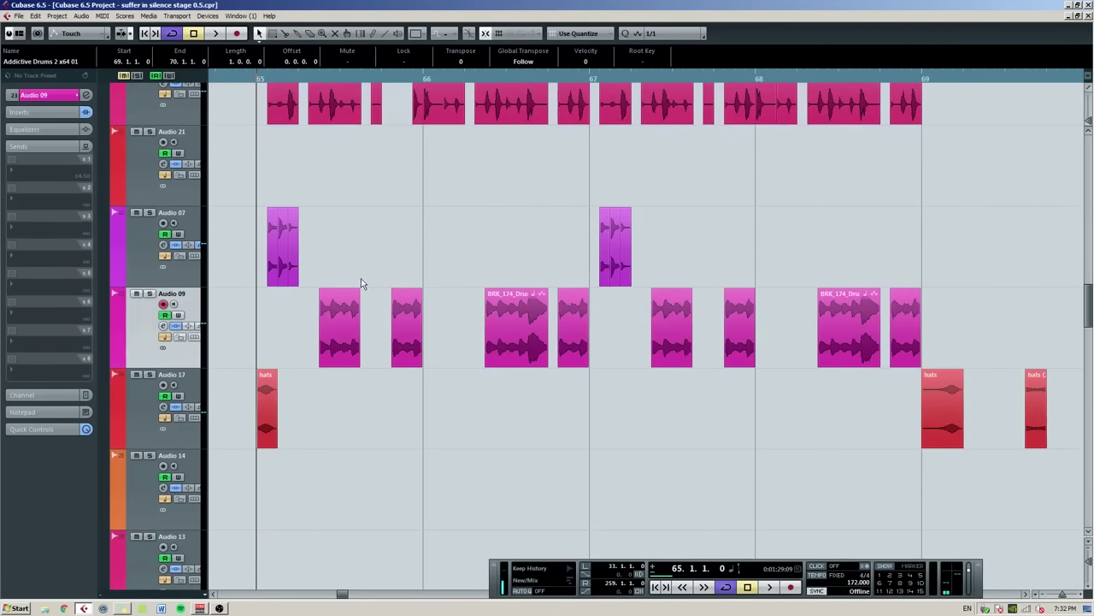
pyautogui.press('space')
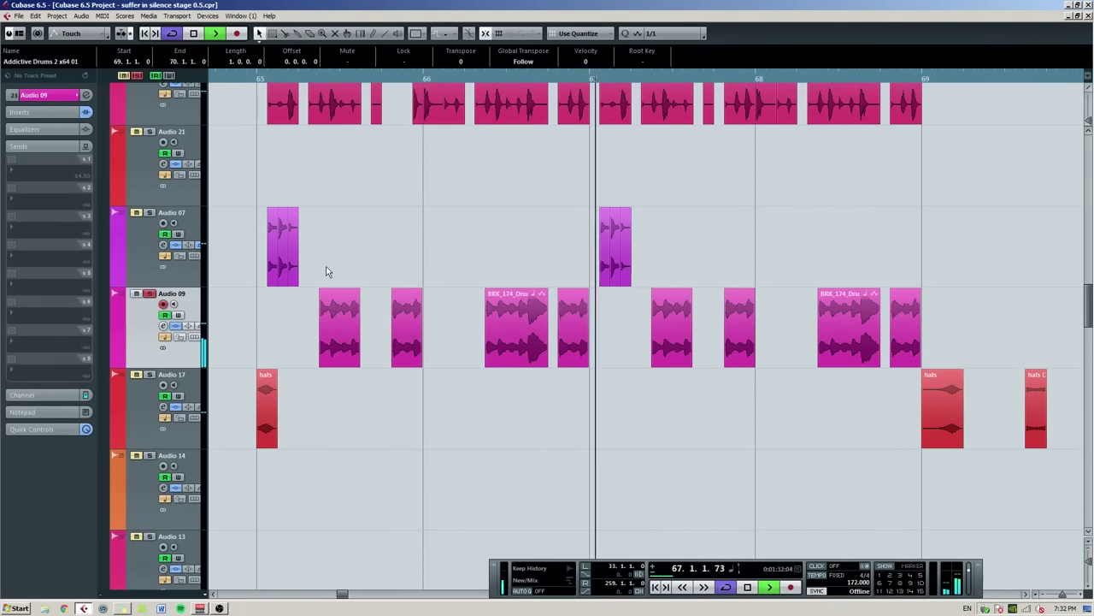
pyautogui.press('space')
# Examine the BRK_174_Drum_FX_06 clips on Audio 09 up close between bars 65 and 67
pyautogui.scroll(2, 325, 264)
pyautogui.scroll(-1, 374, 276)
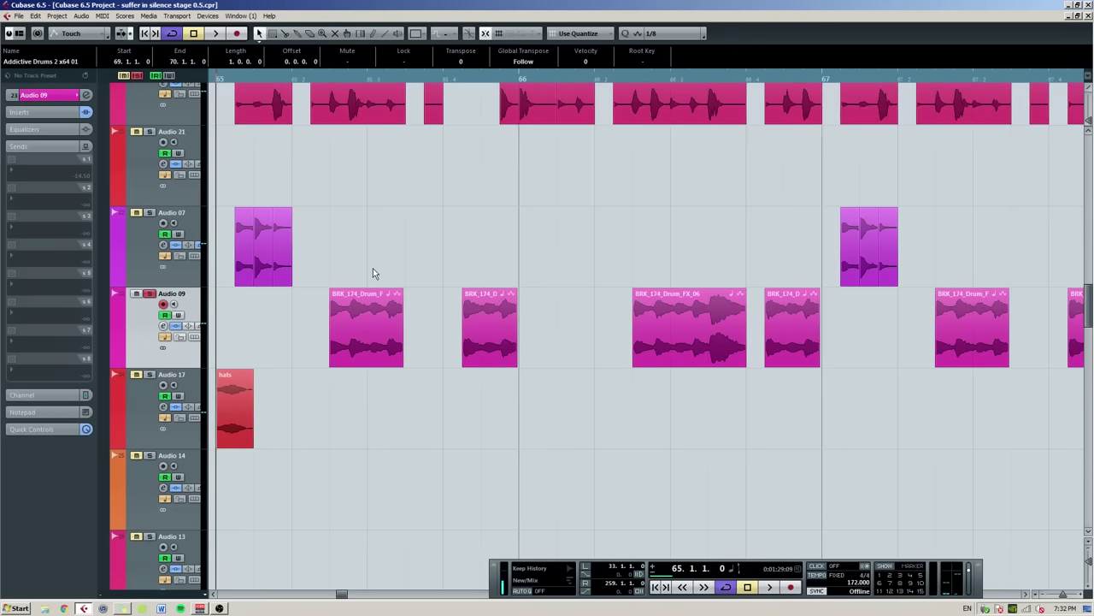
pyautogui.scroll(2, 503, 342)
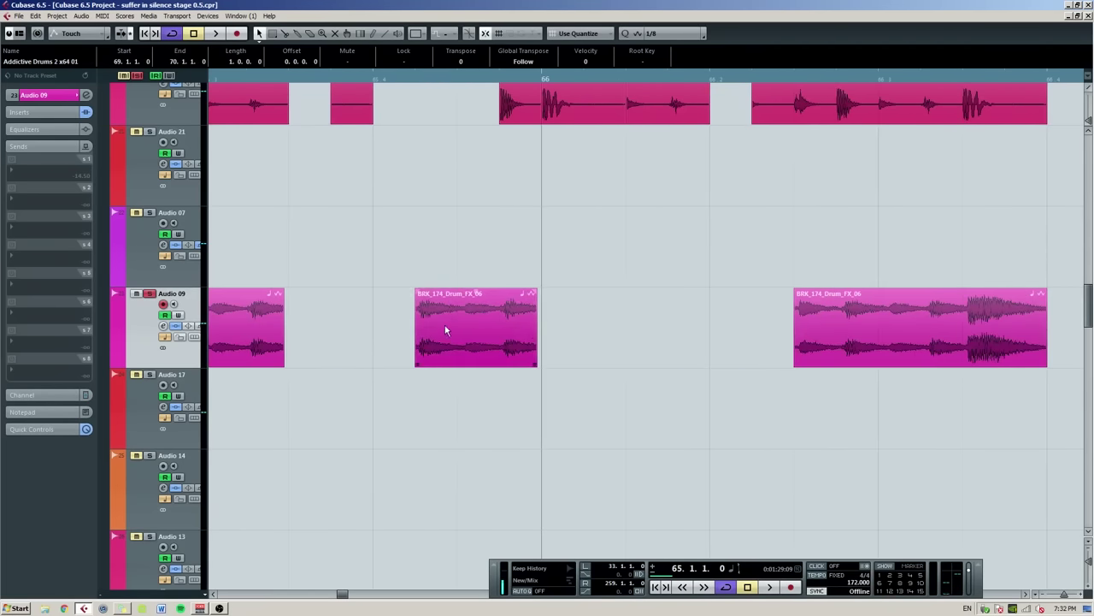
pyautogui.hscroll(-1, 444, 324)
pyautogui.scroll(-4, 471, 328)
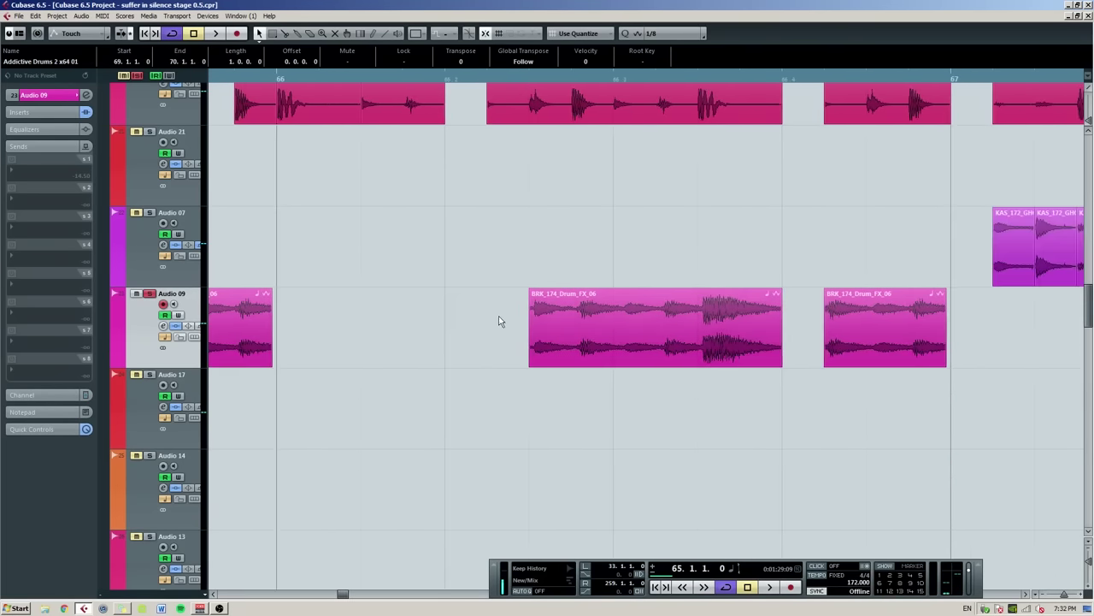
pyautogui.hscroll(3, 506, 325)
pyautogui.hscroll(-4, 542, 321)
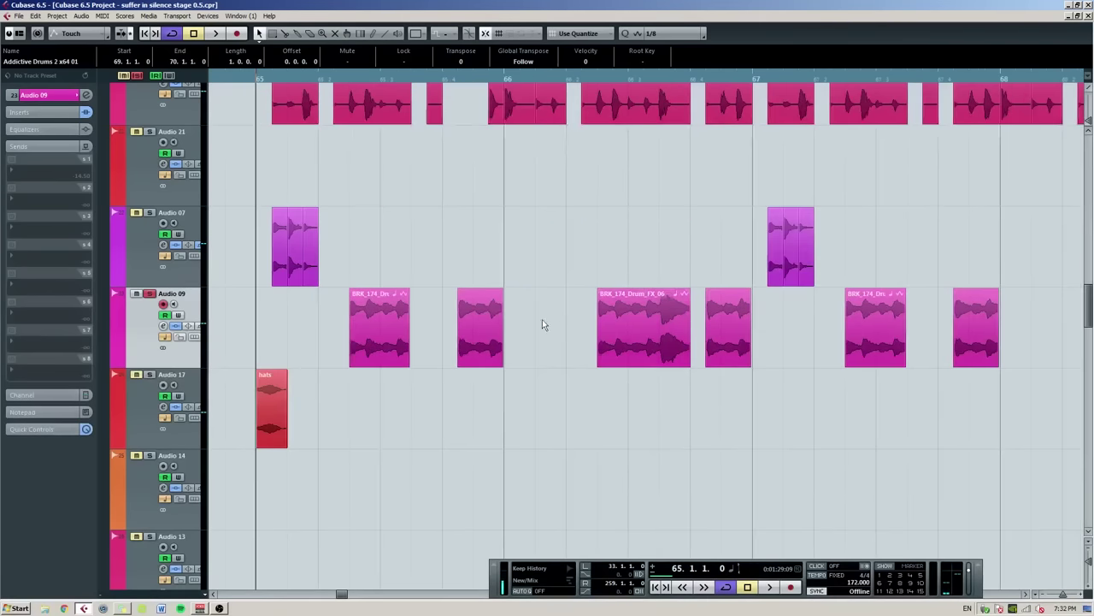
# Solo Audio 10 together with Audio 09, play both from bar 65, and stop playback
pyautogui.scroll(1, 226, 254)
pyautogui.click(134, 214)
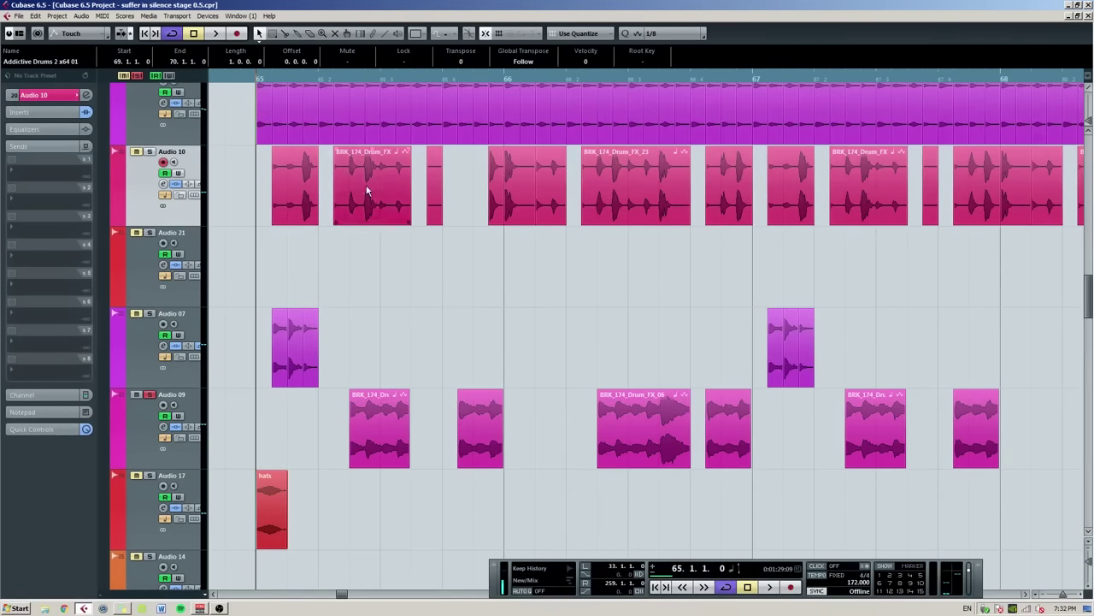
pyautogui.press('s')
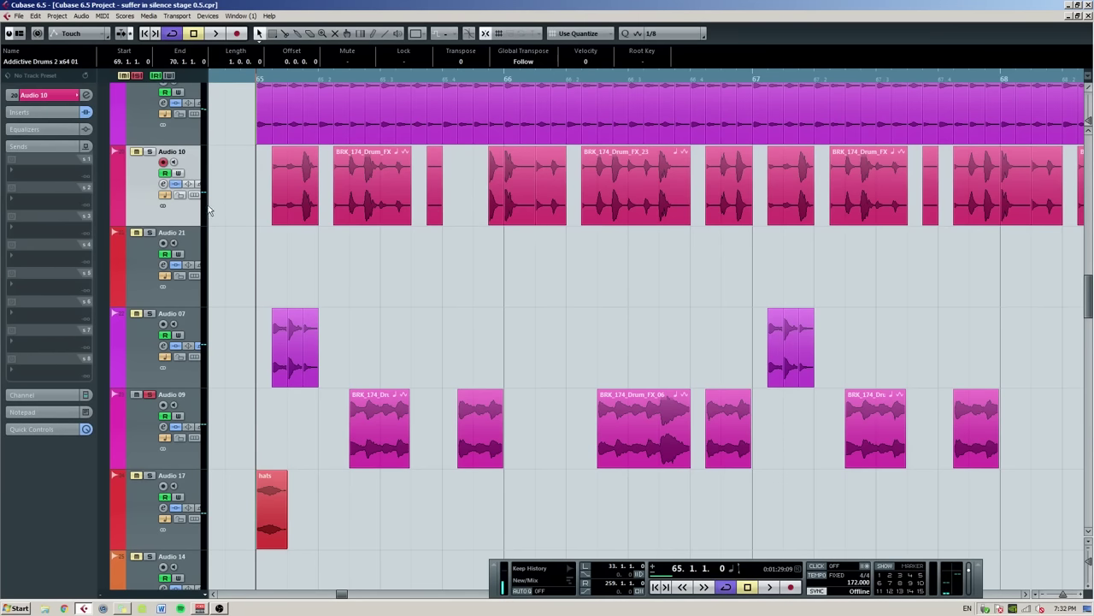
pyautogui.press('space')
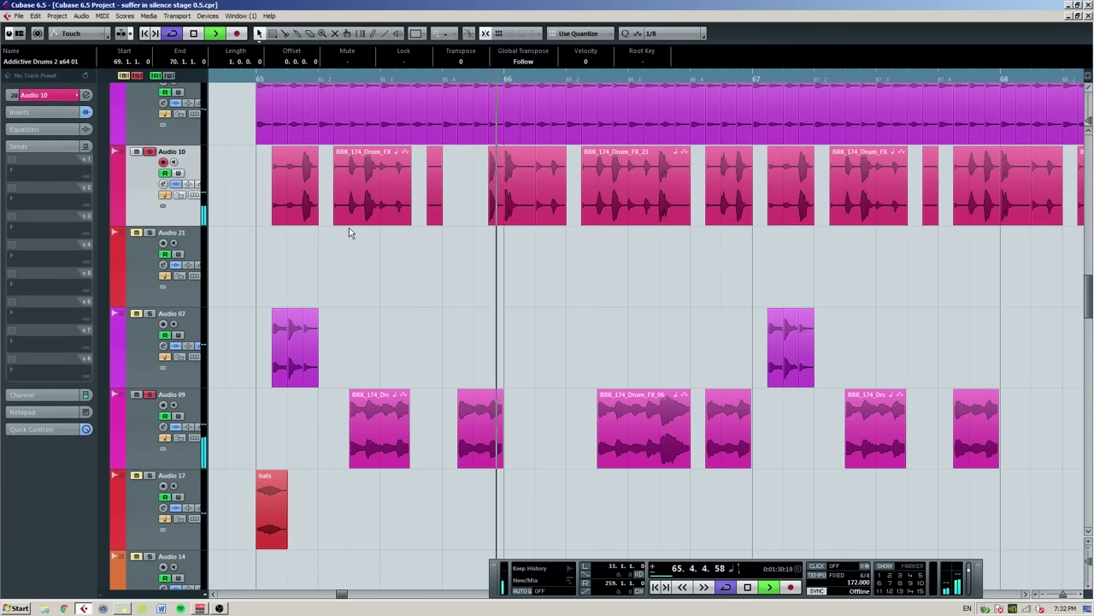
pyautogui.press('space')
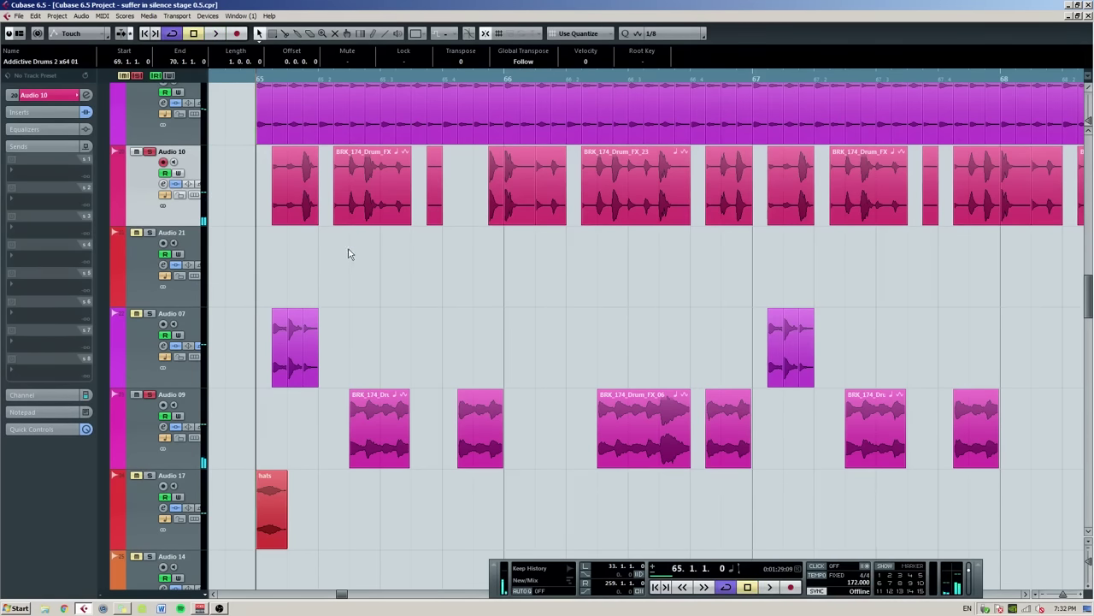
# Turn off the solos on Audio 09 and Audio 10 and look over the remaining drum tracks
pyautogui.scroll(-2, 374, 294)
pyautogui.click(373, 313)
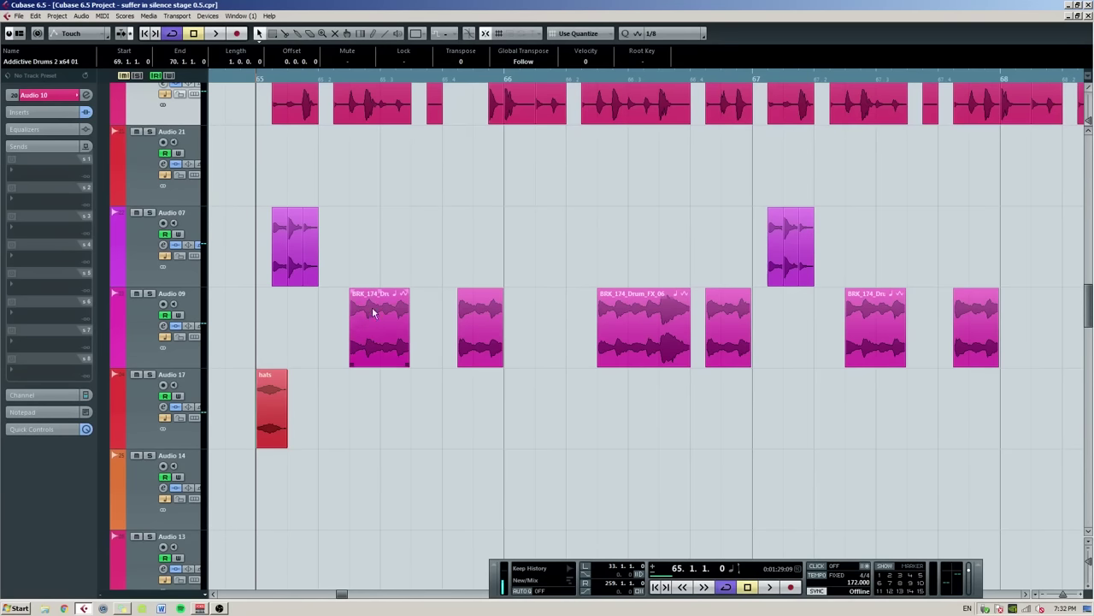
pyautogui.click(528, 335)
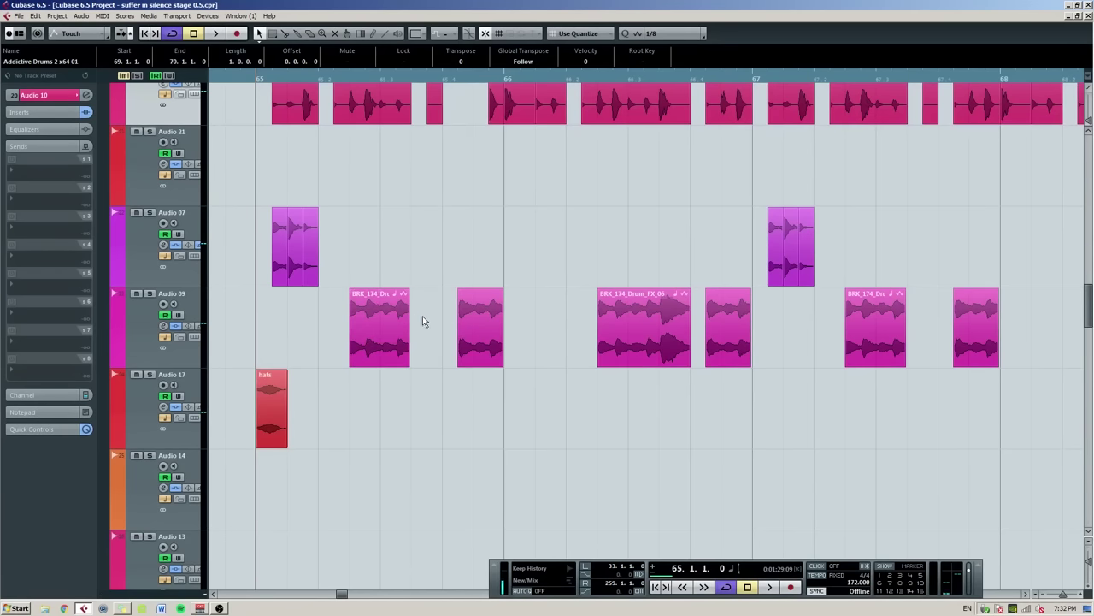
pyautogui.scroll(-3, 466, 322)
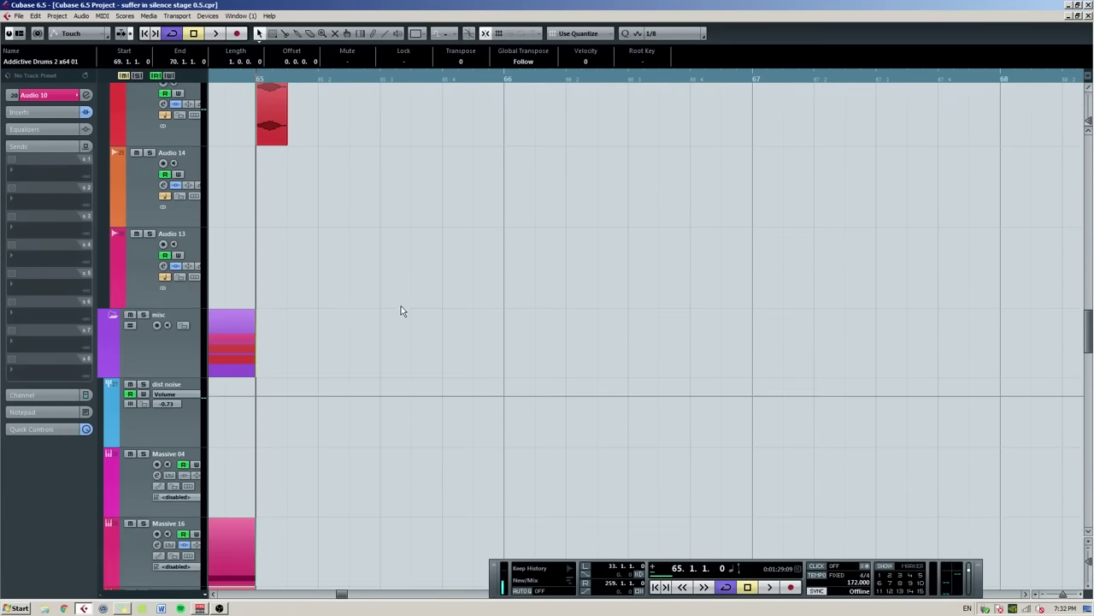
pyautogui.scroll(-2, 403, 311)
pyautogui.scroll(5, 530, 300)
pyautogui.hscroll(3, 517, 298)
pyautogui.scroll(5, 475, 289)
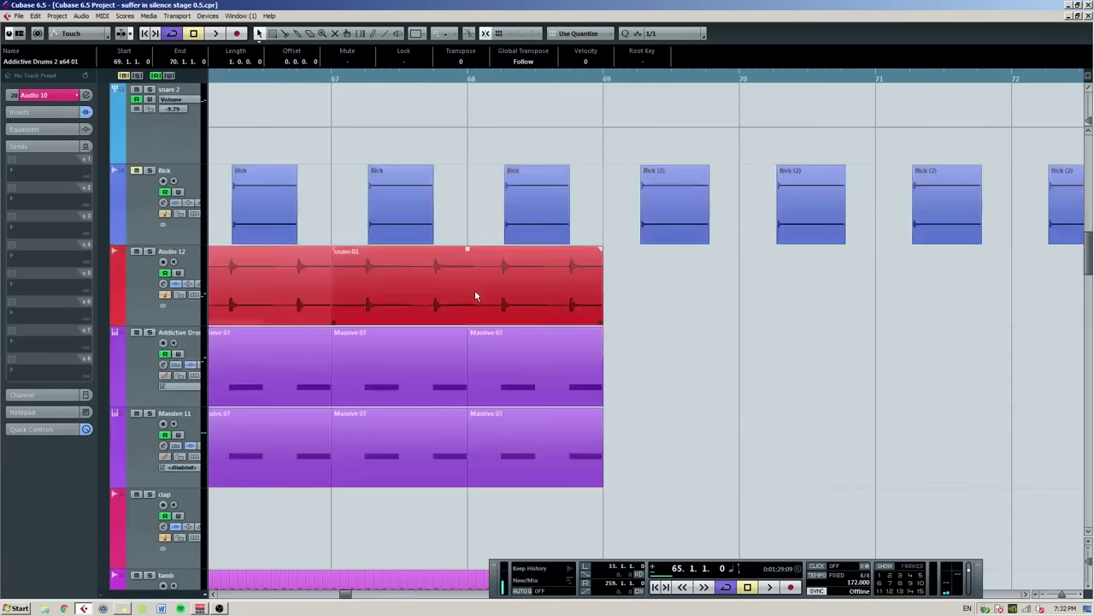
# Play the project from bar 69, solo the drums folder during playback, and stop
pyautogui.hscroll(3, 450, 293)
pyautogui.click(339, 78)
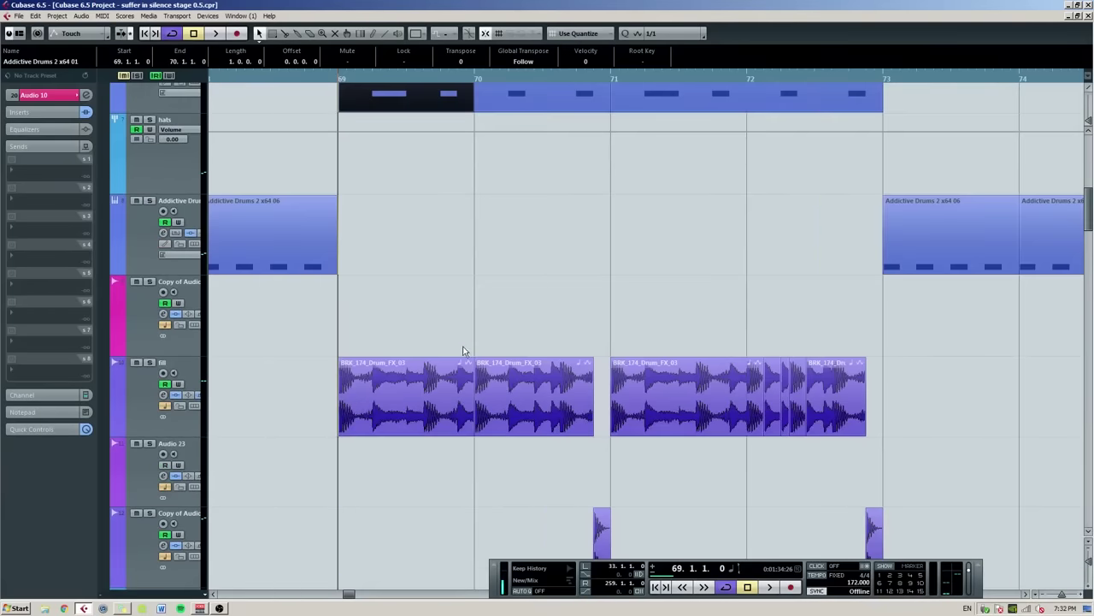
pyautogui.scroll(-6, 464, 332)
pyautogui.press('space')
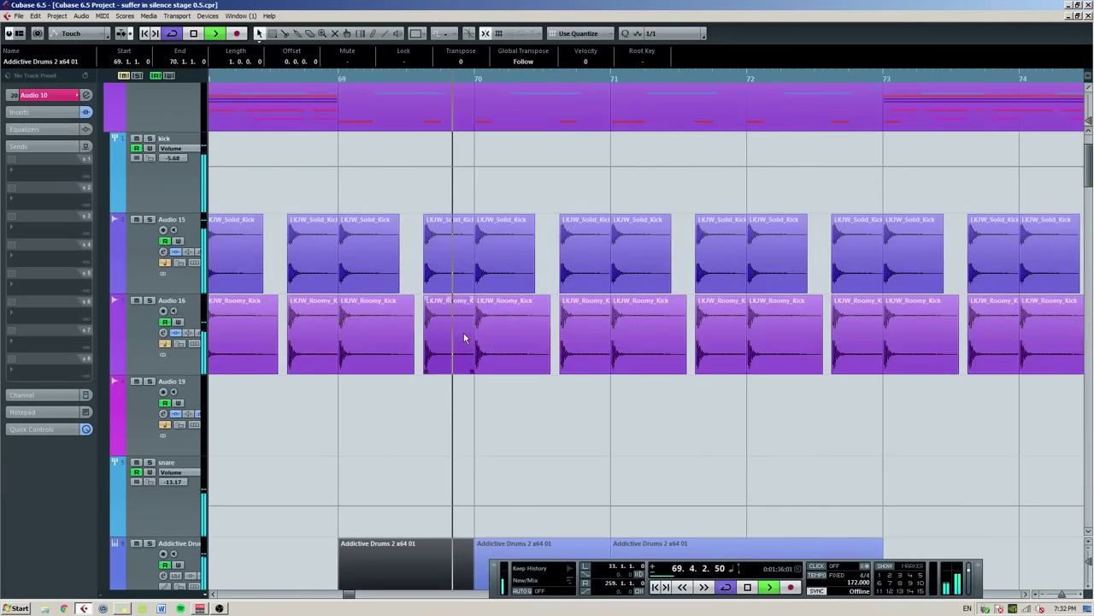
pyautogui.scroll(2, 180, 124)
pyautogui.click(180, 130)
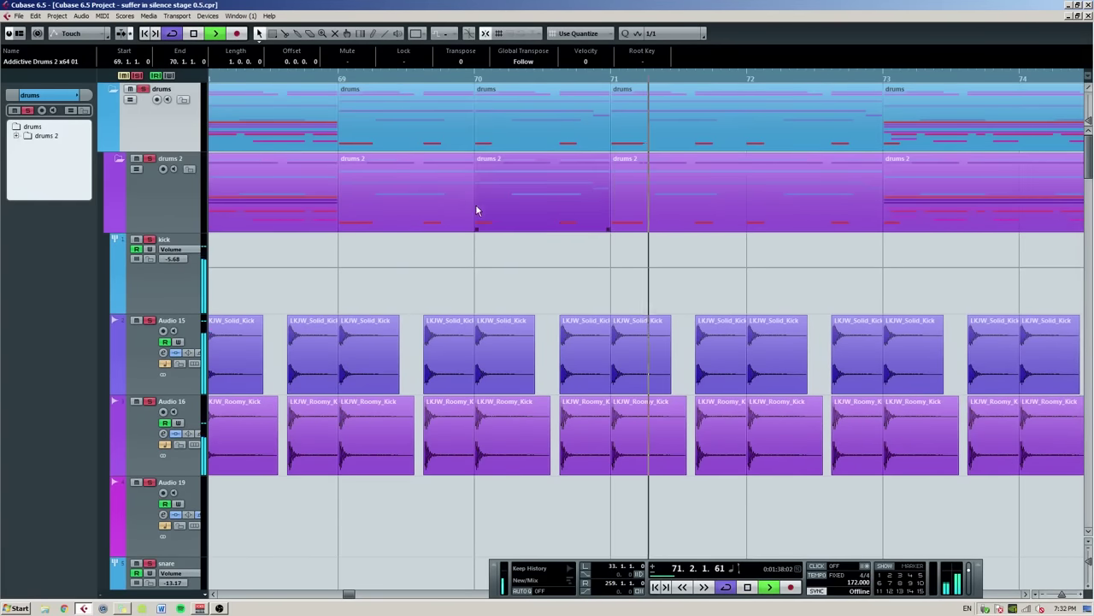
pyautogui.scroll(-2, 380, 222)
pyautogui.hscroll(-2, 443, 219)
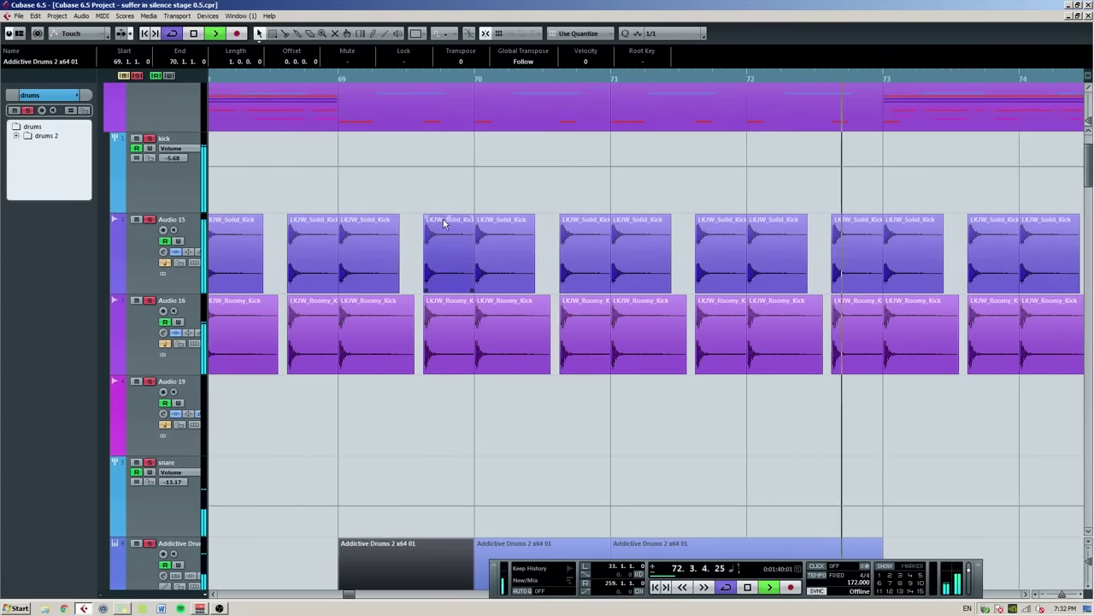
pyautogui.press('space')
# Clear the drums folder solo, then select and solo the fill track with clips starting at bar 69
pyautogui.scroll(-4, 271, 255)
pyautogui.scroll(-6, 513, 274)
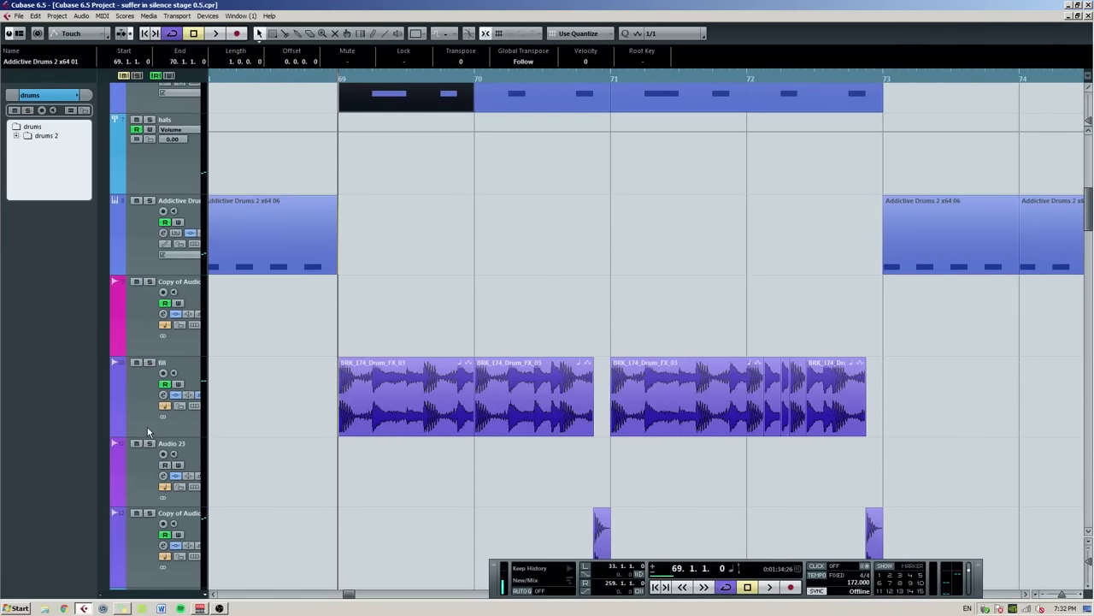
pyautogui.click(148, 427)
pyautogui.scroll(-2, 607, 328)
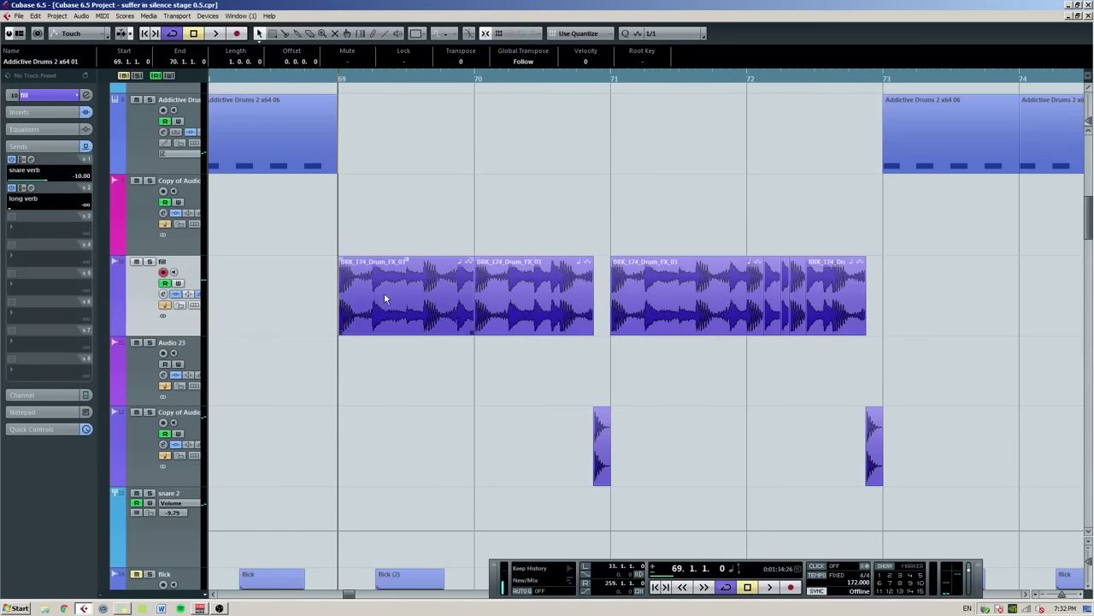
pyautogui.scroll(2, 409, 279)
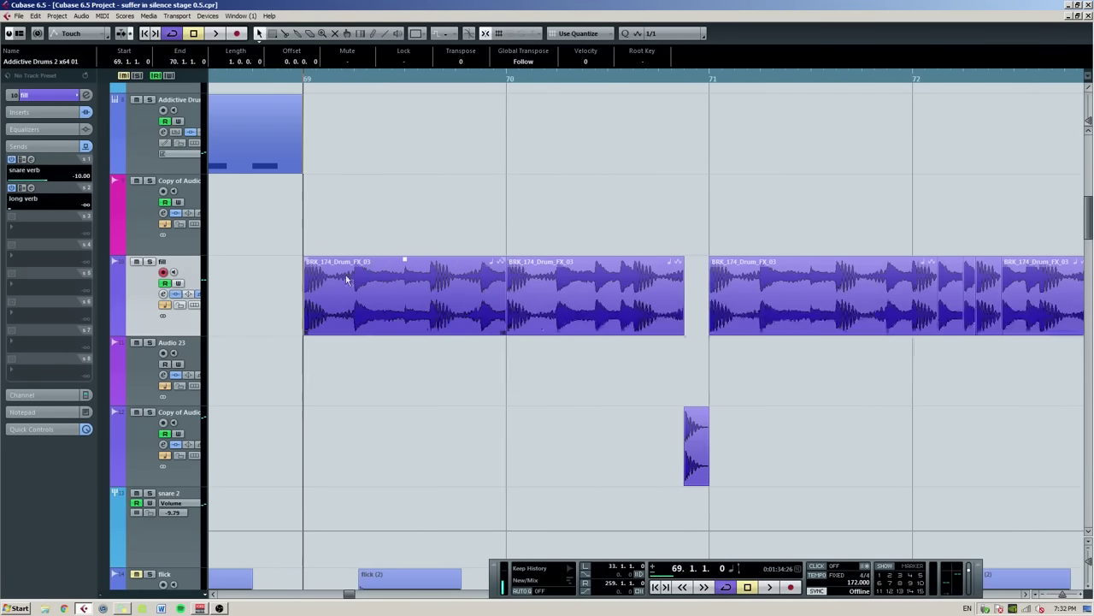
pyautogui.scroll(-2, 388, 278)
pyautogui.press('s')
pyautogui.scroll(2, 389, 279)
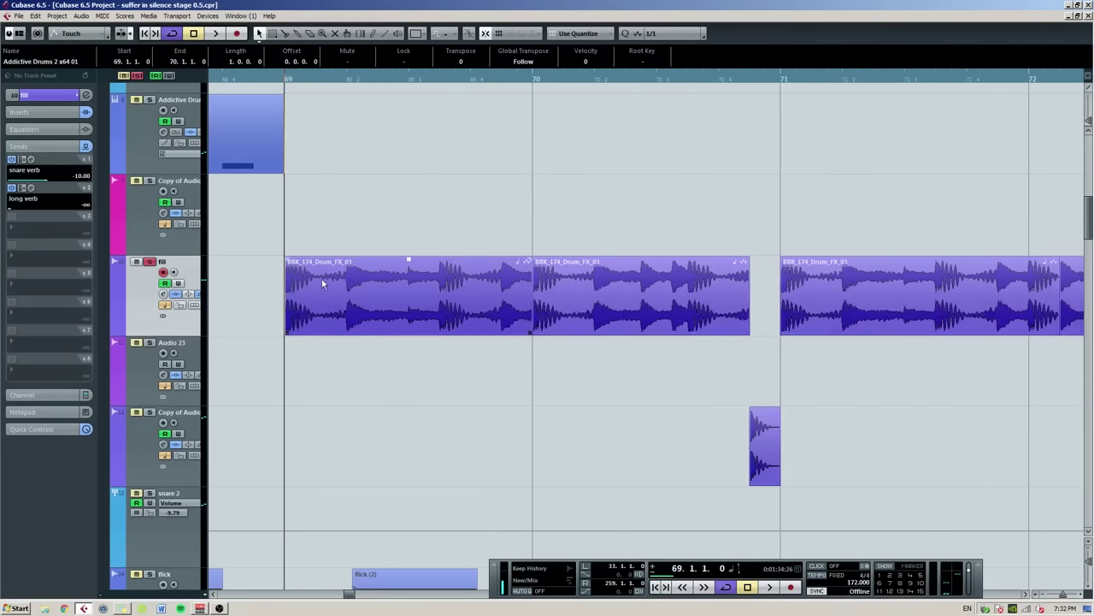
# Play the soloed fill from bar 69, stop playback, and examine its chopped clips up to bar 73
pyautogui.press('space')
pyautogui.scroll(-2, 469, 277)
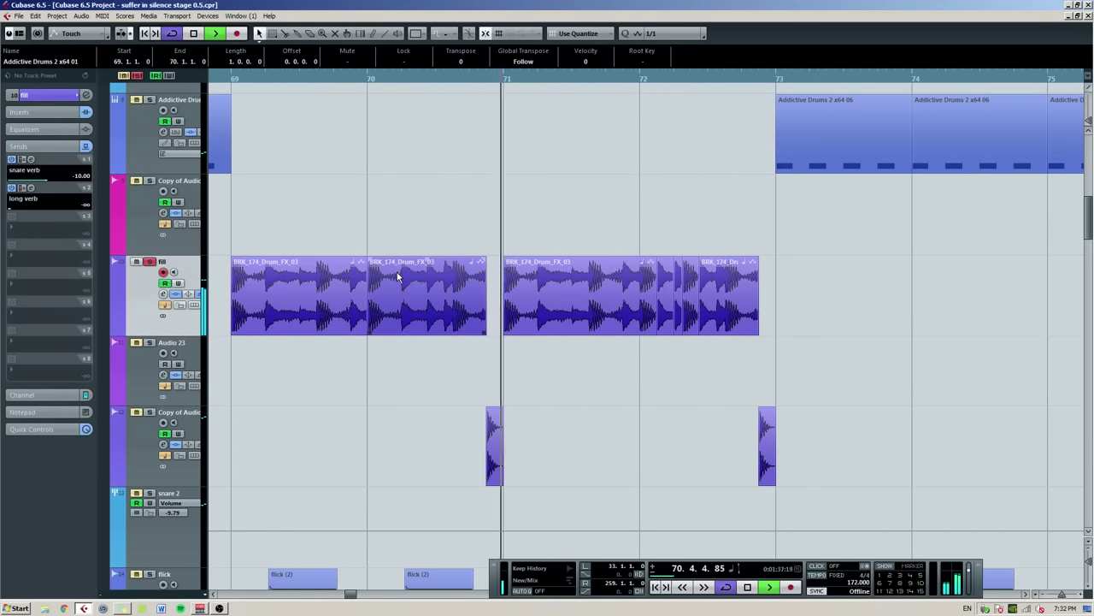
pyautogui.press('space')
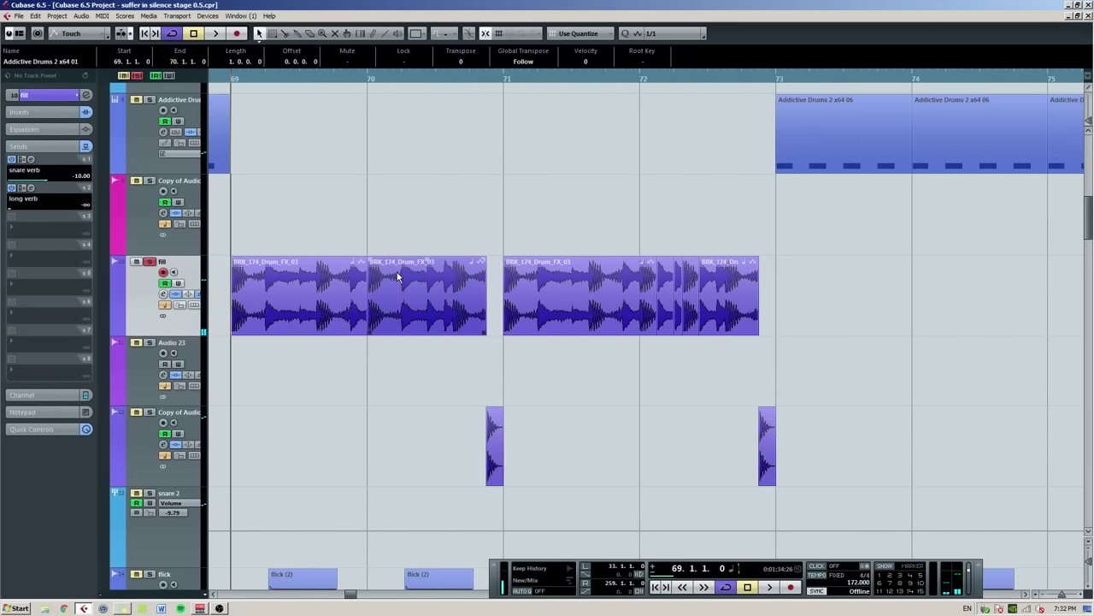
pyautogui.scroll(2, 397, 275)
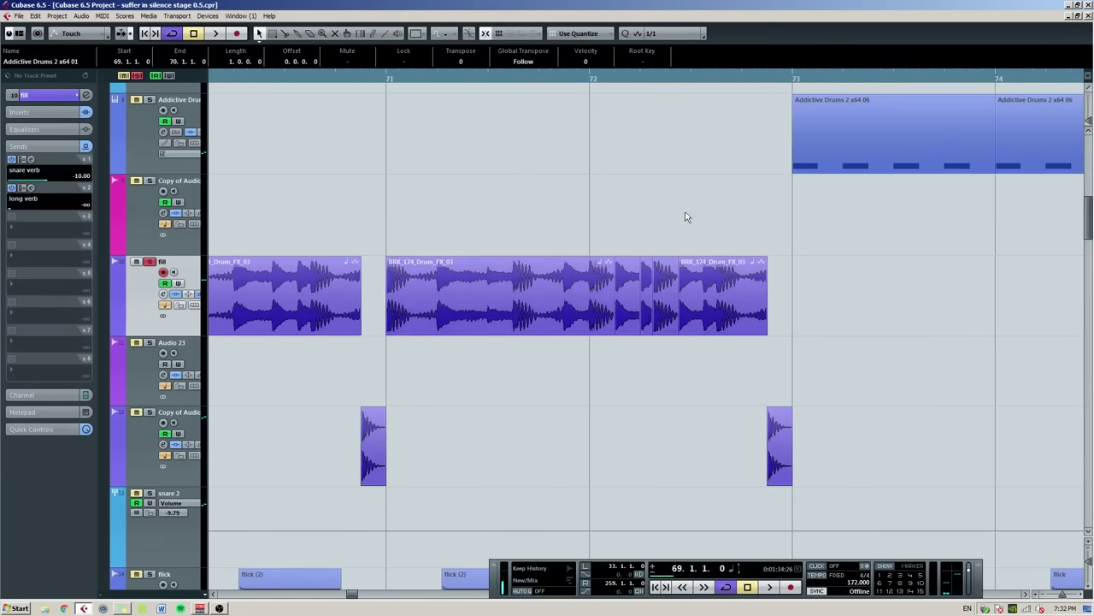
pyautogui.hscroll(-4, 486, 297)
pyautogui.scroll(2, 406, 282)
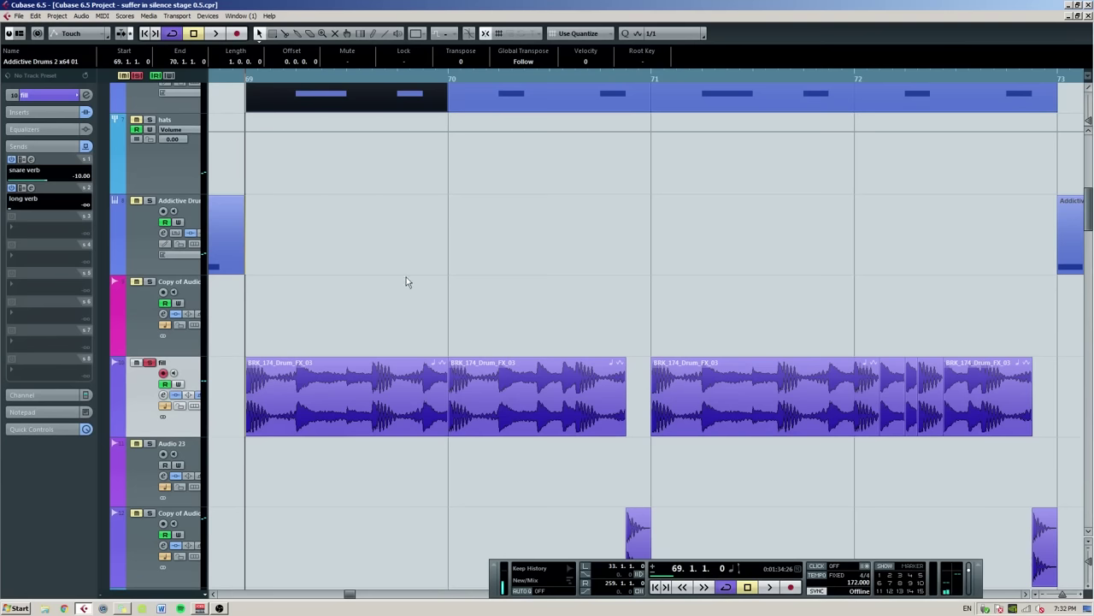
# Show the fill track's inserts and inspect its FabFilter Pro-Q, slot 3 Compressor and PSP N2O, then close PSP N2O
pyautogui.click(16, 114)
pyautogui.click(30, 126)
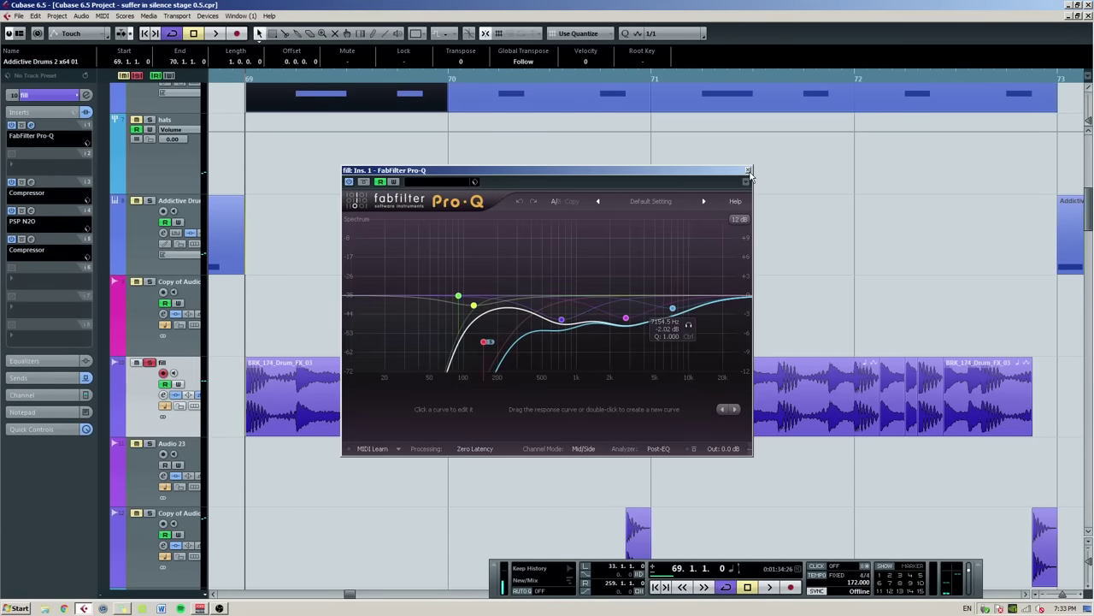
pyautogui.click(31, 182)
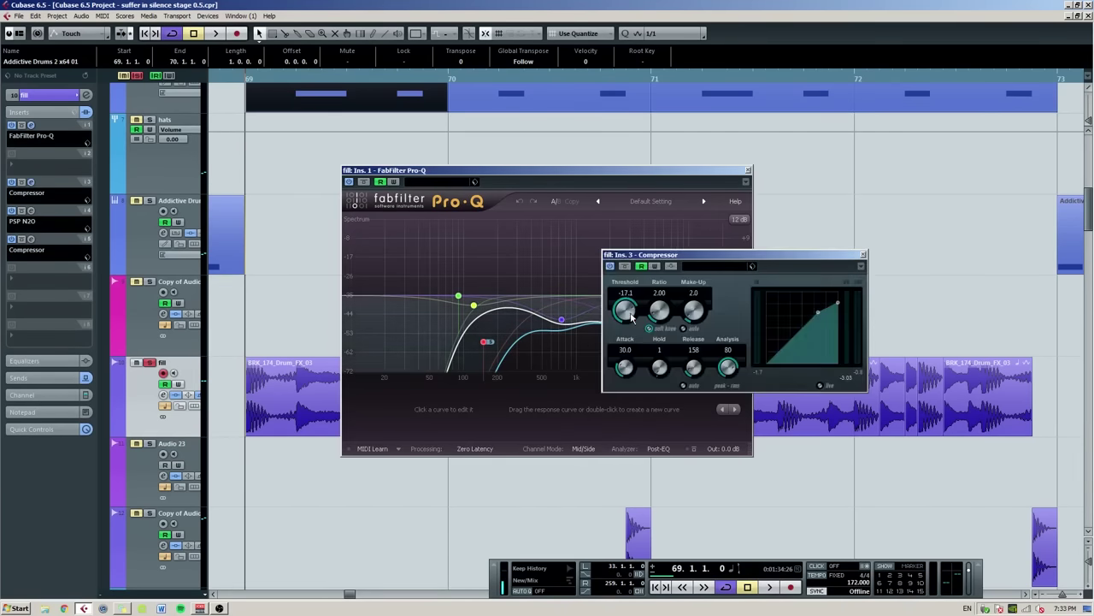
pyautogui.click(31, 210)
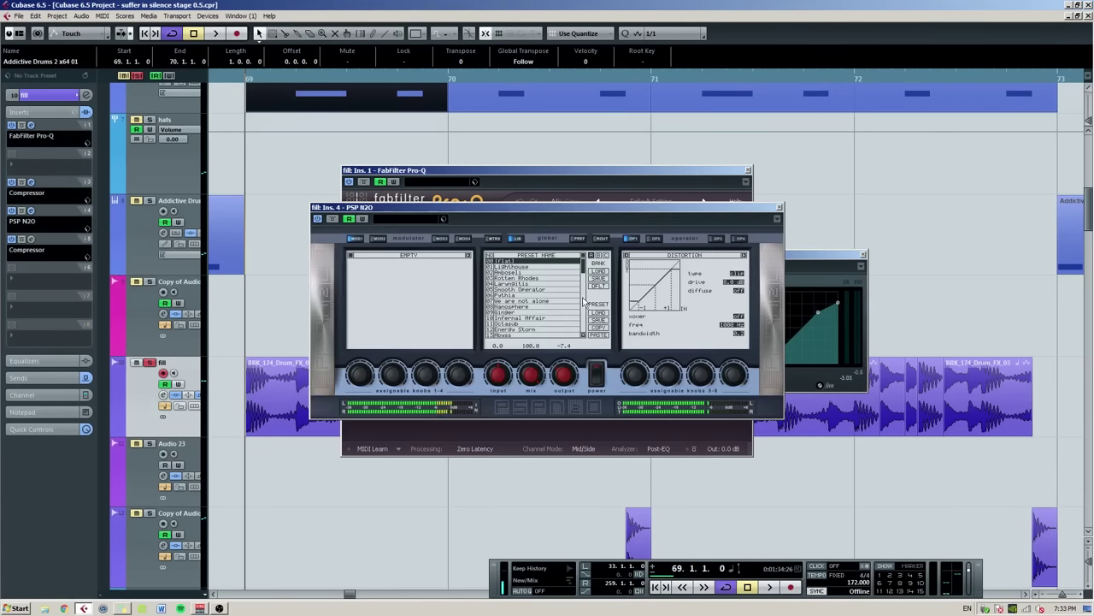
pyautogui.click(779, 207)
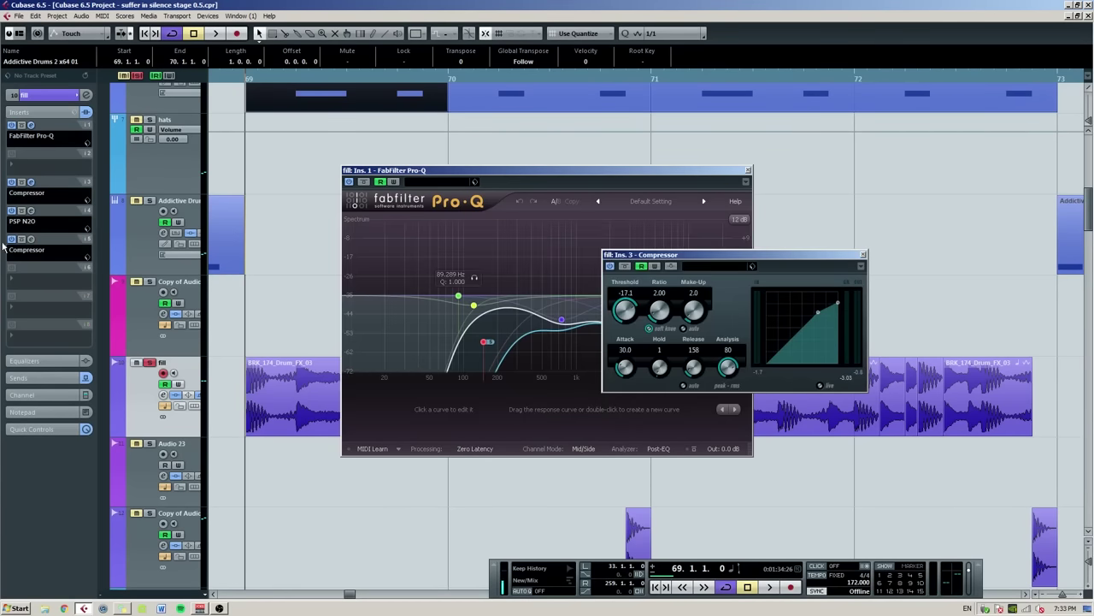
# Open the fill track's slot 5 Compressor, start playback from bar 69, and close the Pro-Q and slot 3 Compressor windows
pyautogui.click(32, 239)
pyautogui.press('space')
pyautogui.click(748, 169)
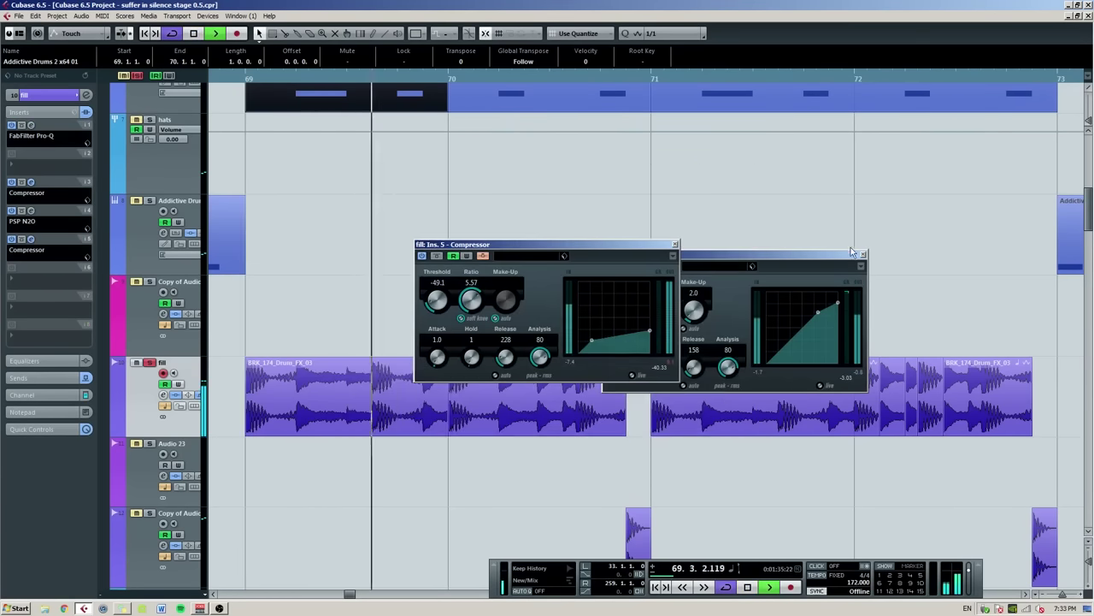
pyautogui.click(863, 254)
# Select the kick track, watch the fill's slot 5 Compressor during playback, then stop and close the compressor
pyautogui.scroll(5, 356, 248)
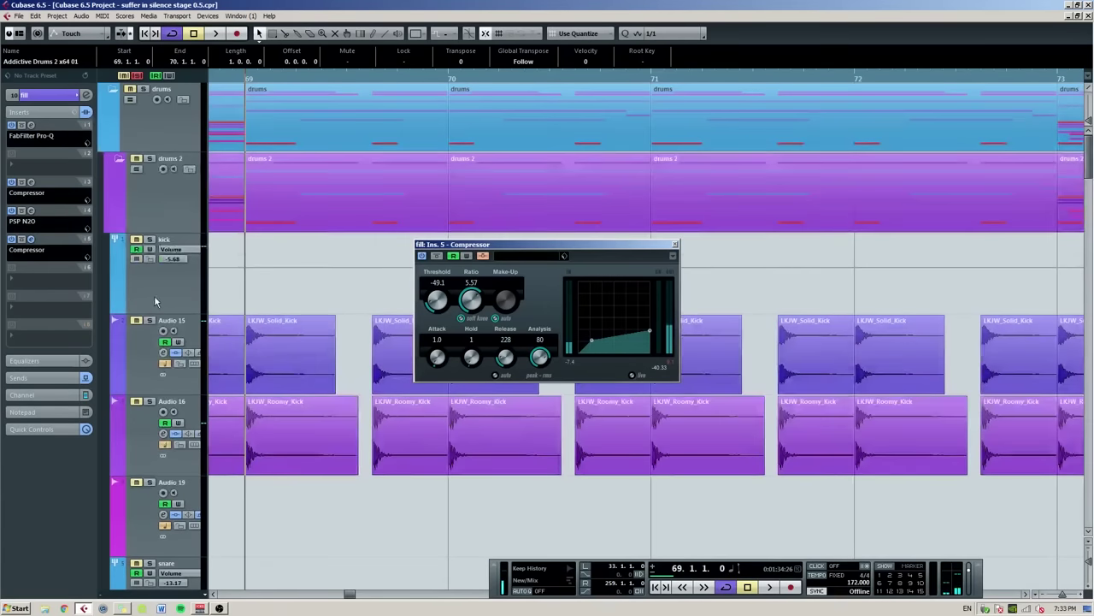
pyautogui.click(154, 295)
pyautogui.scroll(-10, 292, 312)
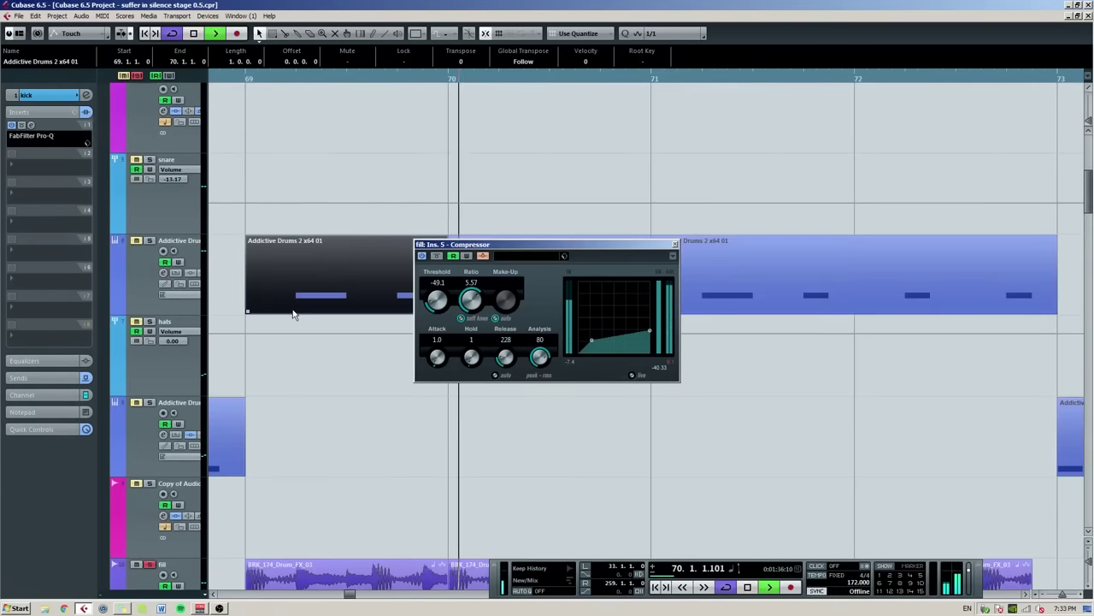
pyautogui.press('space')
pyautogui.click(676, 245)
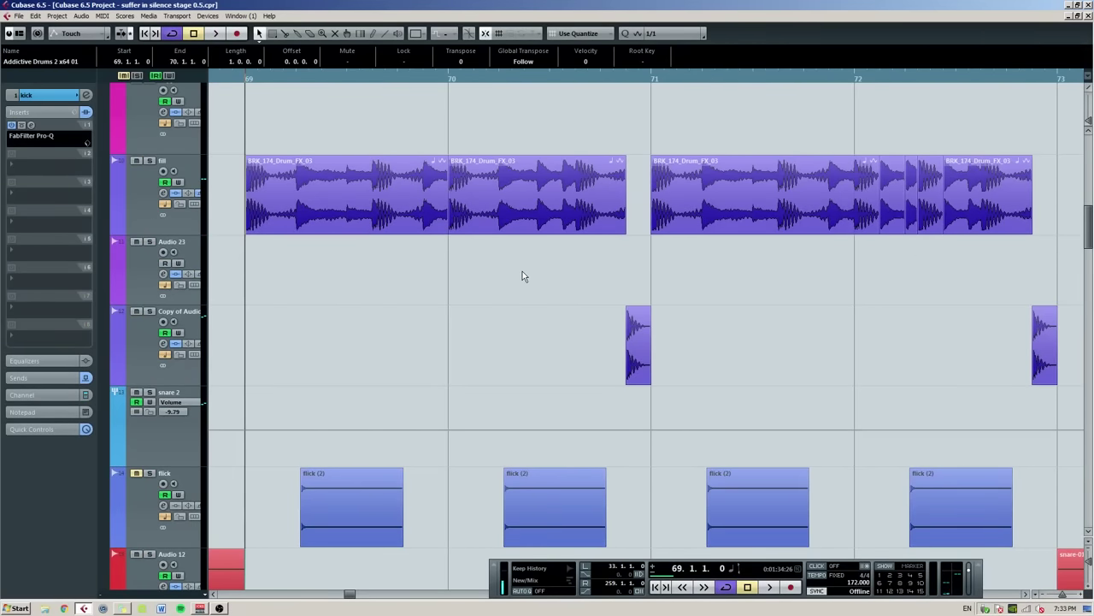
# Select and solo the Audio 17 hats track, play it from bar 69, and stop playback
pyautogui.scroll(-8, 523, 275)
pyautogui.scroll(-2, 444, 281)
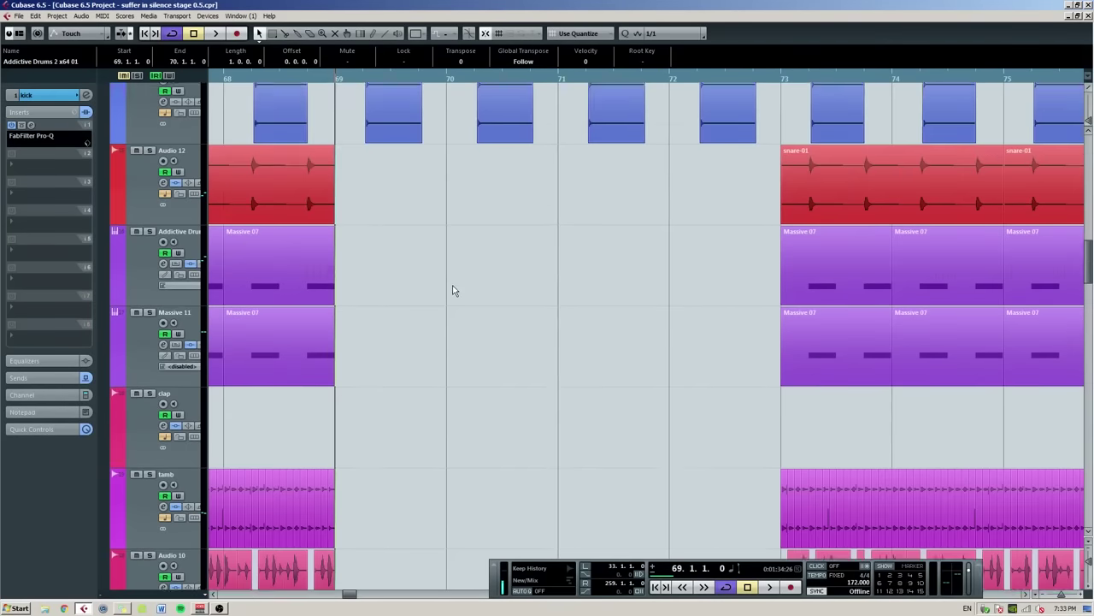
pyautogui.scroll(-4, 454, 292)
pyautogui.scroll(-1, 442, 299)
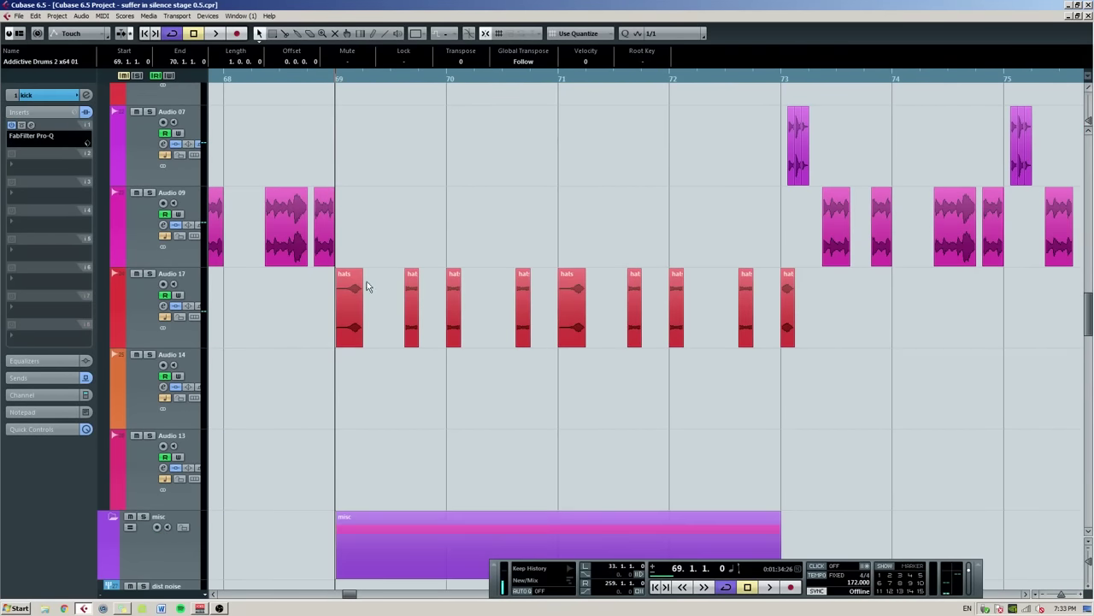
pyautogui.click(151, 318)
pyautogui.scroll(1, 412, 262)
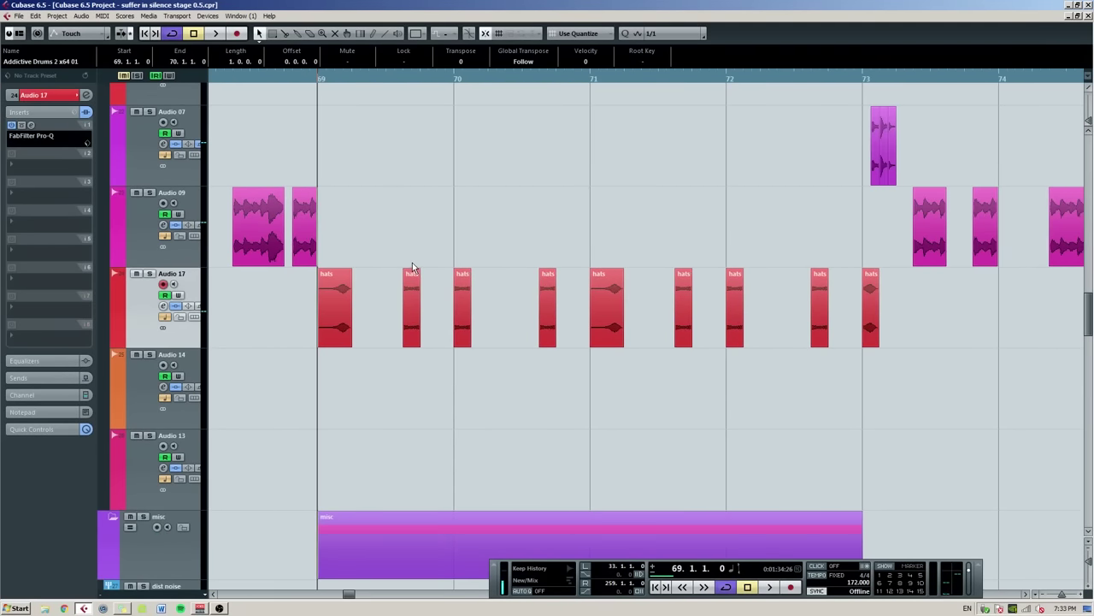
pyautogui.press('2')
pyautogui.press('space')
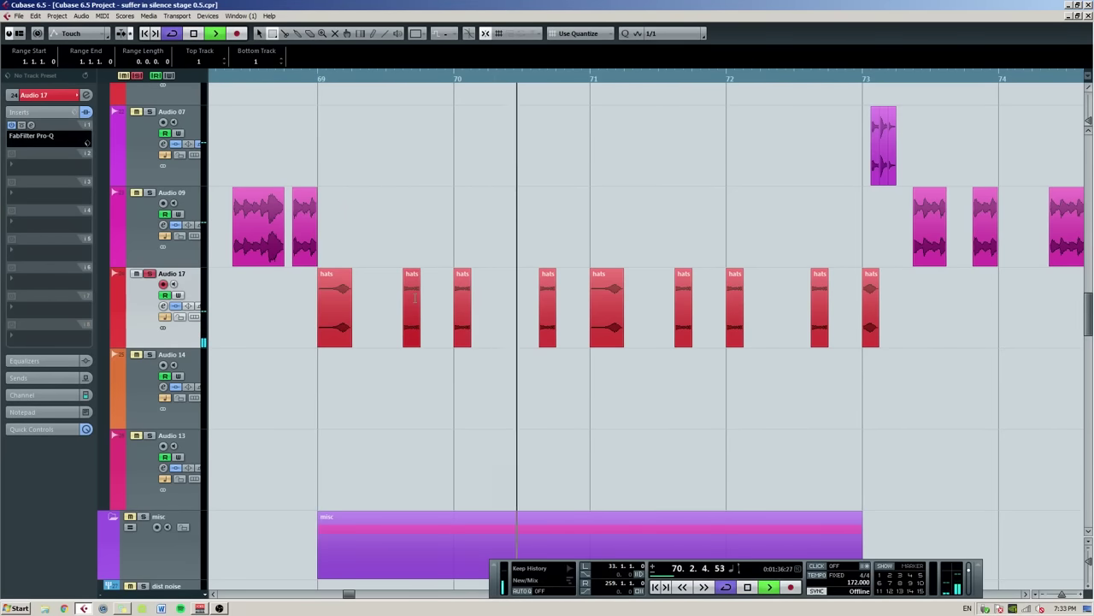
pyautogui.scroll(1, 523, 308)
pyautogui.scroll(-2, 523, 308)
pyautogui.press('space')
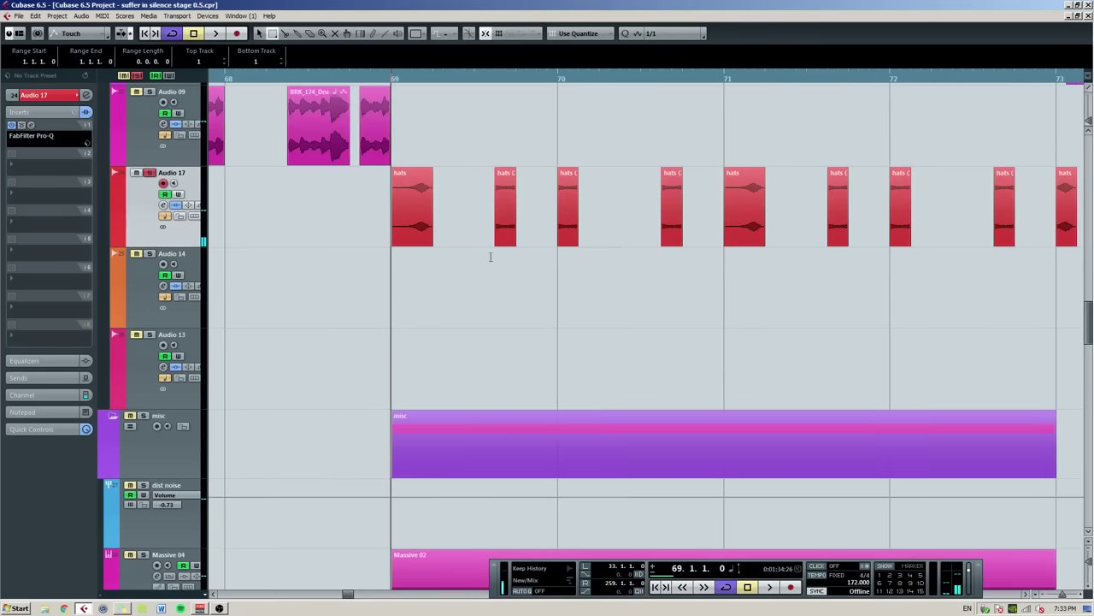
# Examine the fade-ins and spacing of the Audio 17 hats clips from bar 69 to 73, returning to the Object Selection tool
pyautogui.scroll(1, 491, 251)
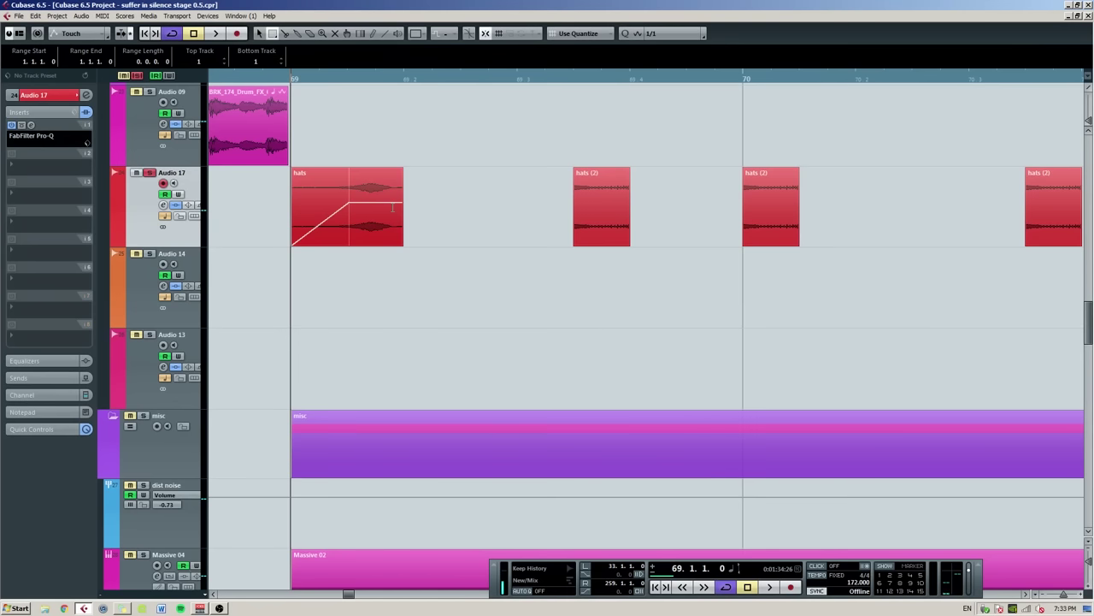
pyautogui.hotkey('ctrl', 'z')
pyautogui.press('g')
pyautogui.press('g')
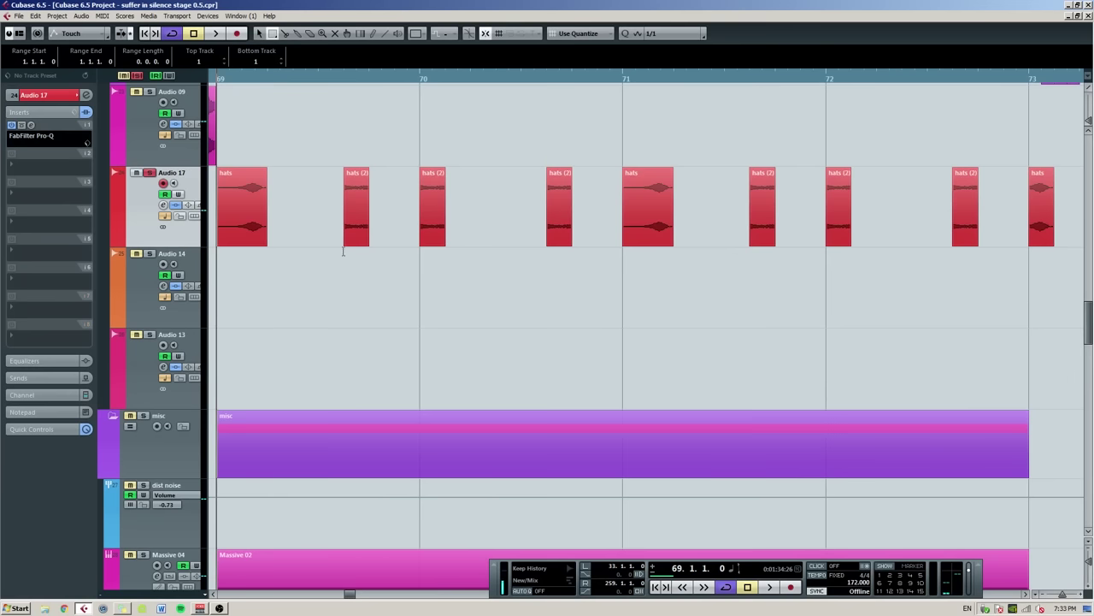
pyautogui.press('1')
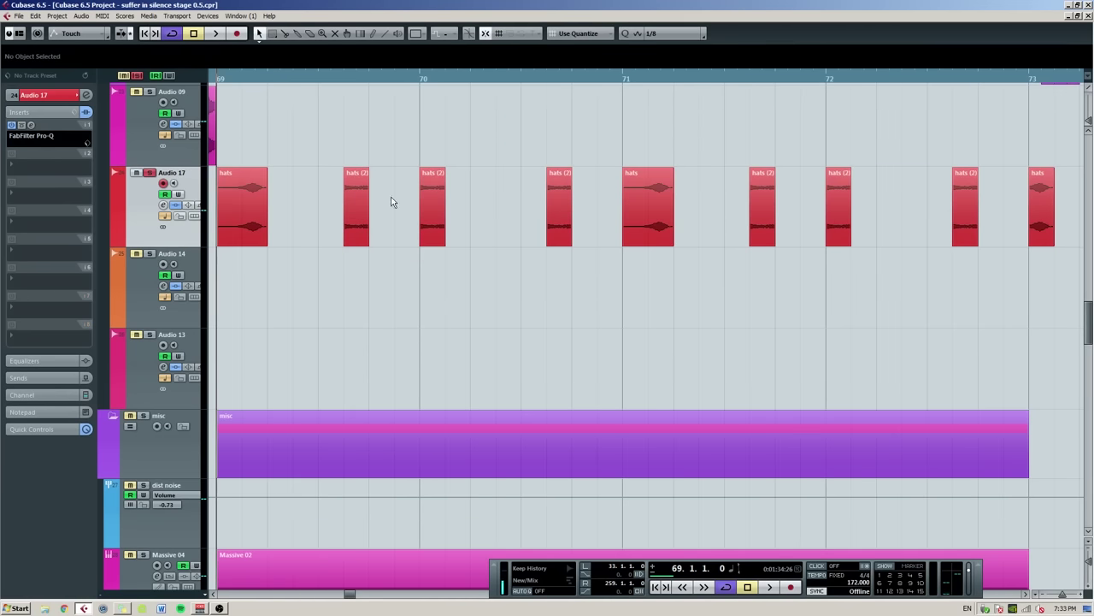
pyautogui.press('g')
pyautogui.press('g')
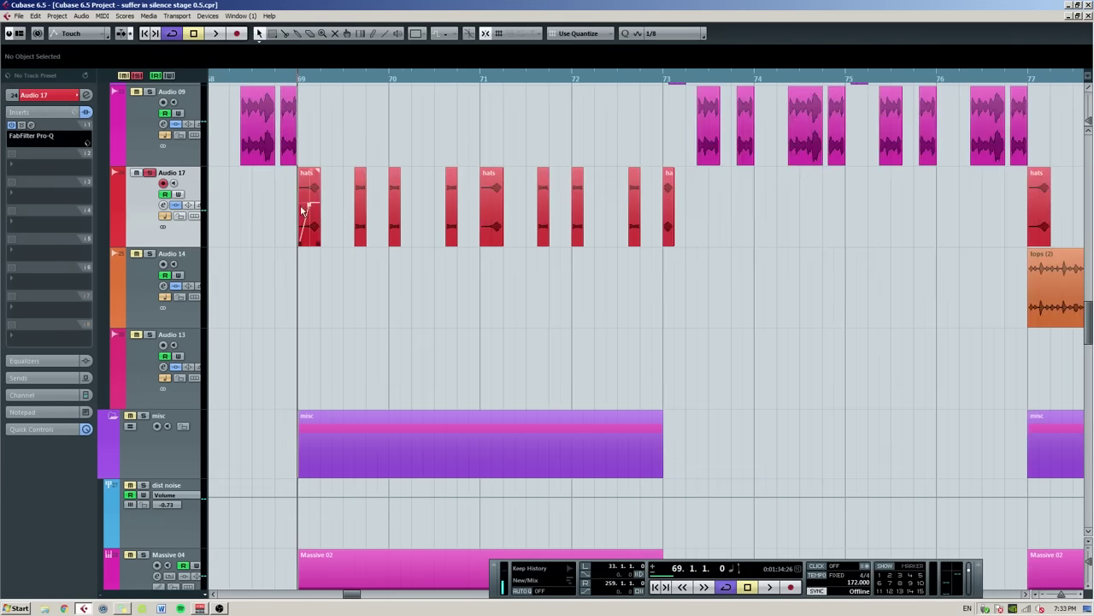
pyautogui.press('h')
pyautogui.press('h')
pyautogui.scroll(-10, 439, 244)
pyautogui.scroll(10, 468, 206)
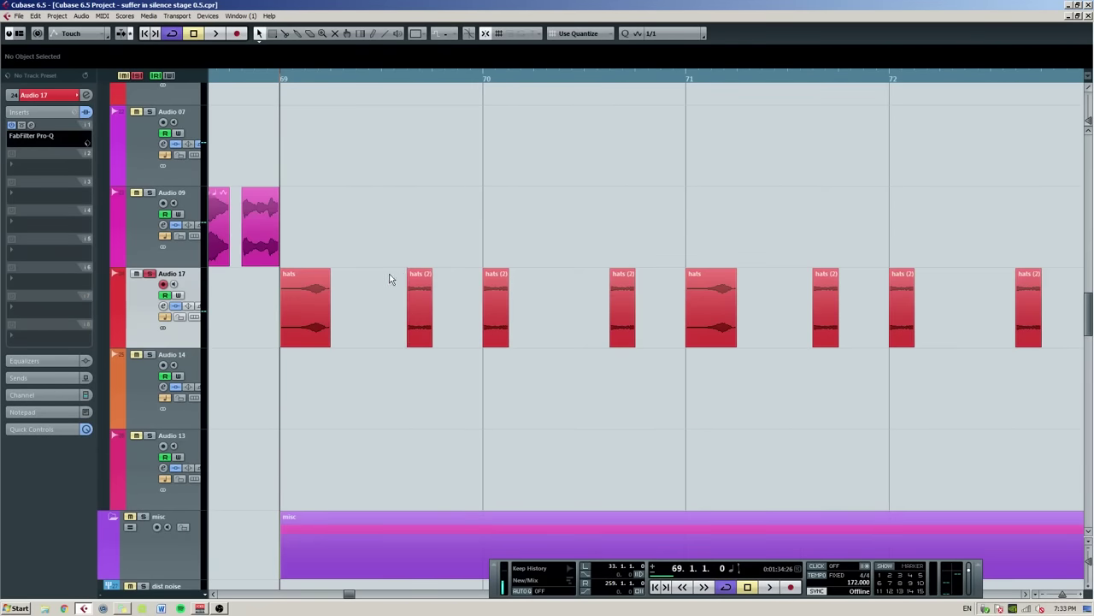
pyautogui.hscroll(2, 389, 278)
pyautogui.scroll(-1, 411, 272)
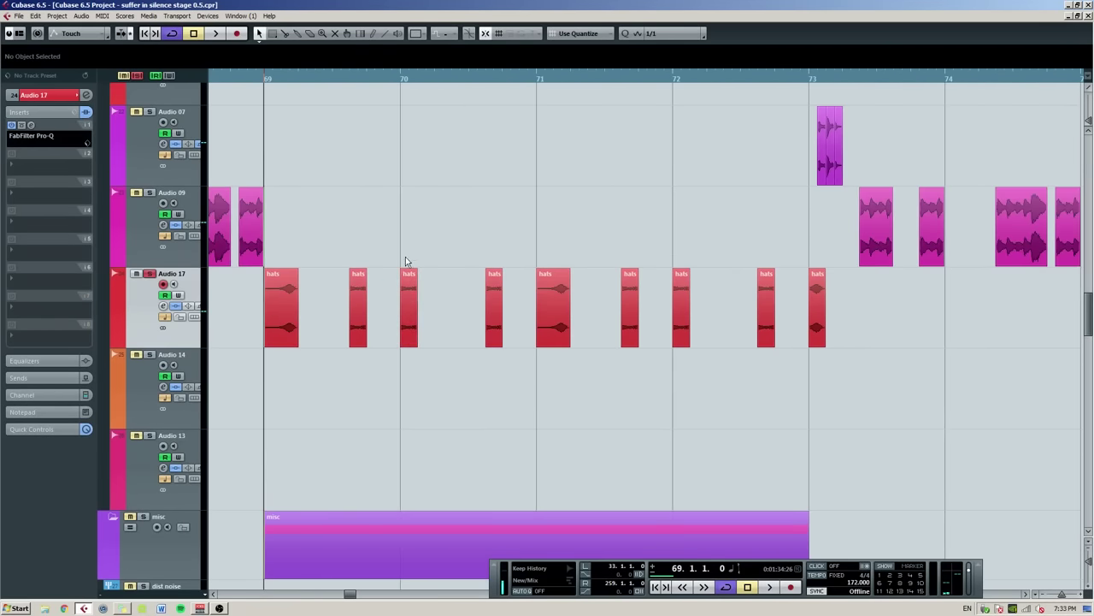
# Play from bar 69 with the Audio 17 solo cleared, then stop
pyautogui.press('space')
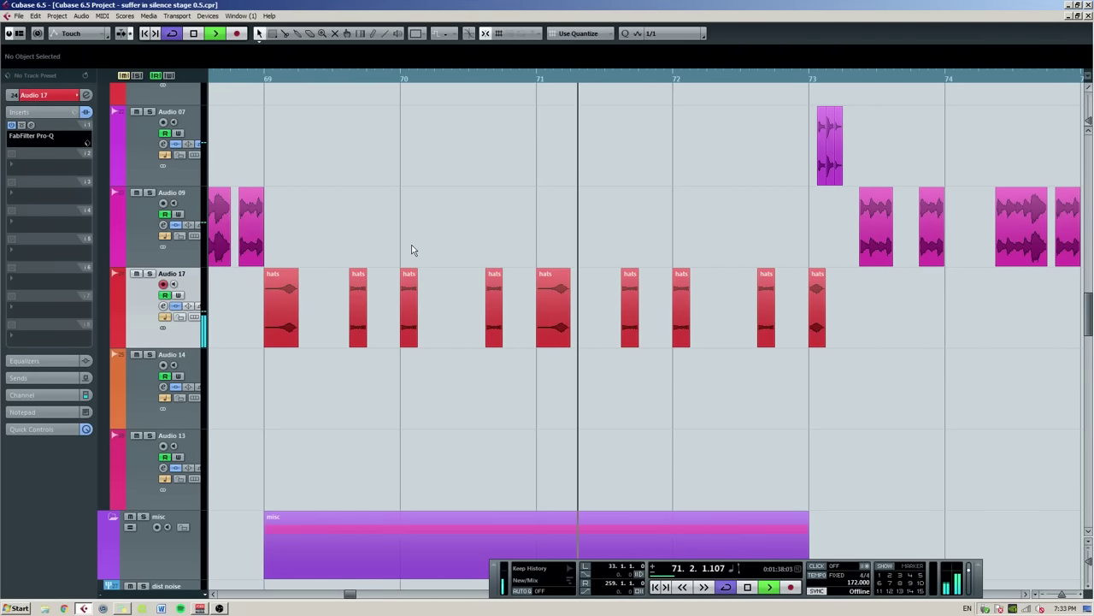
pyautogui.press('space')
pyautogui.scroll(-4, 379, 249)
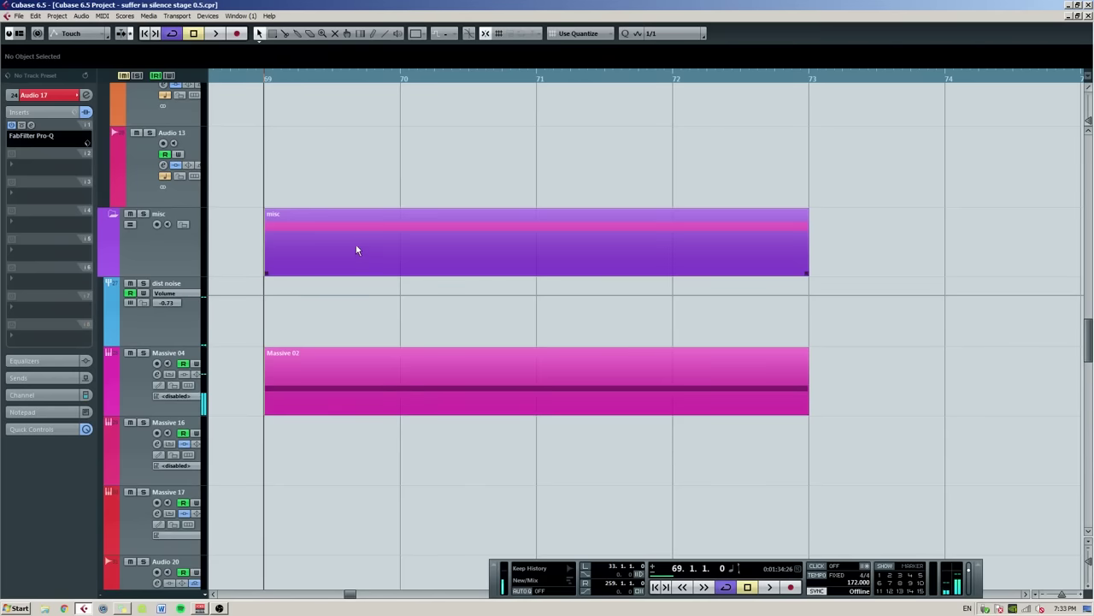
# Move the playhead to bar 77, select and solo the Audio 14 tops track, and start playback
pyautogui.scroll(-3, 343, 208)
pyautogui.scroll(3, 354, 208)
pyautogui.scroll(-6, 498, 238)
pyautogui.scroll(1, 471, 239)
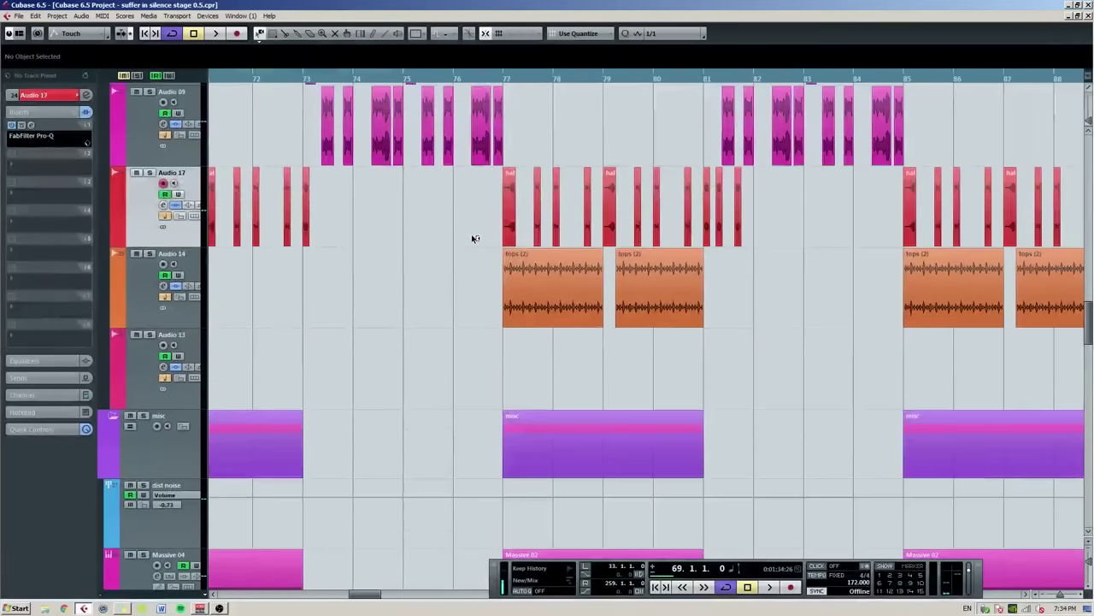
pyautogui.scroll(1, 474, 237)
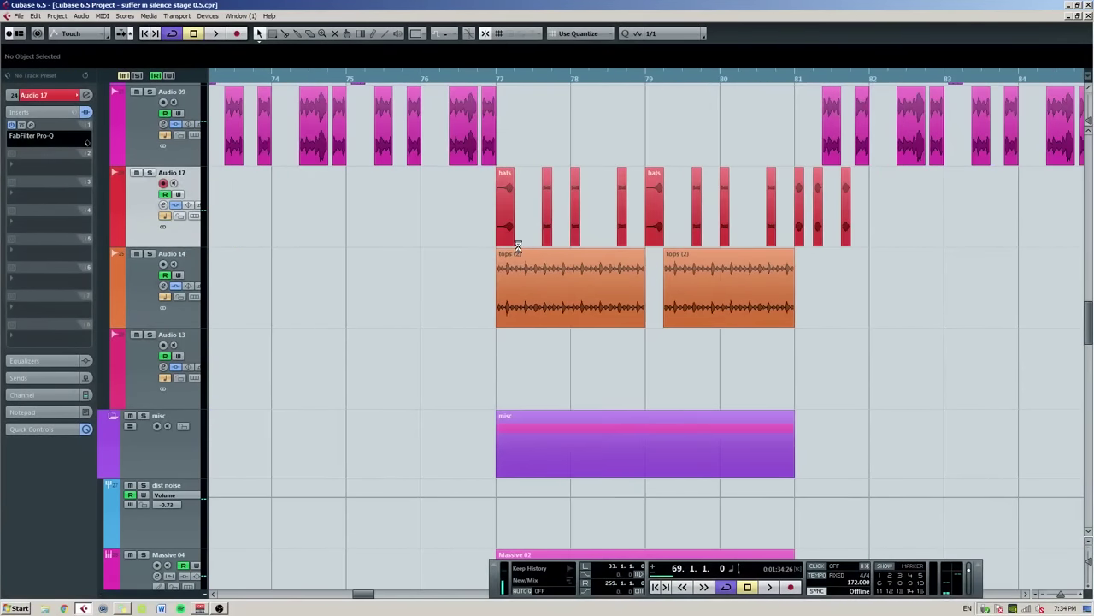
pyautogui.click(497, 81)
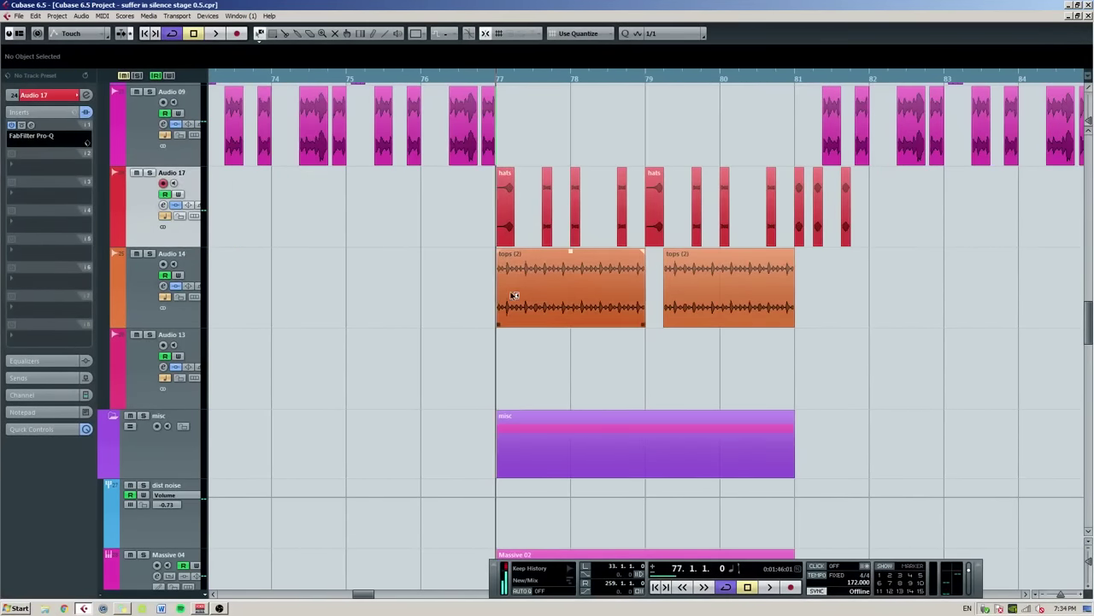
pyautogui.click(165, 320)
pyautogui.press('space')
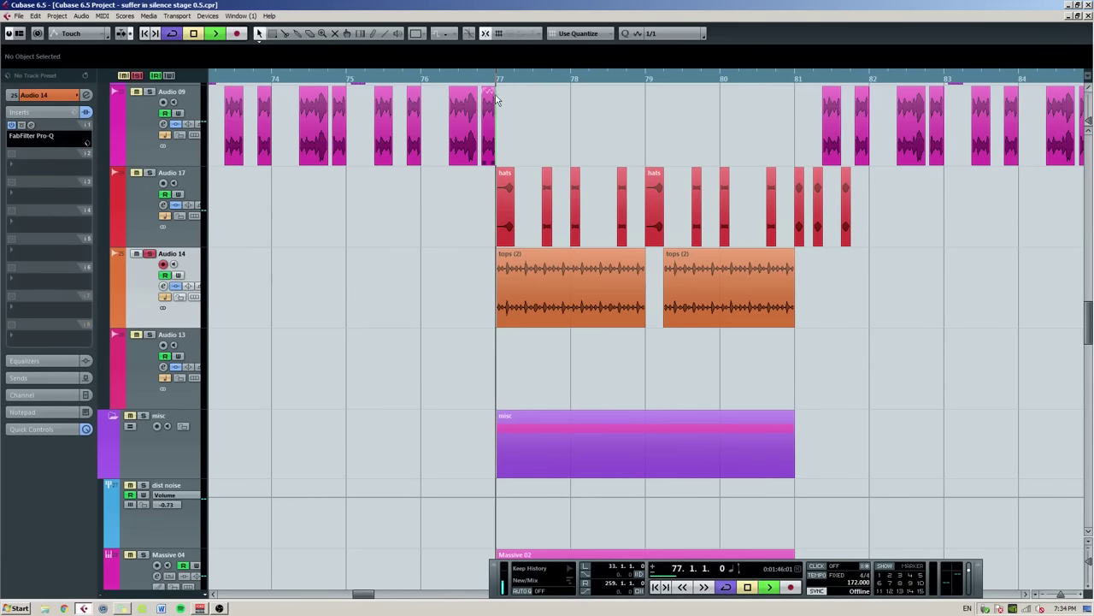
# Select and solo the Addictive Drums track with the Massive 07 clips during playback, then stop and clear the solo
pyautogui.scroll(10, 505, 174)
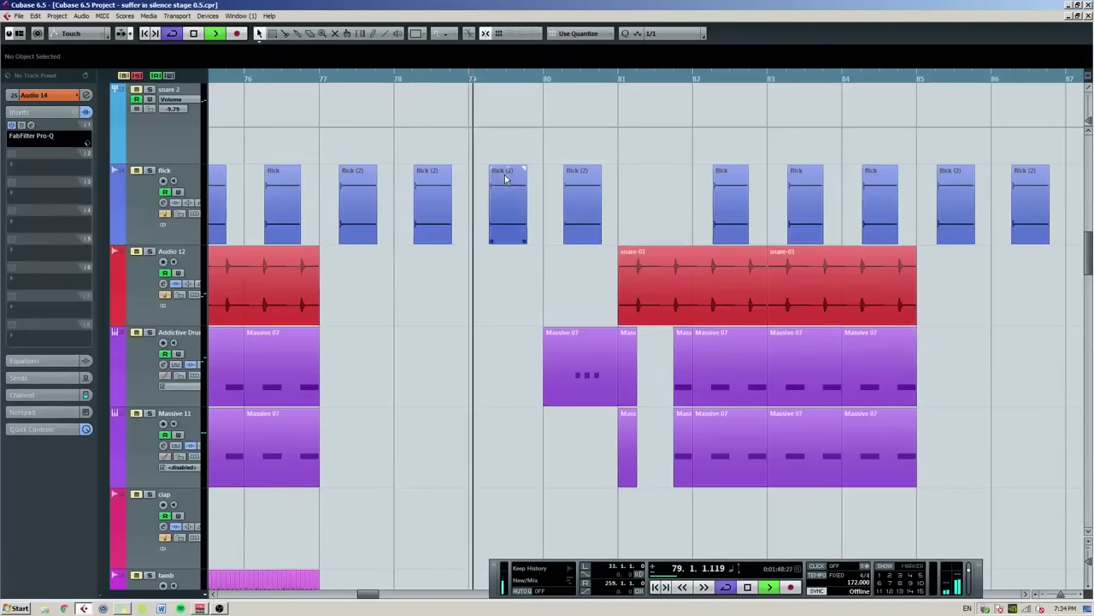
pyautogui.click(423, 342)
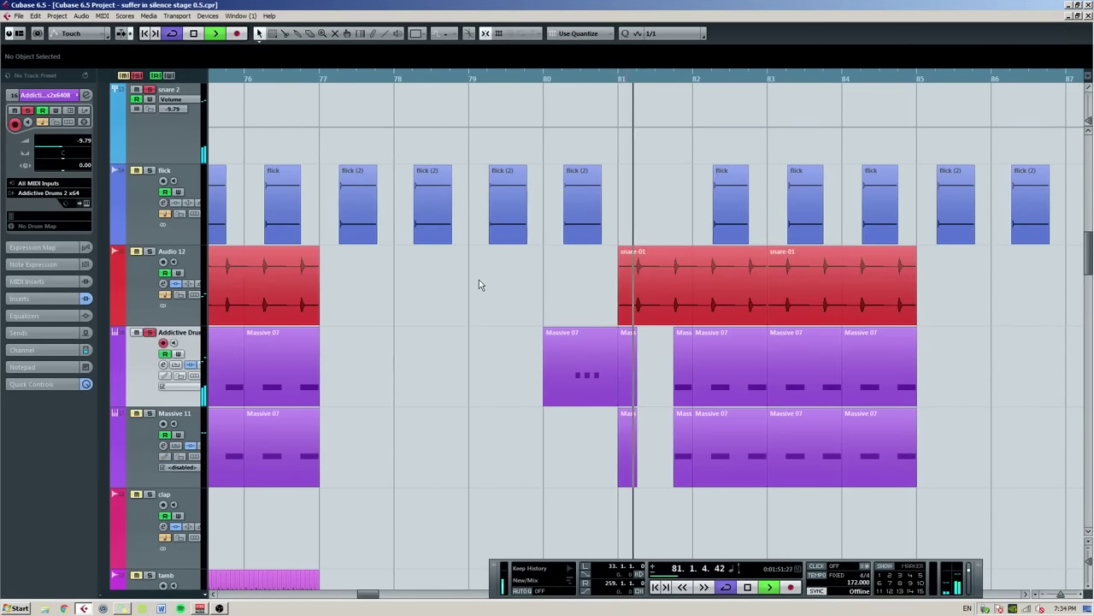
pyautogui.press('space')
pyautogui.press('g')
pyautogui.press('g')
pyautogui.press('g')
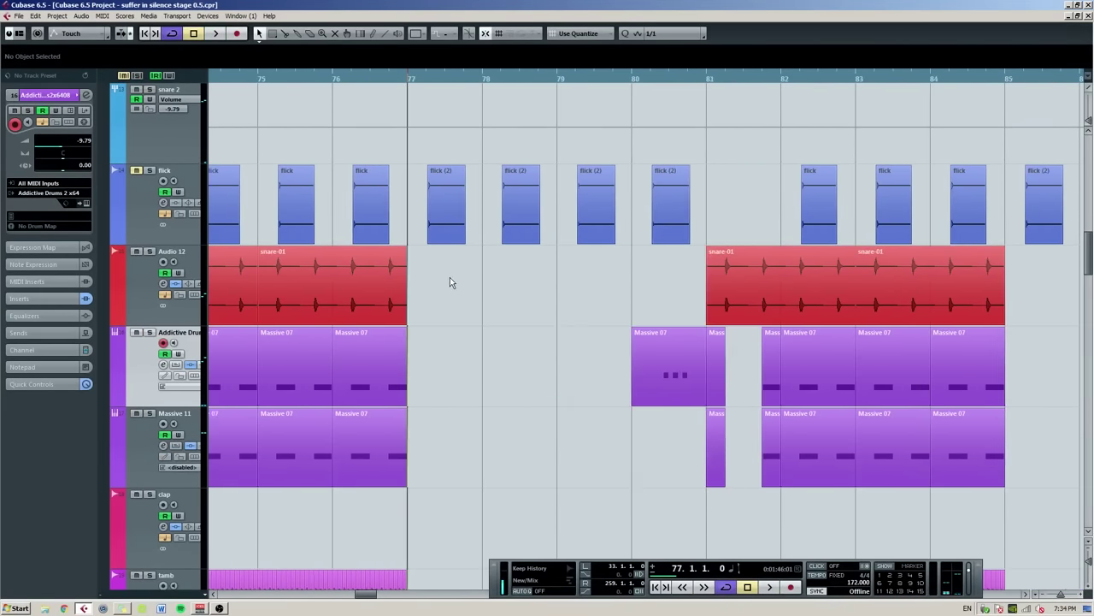
# Look over the fill, kick, snare and hats tracks from bar 77 onward for remaining drum parts
pyautogui.scroll(4, 453, 278)
pyautogui.hscroll(2, 457, 281)
pyautogui.press('h')
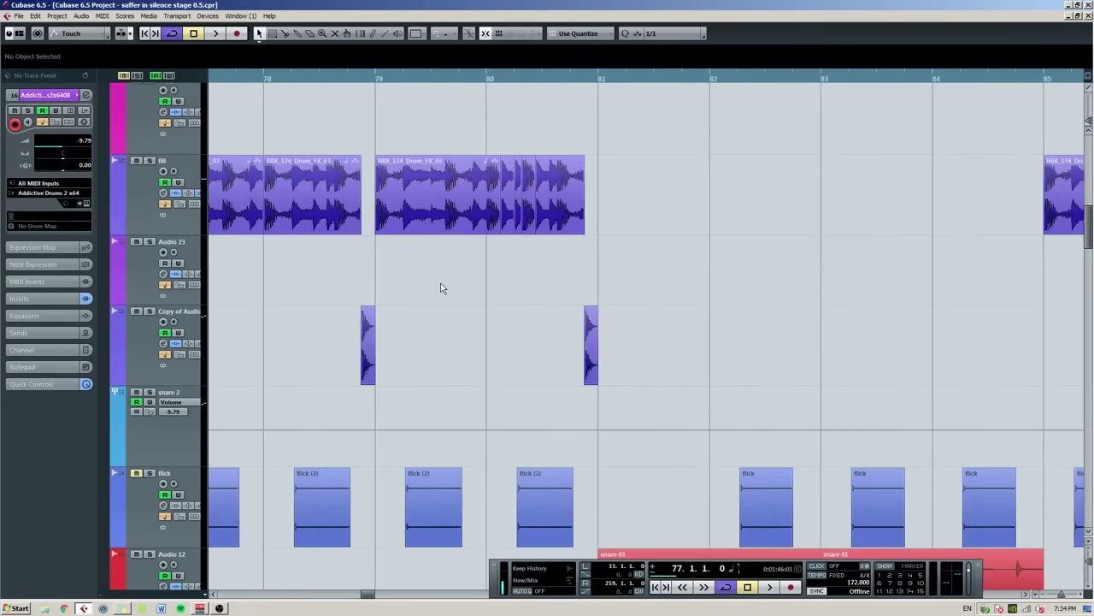
pyautogui.scroll(5, 440, 288)
pyautogui.press('g')
pyautogui.press('g')
pyautogui.scroll(5, 440, 282)
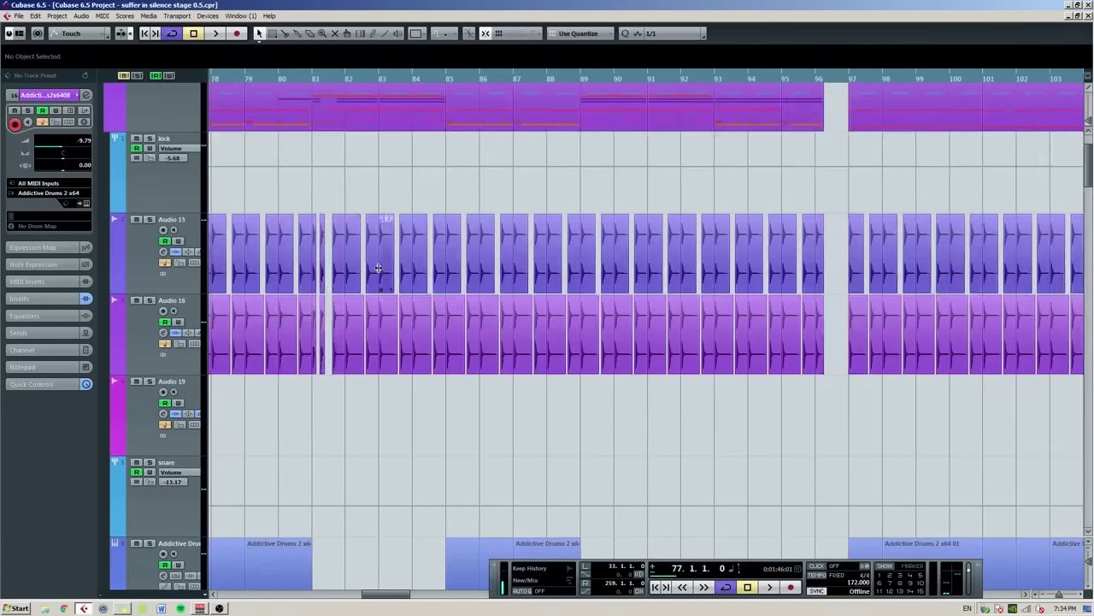
pyautogui.hscroll(1, 439, 283)
pyautogui.press('h')
pyautogui.scroll(-7, 495, 279)
pyautogui.press('h')
# Place the playhead at bar 81, solo the Addictive Drums track beneath hats, play it, and stop
pyautogui.click(472, 75)
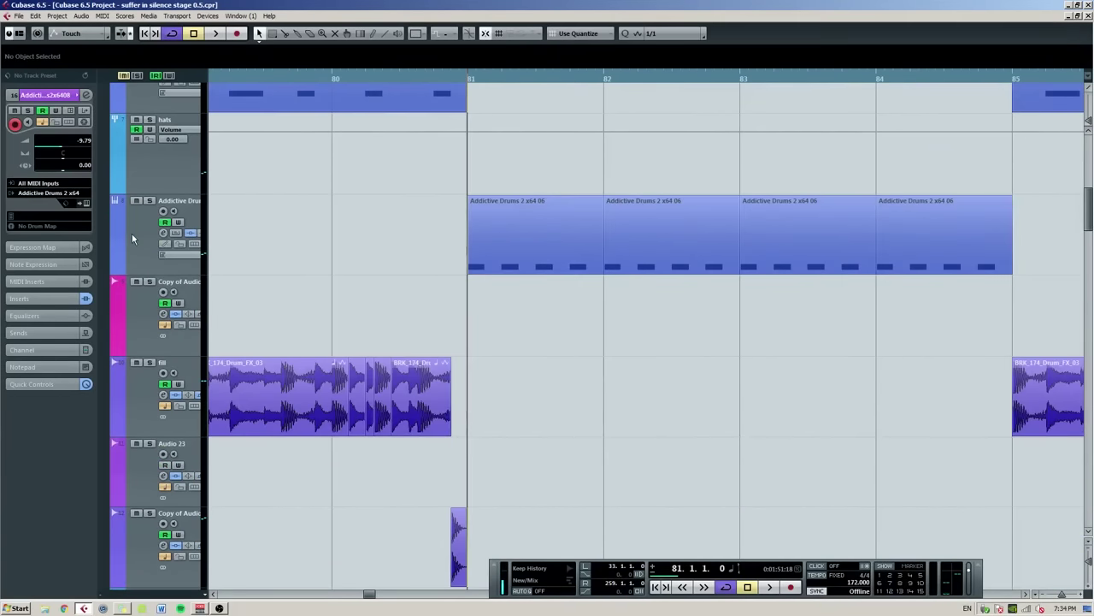
pyautogui.click(443, 205)
pyautogui.press('s')
pyautogui.press('space')
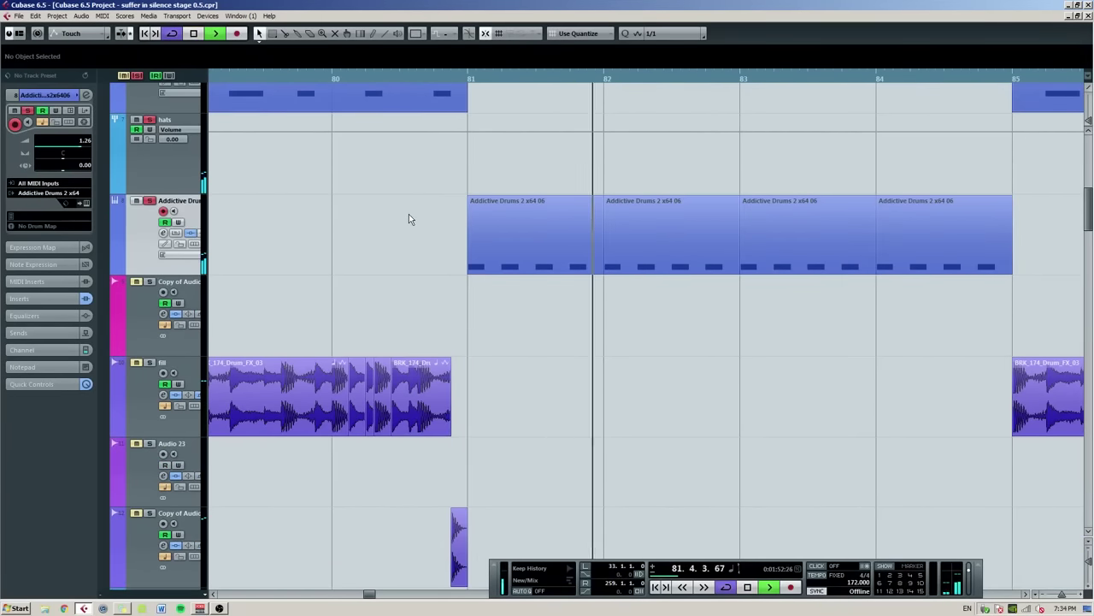
pyautogui.press('space')
# Open the soloed track's Addictive Drums 2 instrument, play its tambourine part from bar 81, stop, and close the instrument window
pyautogui.click(87, 203)
pyautogui.press('space')
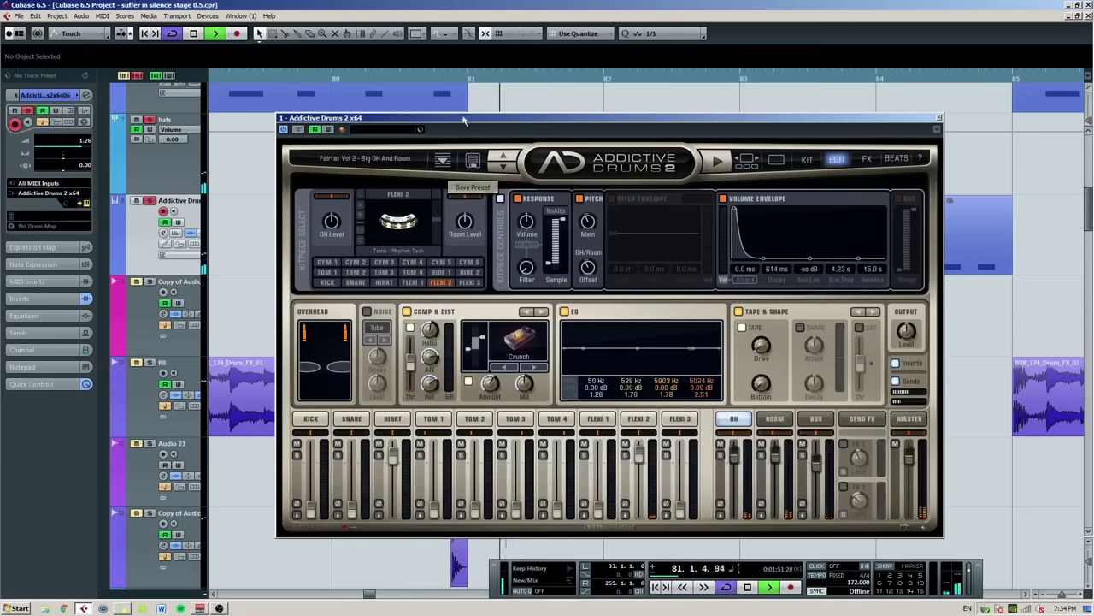
pyautogui.press('space')
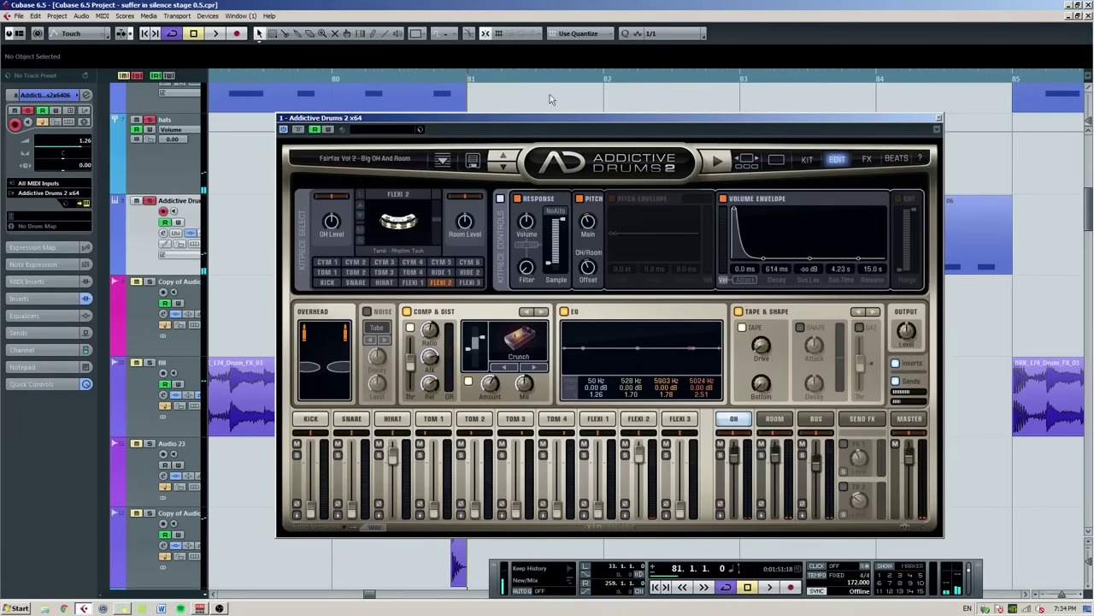
pyautogui.click(938, 117)
pyautogui.scroll(-2, 519, 224)
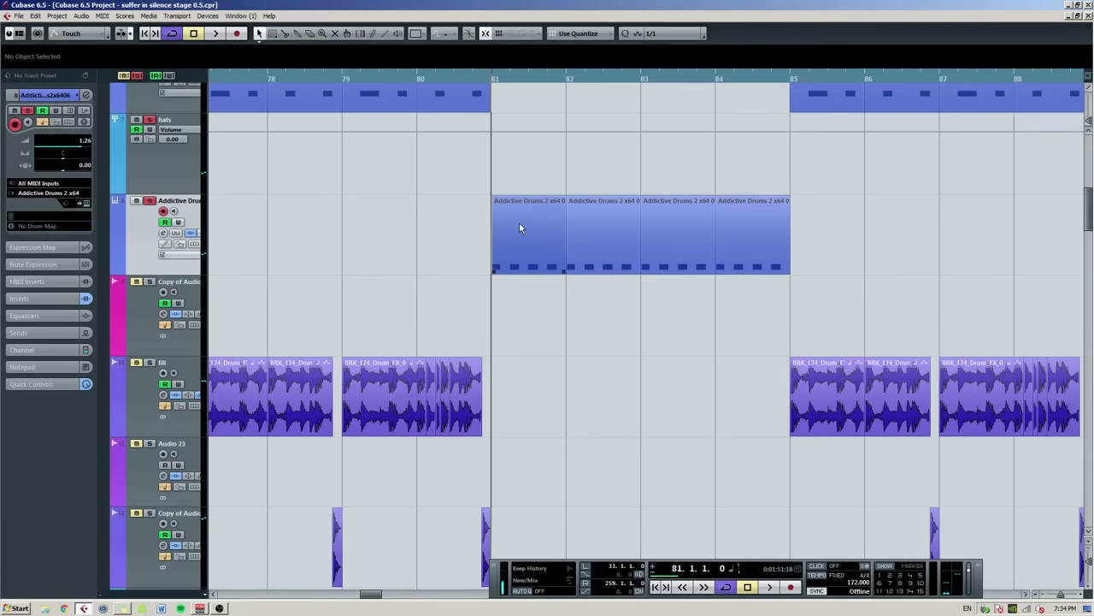
# Select the drums 2 folder track above the kick group and solo it
pyautogui.scroll(-3, 519, 222)
pyautogui.hscroll(-2, 519, 224)
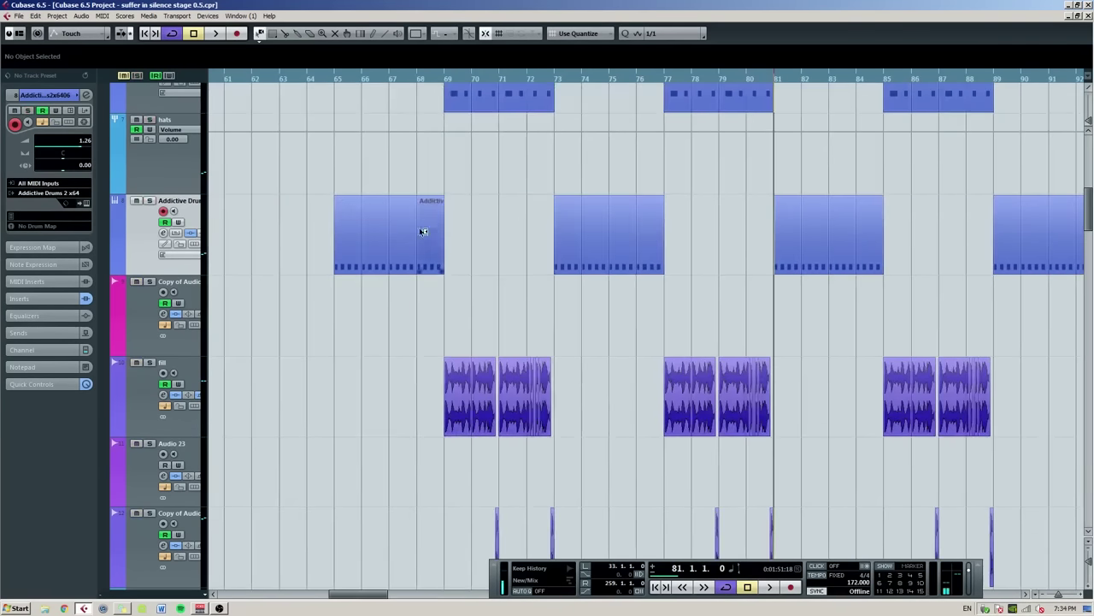
pyautogui.scroll(-3, 423, 235)
pyautogui.scroll(-4, 481, 235)
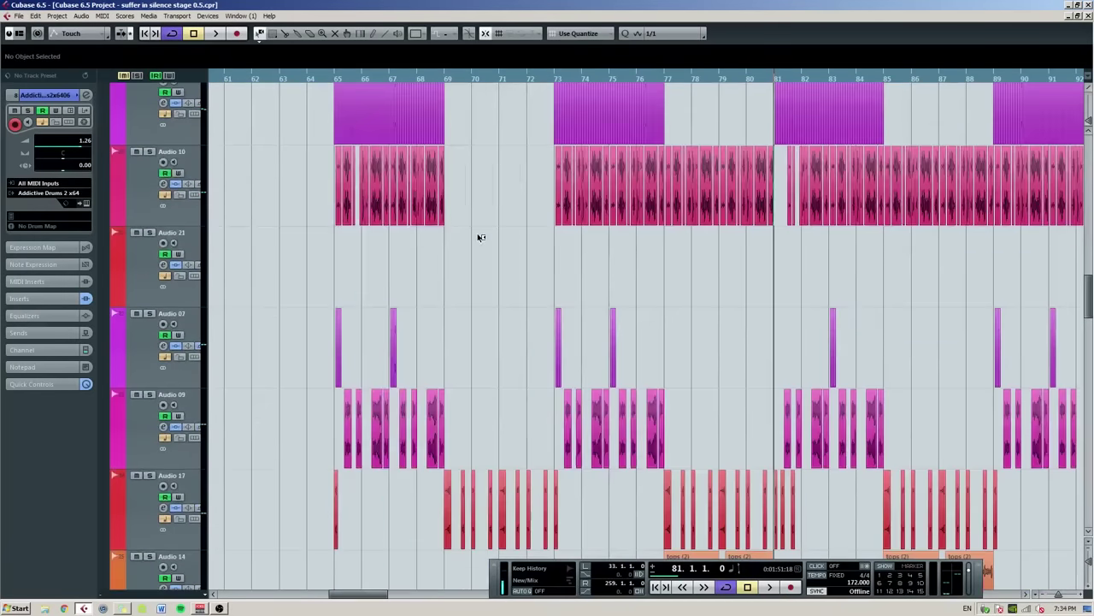
pyautogui.scroll(8, 479, 240)
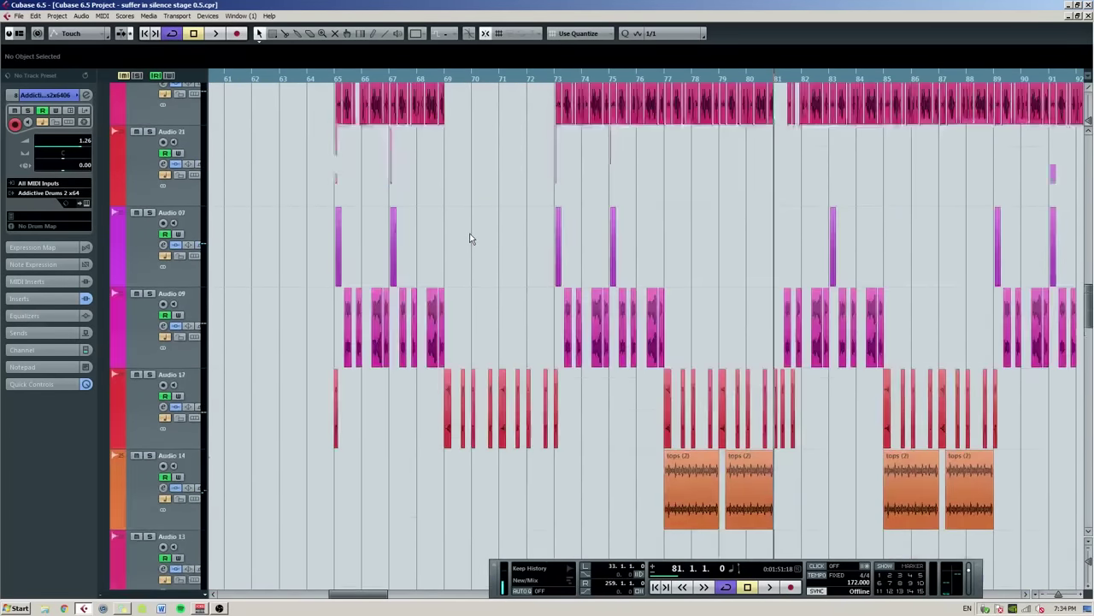
pyautogui.scroll(6, 470, 235)
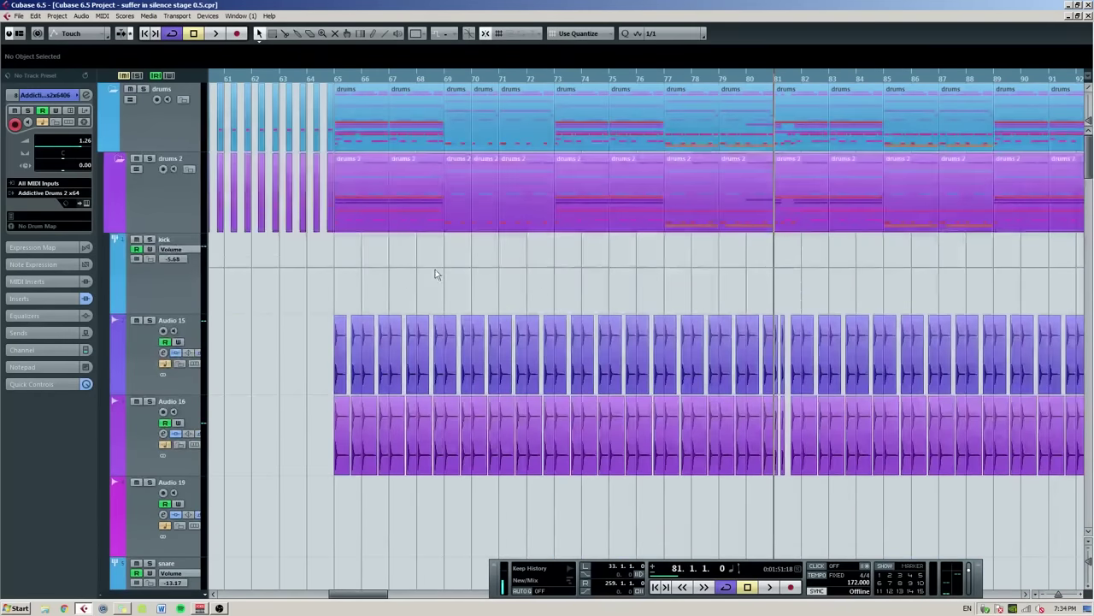
pyautogui.click(162, 218)
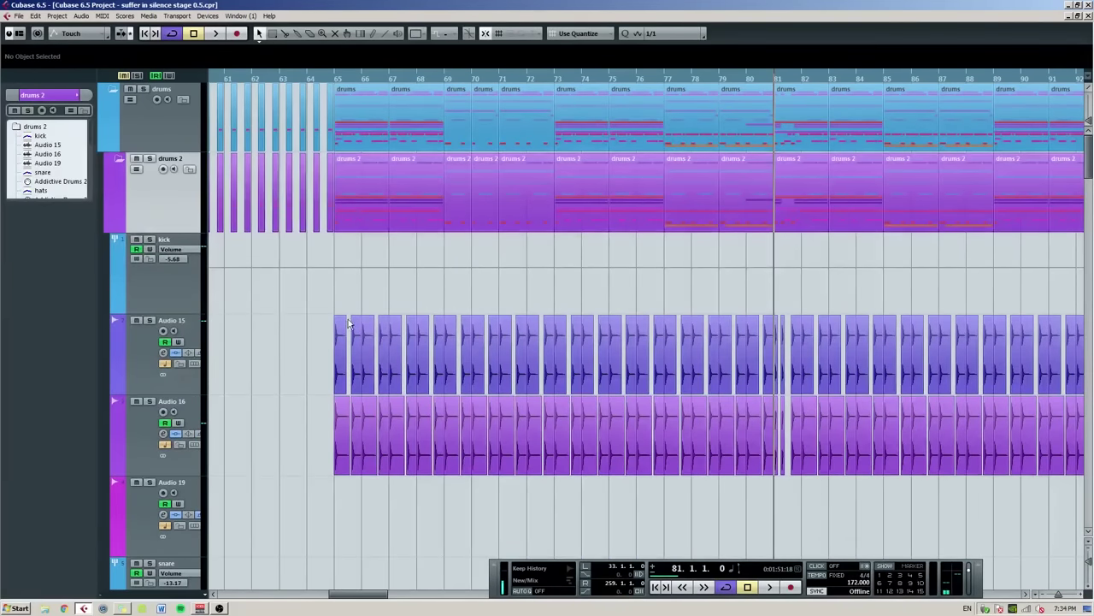
pyautogui.press('s')
# Select the kick and snare group tracks in turn to review their insert effects, continuing toward the hats group
pyautogui.scroll(-2, 303, 301)
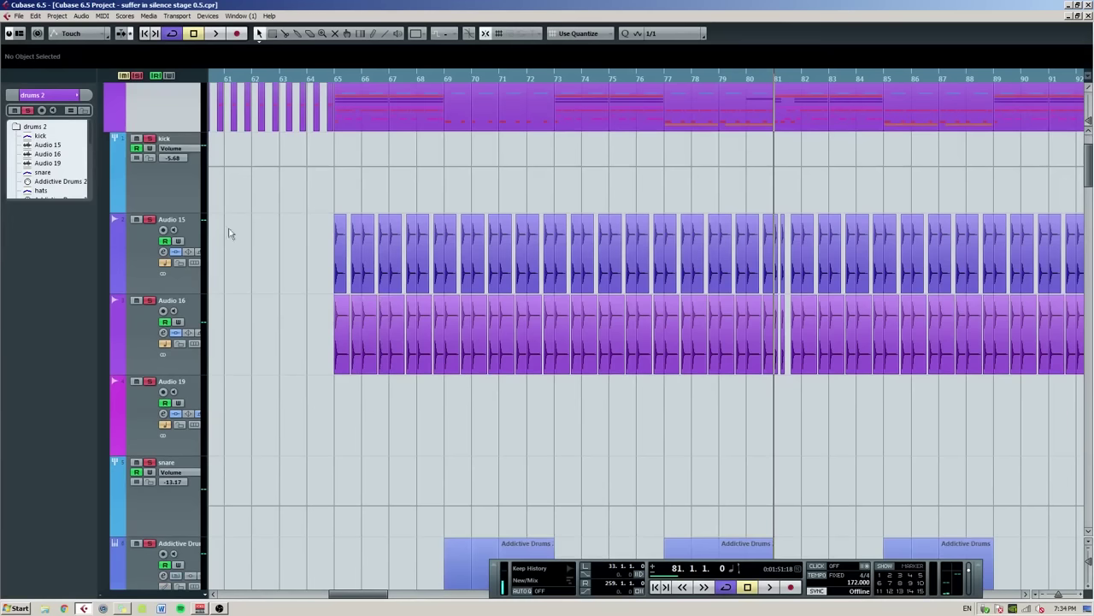
pyautogui.click(152, 188)
pyautogui.scroll(-6, 272, 272)
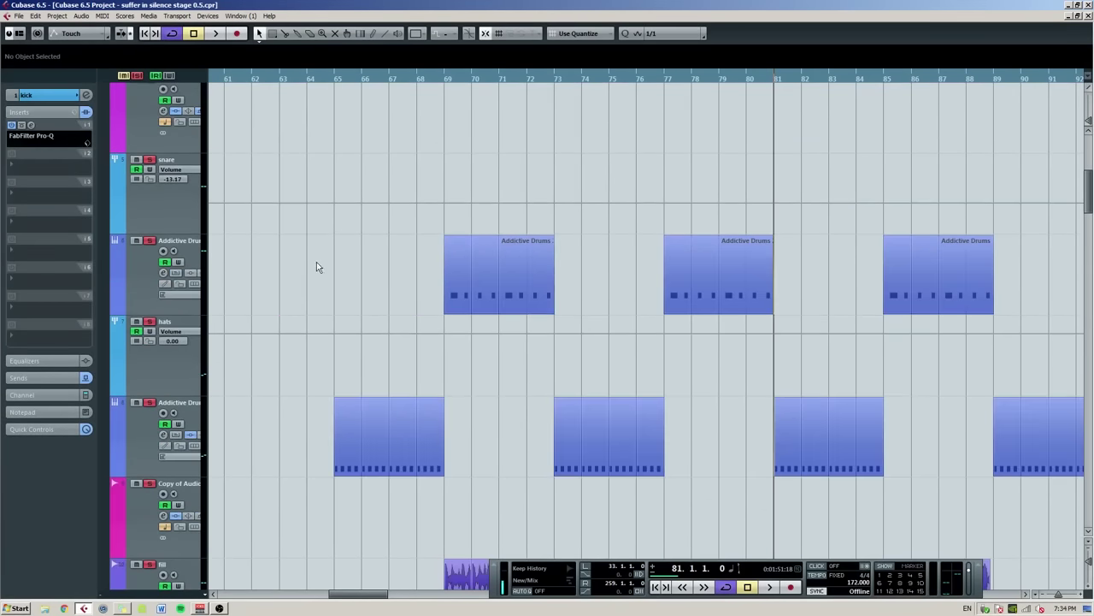
pyautogui.click(154, 212)
pyautogui.scroll(-2, 326, 269)
pyautogui.scroll(-2, 325, 263)
pyautogui.scroll(2, 263, 240)
pyautogui.scroll(-1, 291, 249)
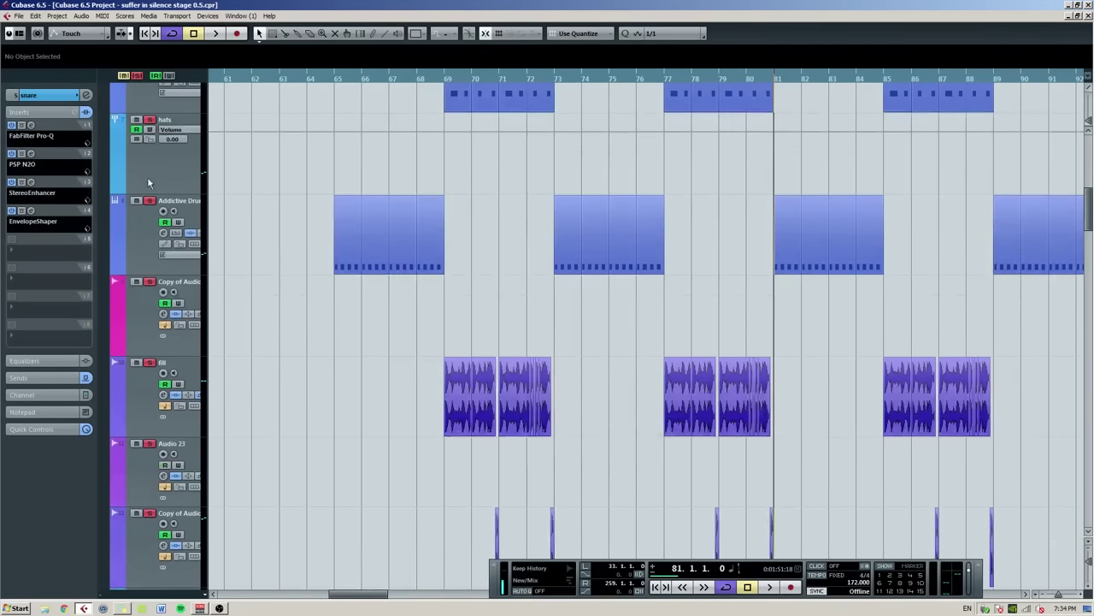
# Find the drums 2 group track and inspect the PSP VintageWarmer2 settings in its inserts
pyautogui.scroll(-12, 313, 302)
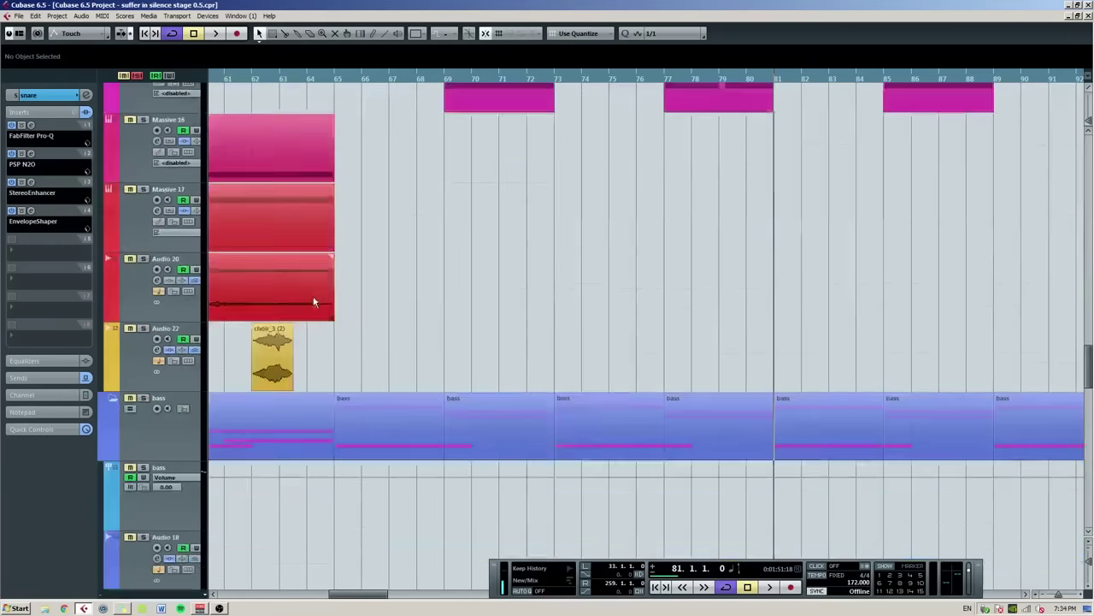
pyautogui.scroll(8, 218, 272)
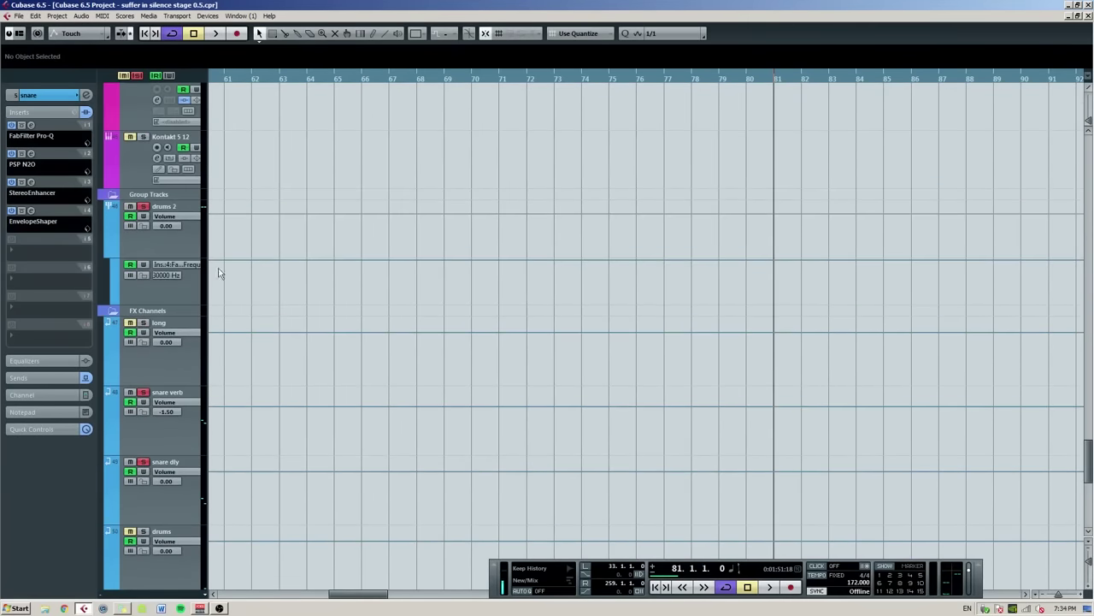
pyautogui.click(186, 235)
pyautogui.click(30, 154)
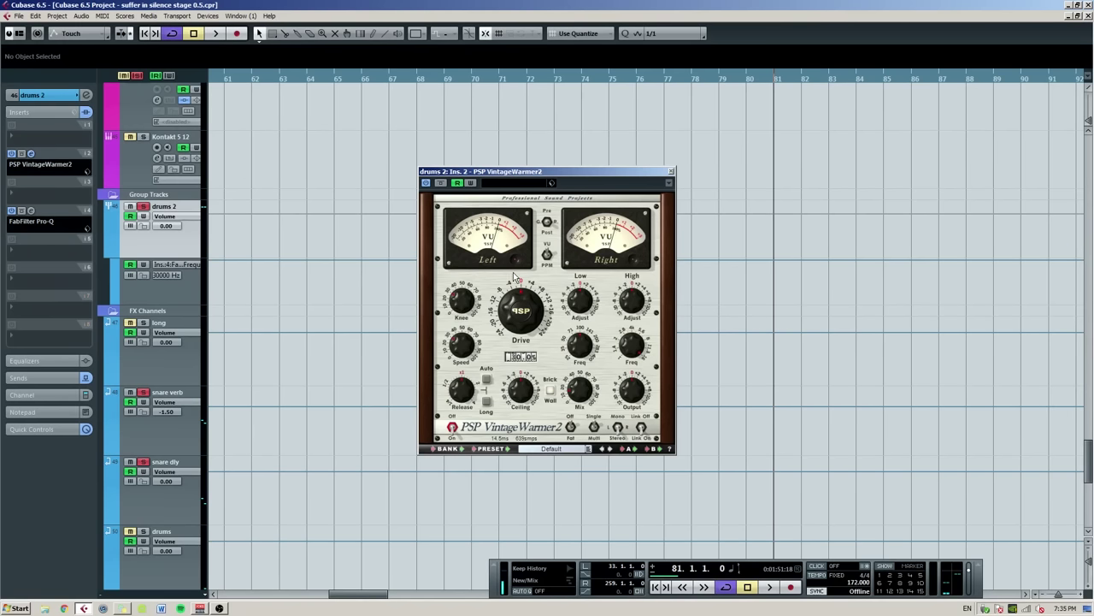
pyautogui.moveTo(463, 348)
pyautogui.click(671, 173)
# Inspect the FabFilter Pro-Q curve on the drums 2 group and show the group's effect sends
pyautogui.click(31, 211)
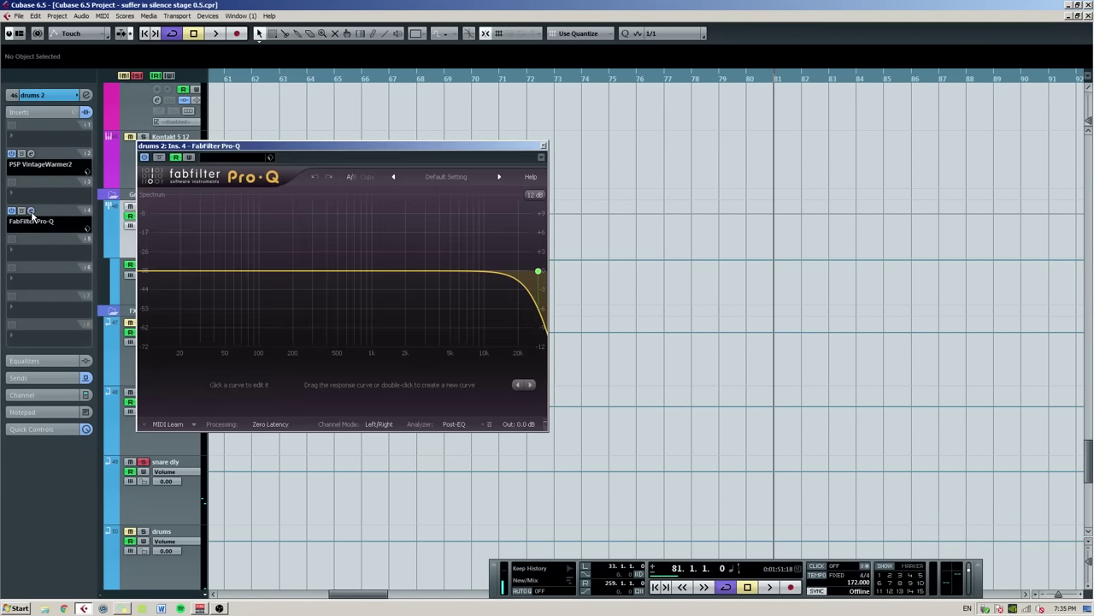
pyautogui.click(544, 146)
pyautogui.click(31, 378)
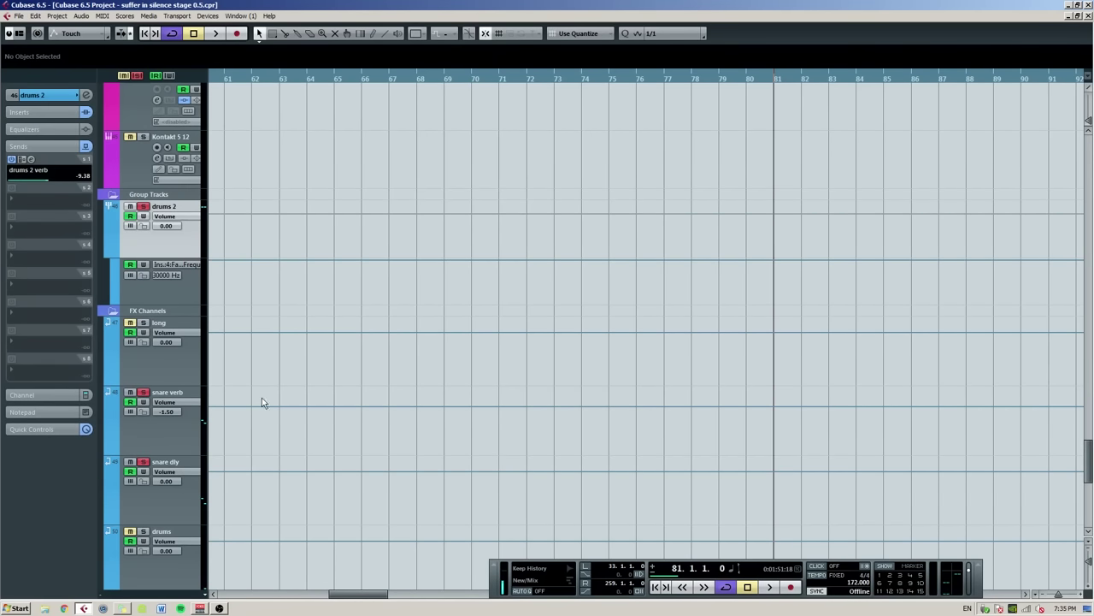
# Look over the kick, snare, hats, fill and percussion tracks of the section starting at bar 65
pyautogui.scroll(6, 376, 325)
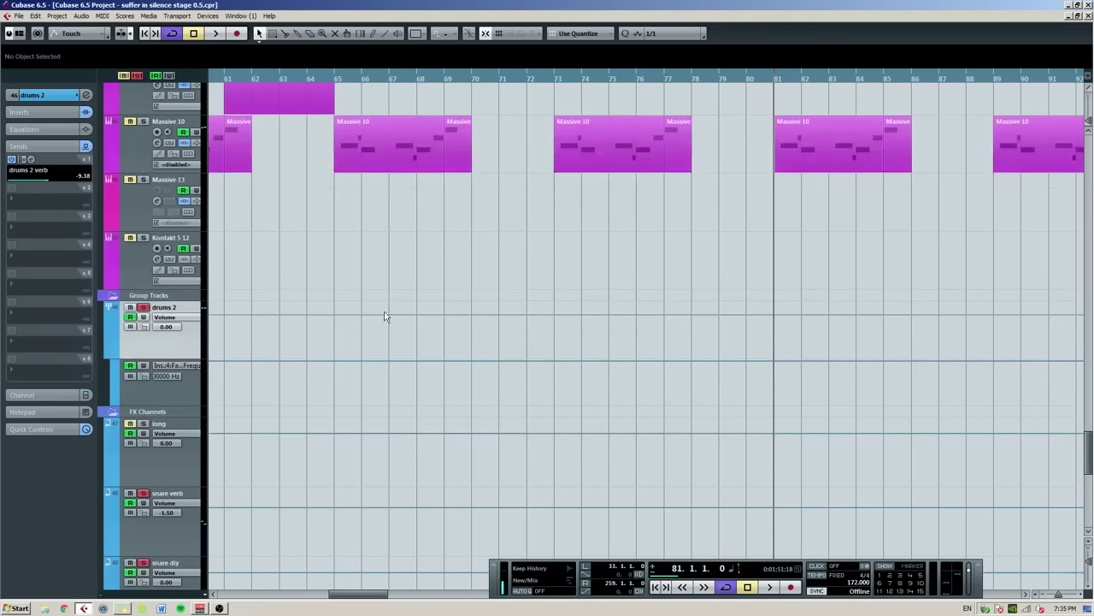
pyautogui.scroll(-5, 376, 318)
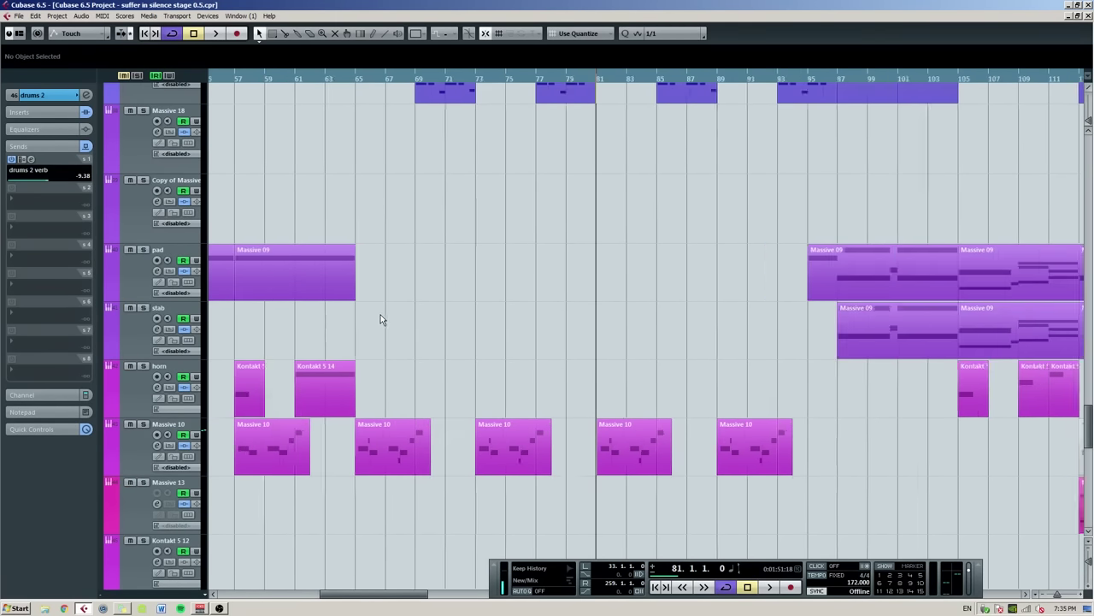
pyautogui.scroll(4, 381, 319)
pyautogui.scroll(10, 381, 320)
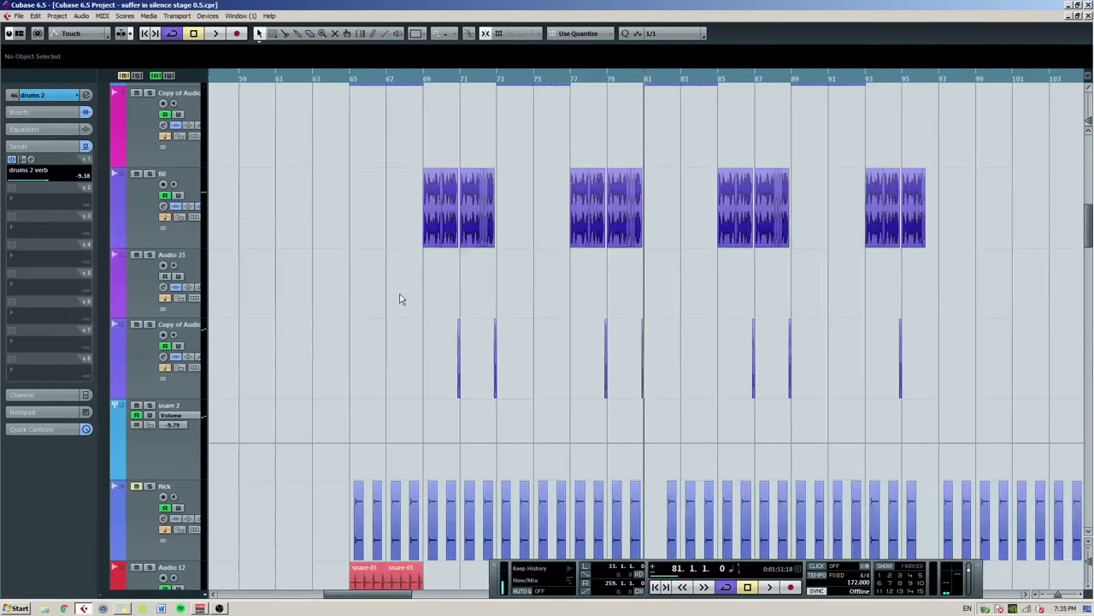
pyautogui.scroll(4, 396, 292)
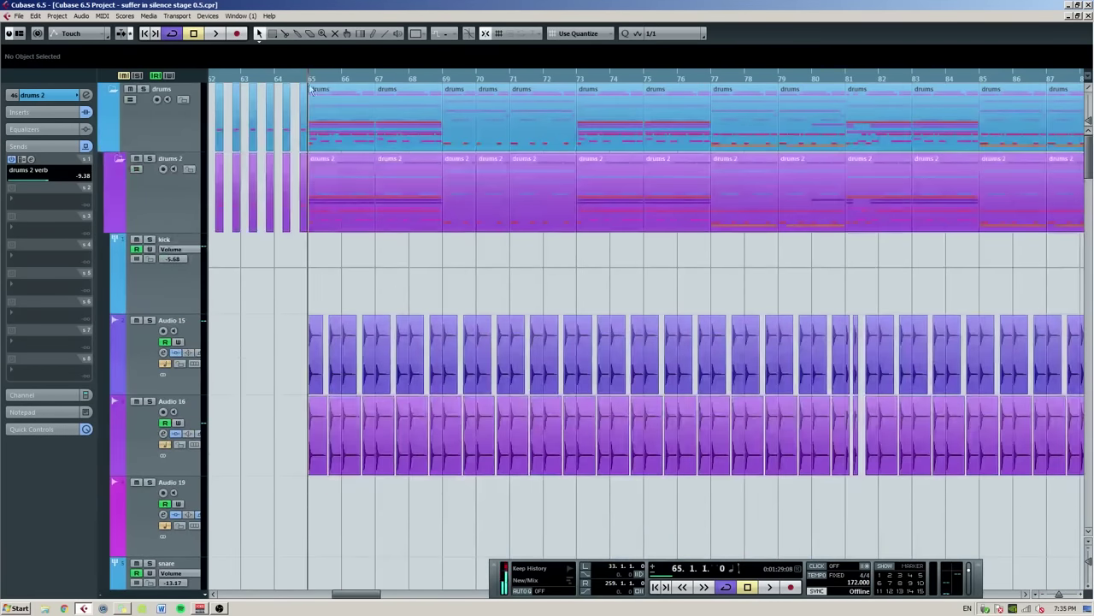
pyautogui.scroll(3, 342, 290)
pyautogui.scroll(-2, 340, 227)
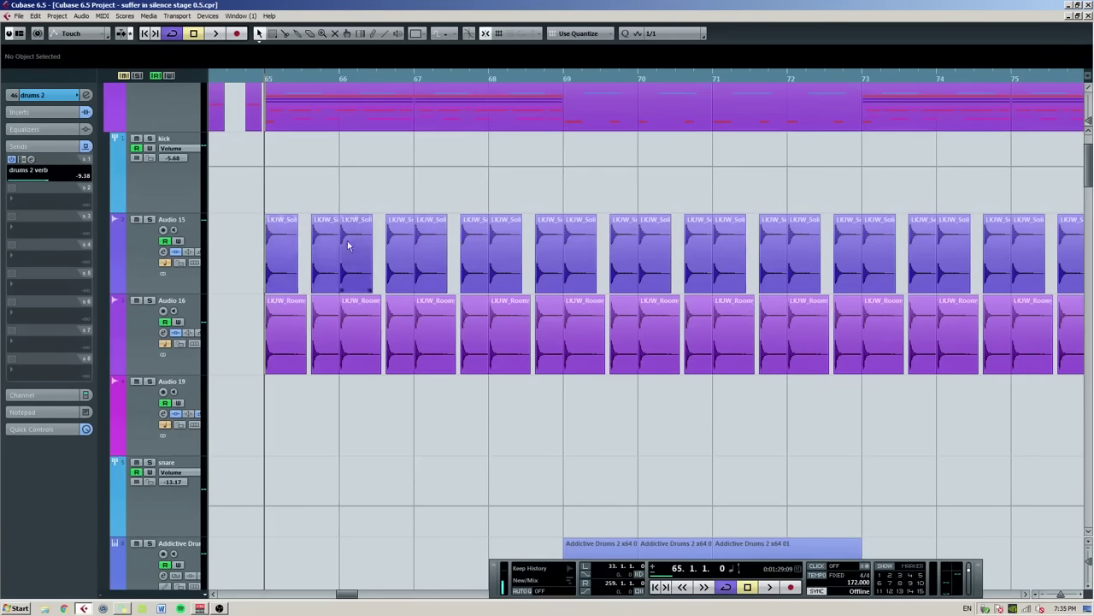
pyautogui.scroll(-4, 352, 291)
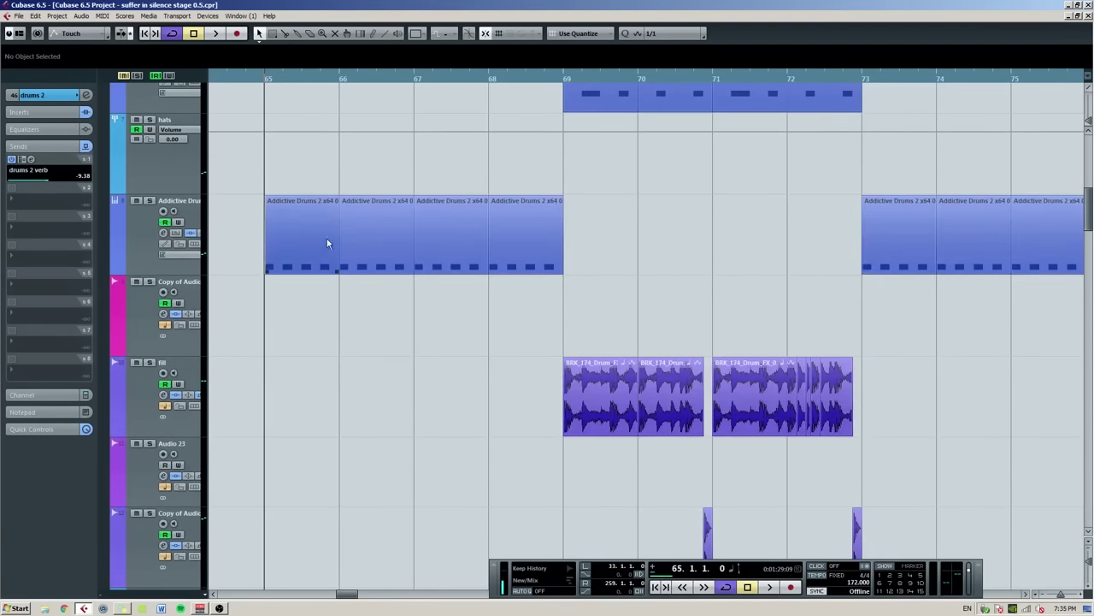
pyautogui.scroll(-4, 500, 334)
pyautogui.scroll(-6, 423, 368)
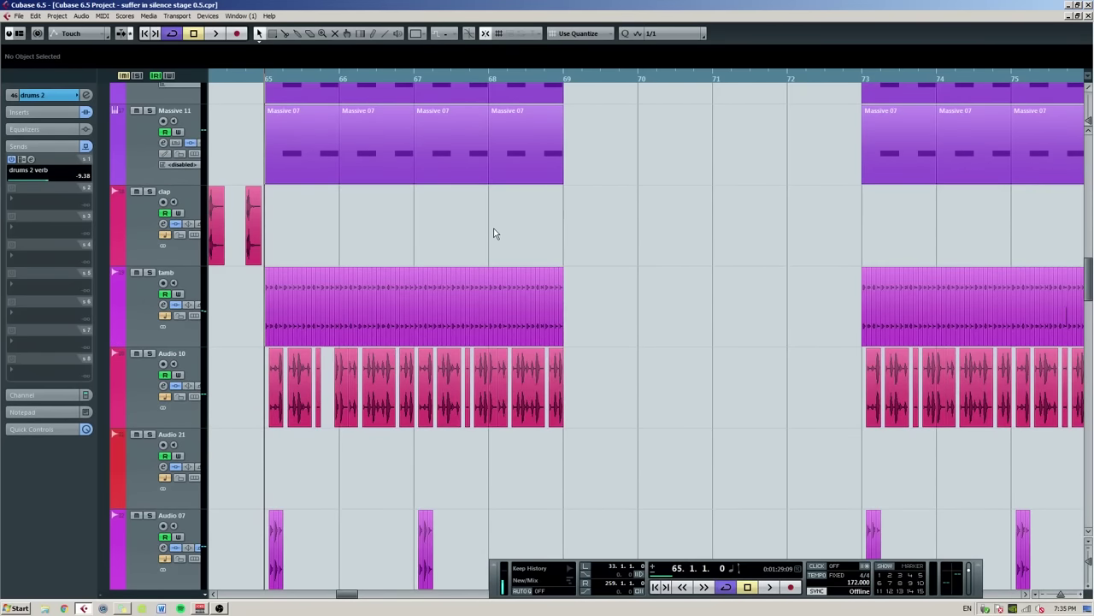
pyautogui.scroll(-2, 493, 232)
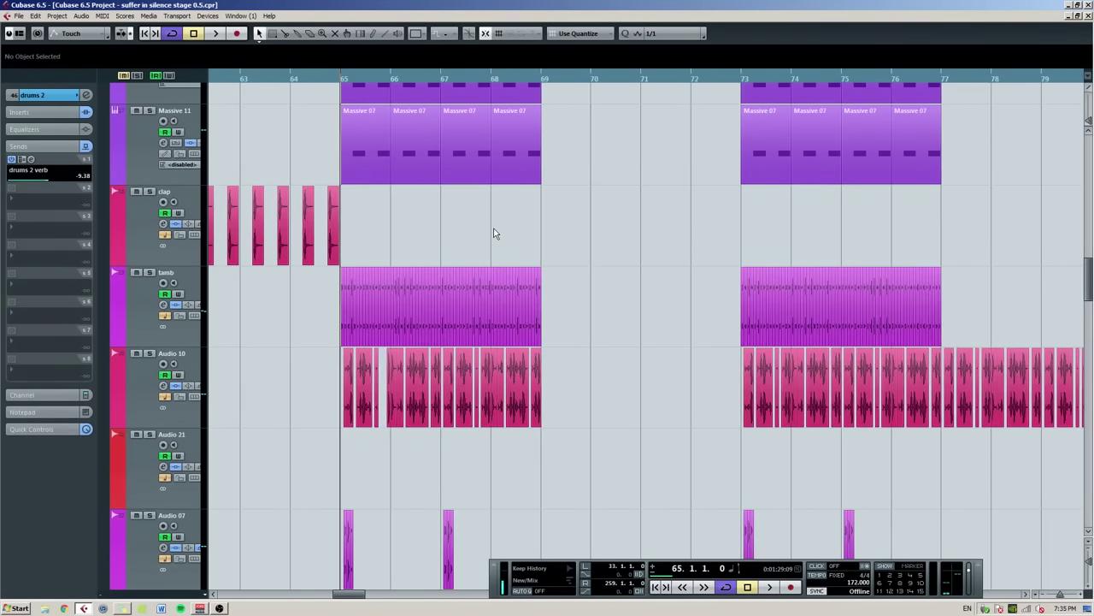
pyautogui.scroll(-4, 494, 232)
# Examine the misc and bass folder tracks and their Massive parts from bar 65 onward
pyautogui.scroll(-5, 493, 232)
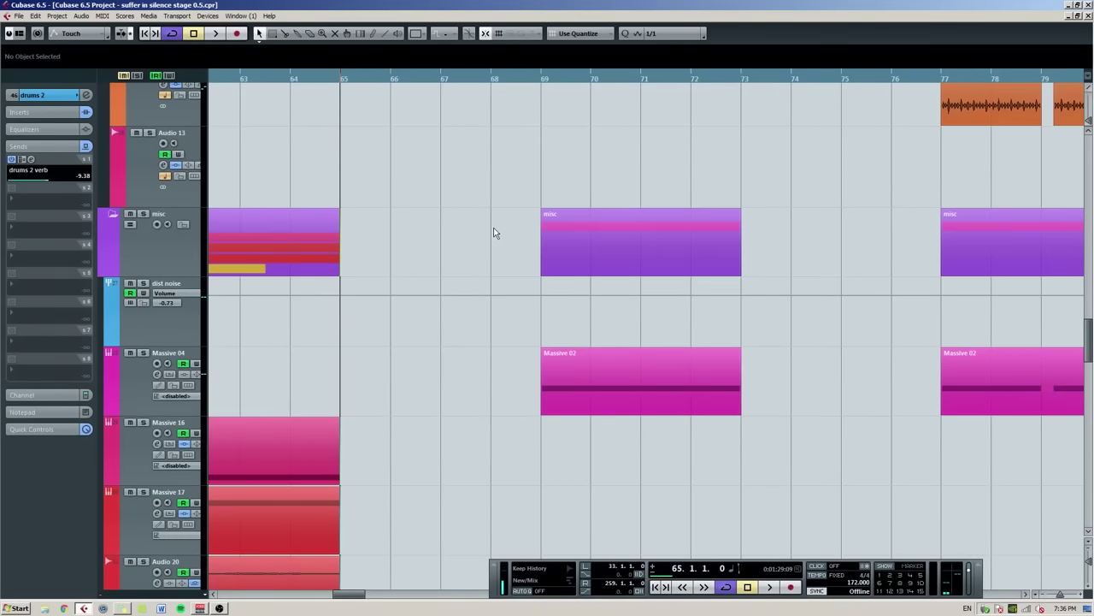
pyautogui.scroll(-3, 493, 233)
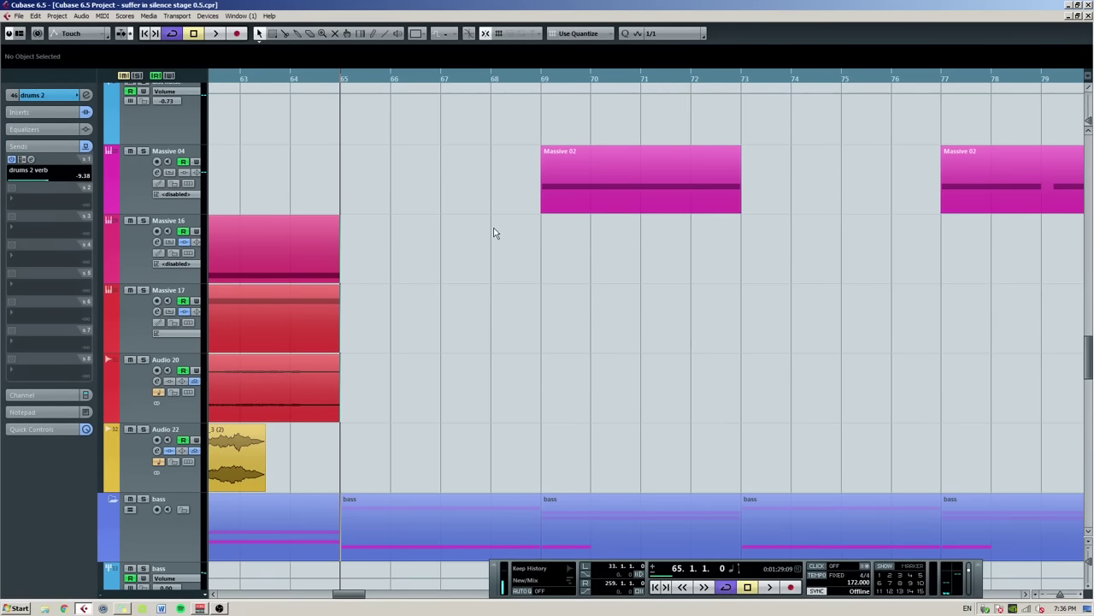
pyautogui.scroll(-2, 484, 221)
pyautogui.hscroll(3, 482, 232)
pyautogui.scroll(-2, 475, 233)
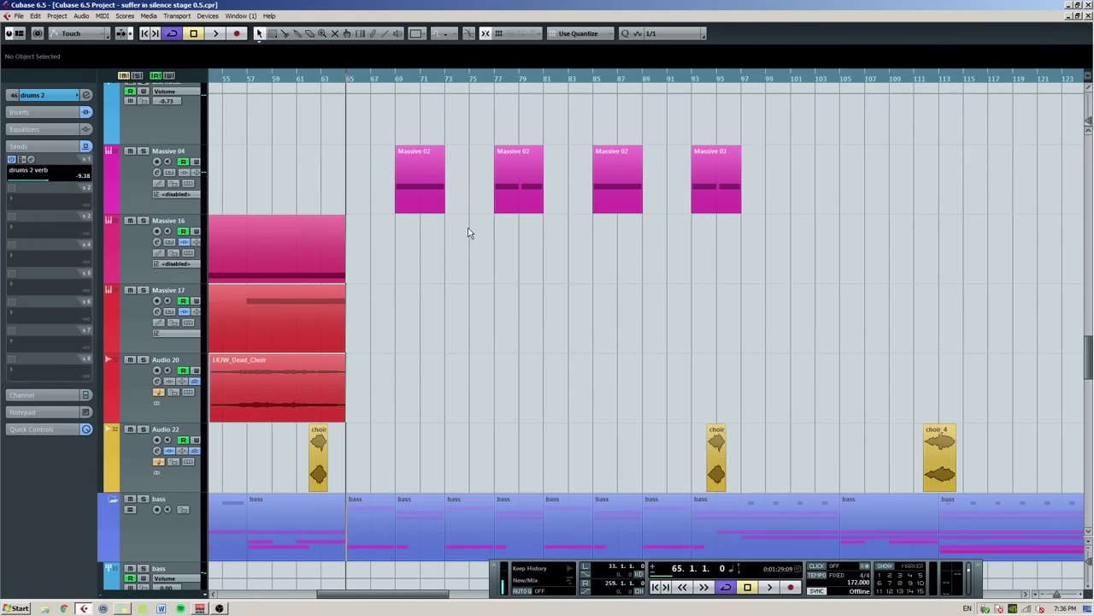
pyautogui.hscroll(3, 466, 233)
pyautogui.scroll(-1, 460, 235)
pyautogui.scroll(-4, 420, 272)
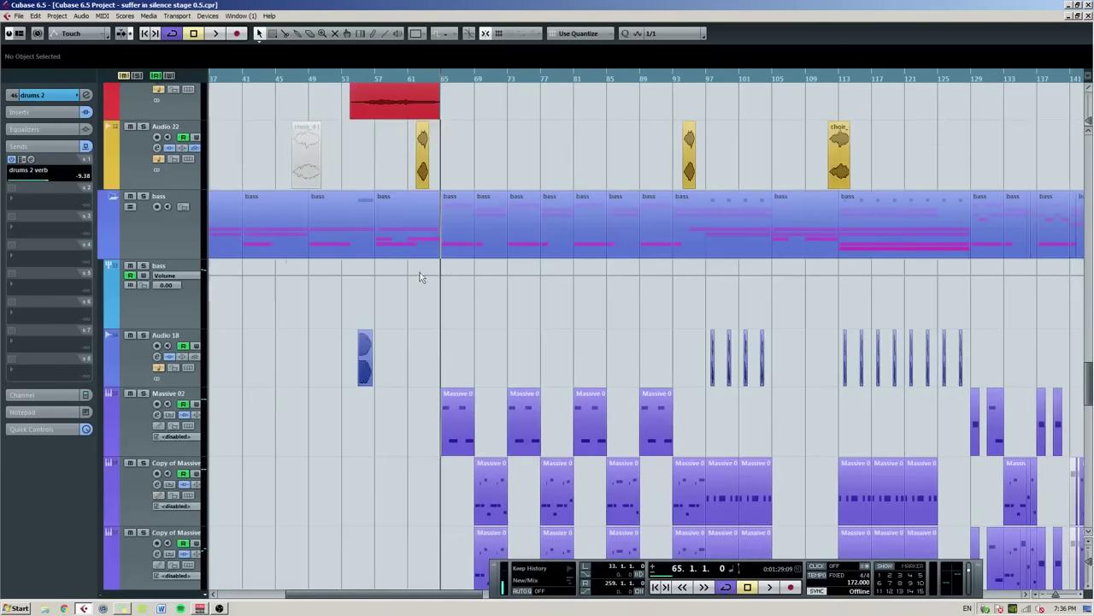
pyautogui.scroll(3, 479, 272)
pyautogui.scroll(-1, 479, 272)
pyautogui.scroll(1, 439, 254)
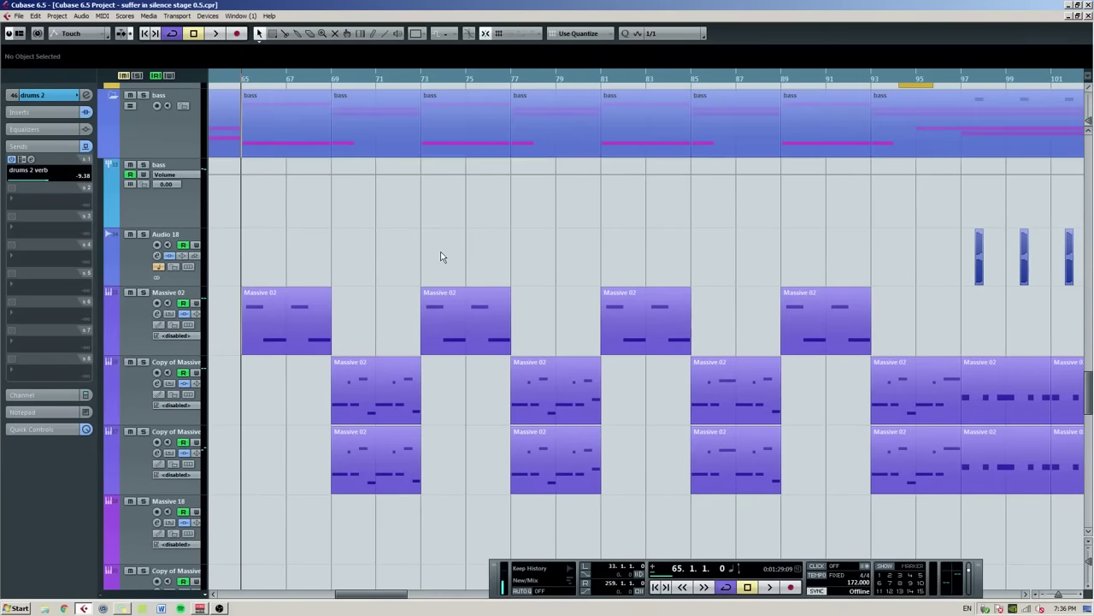
# Solo the bass folder and review the tracks it contains
pyautogui.click(163, 124)
pyautogui.scroll(-8, 406, 189)
pyautogui.scroll(5, 406, 189)
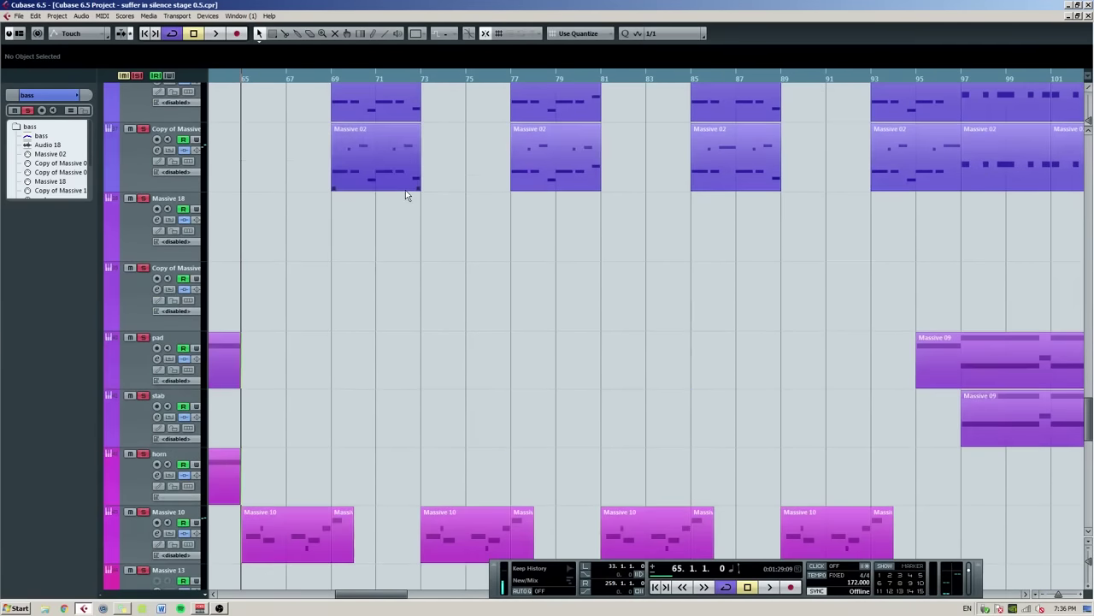
pyautogui.scroll(3, 350, 428)
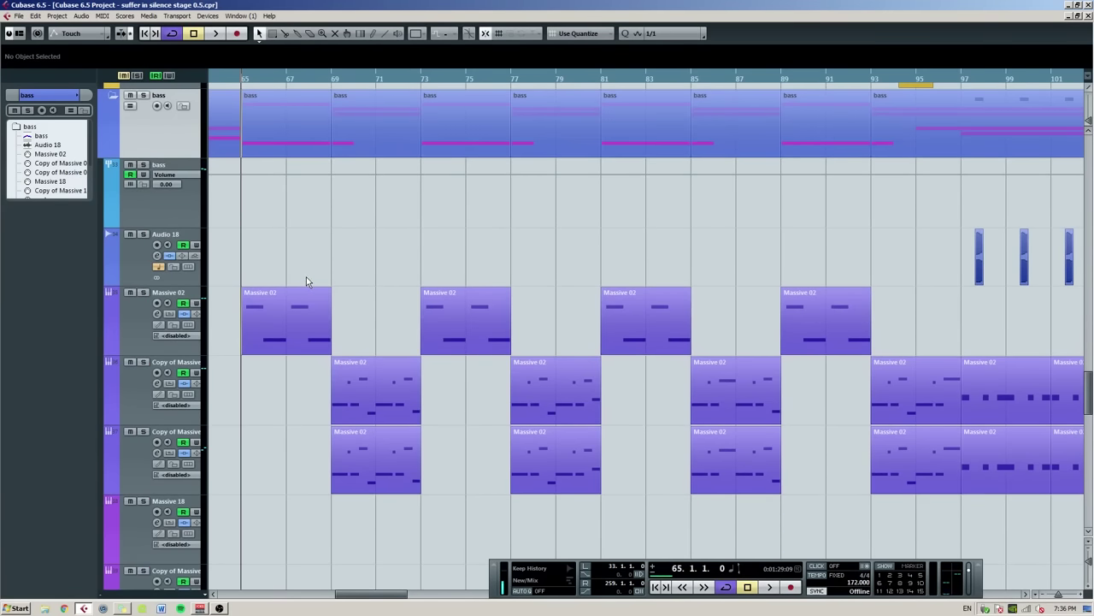
# Solo the Massive 02 track and its two copies below while playing the bass section from bar 65
pyautogui.press('h')
pyautogui.click(133, 329)
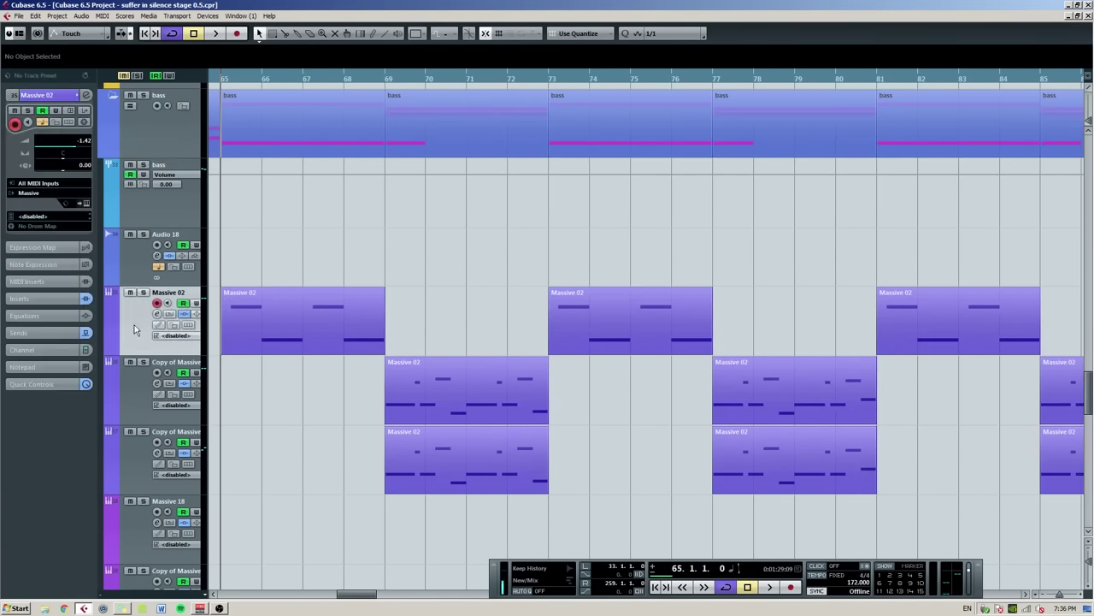
pyautogui.press('s')
pyautogui.press('space')
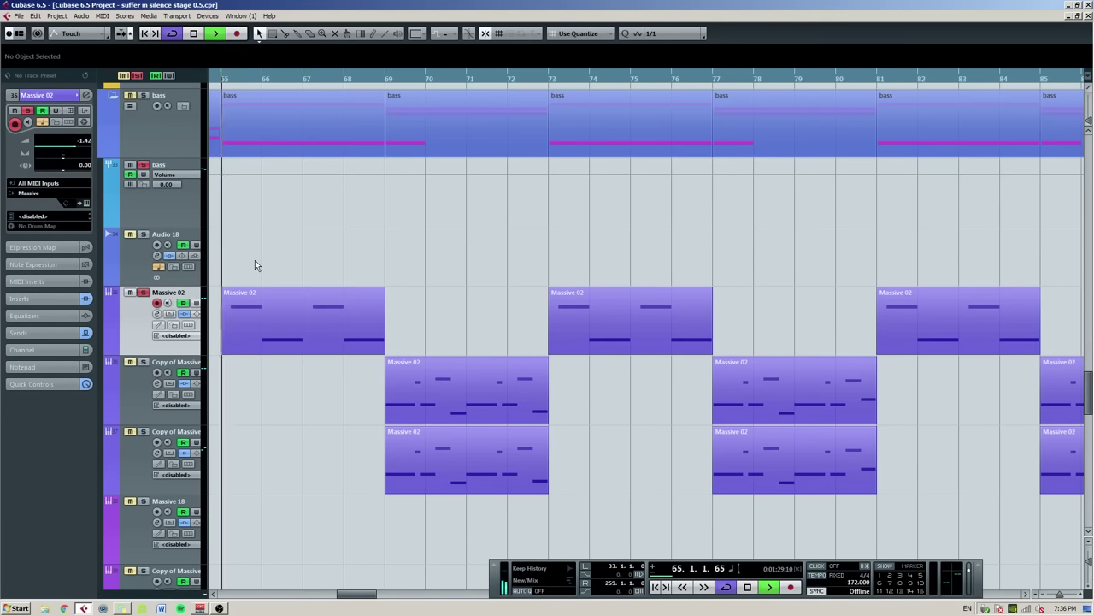
pyautogui.press('Down')
pyautogui.press('Down')
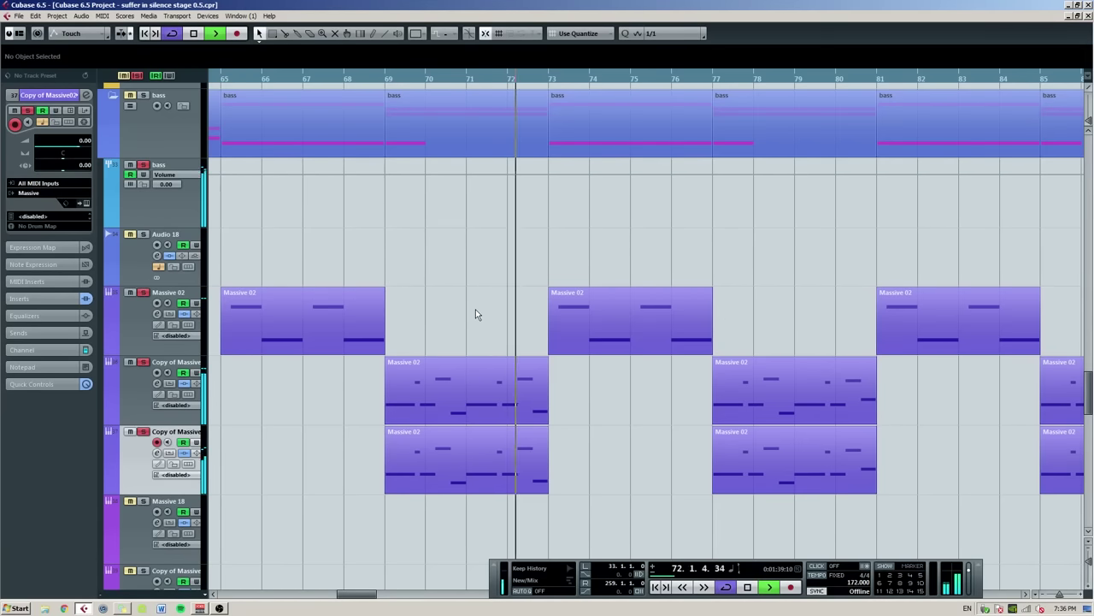
pyautogui.press('space')
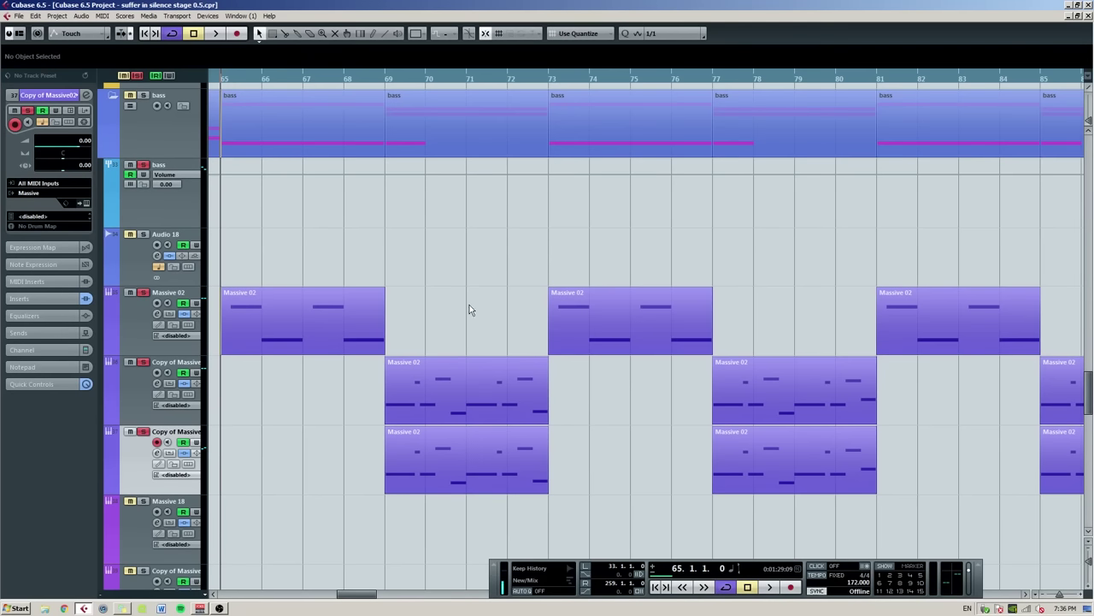
# Open the Massive instrument of the Massive 02 track and reposition its window over the arrangement
pyautogui.click(140, 321)
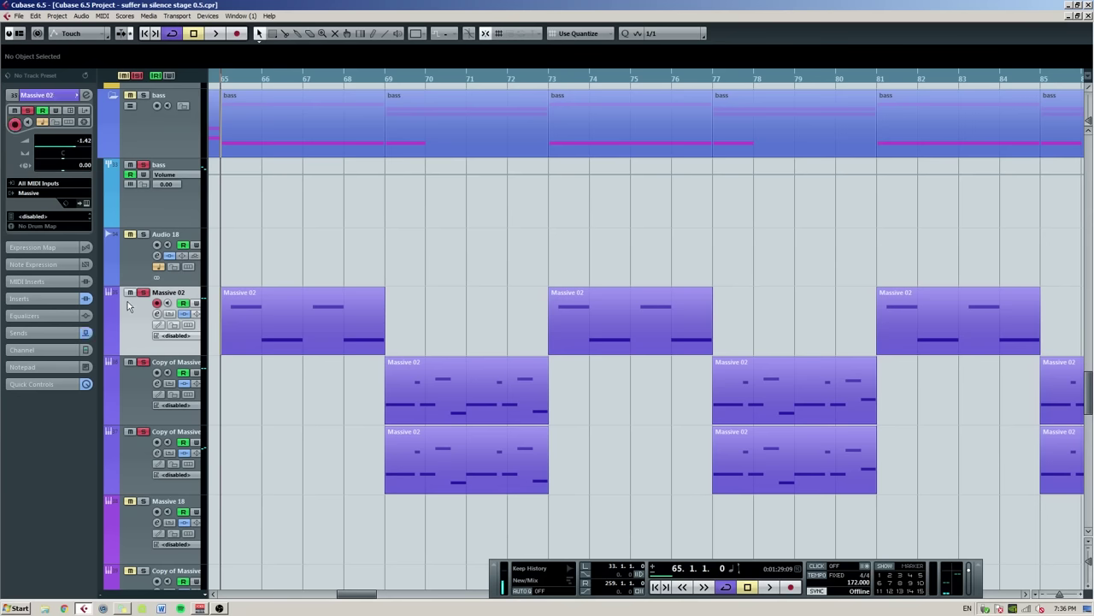
pyautogui.click(86, 203)
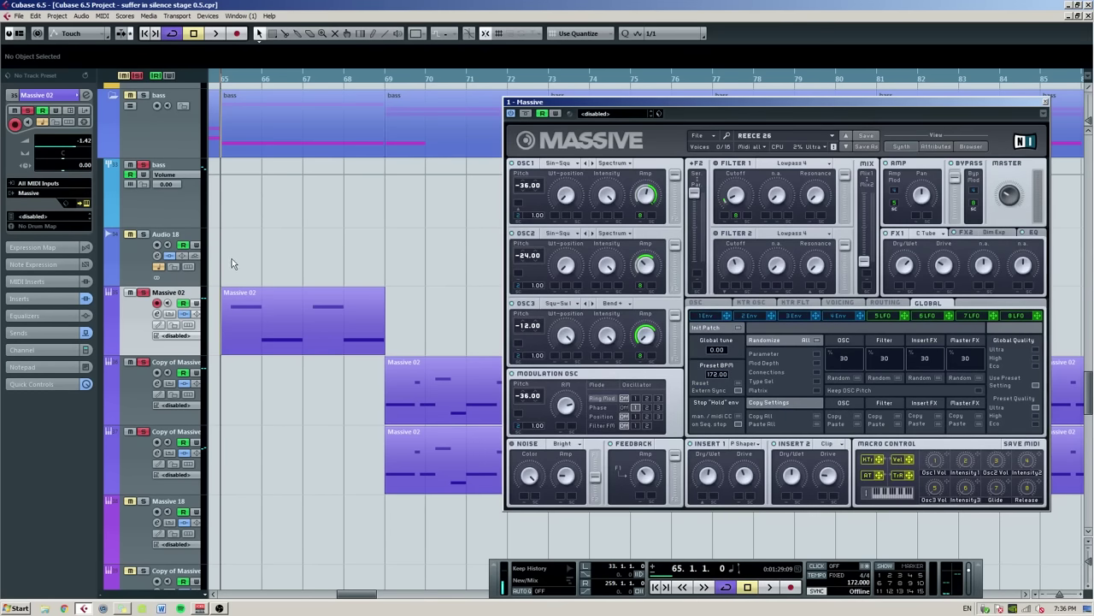
pyautogui.moveTo(602, 108); pyautogui.dragTo(547, 106)
# Audition the bass from bar 65 with reading of the bass group's FabFilter frequency automation turned off, and show the group's inserts
pyautogui.click(108, 221)
pyautogui.click(108, 222)
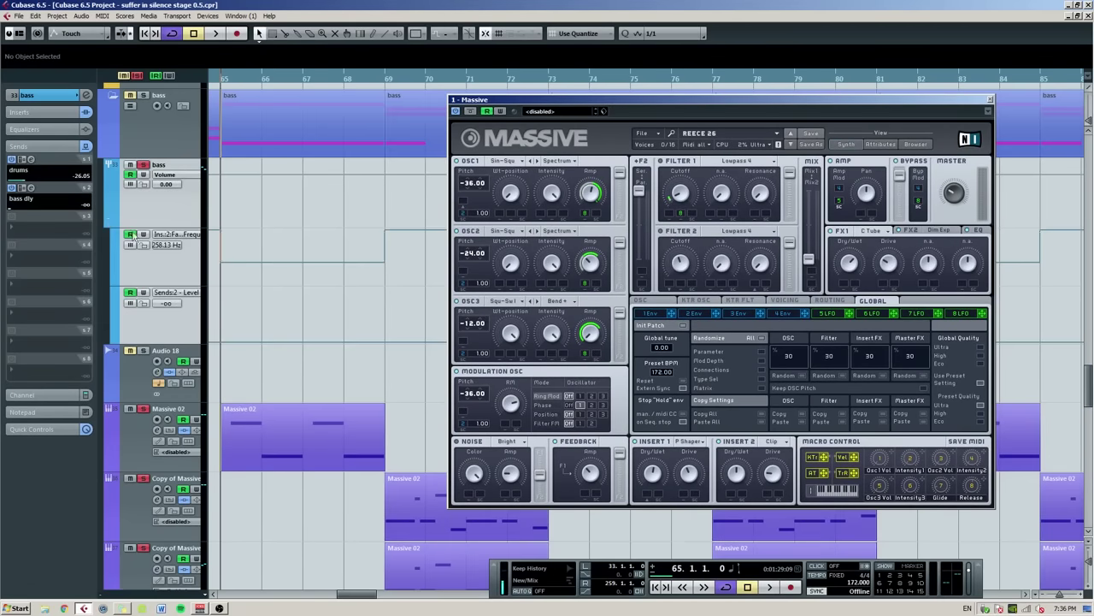
pyautogui.click(129, 234)
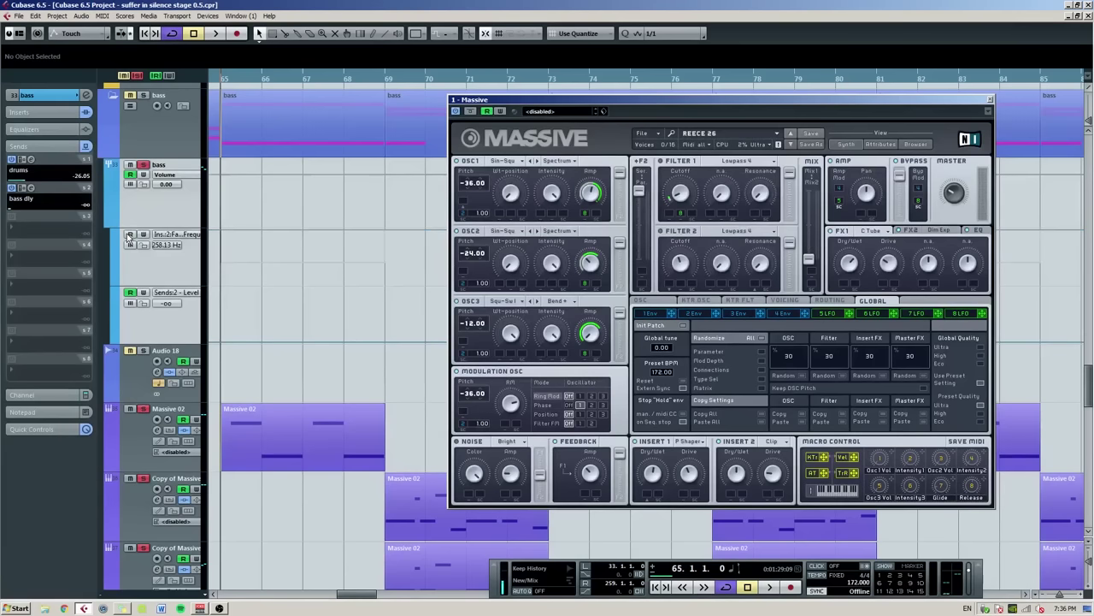
pyautogui.press('space')
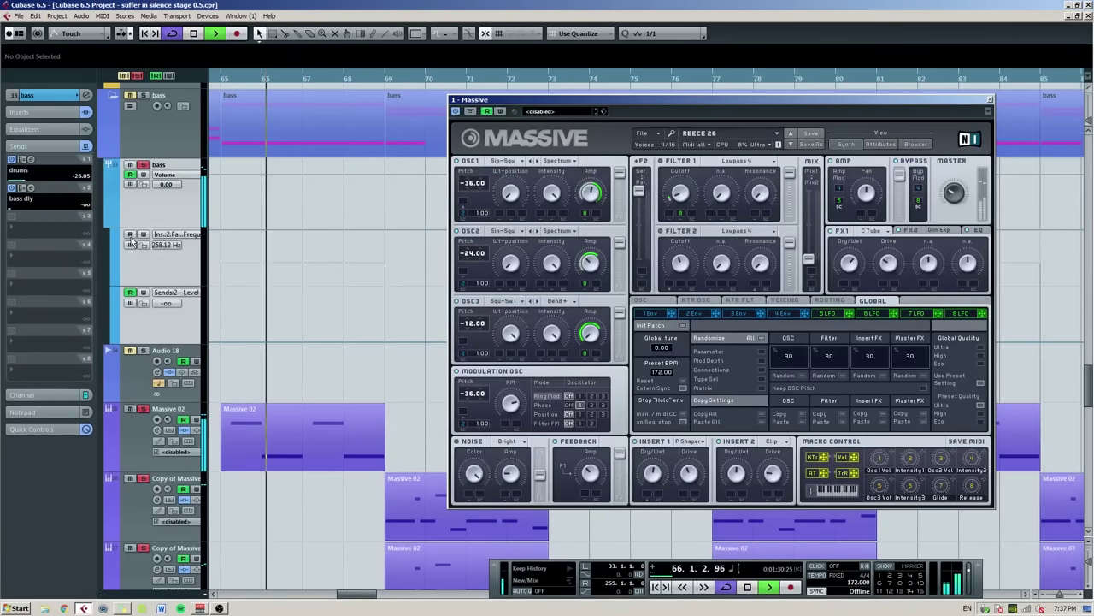
pyautogui.click(34, 112)
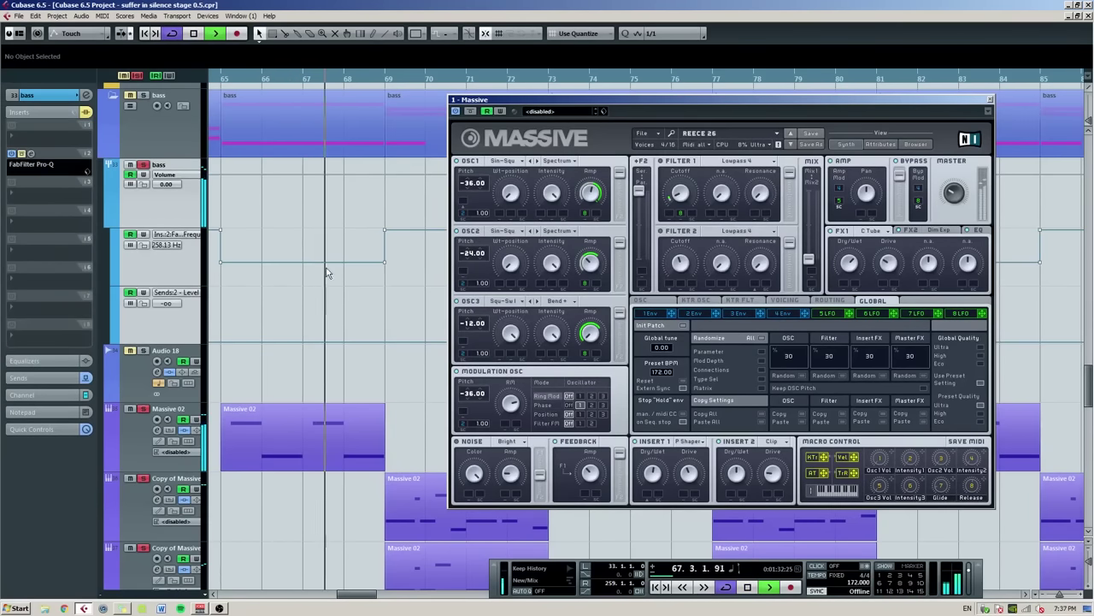
pyautogui.press('space')
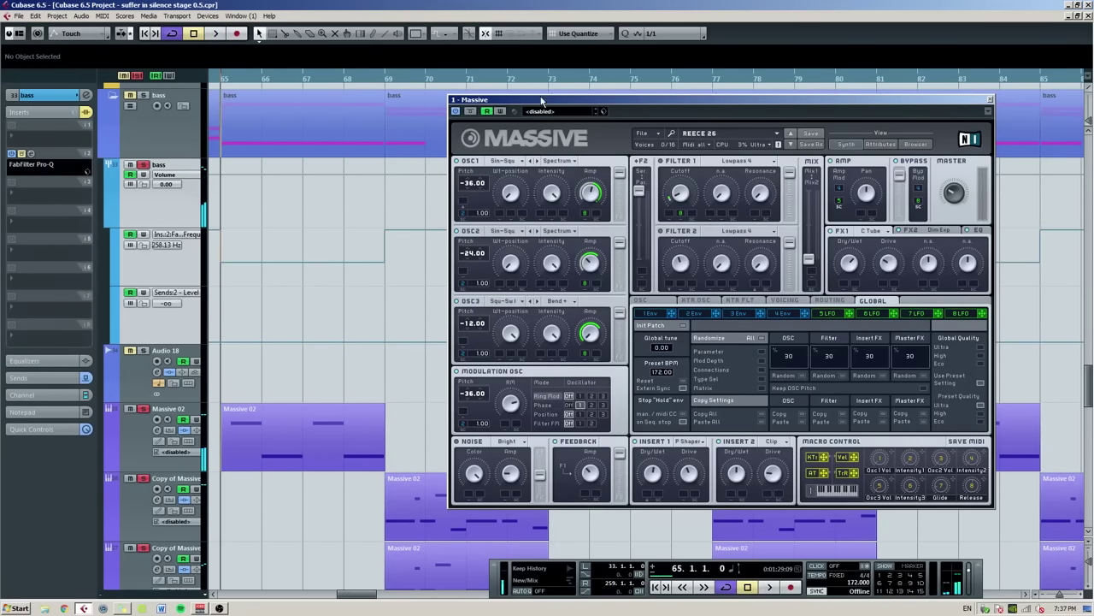
# Examine the unison Voicing page and the 8 LFO settings of the REECE 26 patch in Massive
pyautogui.moveTo(545, 99); pyautogui.dragTo(443, 94)
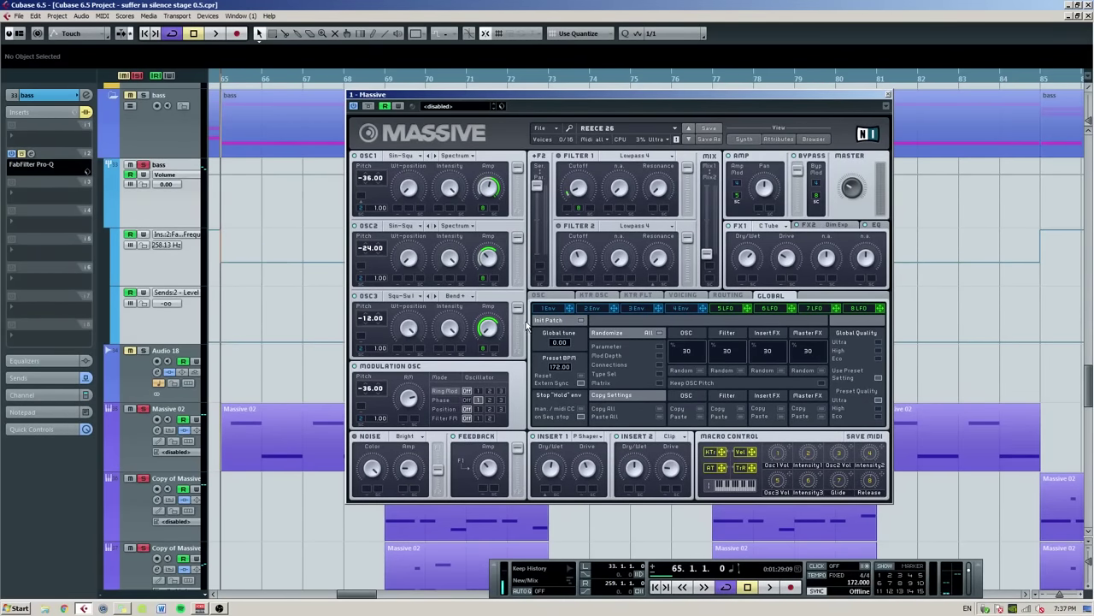
pyautogui.click(684, 296)
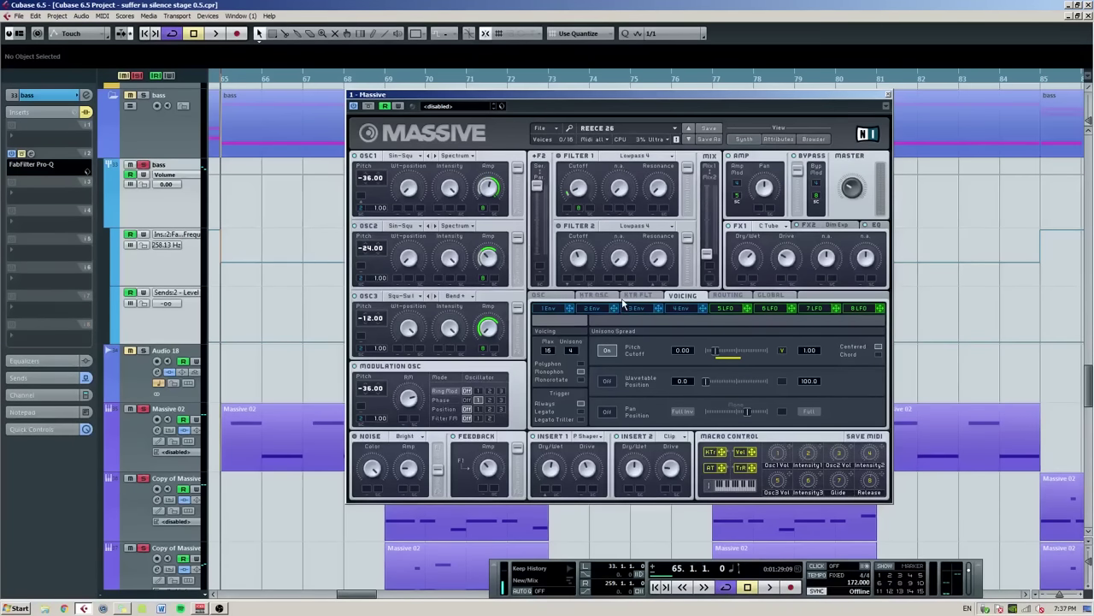
pyautogui.click(851, 309)
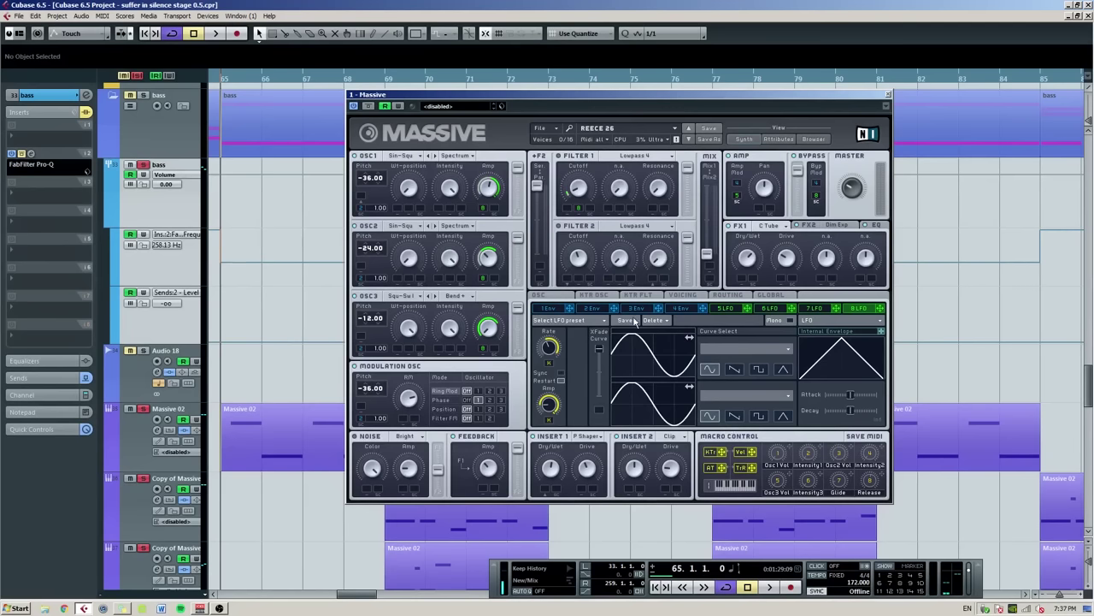
pyautogui.click(684, 295)
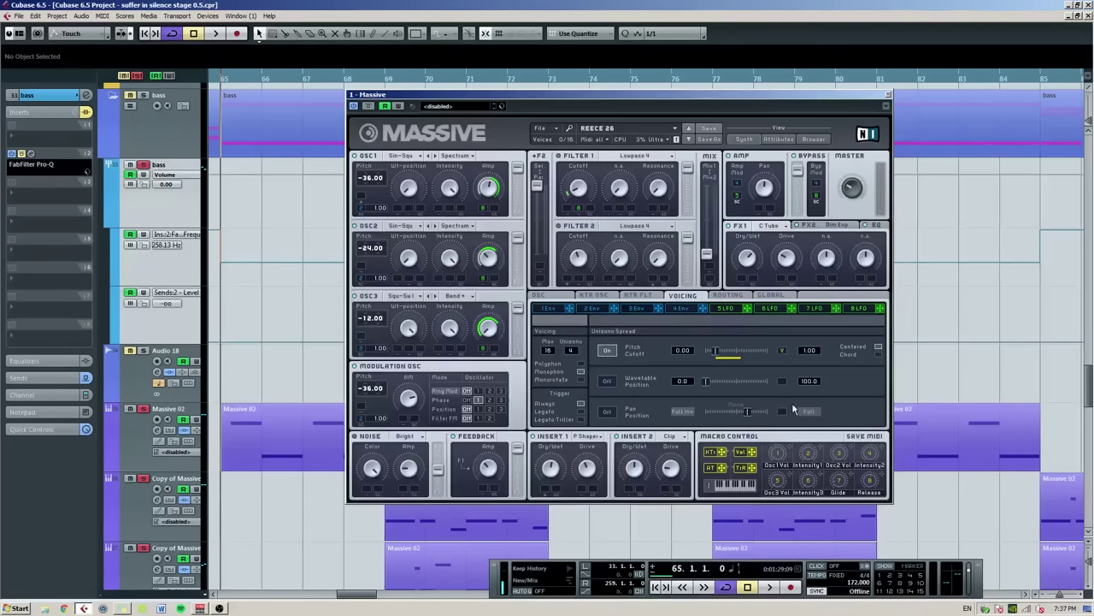
# Show the 8 LFO settings of the REECE 26 patch and audition it on the Massive 02 track with the virtual keyboard
pyautogui.click(871, 310)
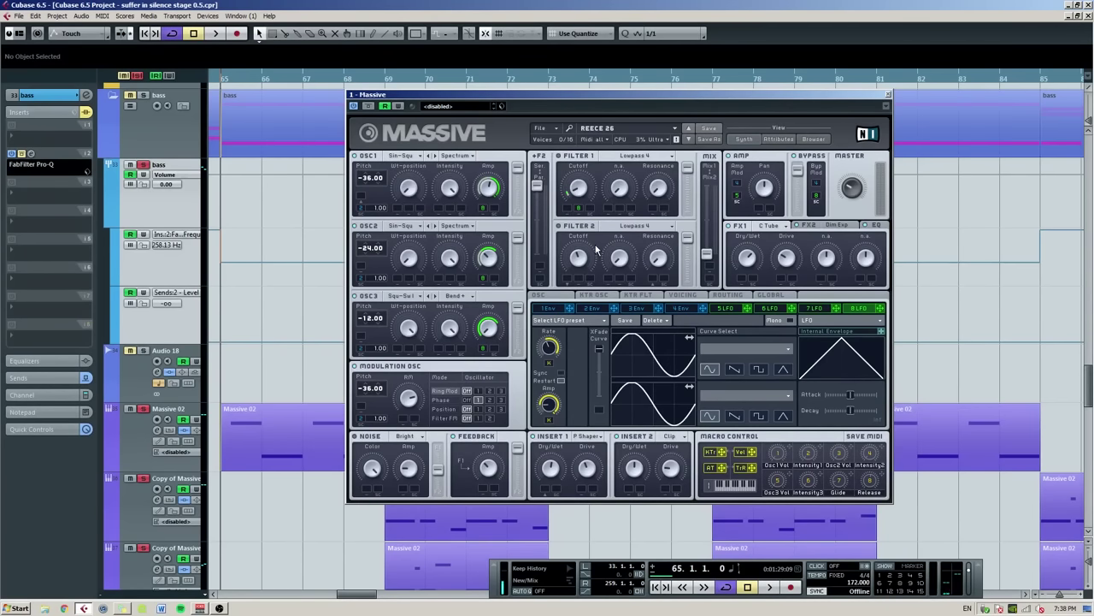
pyautogui.hotkey('alt', 'k')
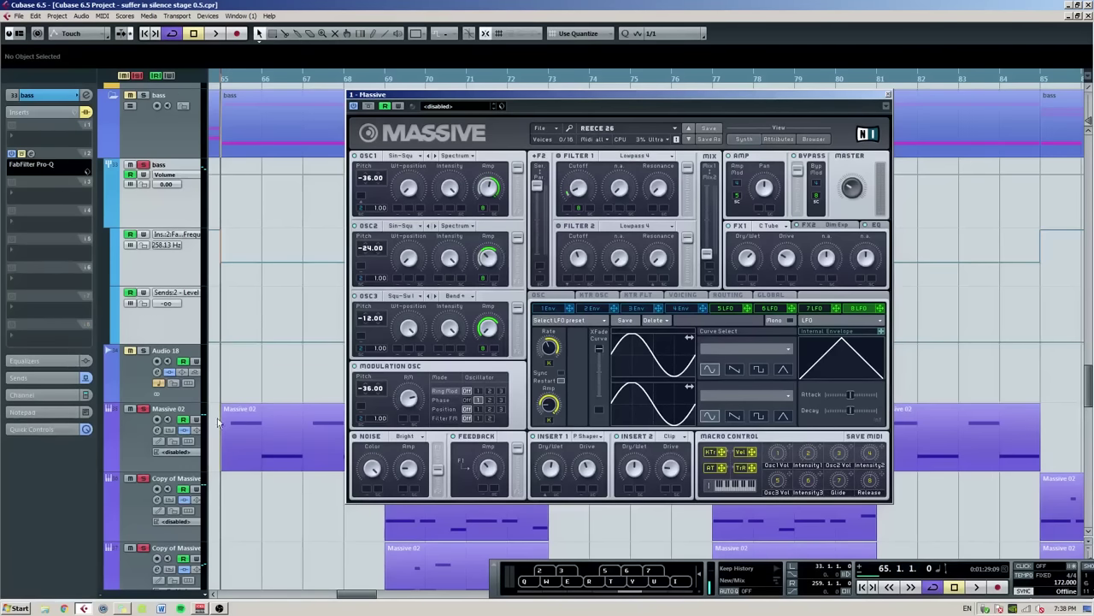
pyautogui.click(135, 444)
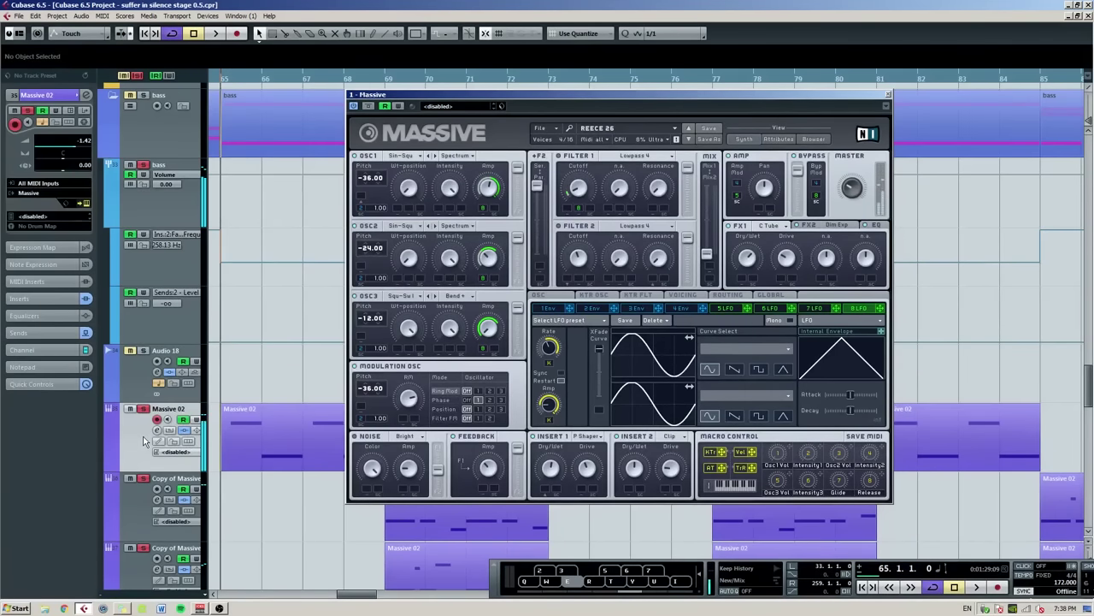
pyautogui.press('u')
pyautogui.press('u')
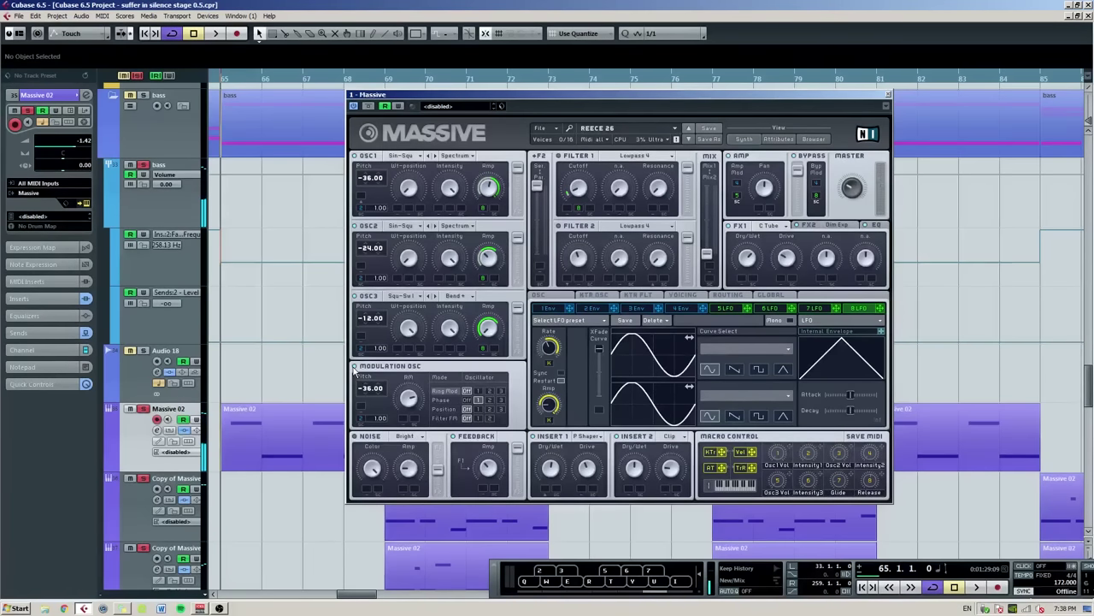
pyautogui.hotkey('alt', 'k')
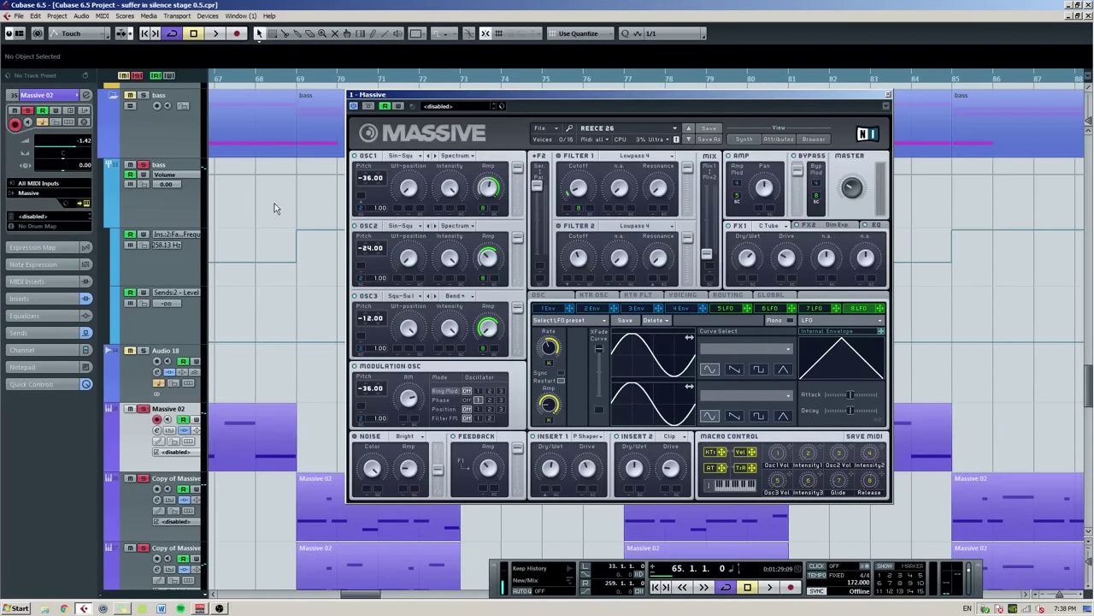
# Reposition the Massive window to uncover the Massive 02 clip between bars 65 and 69
pyautogui.press('h')
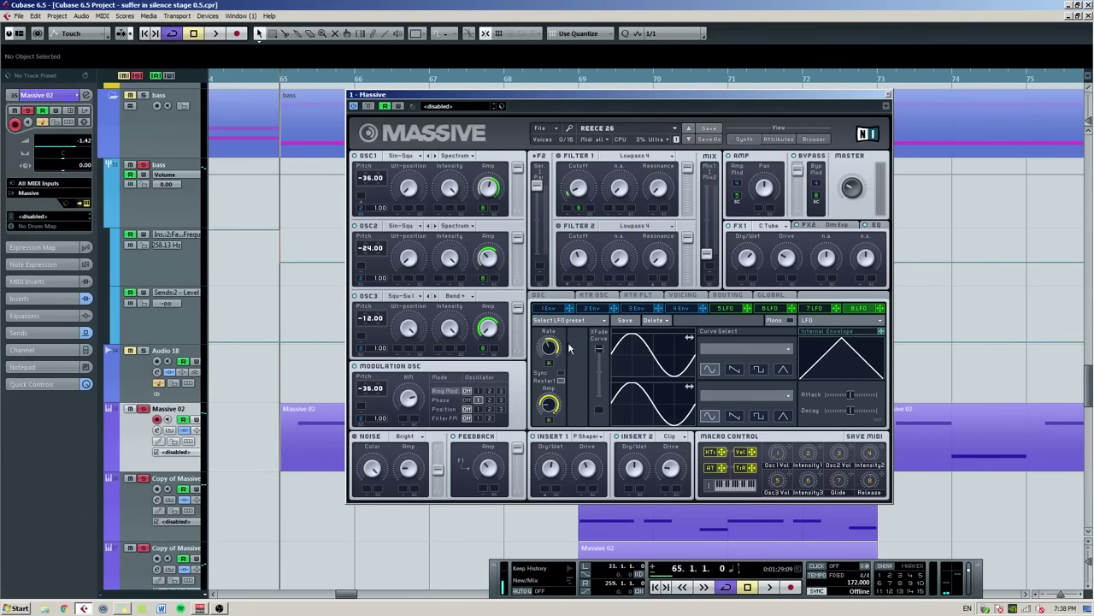
pyautogui.press('g')
pyautogui.press('g')
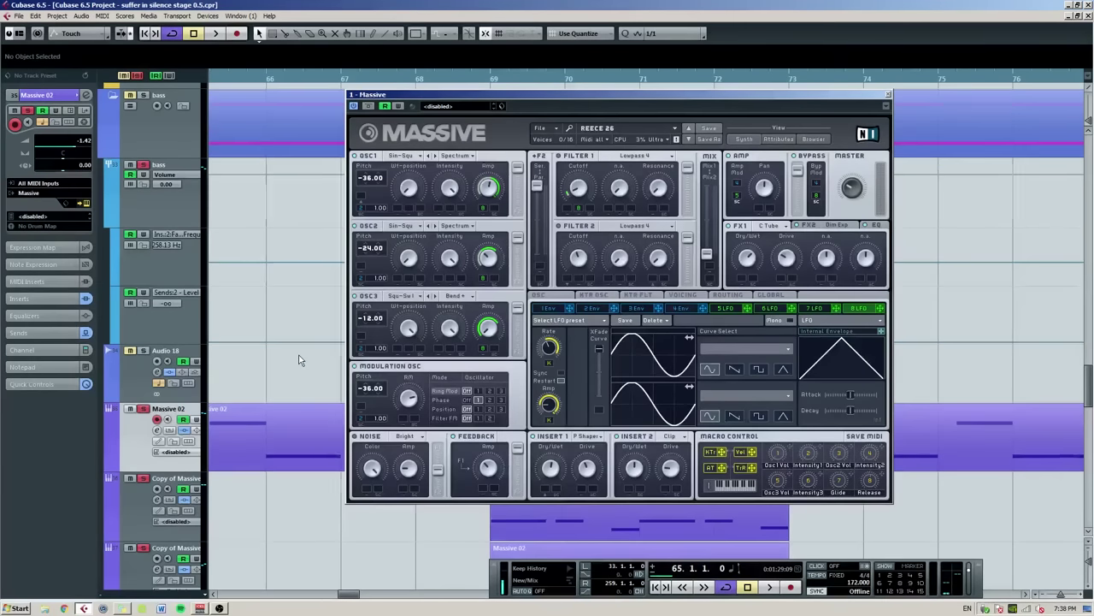
pyautogui.scroll(-2, 293, 371)
pyautogui.moveTo(434, 96); pyautogui.dragTo(545, 98)
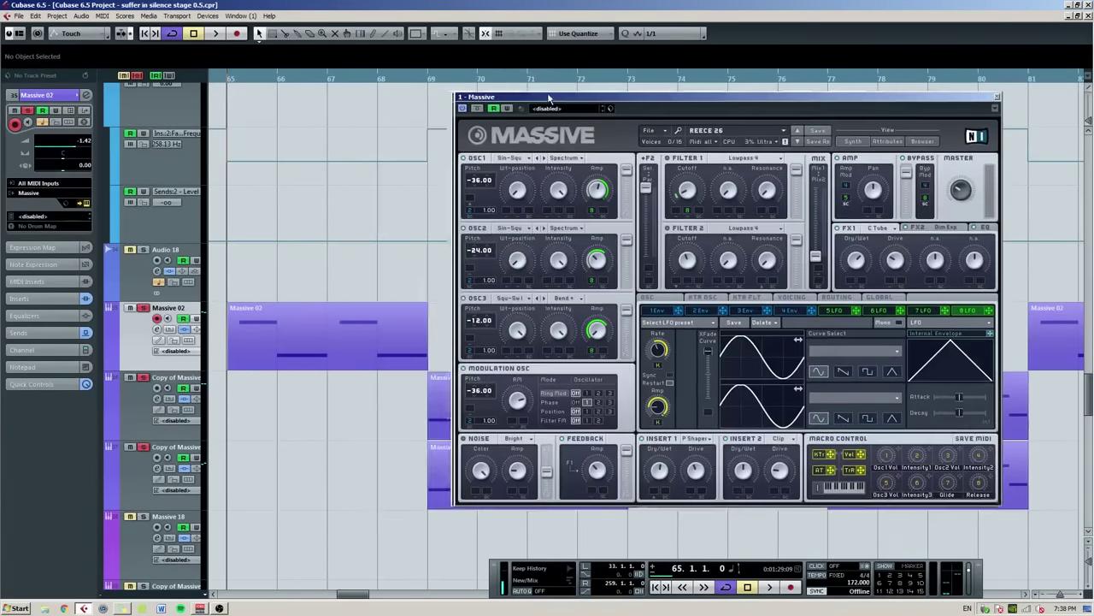
pyautogui.scroll(2, 308, 225)
pyautogui.scroll(-2, 259, 299)
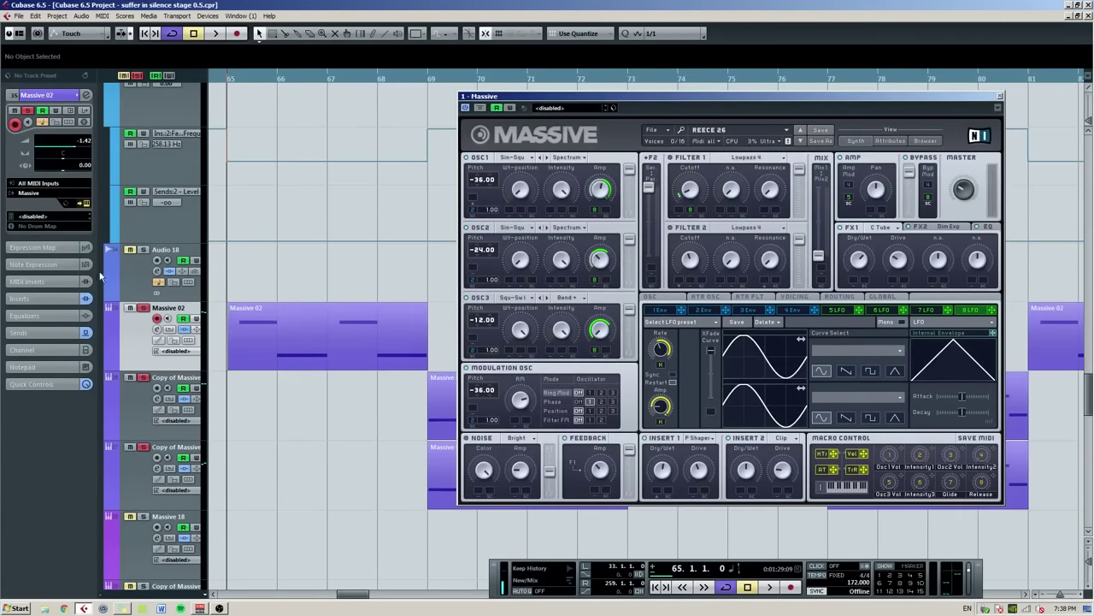
pyautogui.scroll(2, 217, 214)
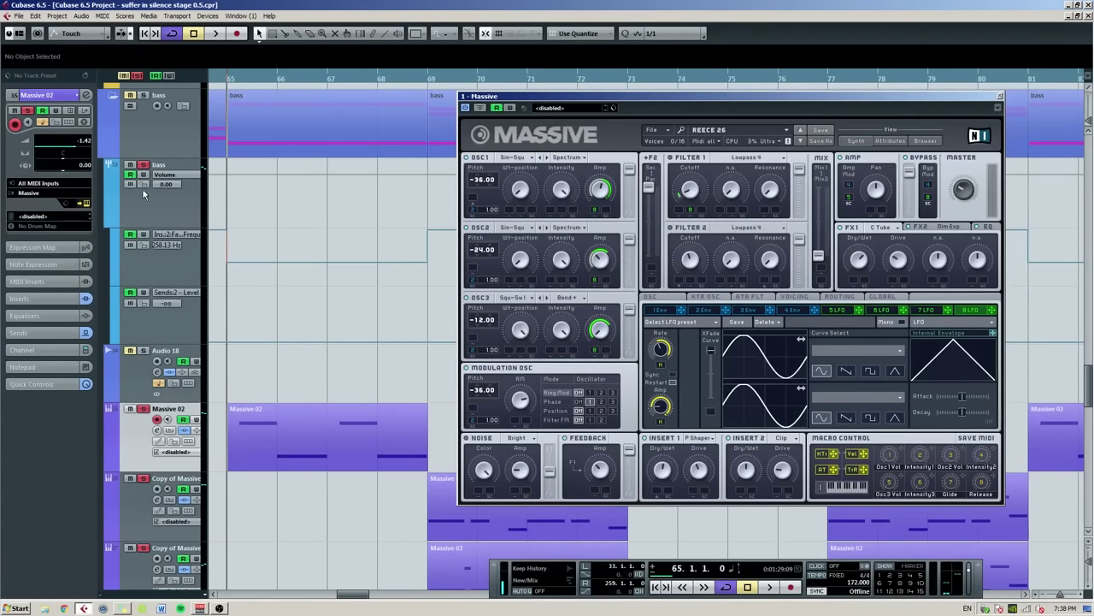
# Clear the solo on the bass tracks, play the bass section from bar 67, and close the Massive window
pyautogui.click(143, 194)
pyautogui.scroll(-2, 347, 235)
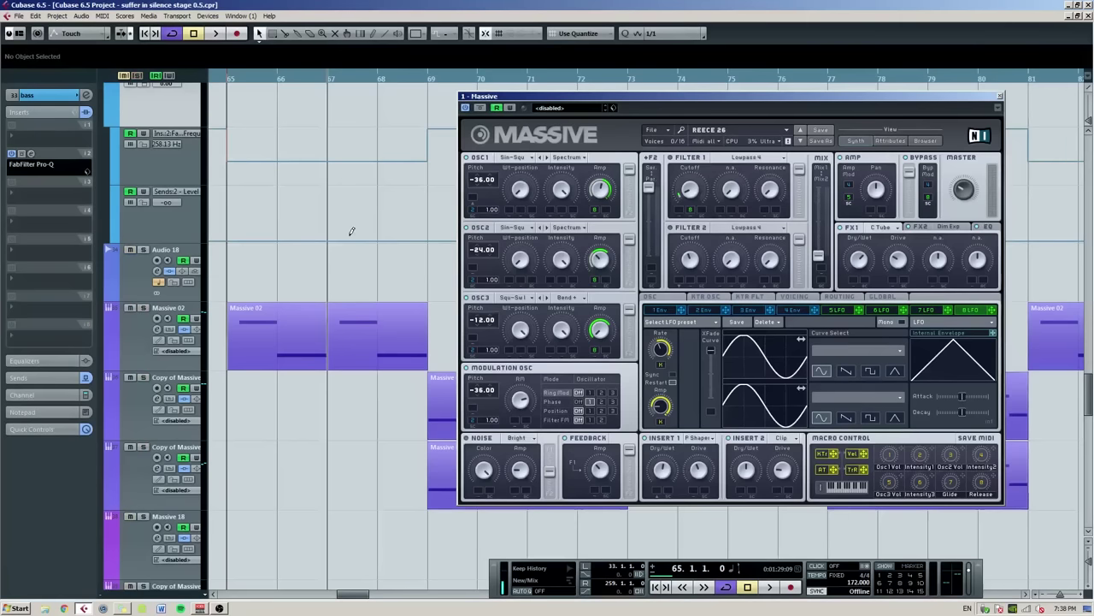
pyautogui.press('space')
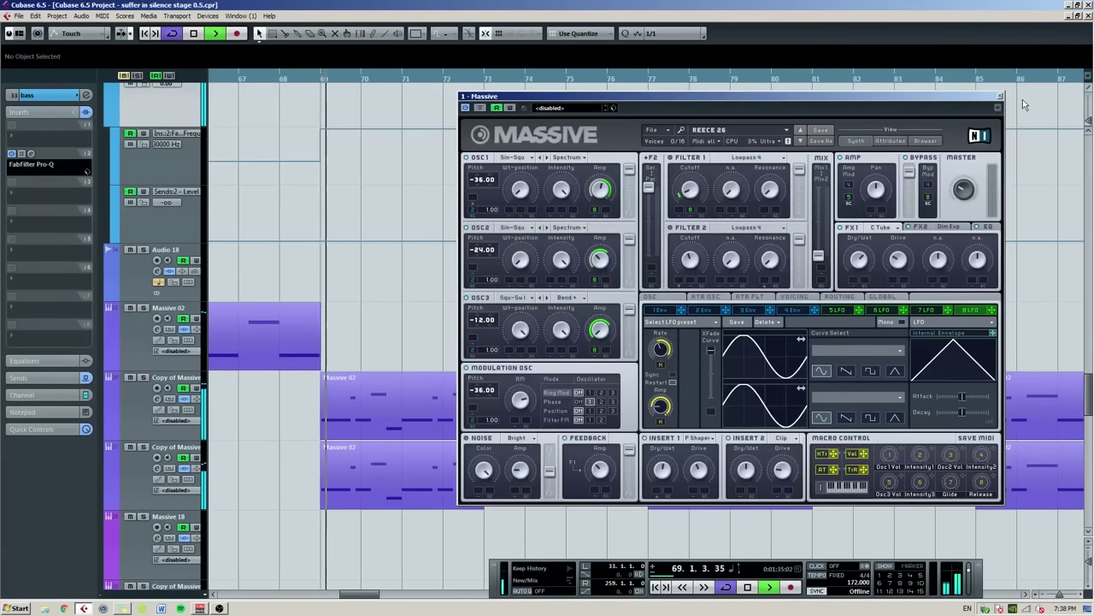
pyautogui.click(998, 96)
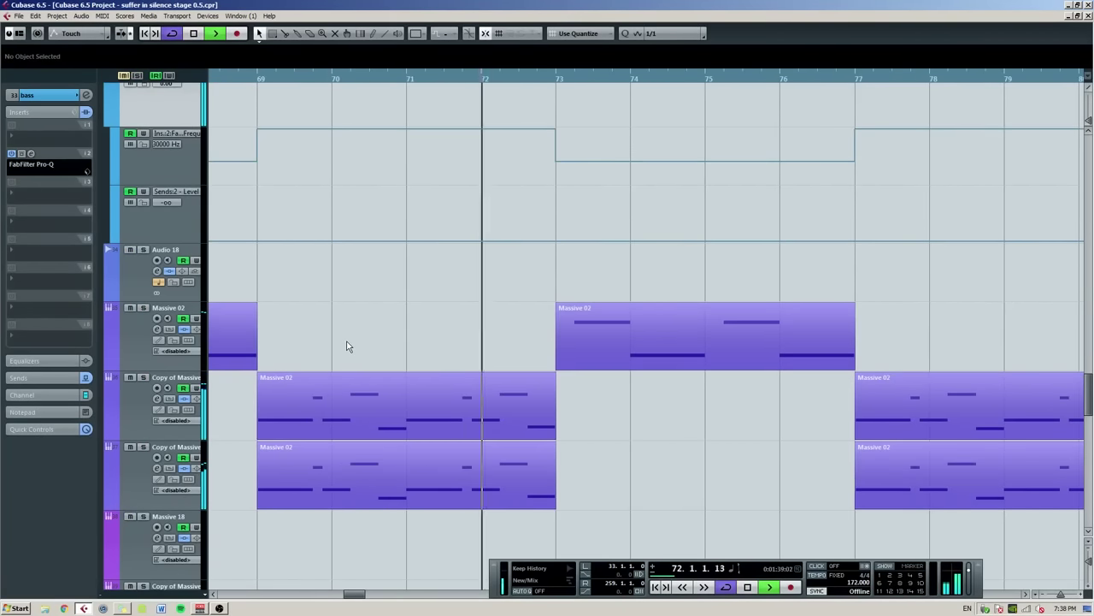
pyautogui.press('space')
# Solo the lower copy of the Massive 02 track and play its fill clip from bar 69
pyautogui.click(137, 418)
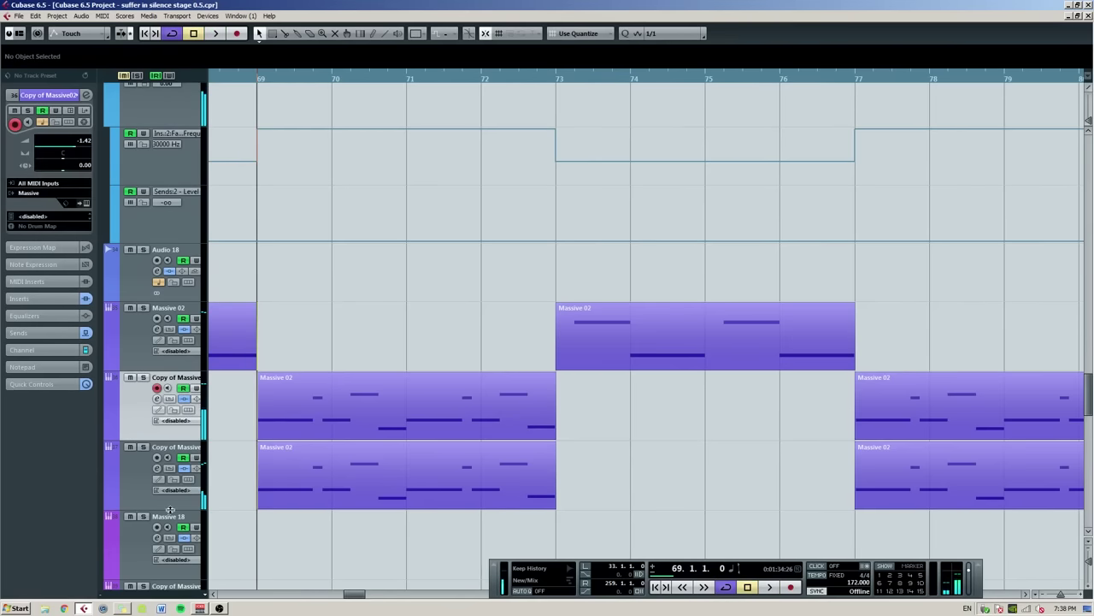
pyautogui.click(144, 490)
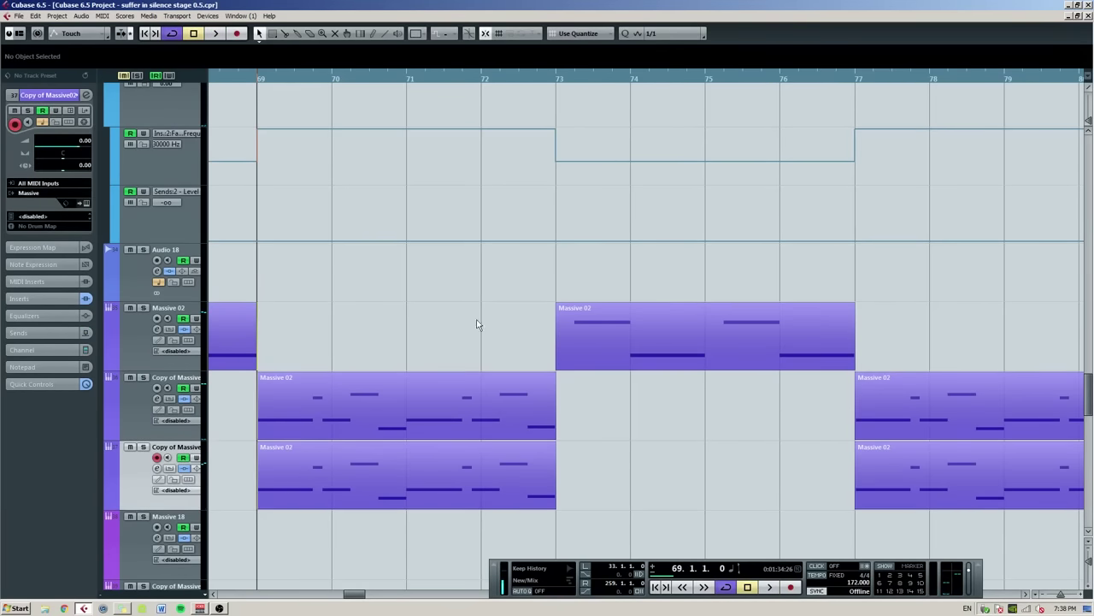
pyautogui.click(232, 325)
pyautogui.click(269, 406)
pyautogui.click(296, 475)
pyautogui.press('space')
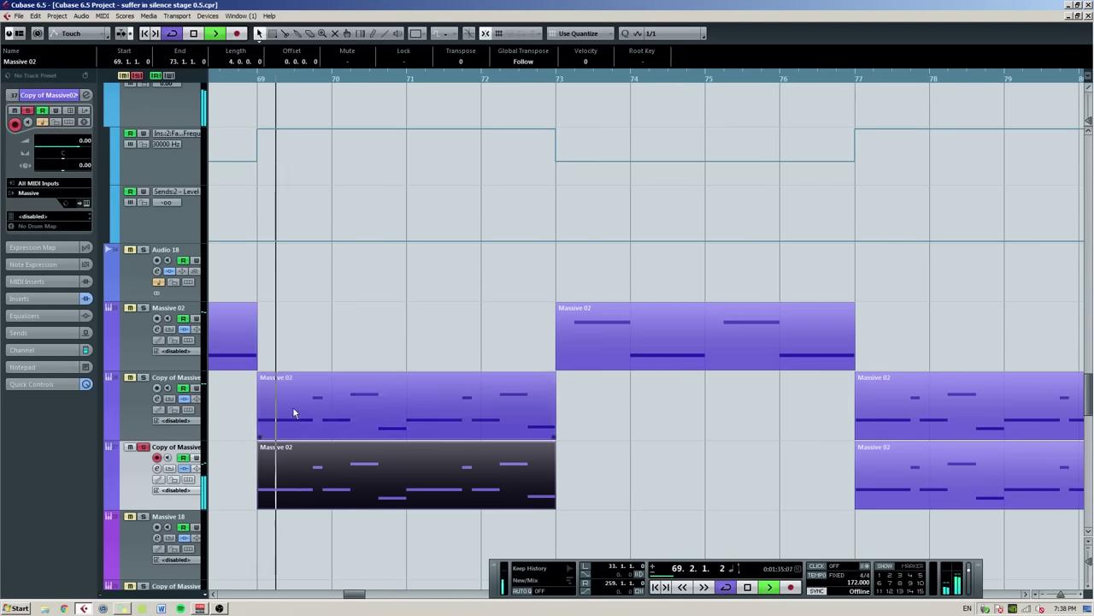
# Switch the solo to the upper copy of the Massive 02 track and audition its fill from bar 69
pyautogui.press('Up')
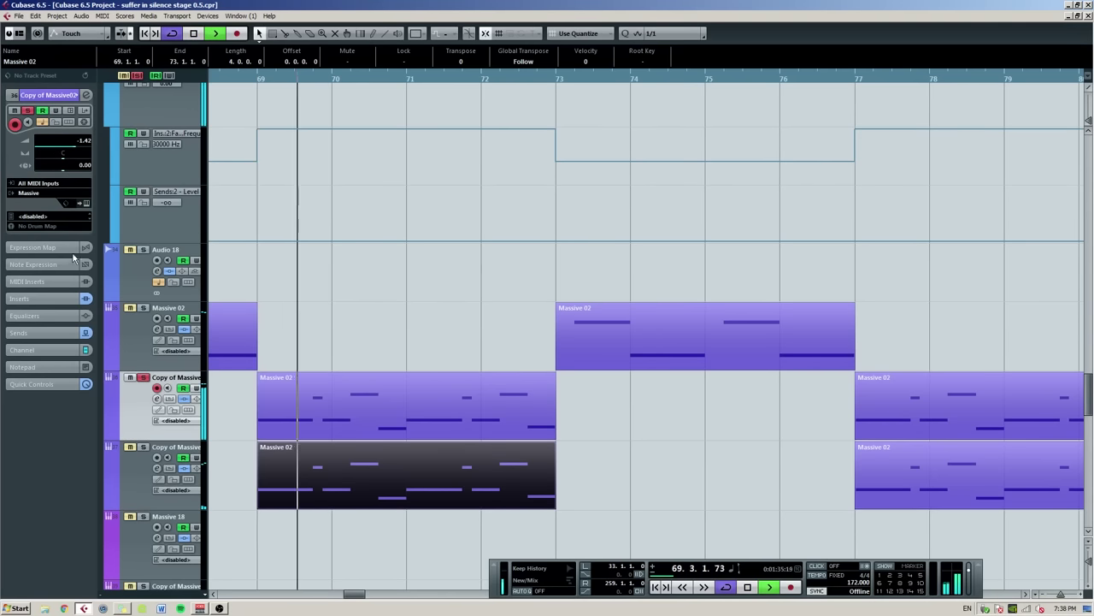
pyautogui.press('space')
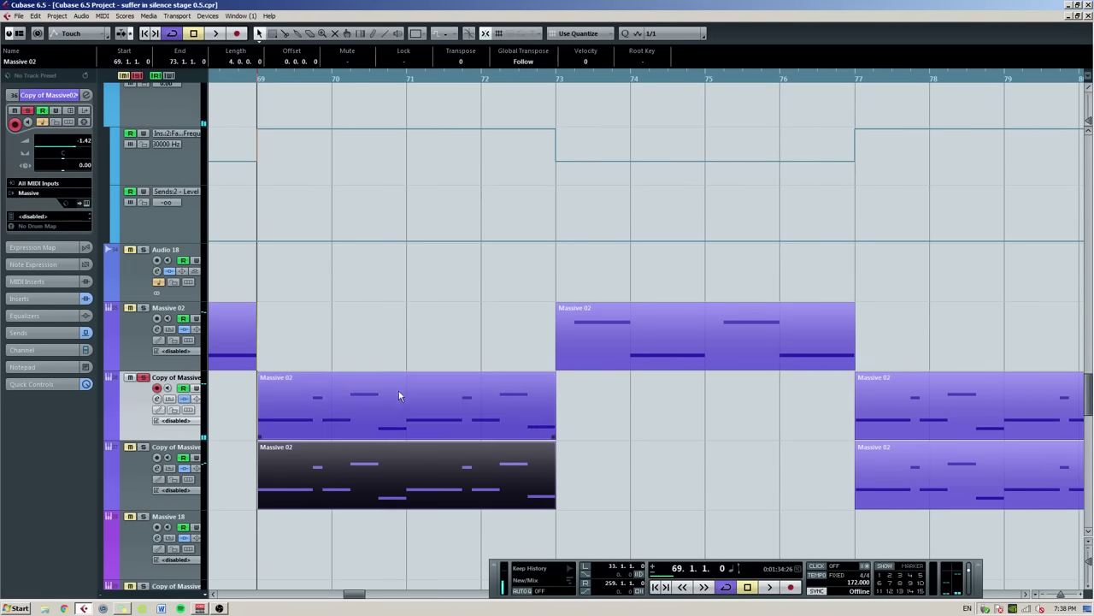
pyautogui.press('space')
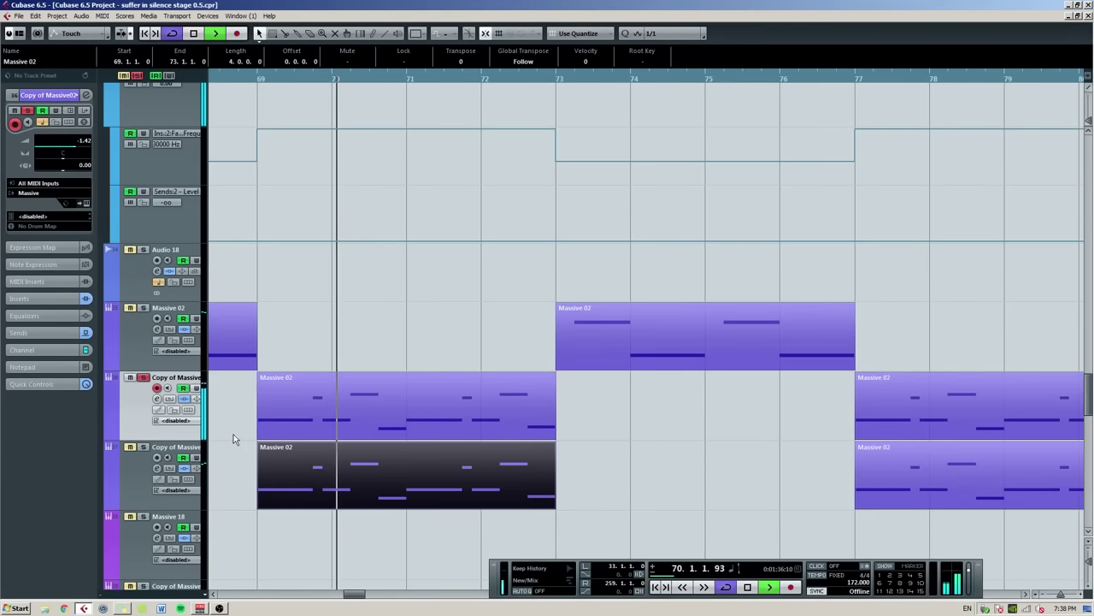
pyautogui.press('space')
# Inspect the unison Voicing page of the REECE 26 FILL 2 LAYER patch on the lower copy track, and close Massive
pyautogui.click(140, 482)
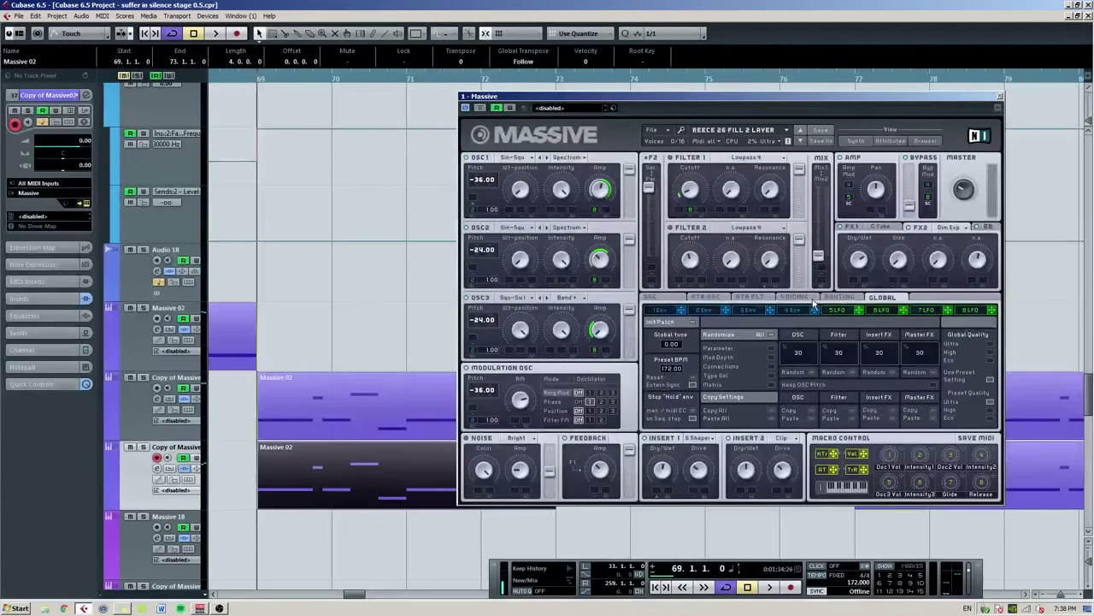
pyautogui.click(806, 299)
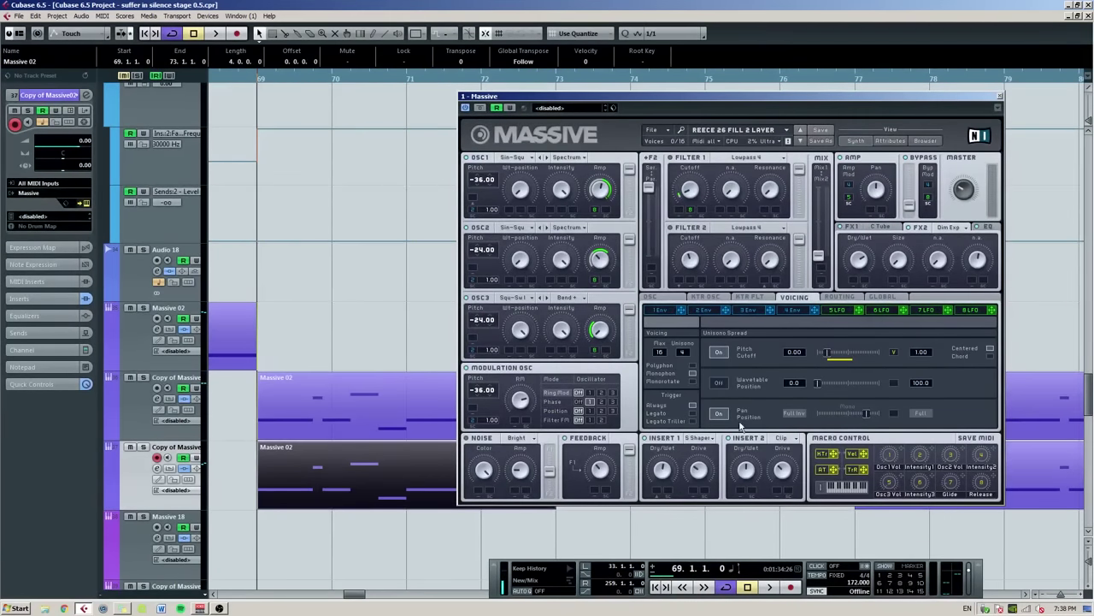
pyautogui.click(1000, 97)
# Show the inserts of the lower Massive 02 copy and examine its FabFilter Pro-Q curve while playing the track soloed
pyautogui.click(74, 299)
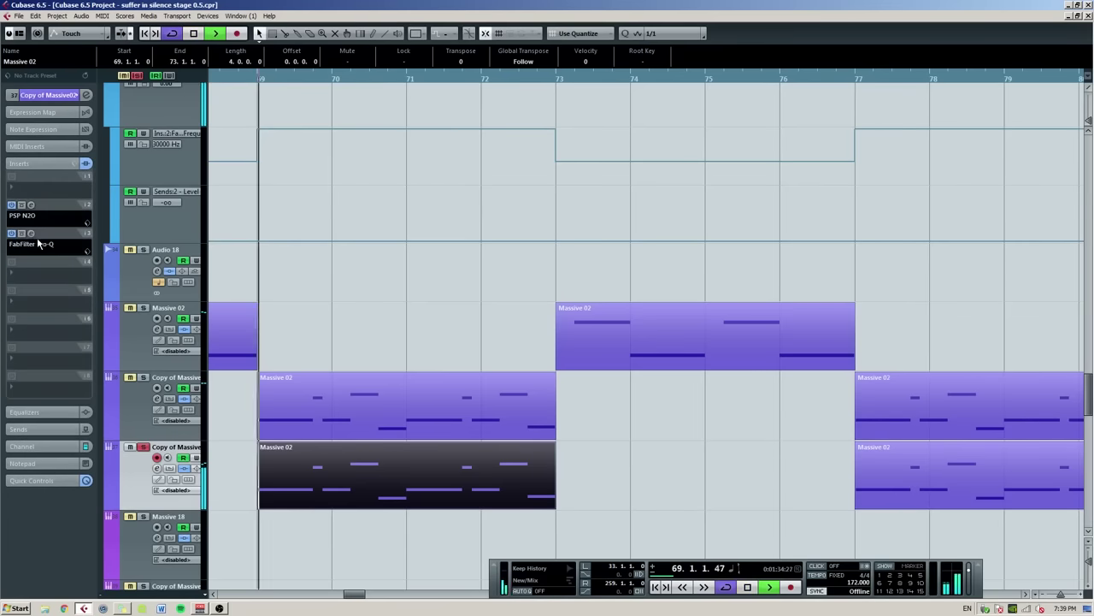
pyautogui.click(30, 233)
pyautogui.press('space')
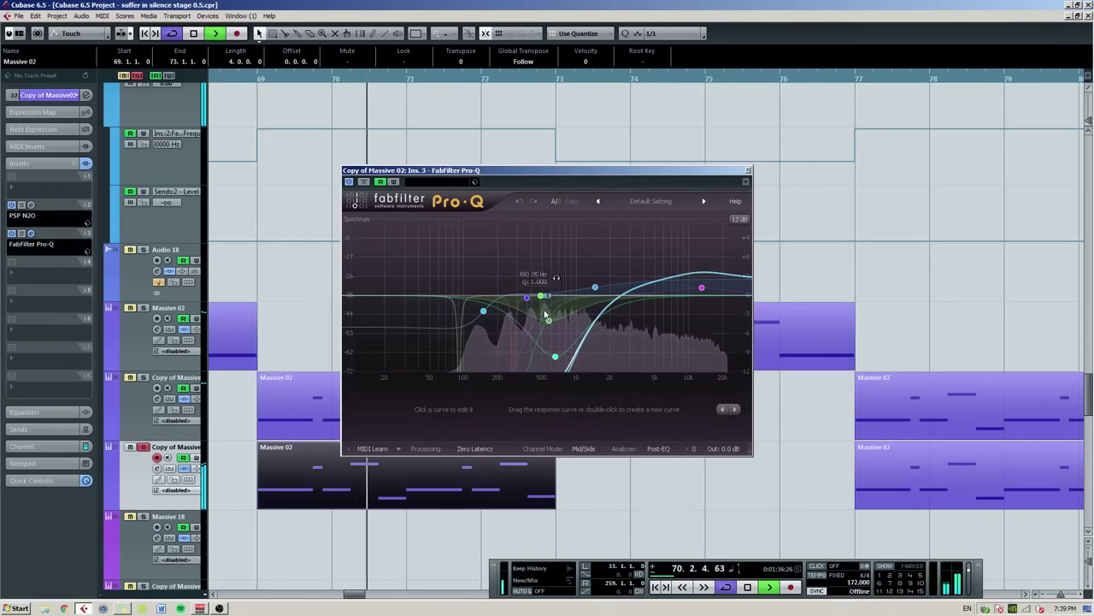
pyautogui.press('space')
# Solo both Massive 02 copies together, play the layered fill from bar 69, and close the FabFilter Pro-Q window
pyautogui.click(142, 421)
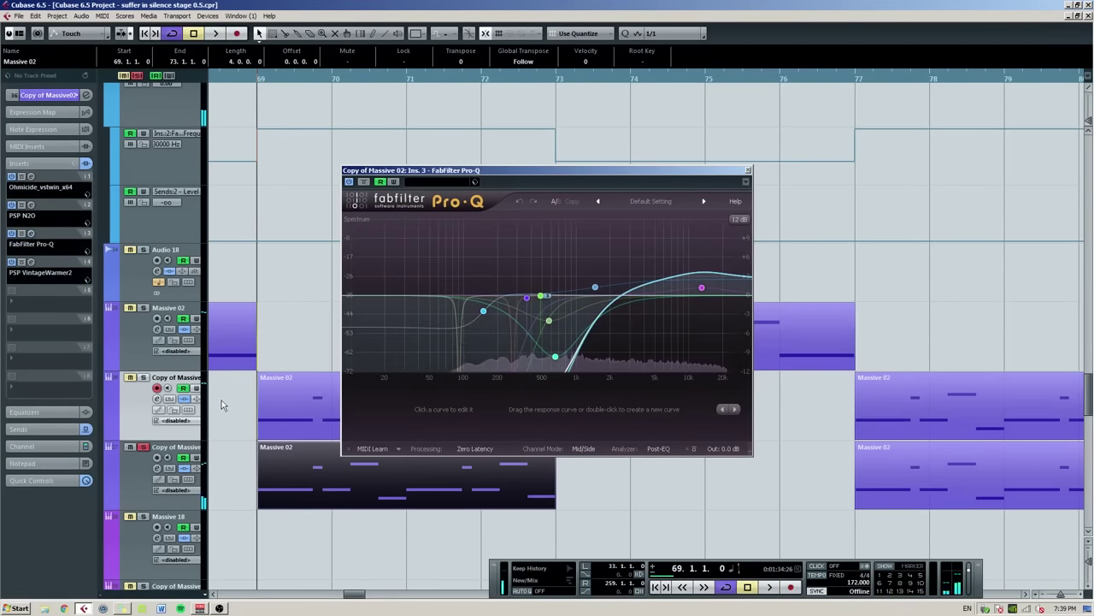
pyautogui.click(288, 384)
pyautogui.press('space')
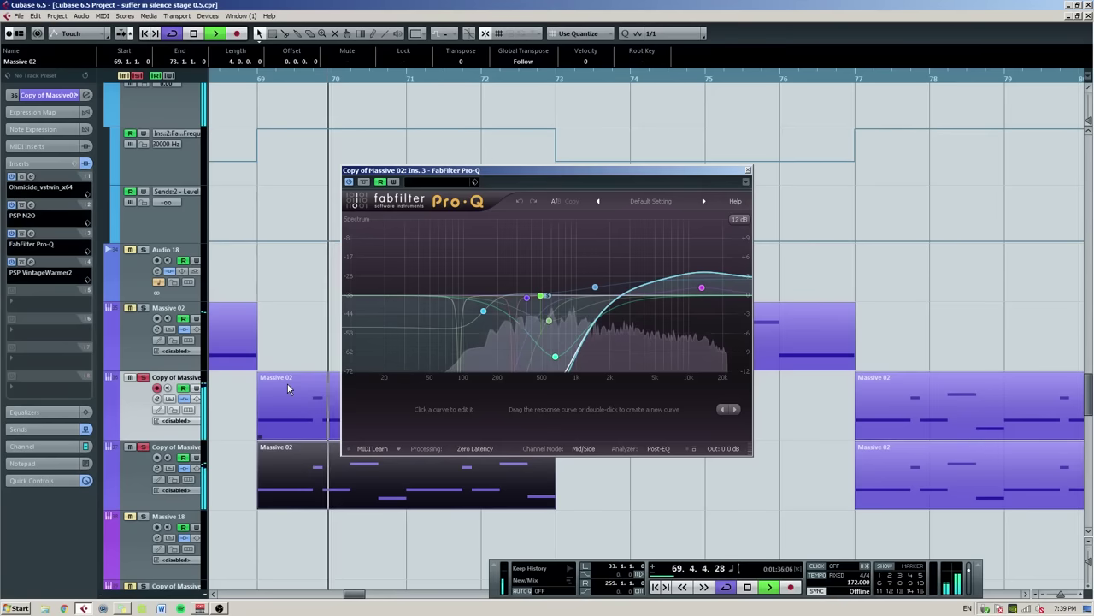
pyautogui.press('space')
pyautogui.click(283, 408)
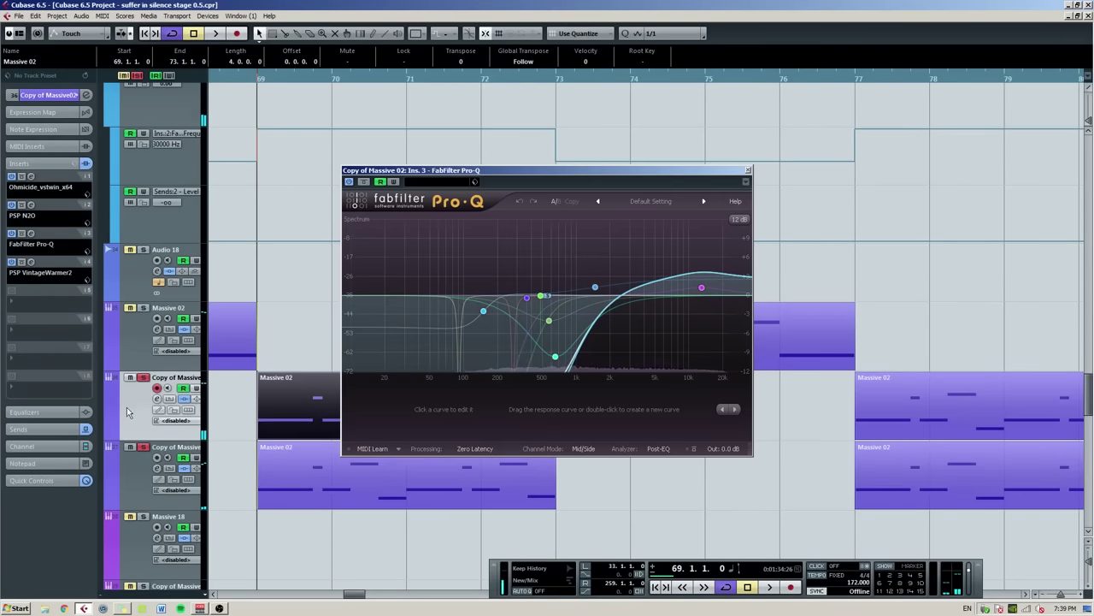
pyautogui.click(132, 466)
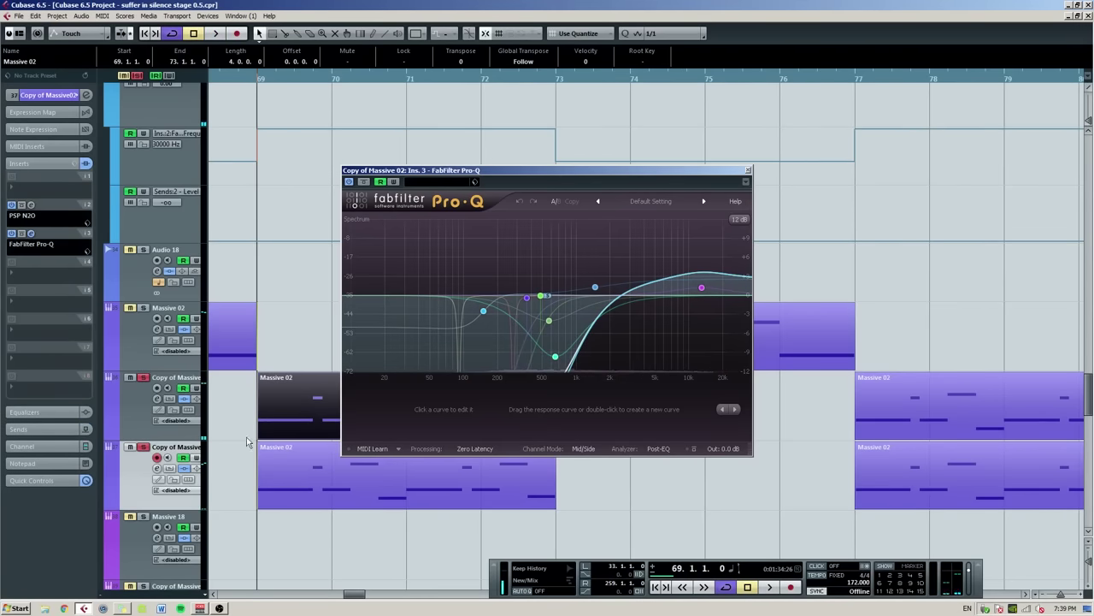
pyautogui.click(749, 172)
# Hide the automation lanes of the bass group track
pyautogui.hscroll(-3, 249, 196)
pyautogui.scroll(2, 107, 222)
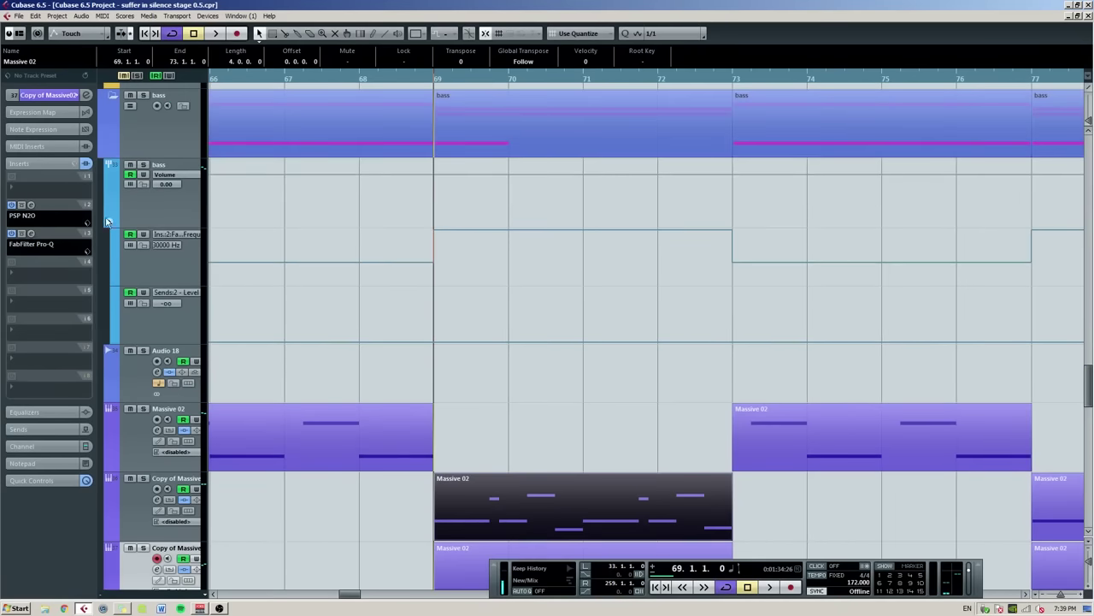
pyautogui.click(108, 223)
pyautogui.keyDown('ctrl'); pyautogui.scroll(-2, 473, 240); pyautogui.keyUp('ctrl')
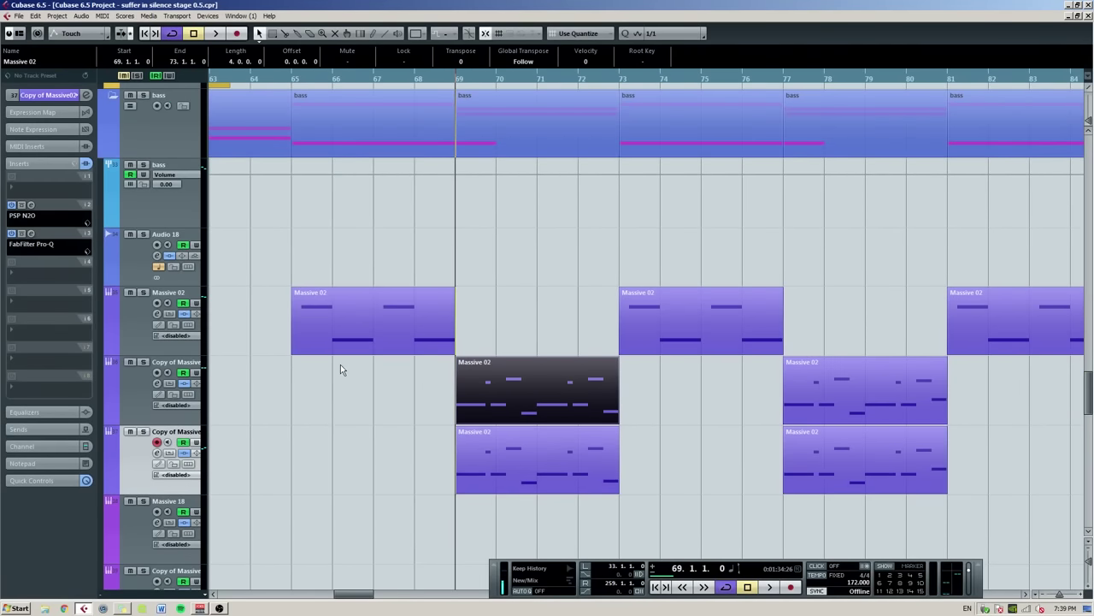
# Set the playback position to bar 65 and check the sends of the Massive 02 track and its upper copy
pyautogui.click(312, 80)
pyautogui.click(138, 342)
pyautogui.click(19, 162)
pyautogui.click(17, 197)
pyautogui.click(132, 408)
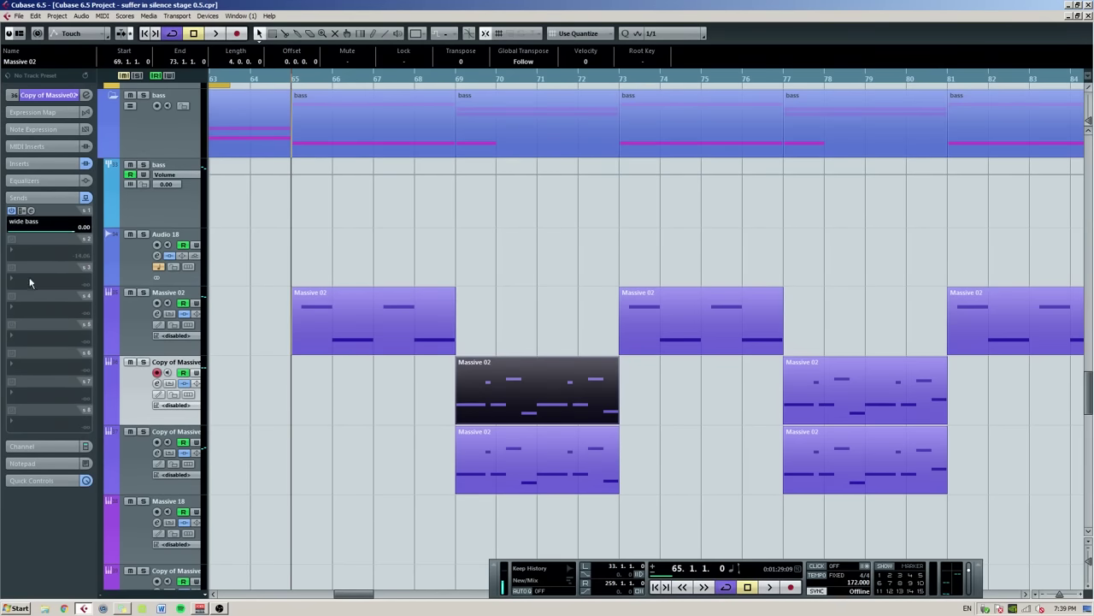
# Solo the bass group and play from bar 65 while examining the first FabFilter Pro-Q insert on the wide bass channel
pyautogui.click(206, 216)
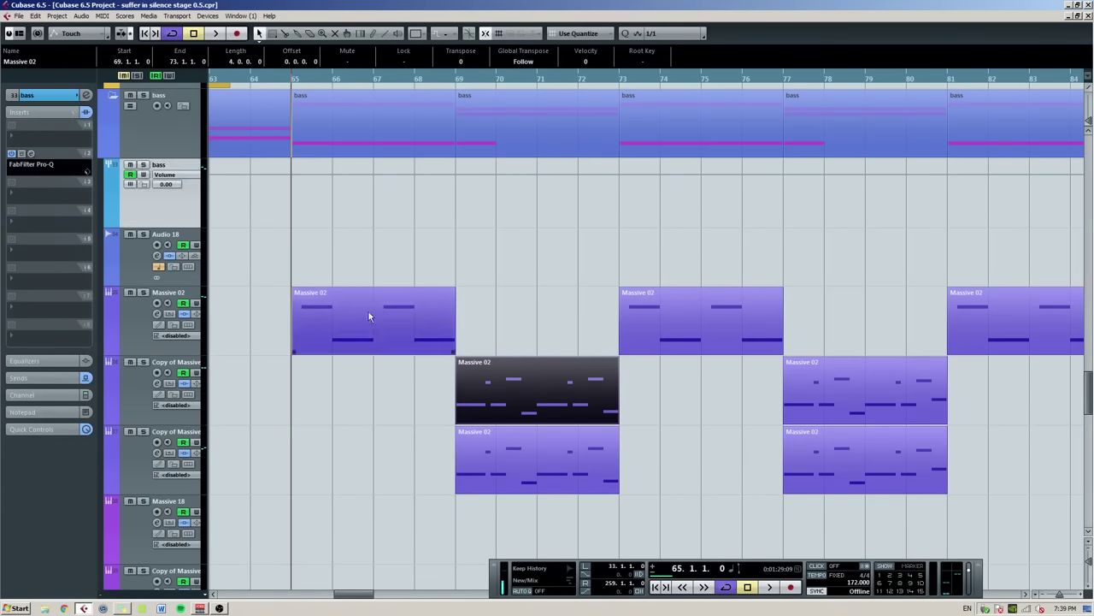
pyautogui.scroll(-10, 370, 325)
pyautogui.scroll(2, 251, 363)
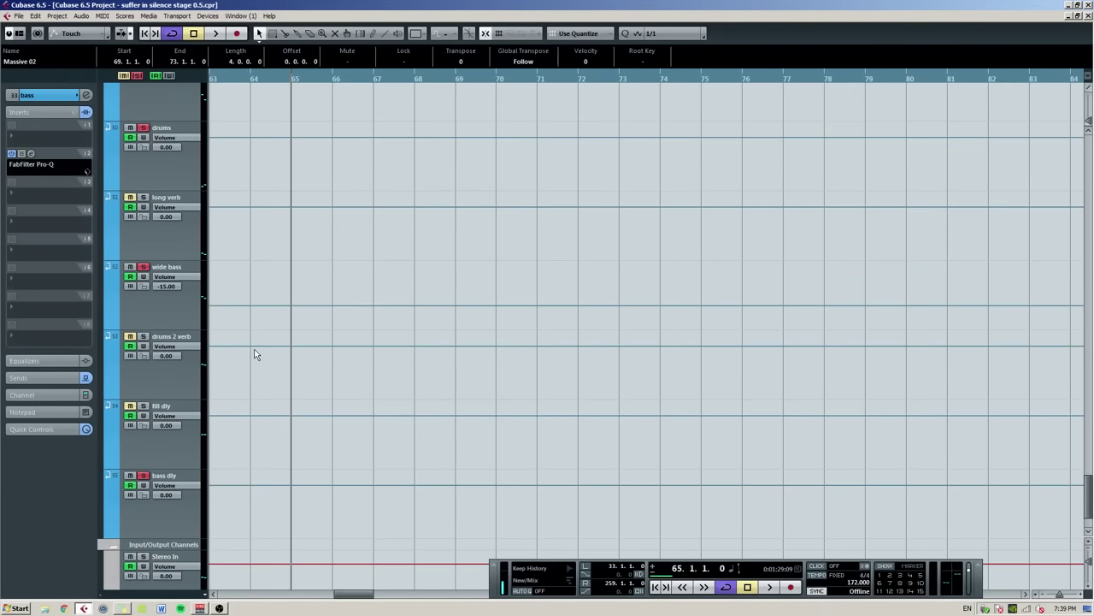
pyautogui.click(159, 311)
pyautogui.press('space')
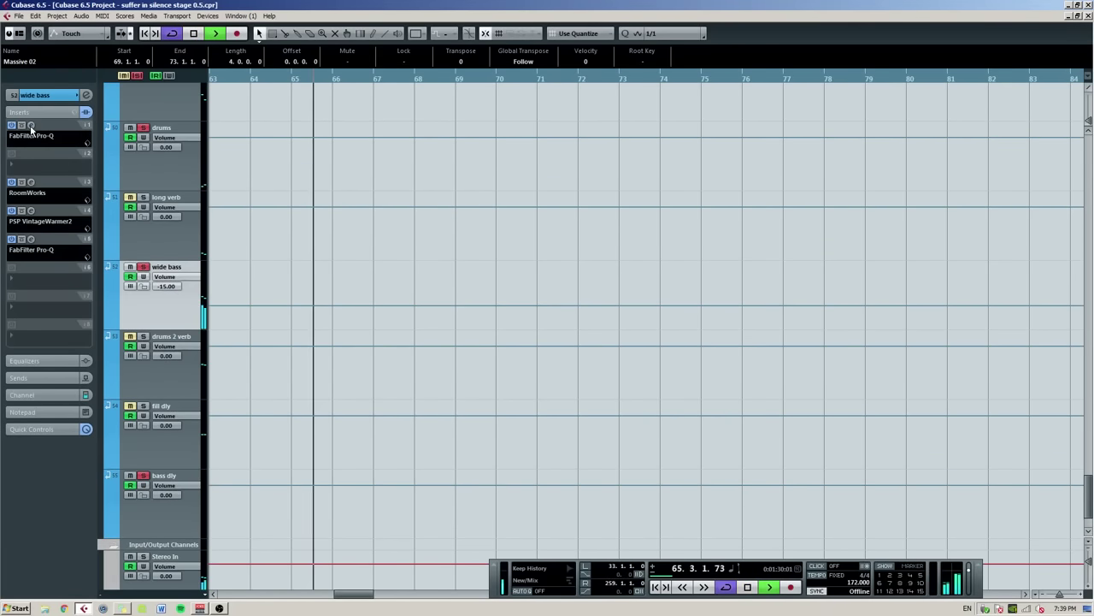
pyautogui.click(30, 125)
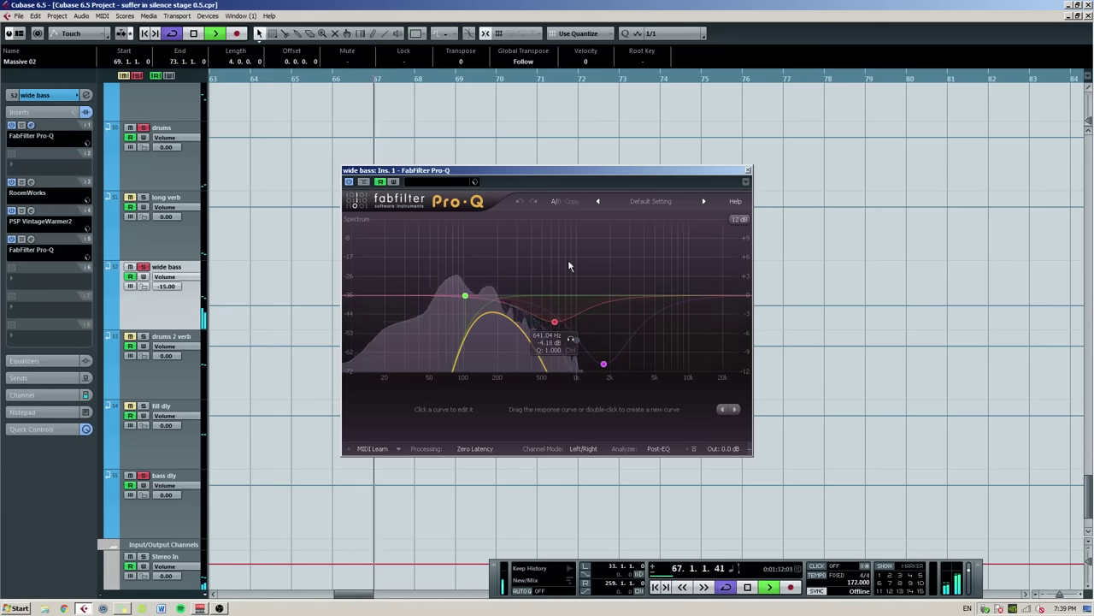
pyautogui.click(747, 169)
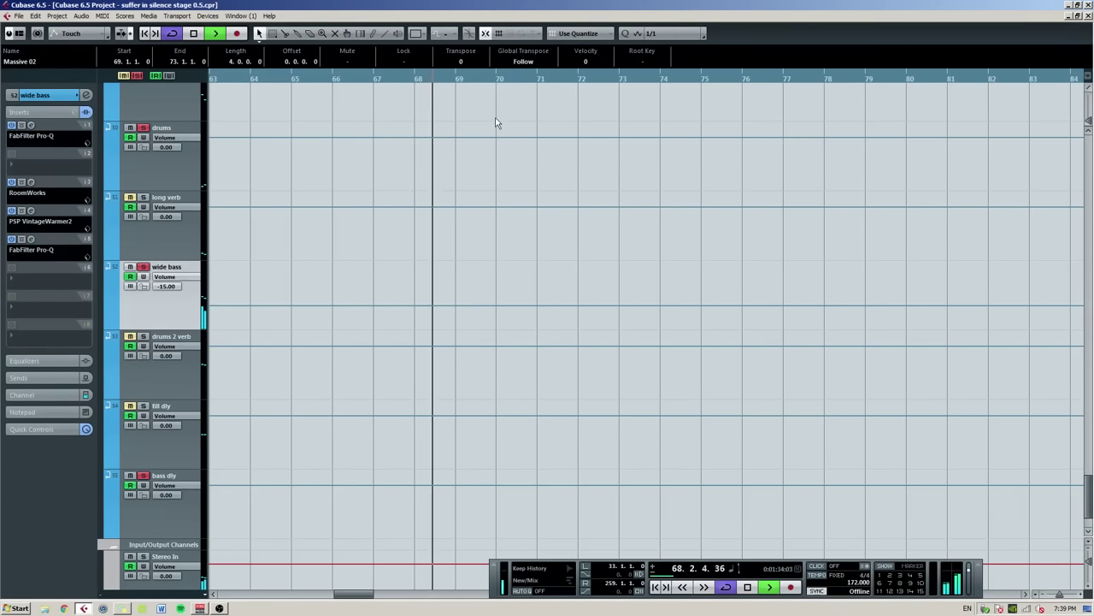
# Open the mixer, widen it and show the wide bass channel, stop playback and switch off its solo
pyautogui.press('F3')
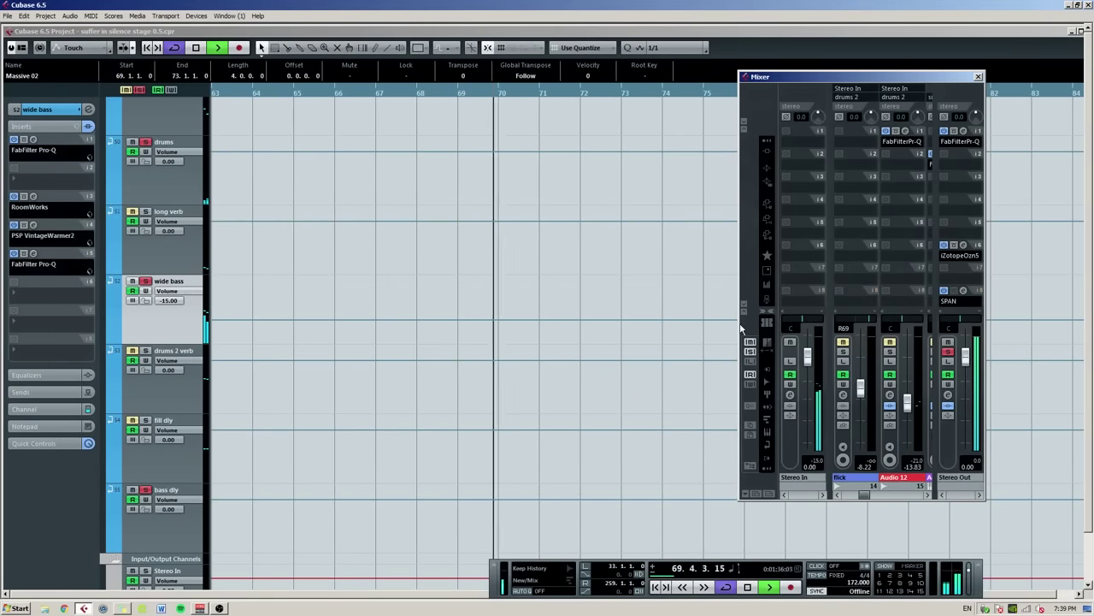
pyautogui.moveTo(739, 329); pyautogui.dragTo(679, 330)
pyautogui.moveTo(872, 494); pyautogui.dragTo(908, 495)
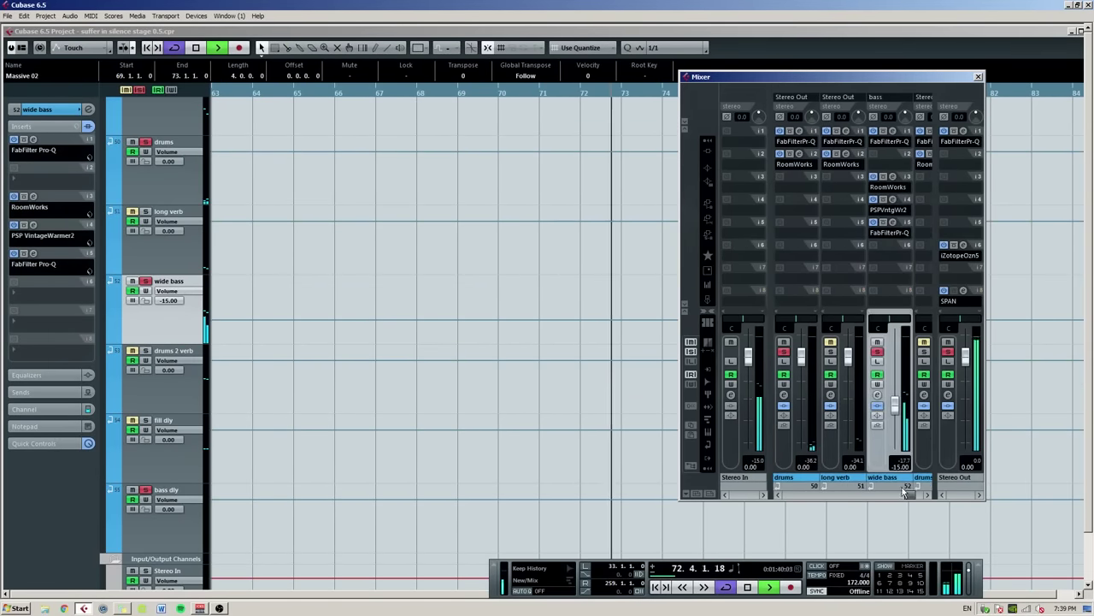
pyautogui.press('space')
pyautogui.press('s')
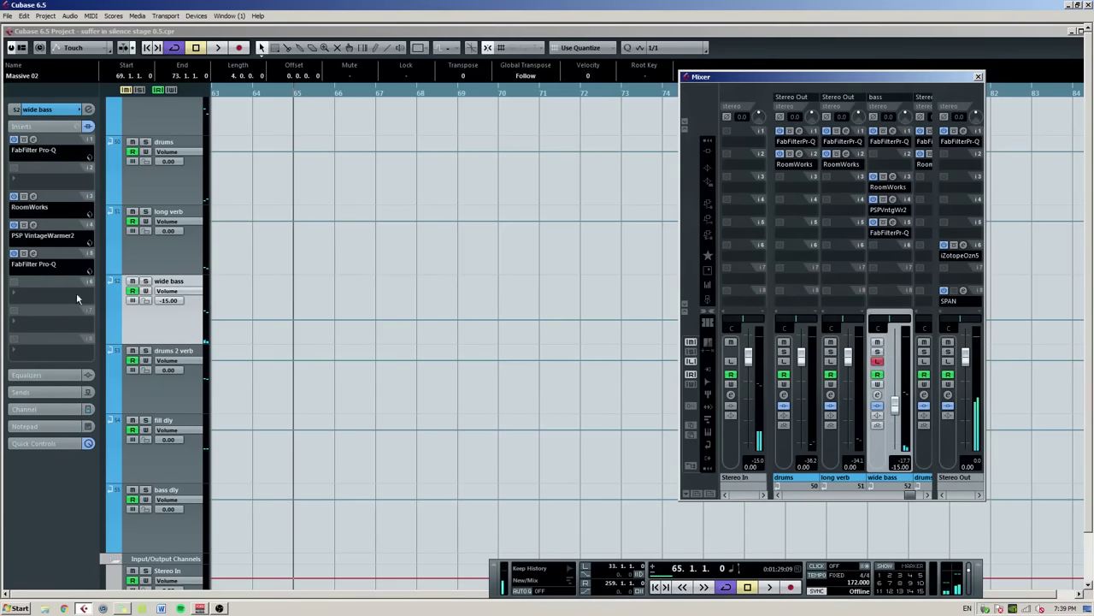
# Play from bar 65 and examine the first FabFilter Pro-Q and the RoomWorks insert on wide bass, closing each window
pyautogui.press('space')
pyautogui.click(33, 139)
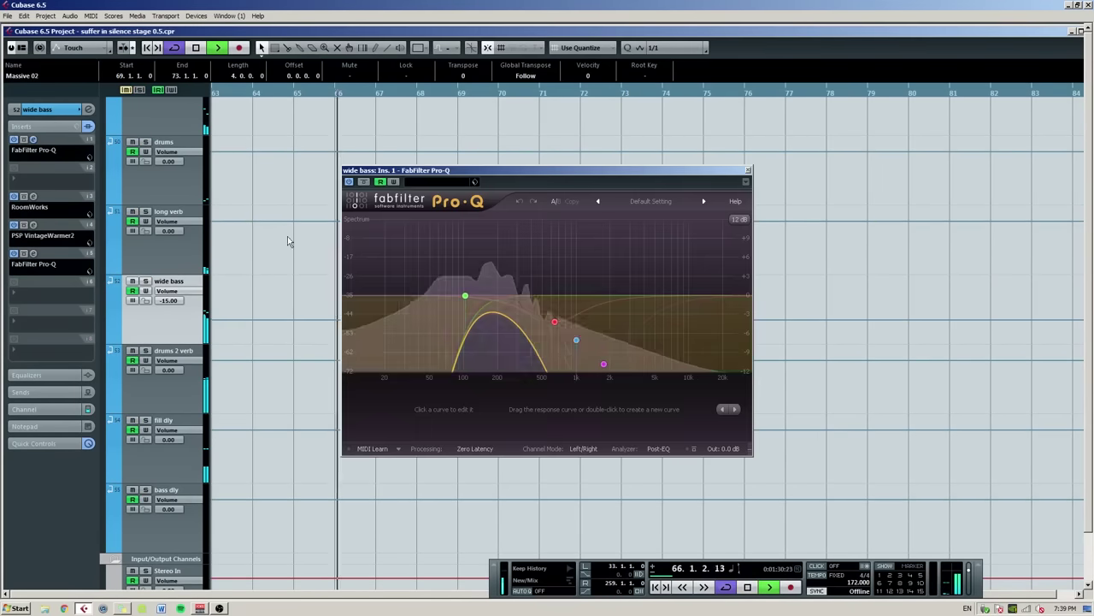
pyautogui.press('space')
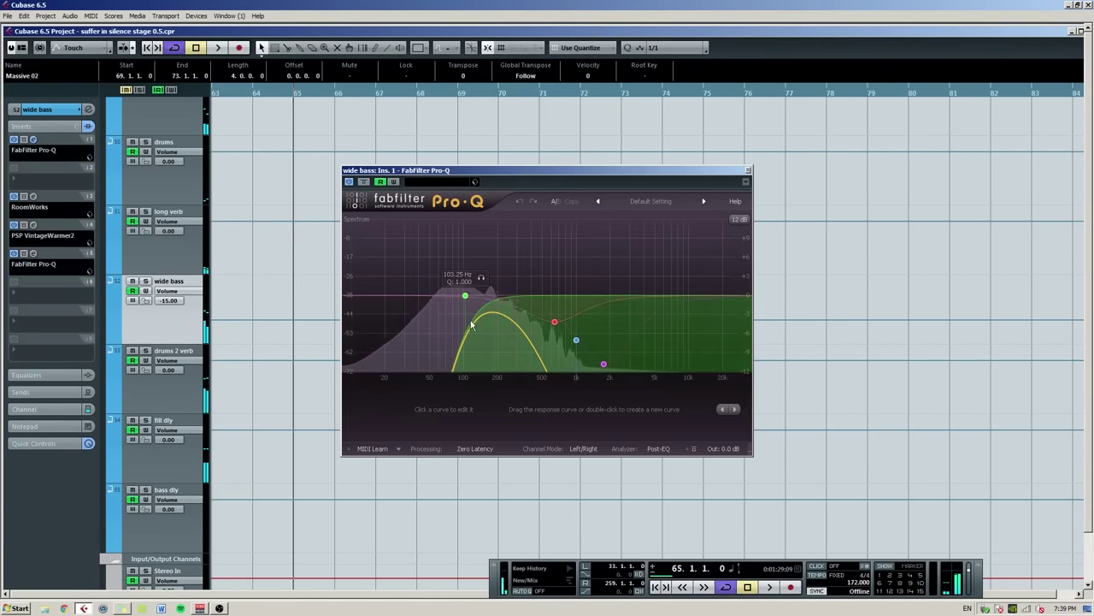
pyautogui.click(749, 170)
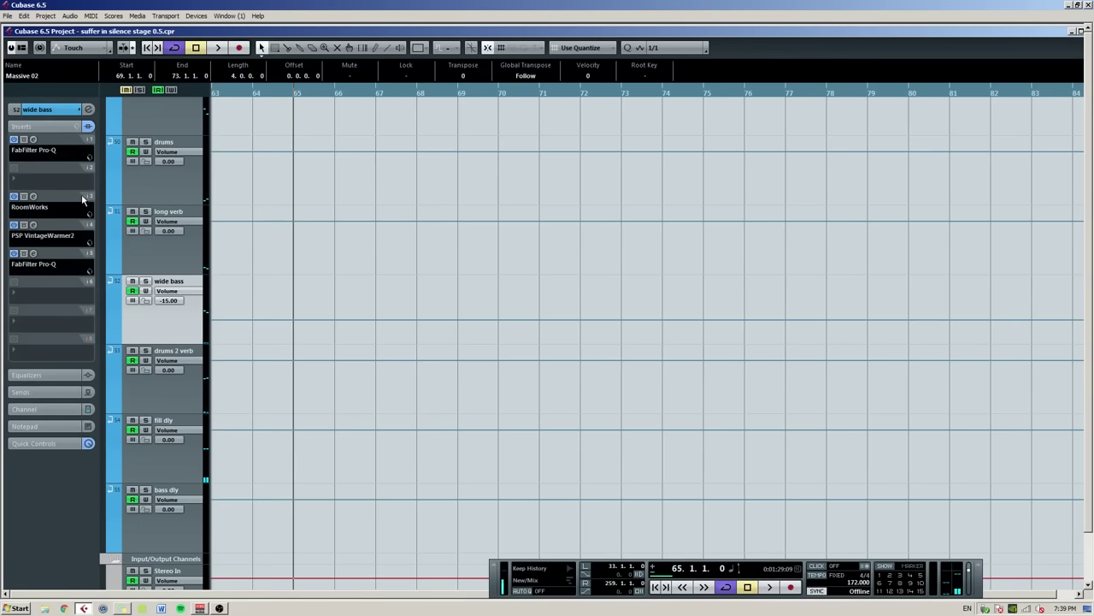
pyautogui.click(34, 203)
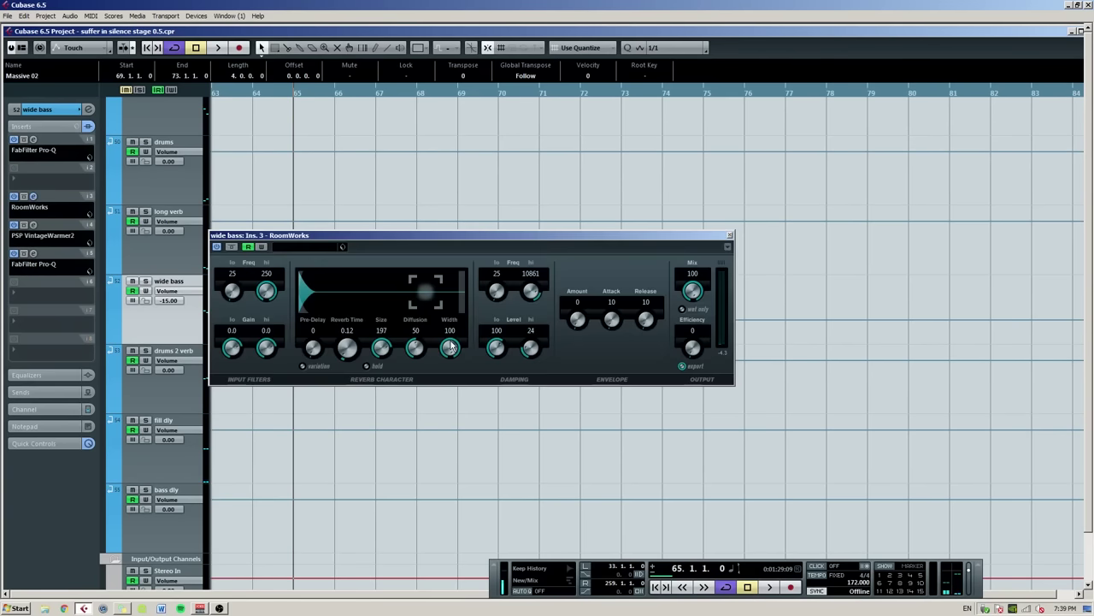
pyautogui.click(731, 234)
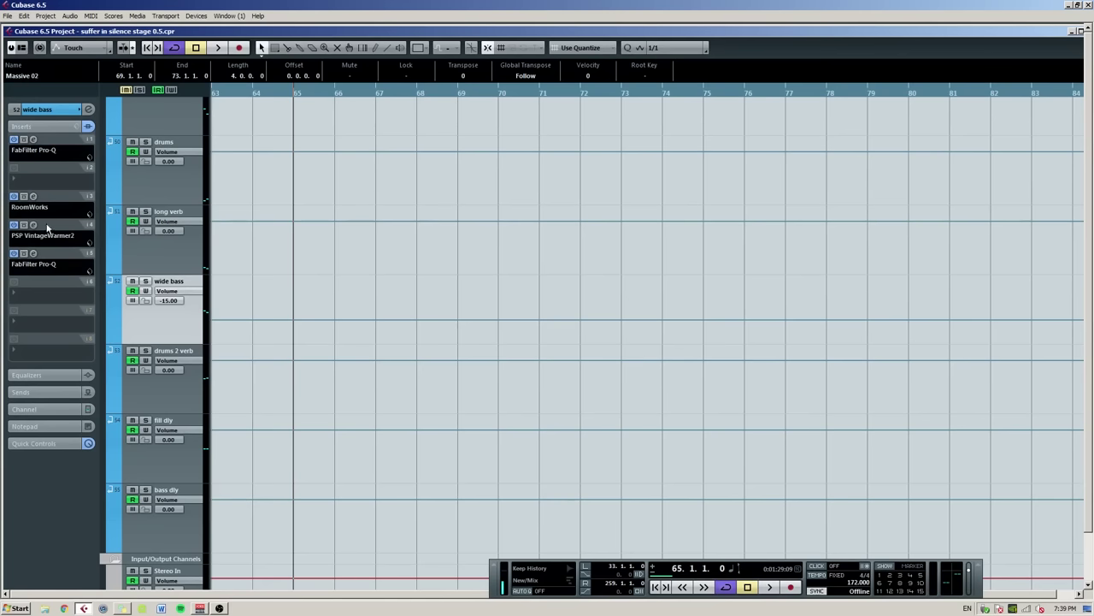
# Examine the second FabFilter Pro-Q on wide bass during playback from bar 65, view PSP VintageWarmer2 and close it
pyautogui.click(32, 224)
pyautogui.click(32, 254)
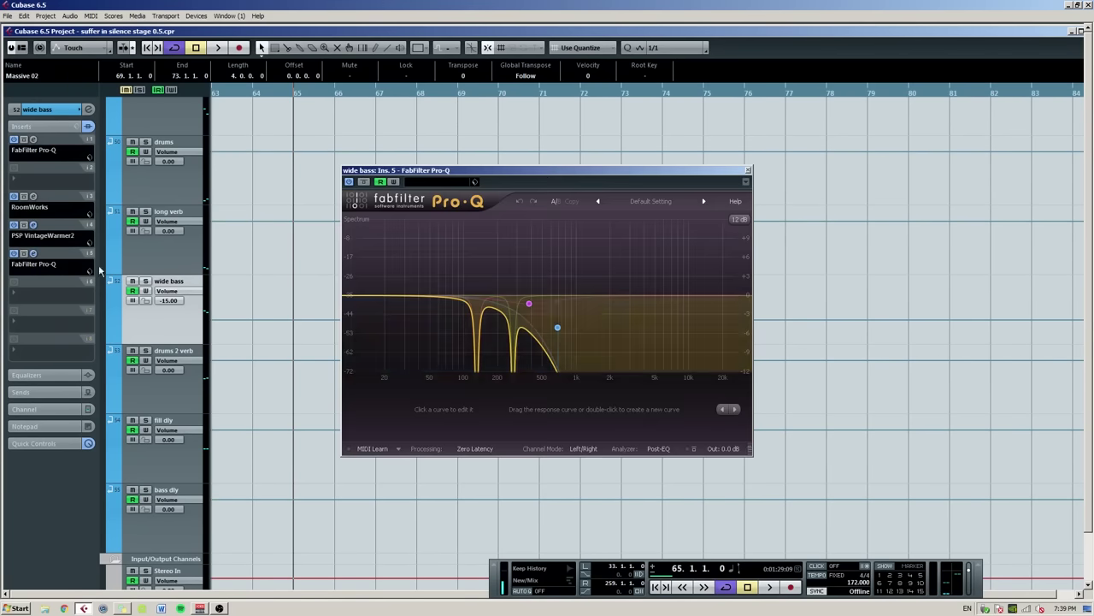
pyautogui.press('space')
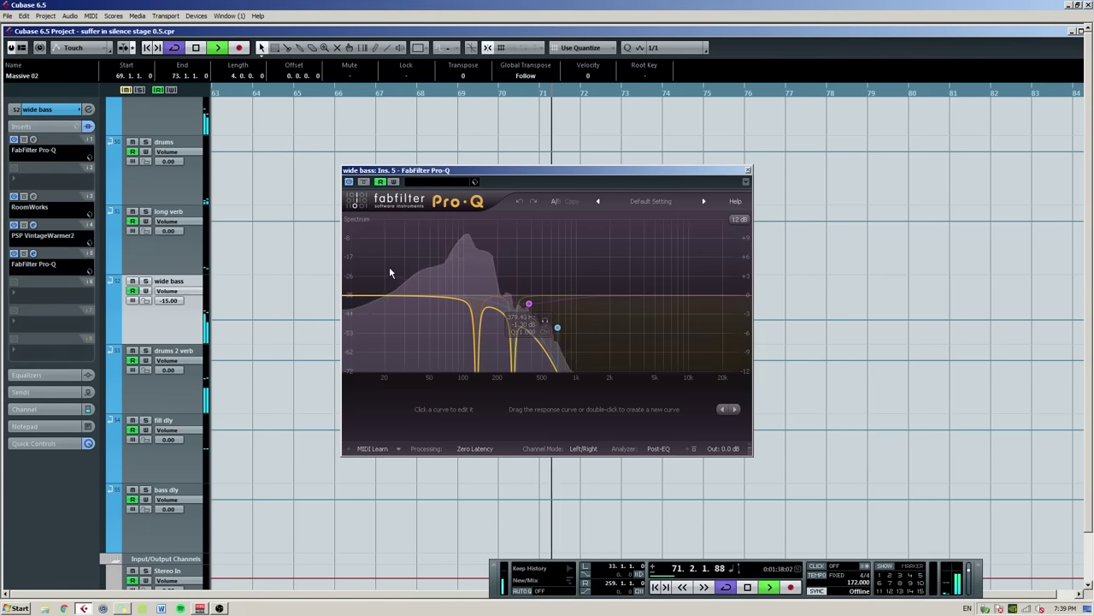
pyautogui.press('space')
pyautogui.click(24, 224)
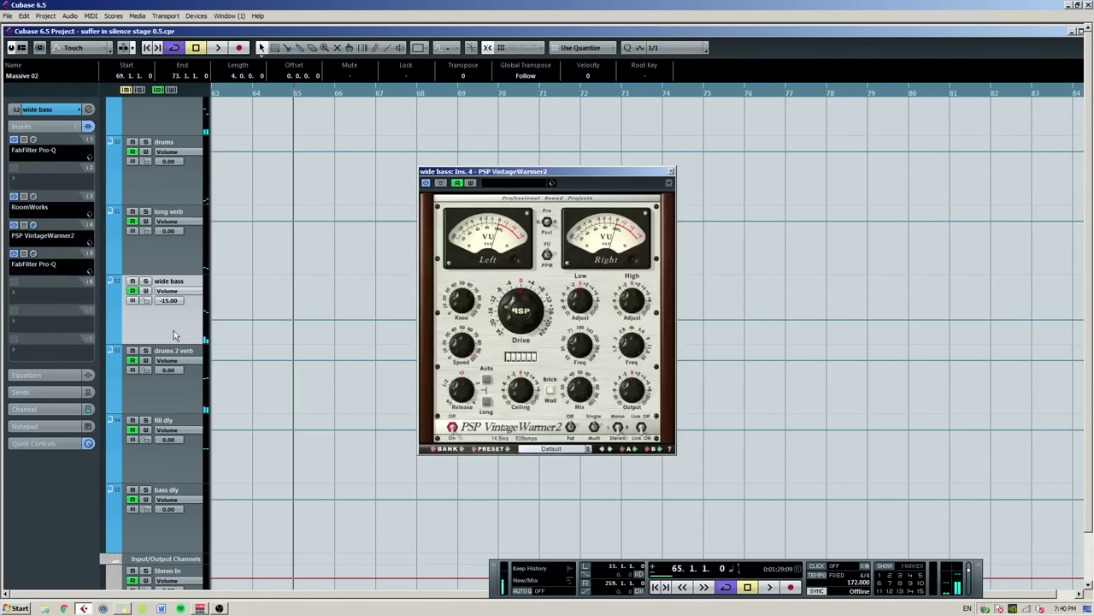
pyautogui.click(671, 171)
# Select and solo the bass group track, return to the wide bass channel and start playback from bar 65
pyautogui.scroll(10, 295, 327)
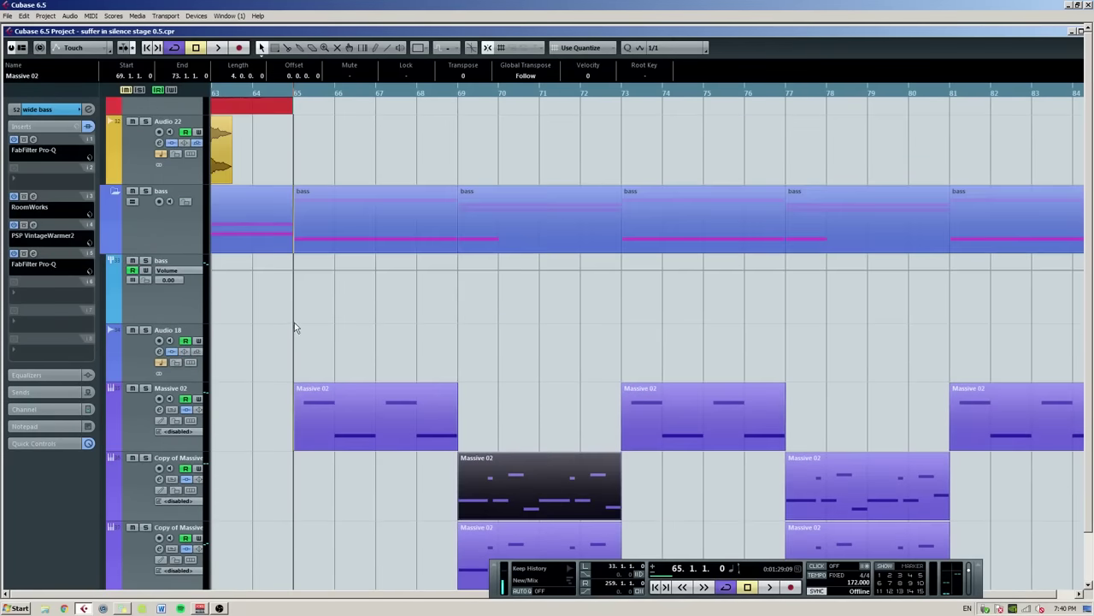
pyautogui.scroll(3, 295, 327)
pyautogui.click(147, 409)
pyautogui.scroll(-3, 307, 411)
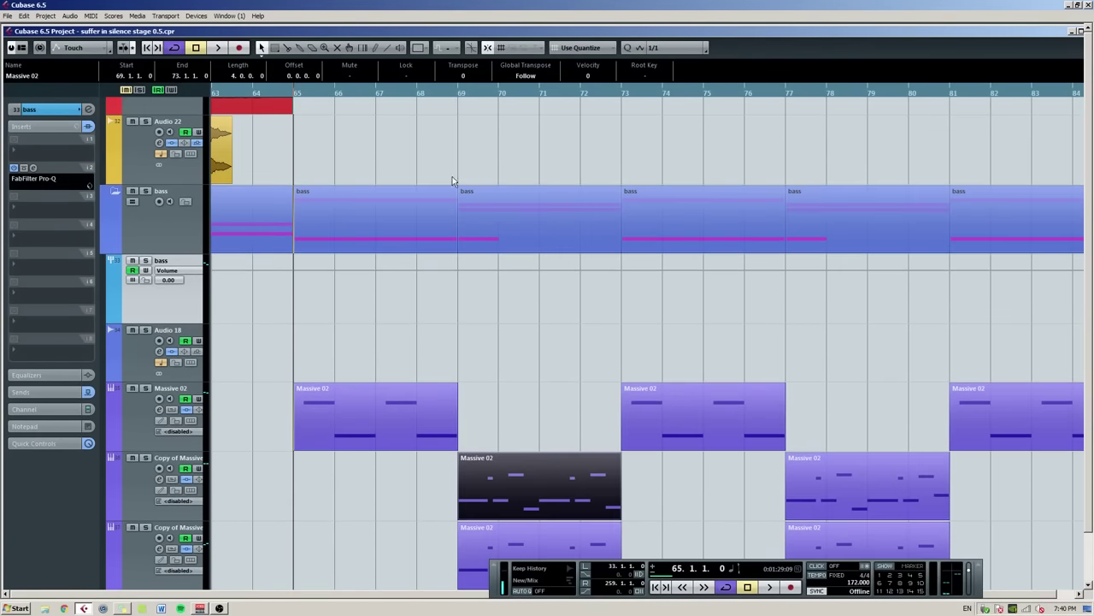
pyautogui.doubleClick(432, 34)
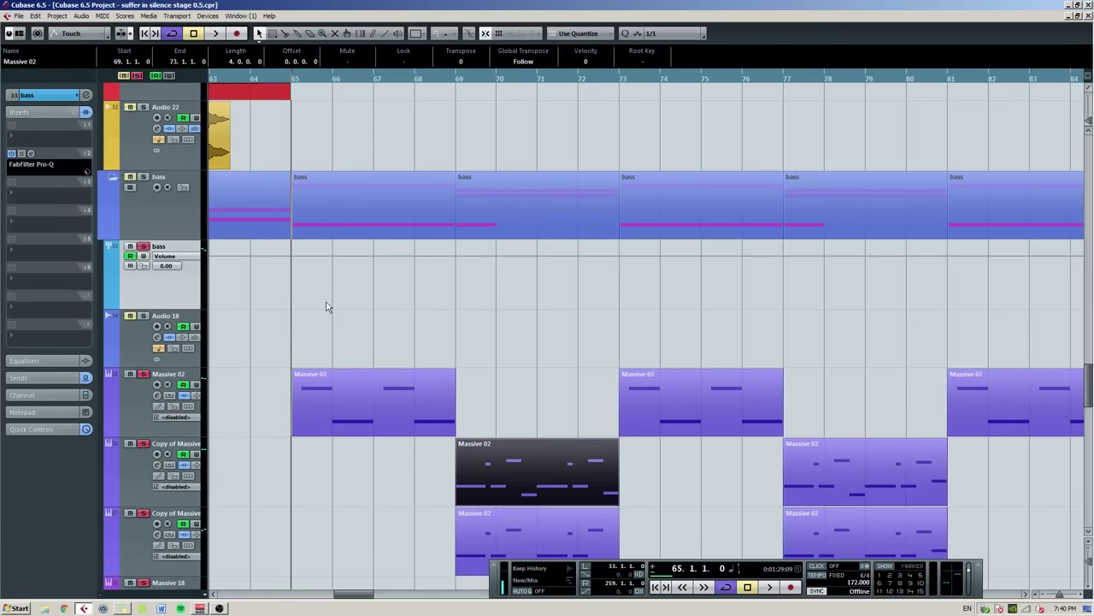
pyautogui.scroll(-15, 326, 304)
pyautogui.press('space')
pyautogui.click(405, 246)
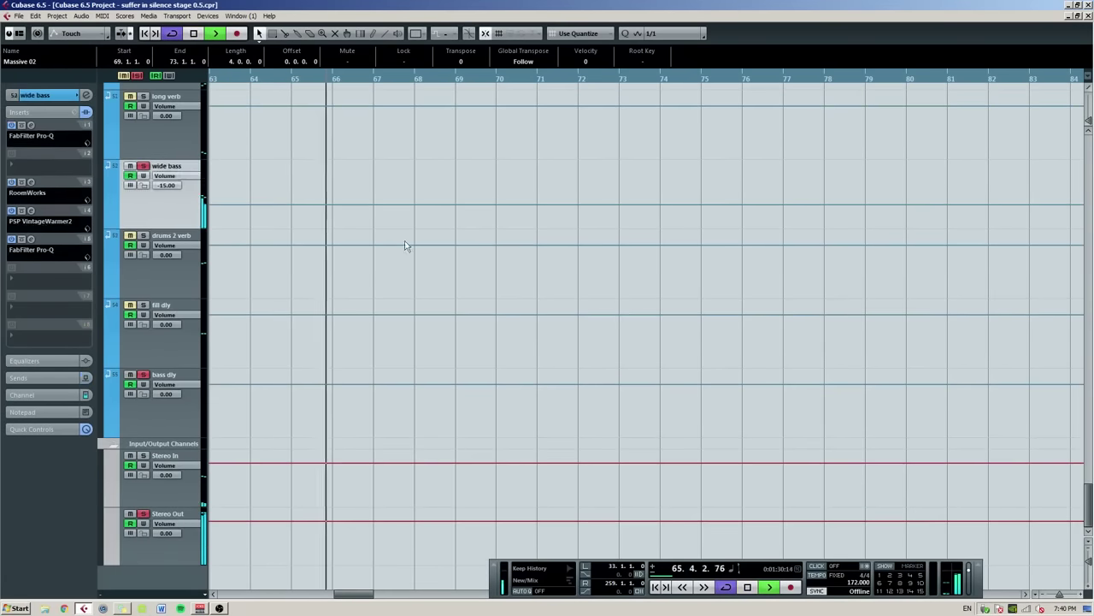
# Compare the soloed bass from bar 65 with wide bass muted and unmuted, then stop playback and clear the solo
pyautogui.press('space')
pyautogui.press('F3')
pyautogui.press('space')
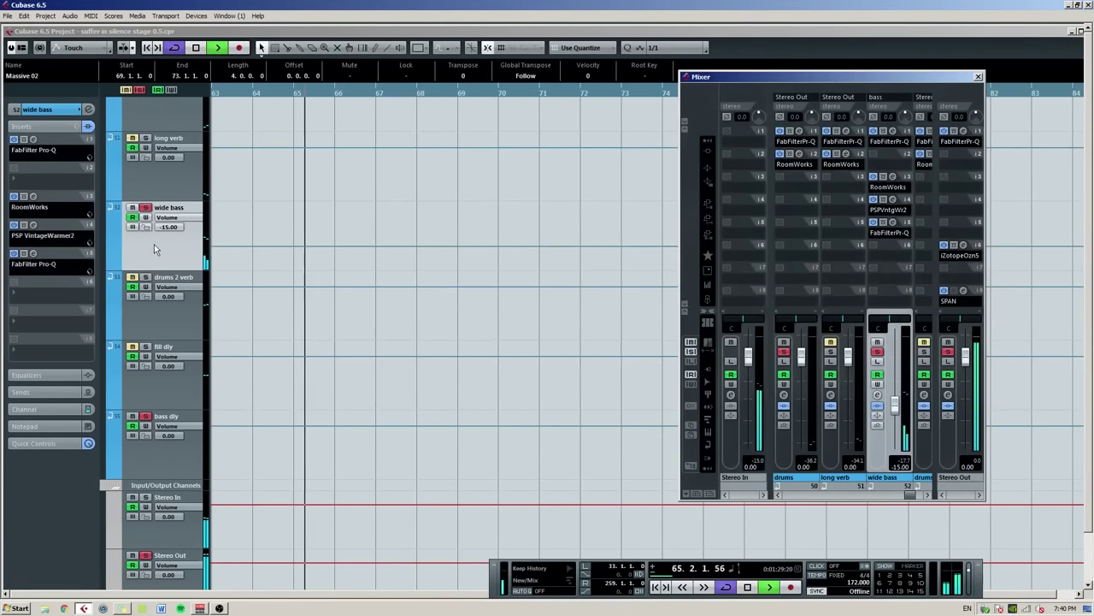
pyautogui.click(137, 210)
pyautogui.press('F3')
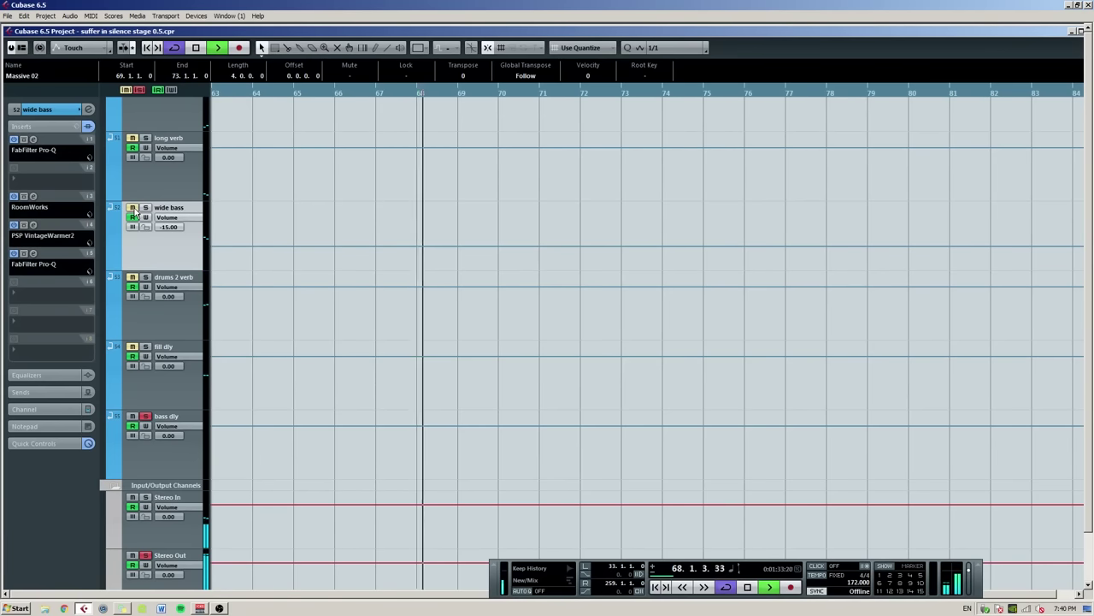
pyautogui.press('s')
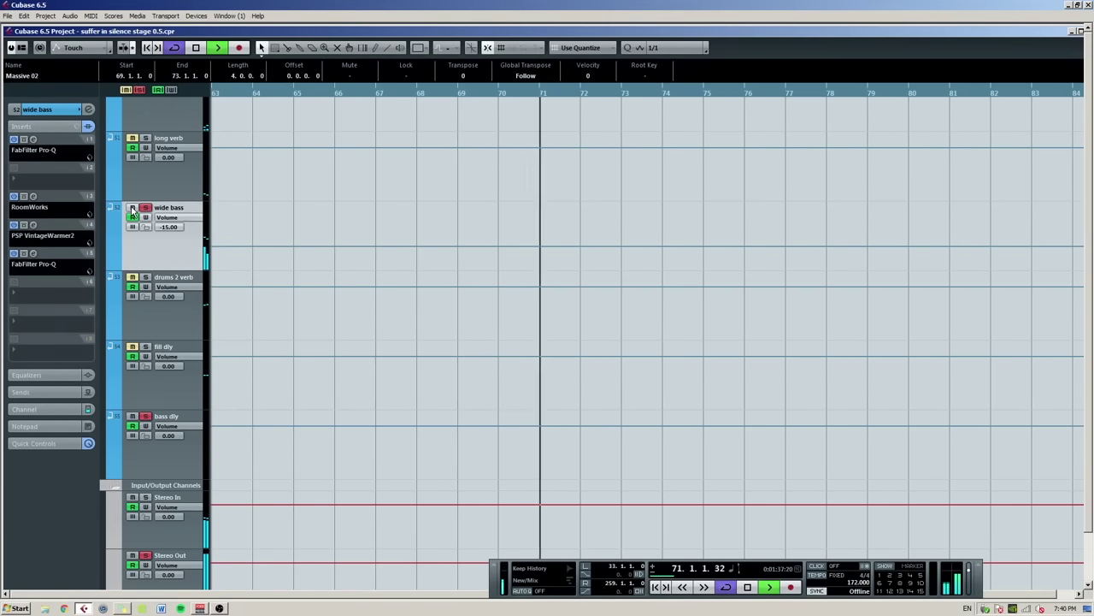
pyautogui.press('space')
# Look through the bass, Massive 02 and Massive 18 parts along the arrangement up to the section at bar 129
pyautogui.scroll(5, 428, 171)
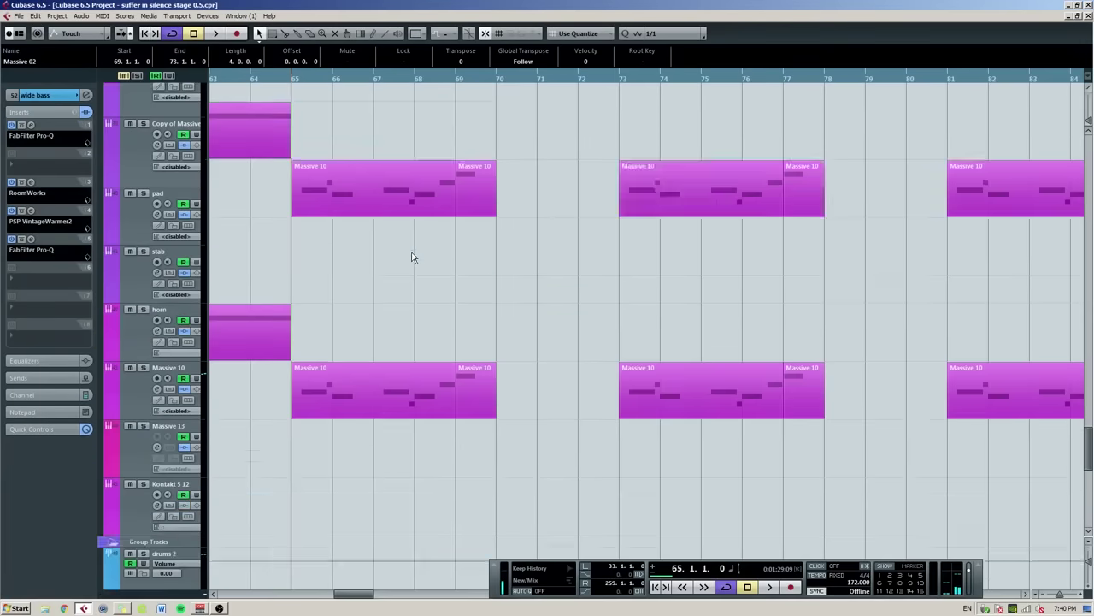
pyautogui.scroll(-3, 404, 269)
pyautogui.press('g')
pyautogui.press('h')
pyautogui.press('h')
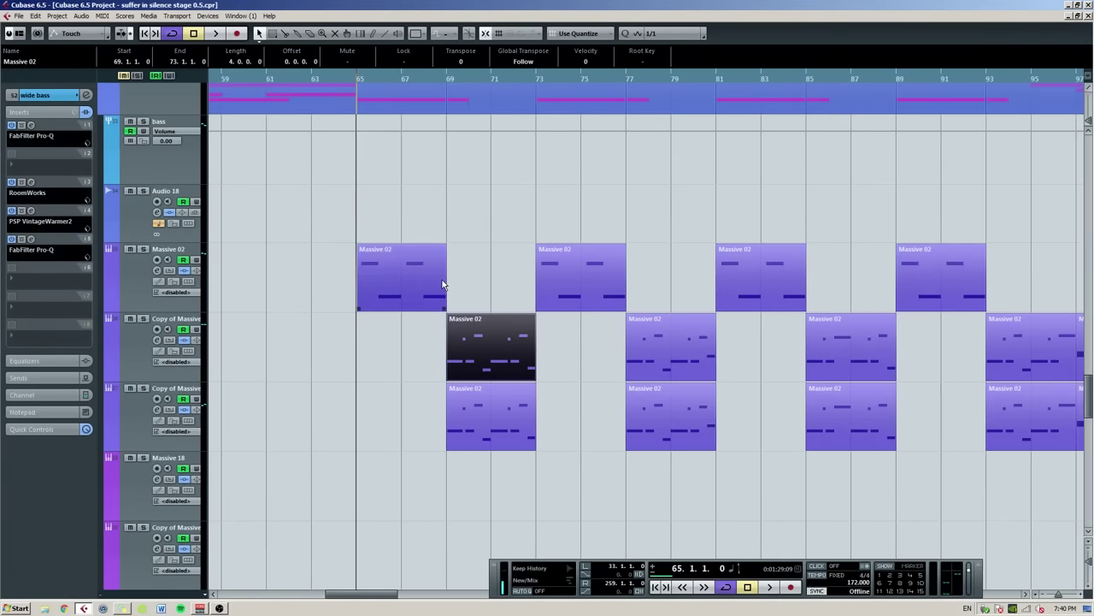
pyautogui.scroll(-6, 427, 278)
pyautogui.scroll(3, 459, 280)
pyautogui.press('h')
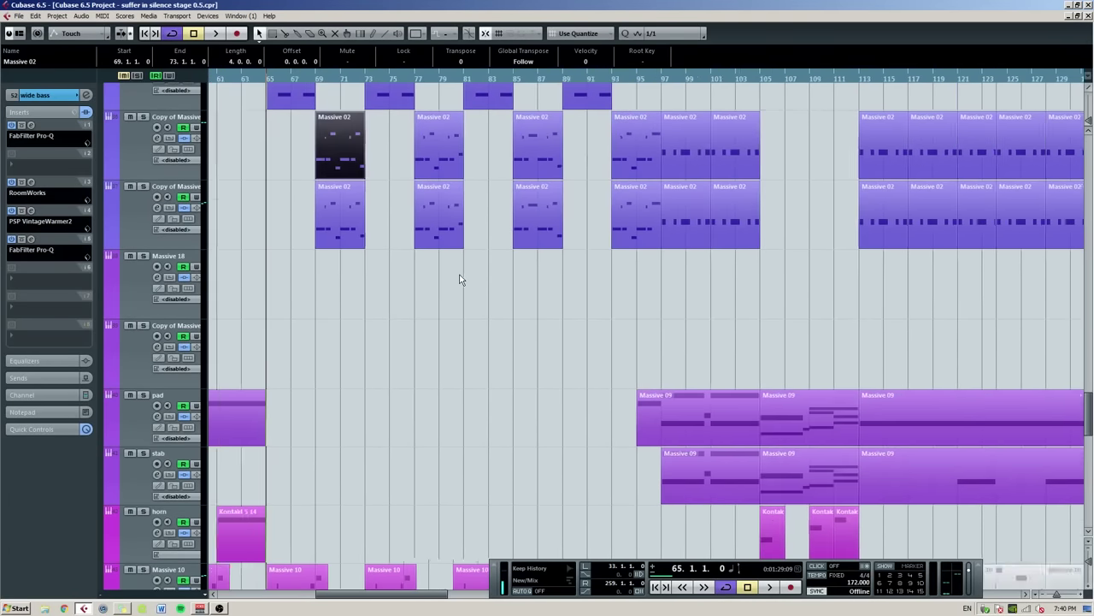
pyautogui.hscroll(5, 459, 280)
pyautogui.press('h')
pyautogui.scroll(4, 457, 265)
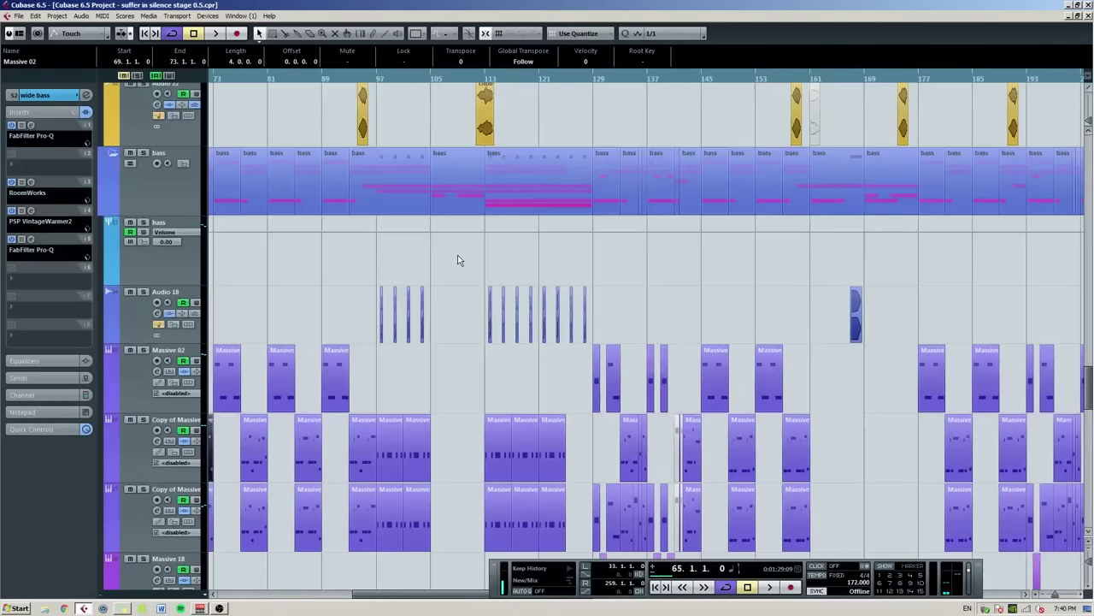
pyautogui.press('g')
pyautogui.press('g')
pyautogui.press('g')
pyautogui.hscroll(-5, 429, 282)
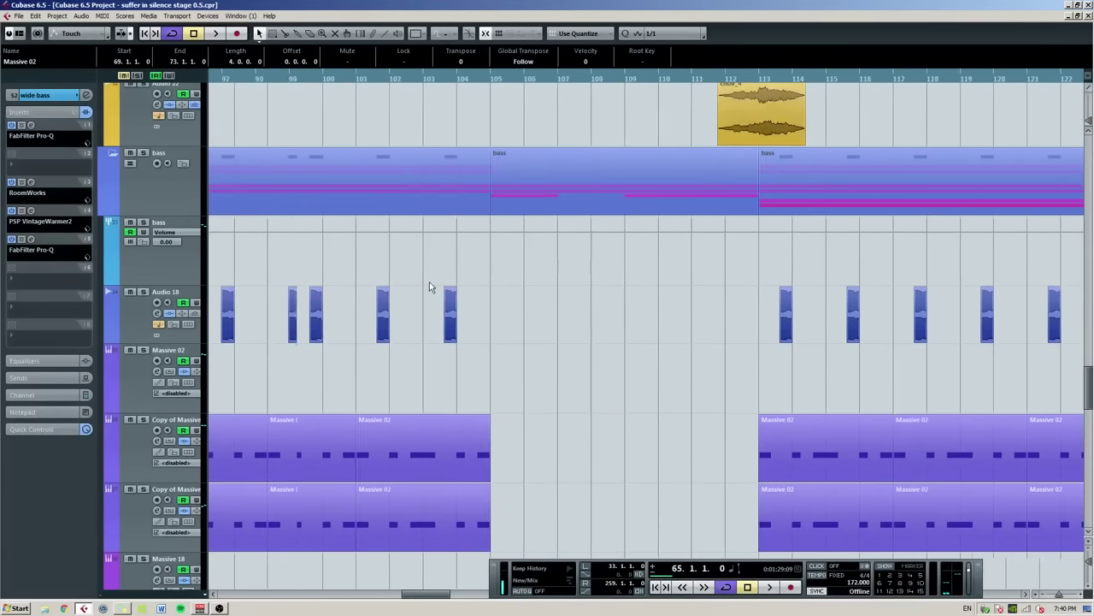
pyautogui.hscroll(10, 429, 282)
pyautogui.scroll(-3, 453, 279)
pyautogui.scroll(4, 478, 275)
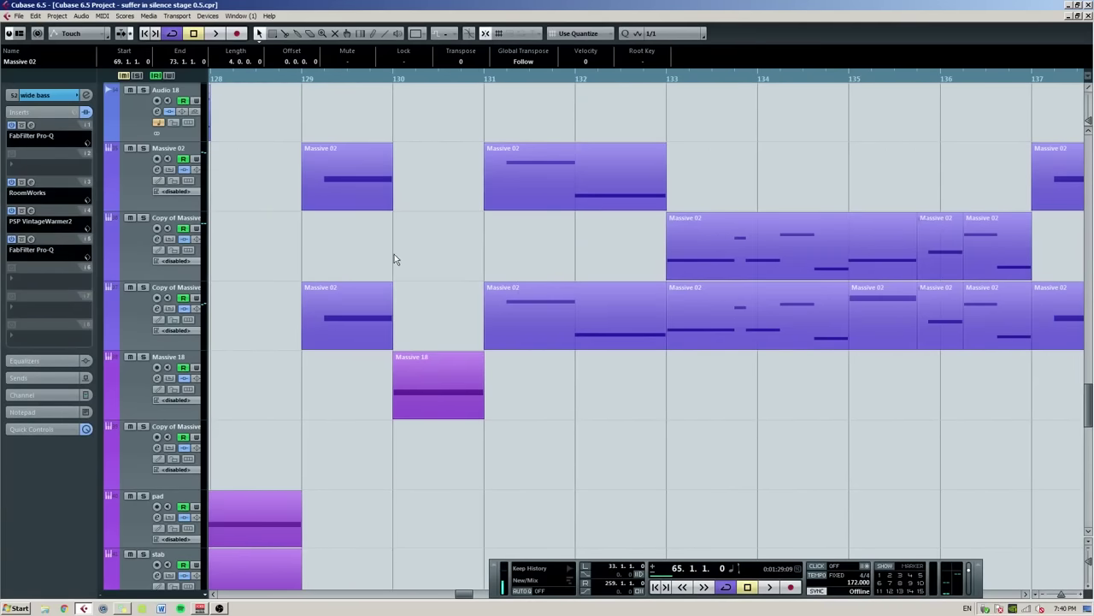
# Play the Massive 02 and Massive 18 bass parts from bar 129 with the section up to bar 154 in view
pyautogui.click(297, 85)
pyautogui.press('space')
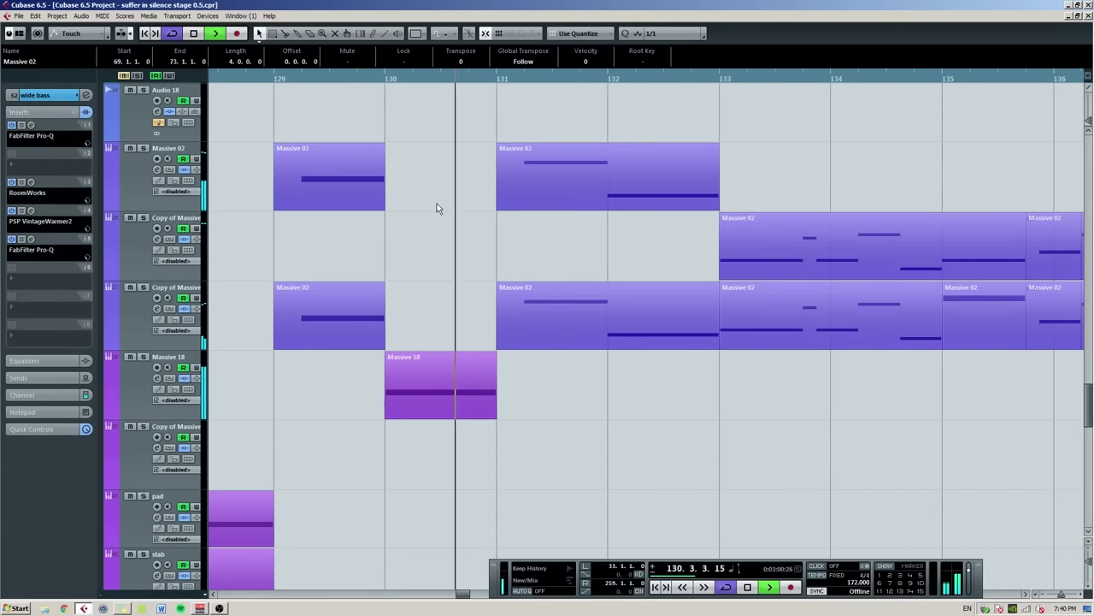
pyautogui.press('g')
pyautogui.press('g')
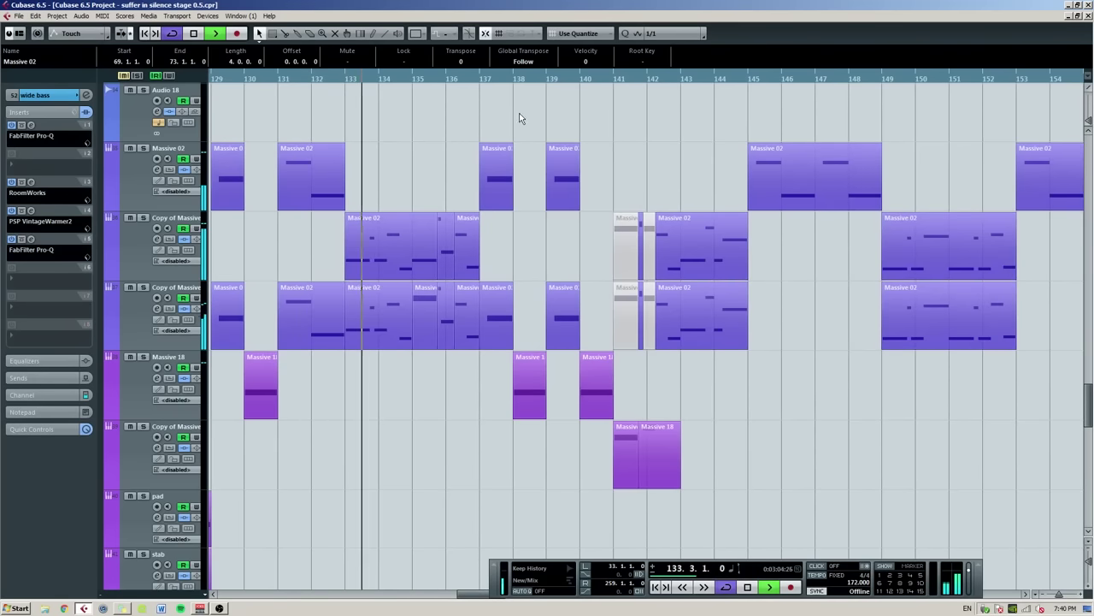
# Select the Massive 18 track and check its sends and basic track settings while the bass section plays
pyautogui.click(373, 355)
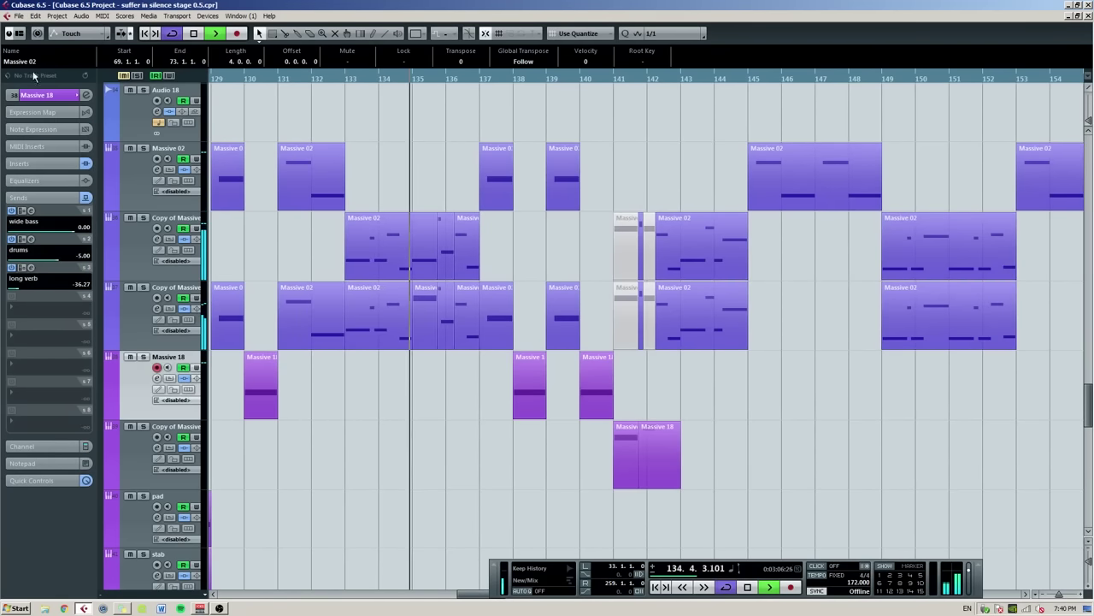
pyautogui.click(45, 95)
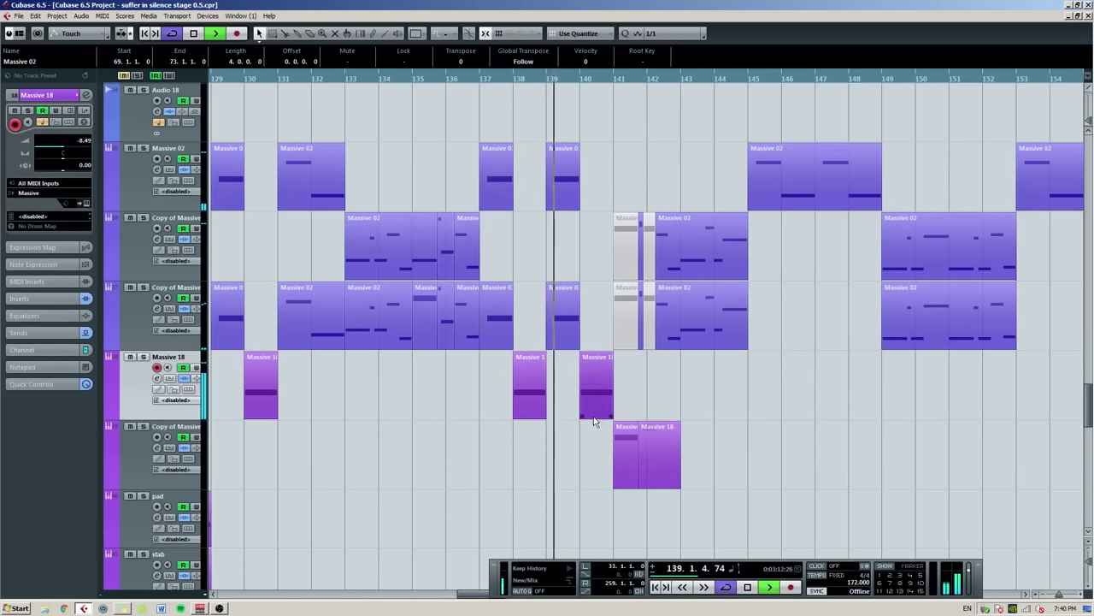
pyautogui.press('h')
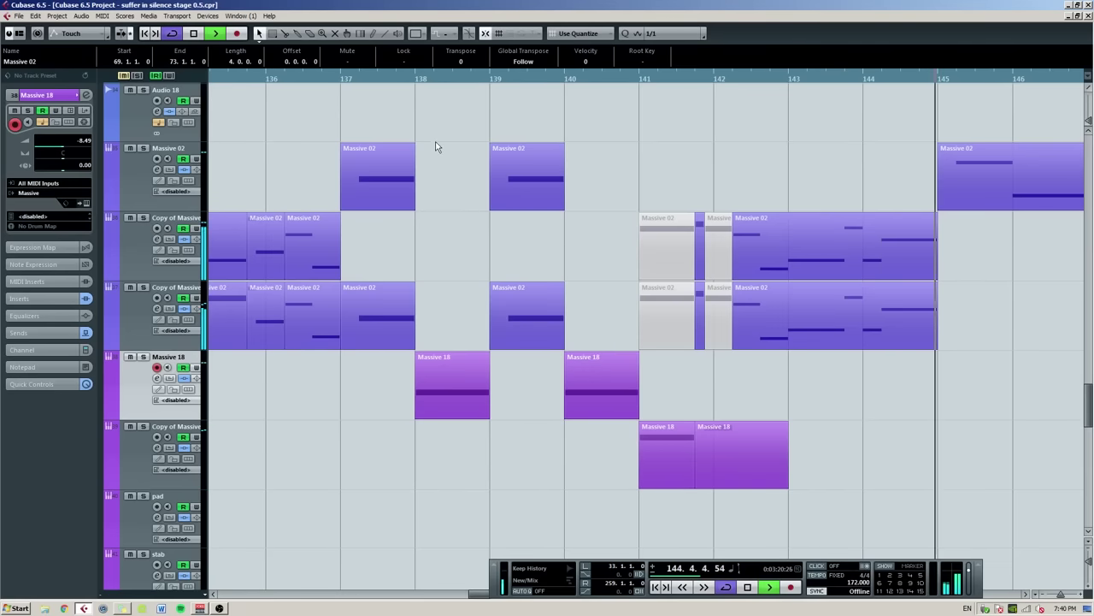
# Solo Massive 18 and its copy, and play them from bar 138 with the EMBRACE REECE 3 patch open in Massive
pyautogui.press('space')
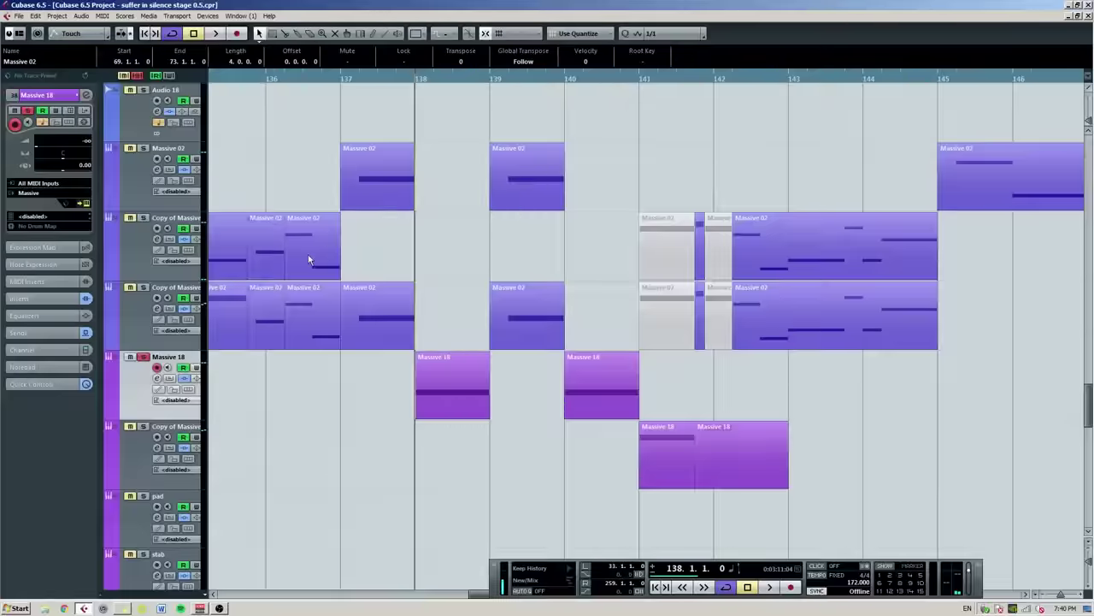
pyautogui.press('e')
pyautogui.press('space')
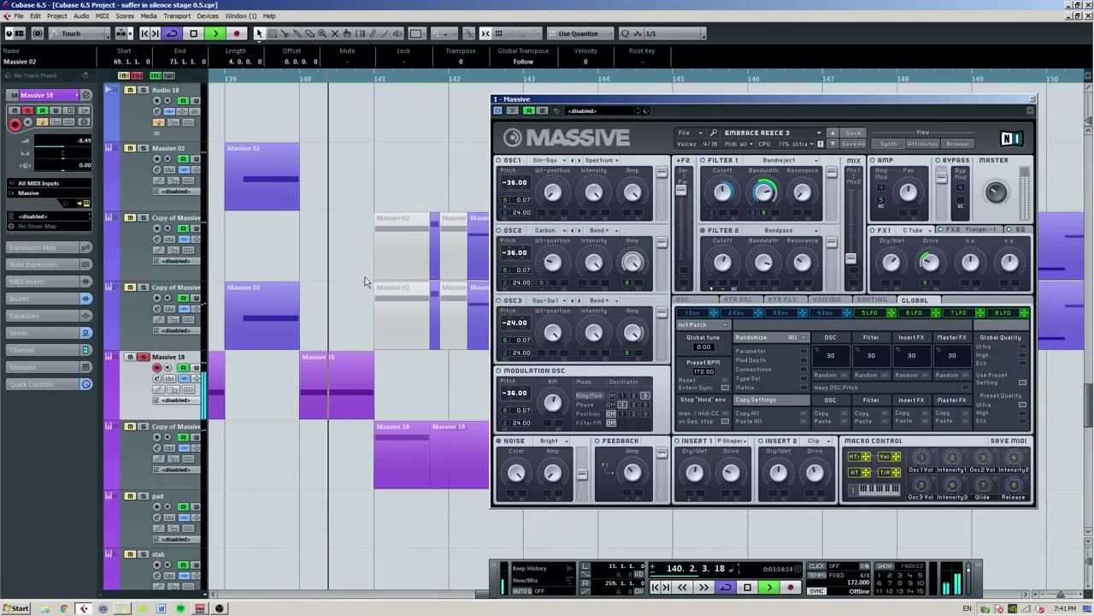
pyautogui.click(133, 473)
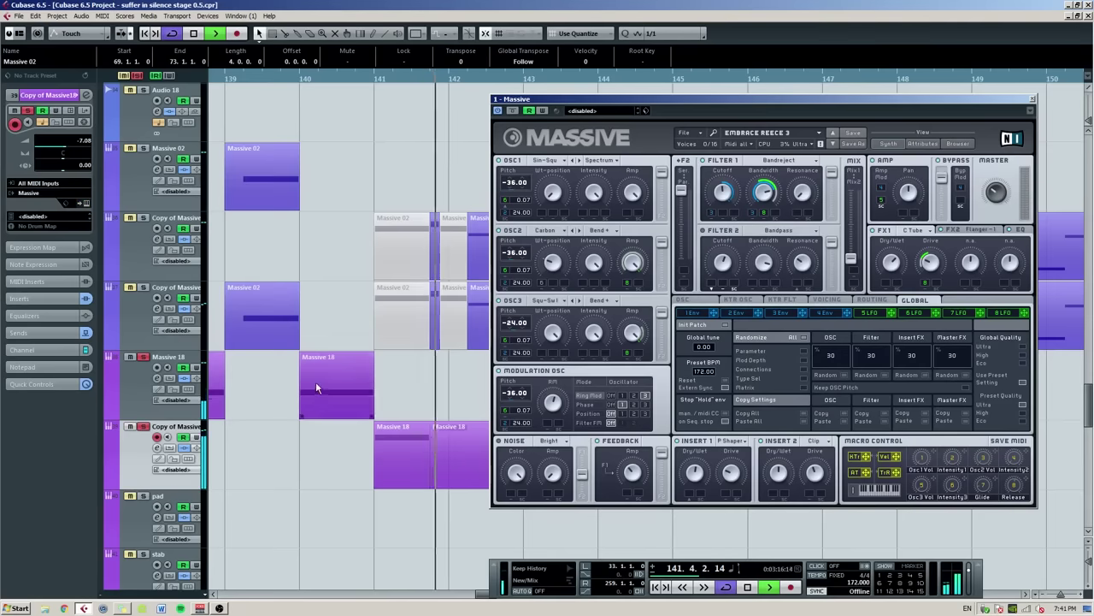
pyautogui.press('space')
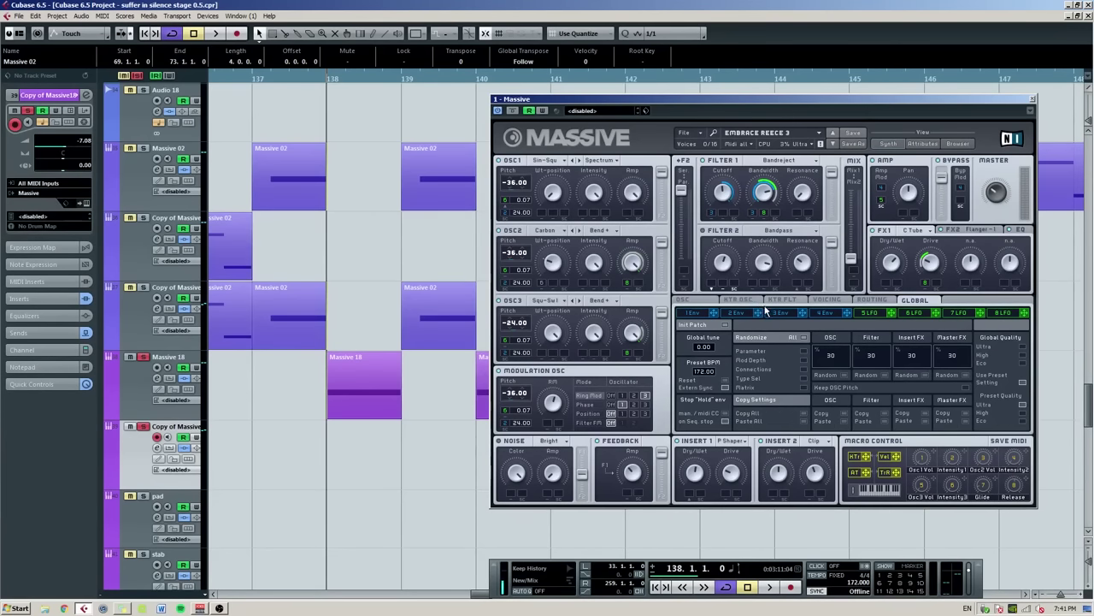
# Show envelope 2 of the EMBRACE REECE 3 patch, and play from bar 138 with the Massive 18 track's sends in view
pyautogui.click(744, 314)
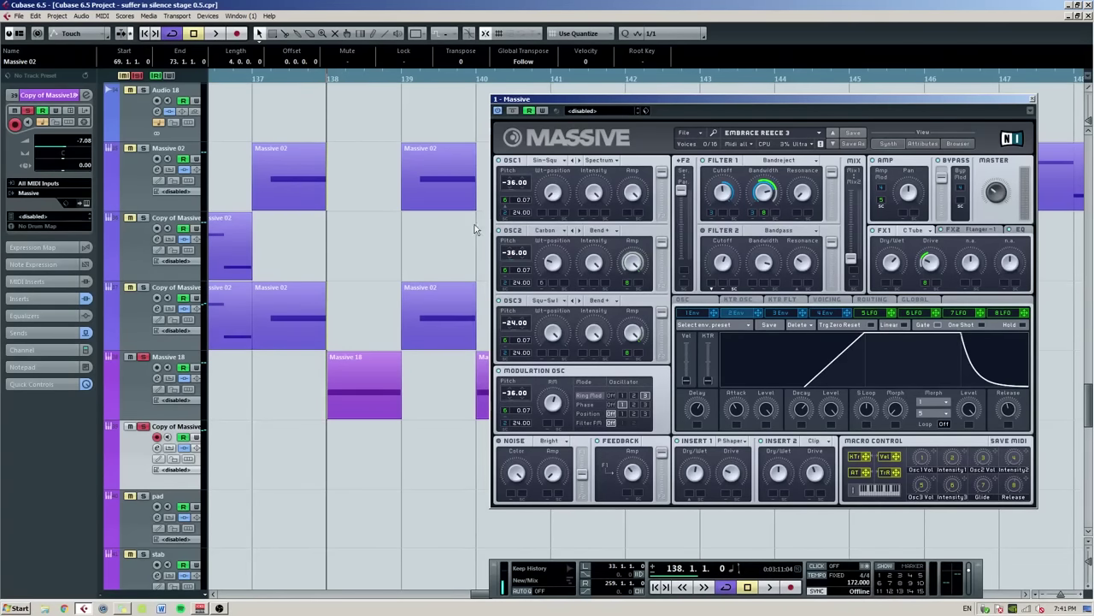
pyautogui.click(134, 332)
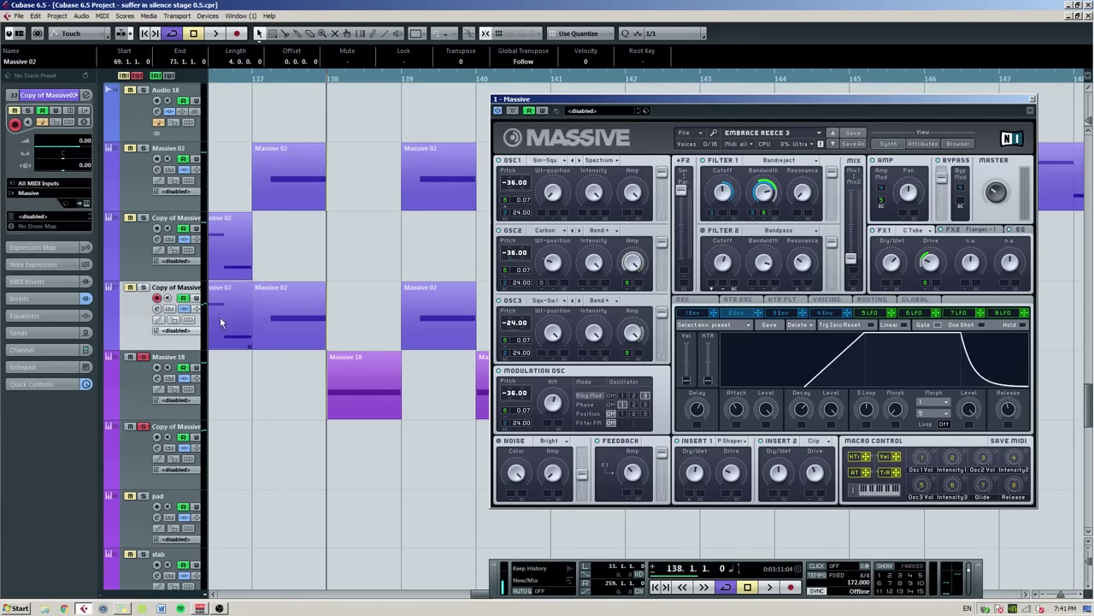
pyautogui.click(128, 387)
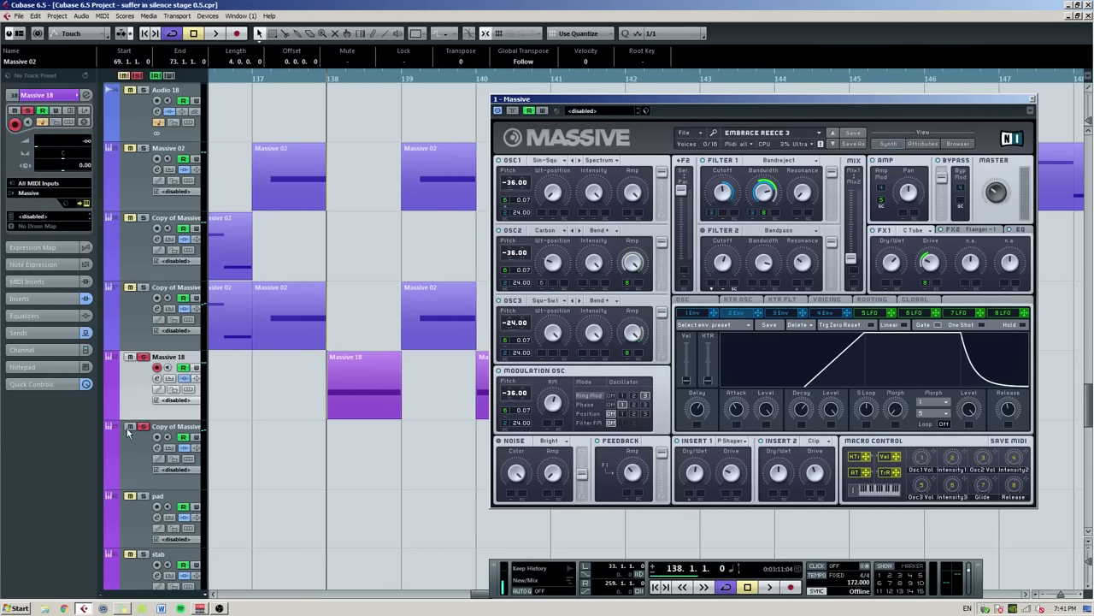
pyautogui.click(32, 335)
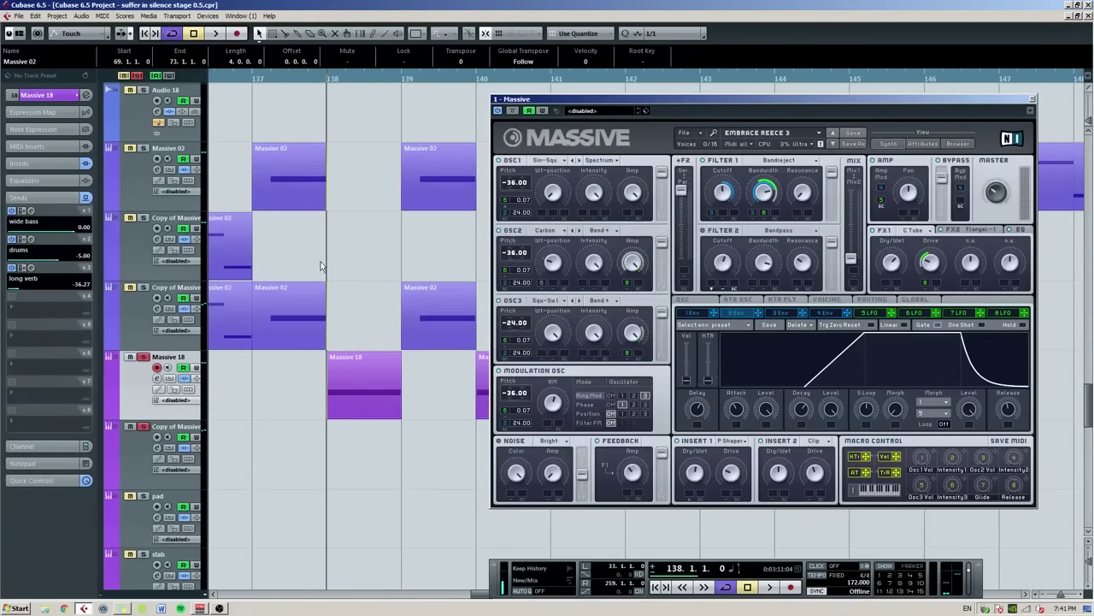
pyautogui.press('space')
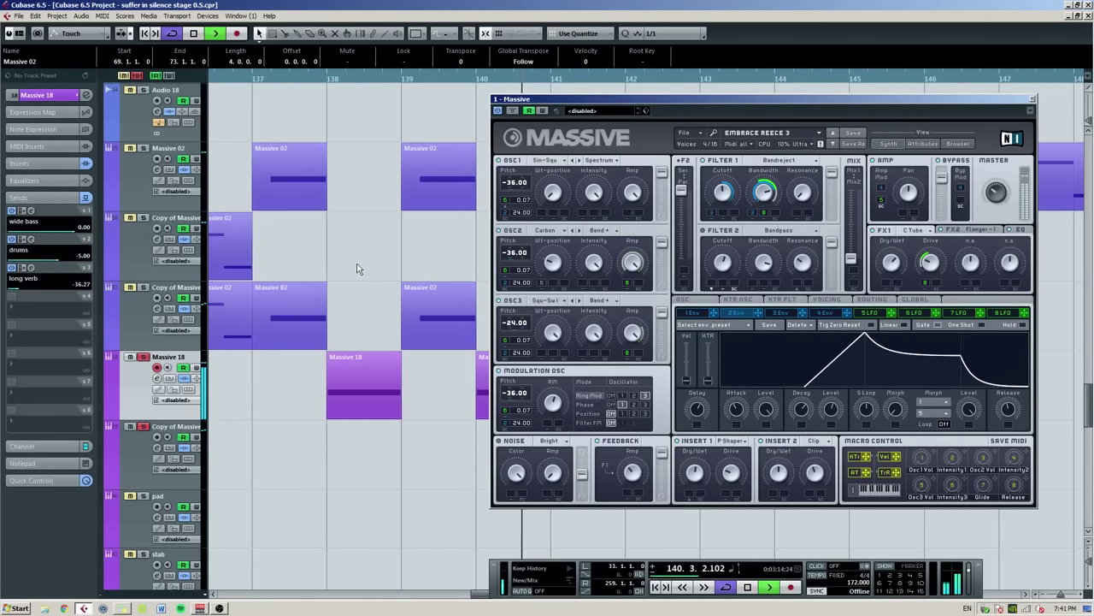
pyautogui.moveTo(658, 115); pyautogui.dragTo(803, 105)
pyautogui.press('space')
# Examine the Massive 18 track's automation lanes around bars 138 to 141, and collapse them again
pyautogui.press('h')
pyautogui.press('h')
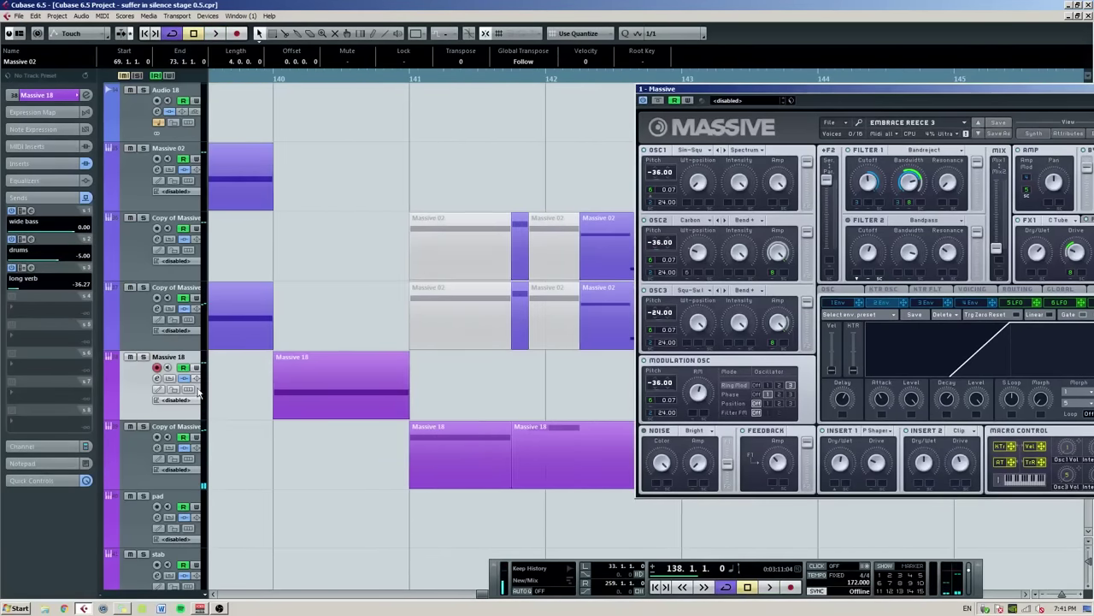
pyautogui.click(196, 391)
pyautogui.scroll(-3, 291, 372)
pyautogui.press('g')
pyautogui.press('g')
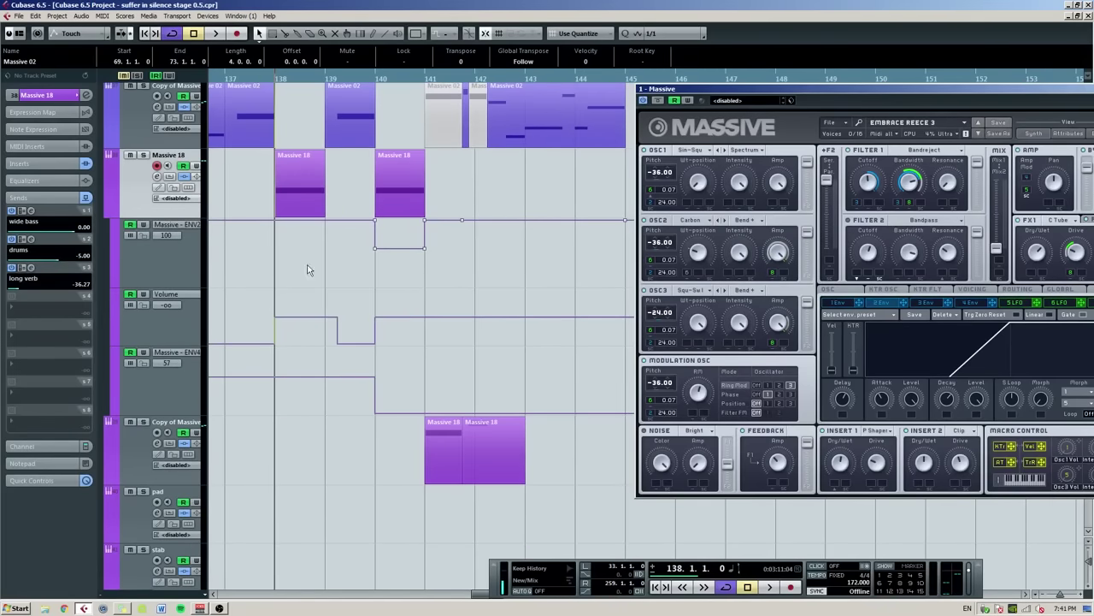
pyautogui.click(109, 214)
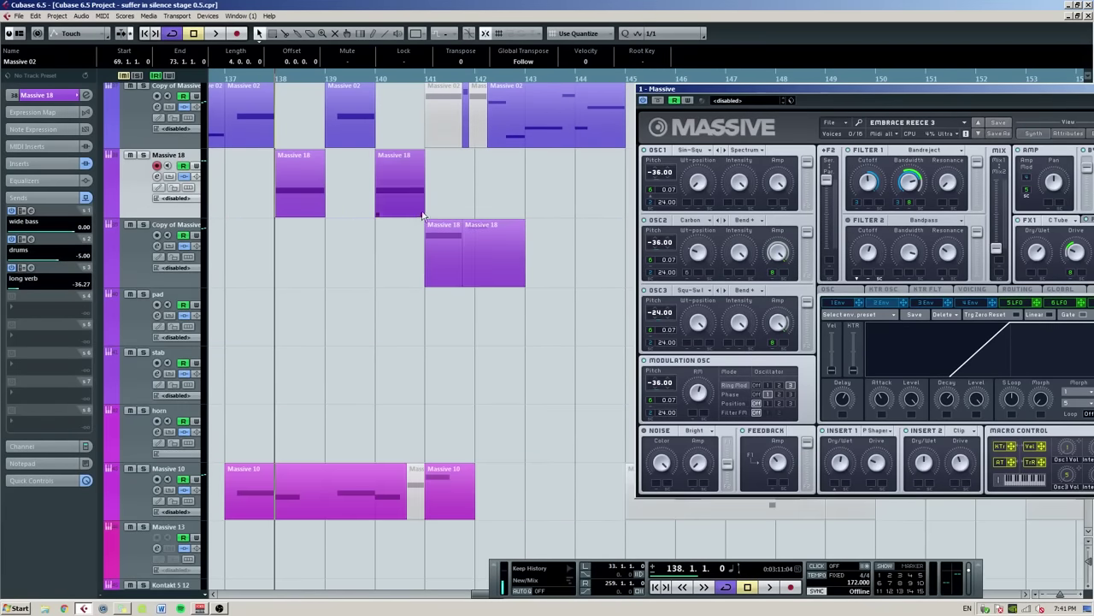
# Select the copy of Massive 18, and mark the range from bar 138 to 143 across Massive 18 and its copy
pyautogui.click(135, 261)
pyautogui.click(111, 282)
pyautogui.scroll(2, 414, 225)
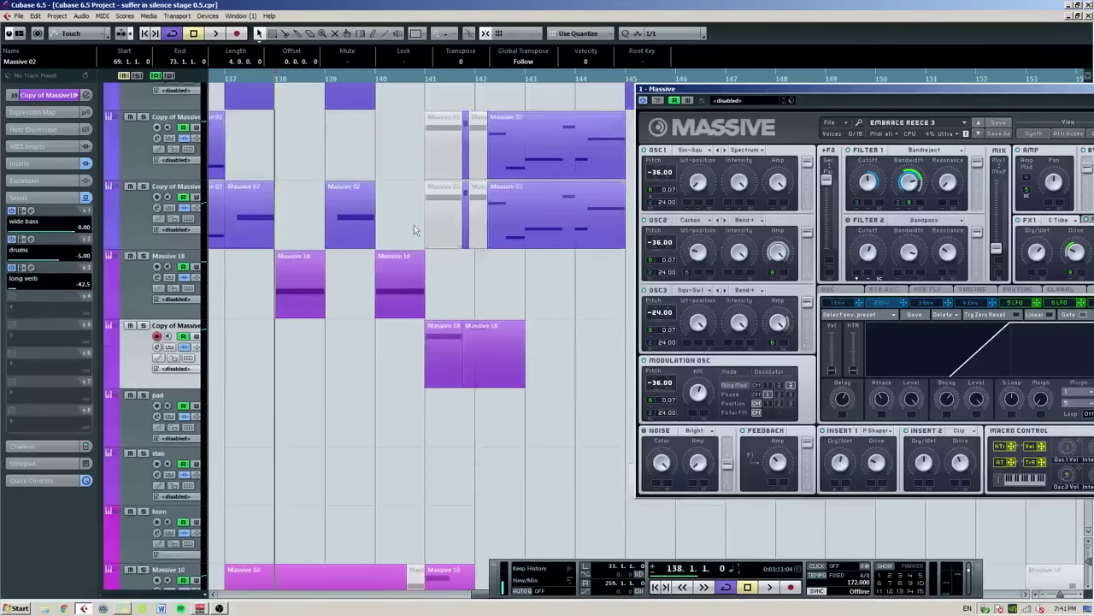
pyautogui.press('h')
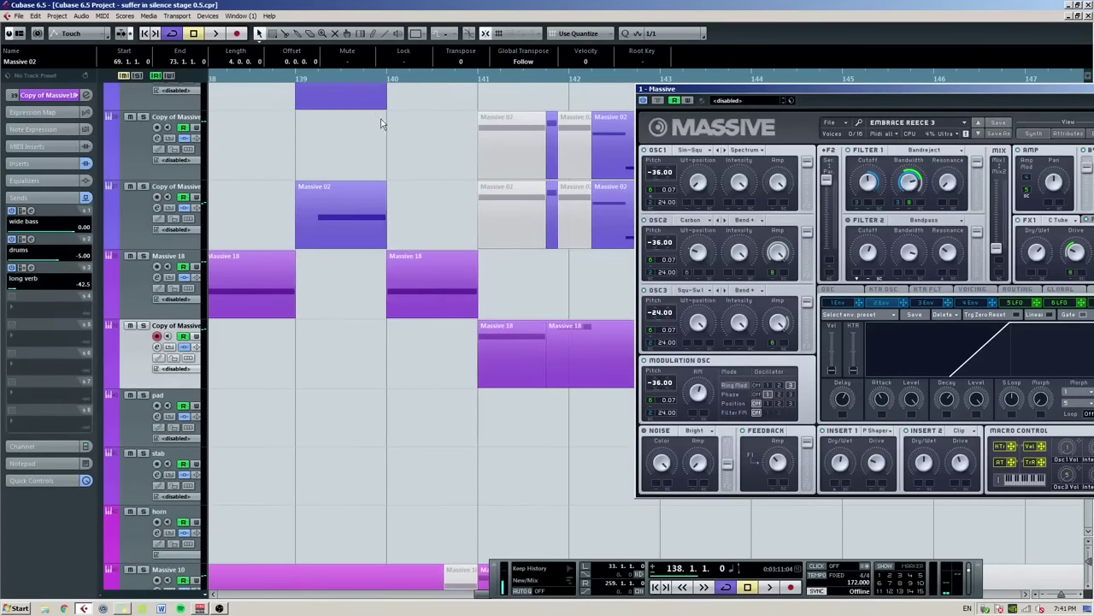
pyautogui.press('g')
pyautogui.press('2')
pyautogui.moveTo(278, 260); pyautogui.dragTo(571, 341)
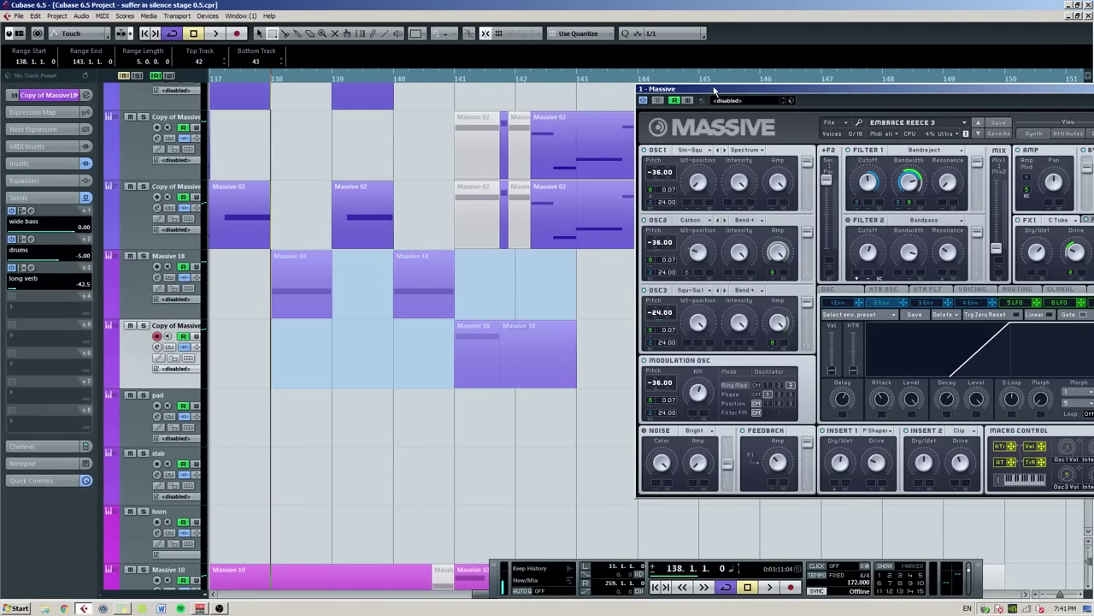
# Bring the whole Massive patch window into view to review it, and close it
pyautogui.moveTo(715, 91); pyautogui.dragTo(510, 90)
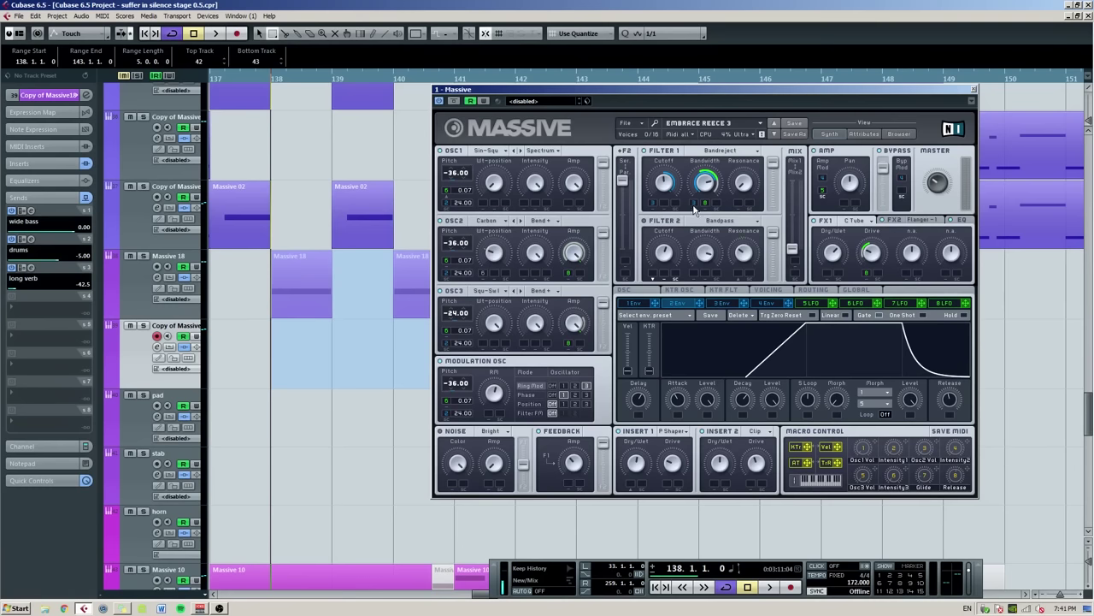
pyautogui.click(973, 89)
pyautogui.scroll(-4, 384, 260)
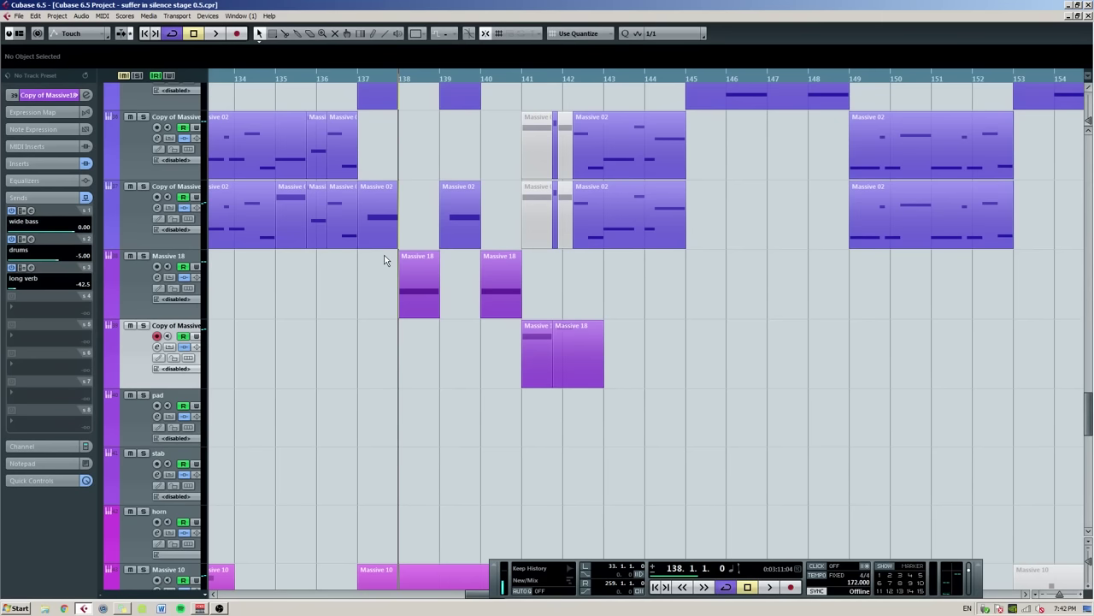
# Look back through the bass, pad and stab parts across the arrangement to the Audio 18 clips after bar 97
pyautogui.hscroll(-3, 494, 250)
pyautogui.scroll(-4, 479, 254)
pyautogui.scroll(4, 463, 245)
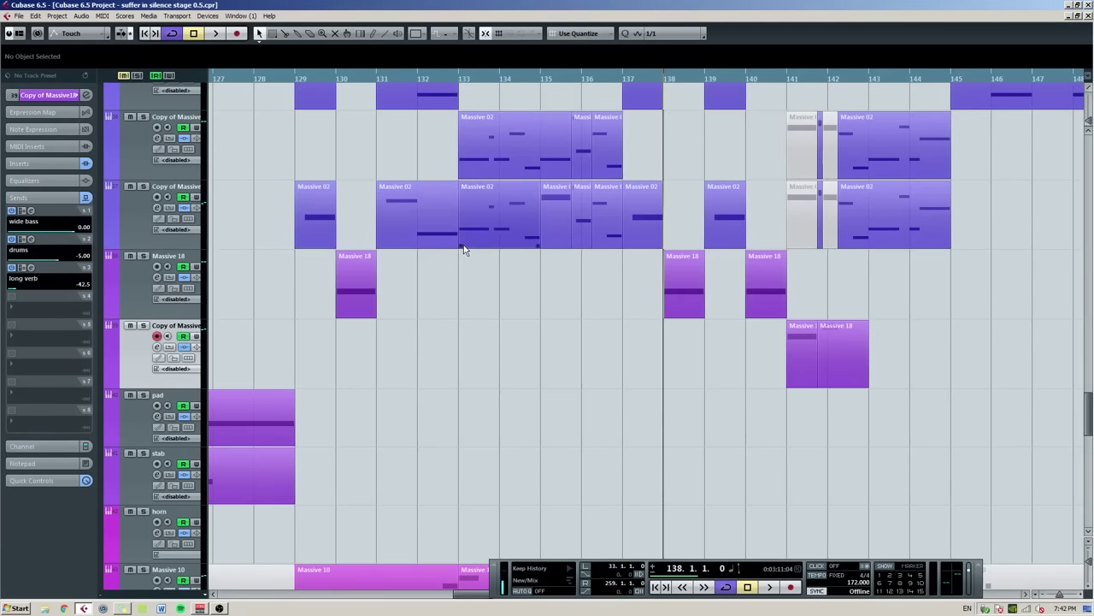
pyautogui.scroll(-2, 463, 245)
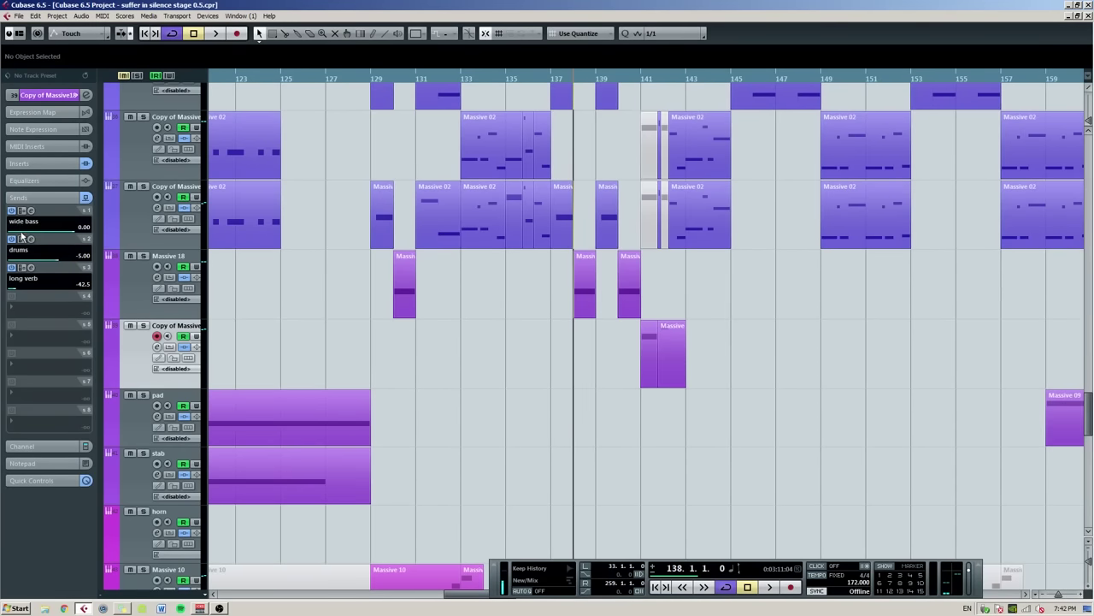
pyautogui.scroll(-2, 366, 276)
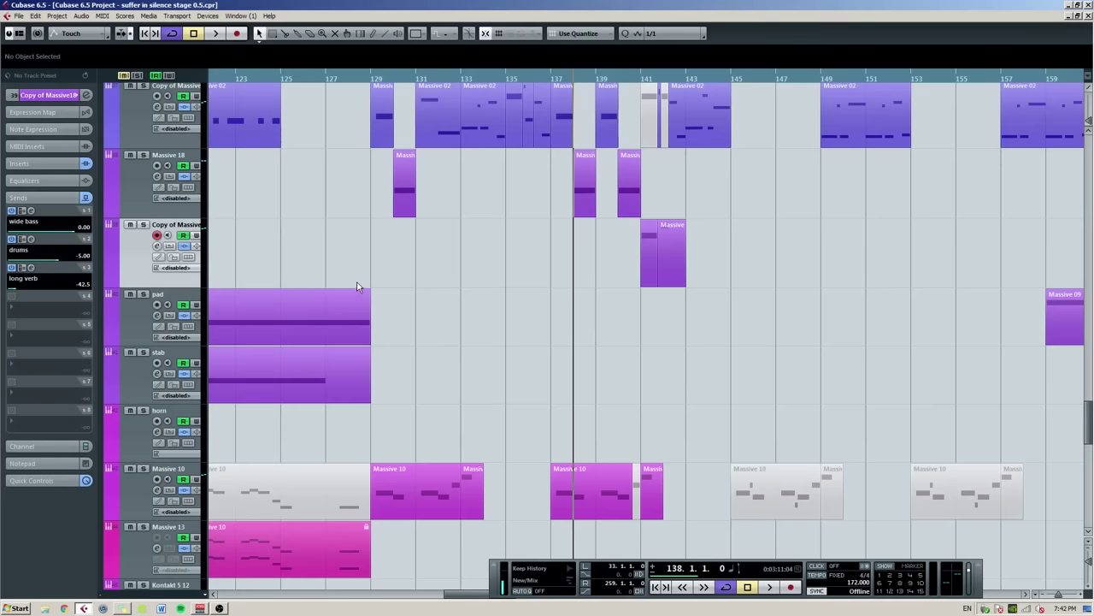
pyautogui.hscroll(-10, 366, 276)
pyautogui.scroll(2, 366, 274)
pyautogui.scroll(-3, 366, 274)
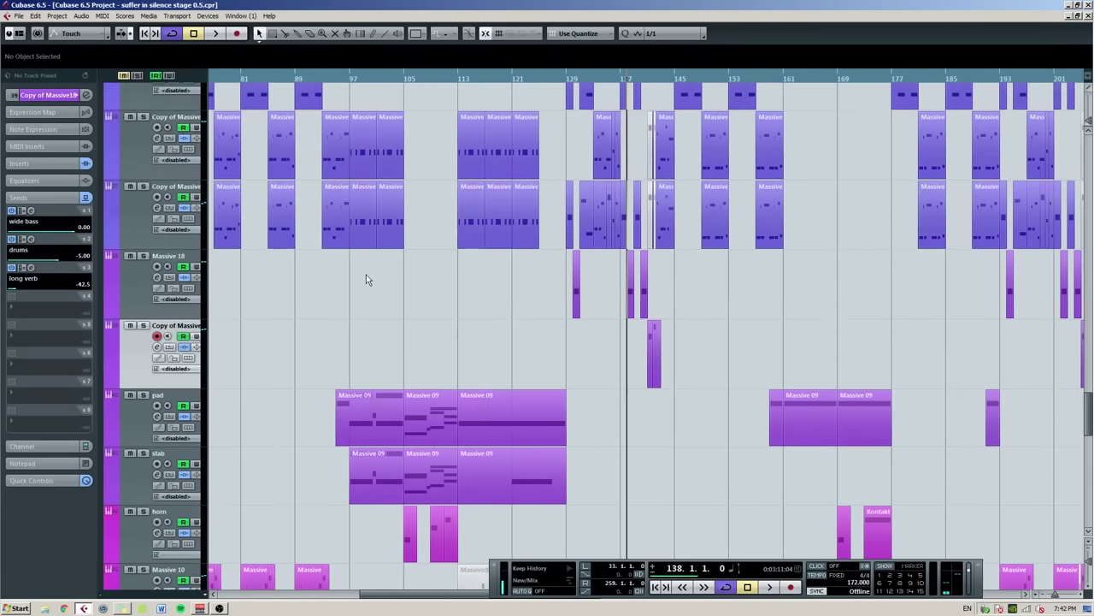
pyautogui.scroll(3, 366, 275)
pyautogui.scroll(3, 366, 275)
pyautogui.scroll(6, 345, 177)
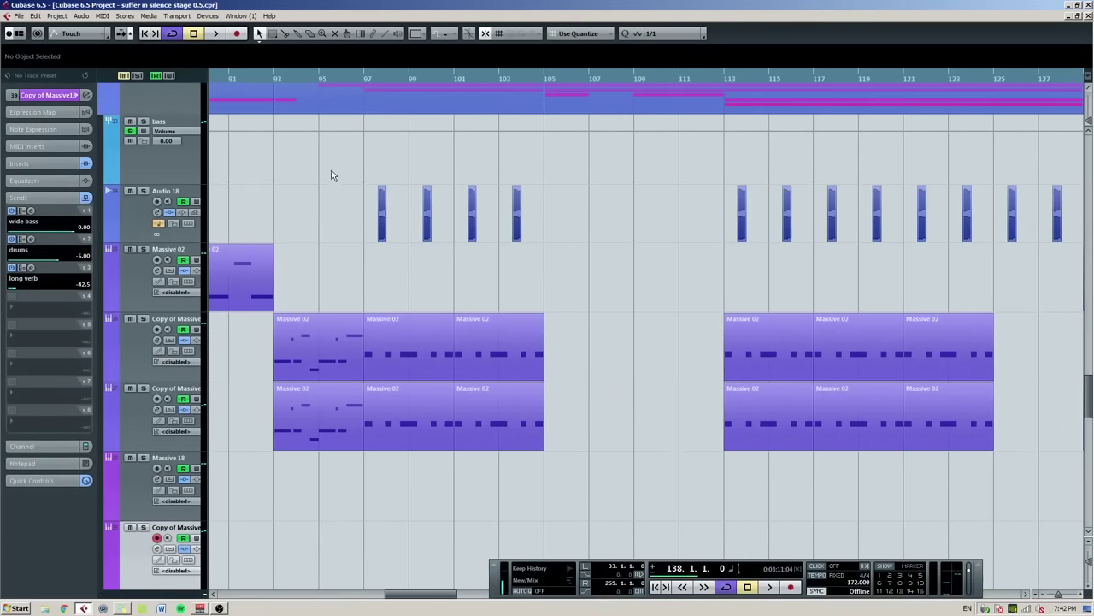
# Play the section from bar 97 and examine the short sub clips on the Audio 18 track
pyautogui.click(340, 78)
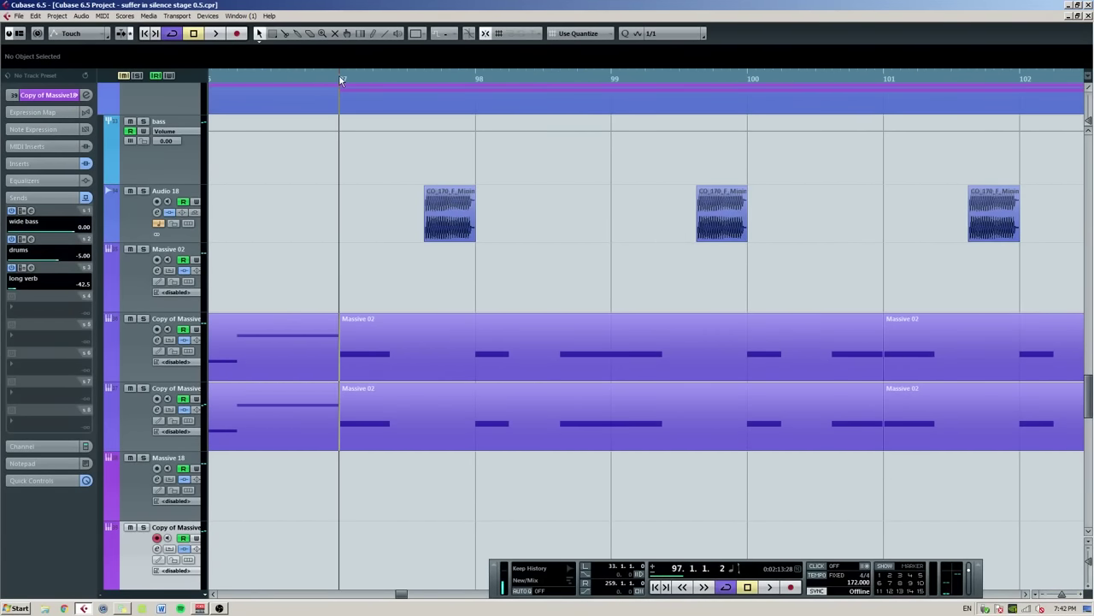
pyautogui.press('space')
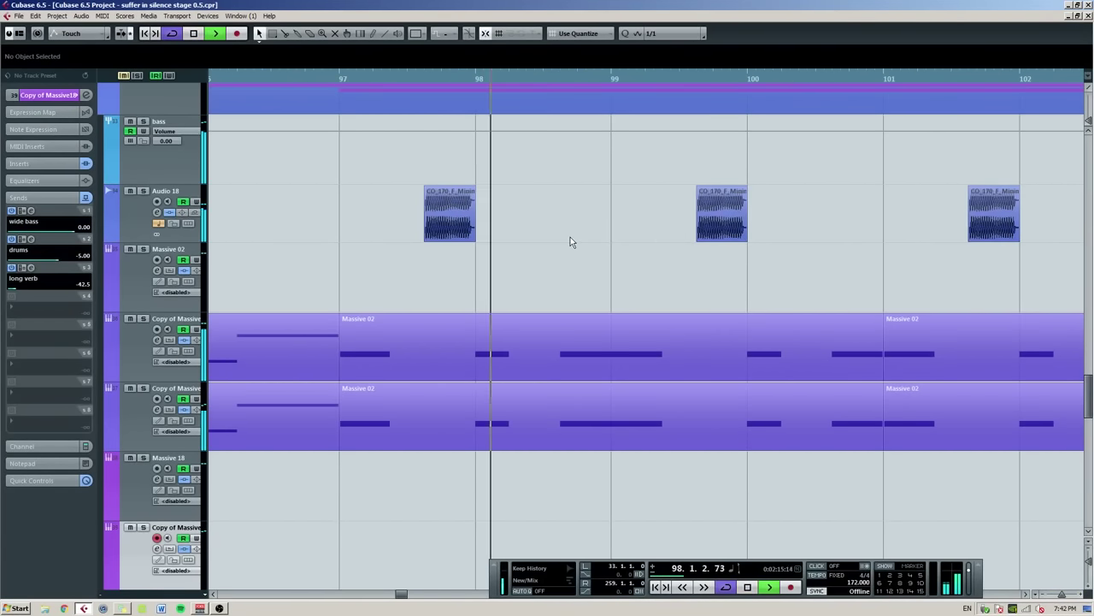
pyautogui.hscroll(3, 565, 239)
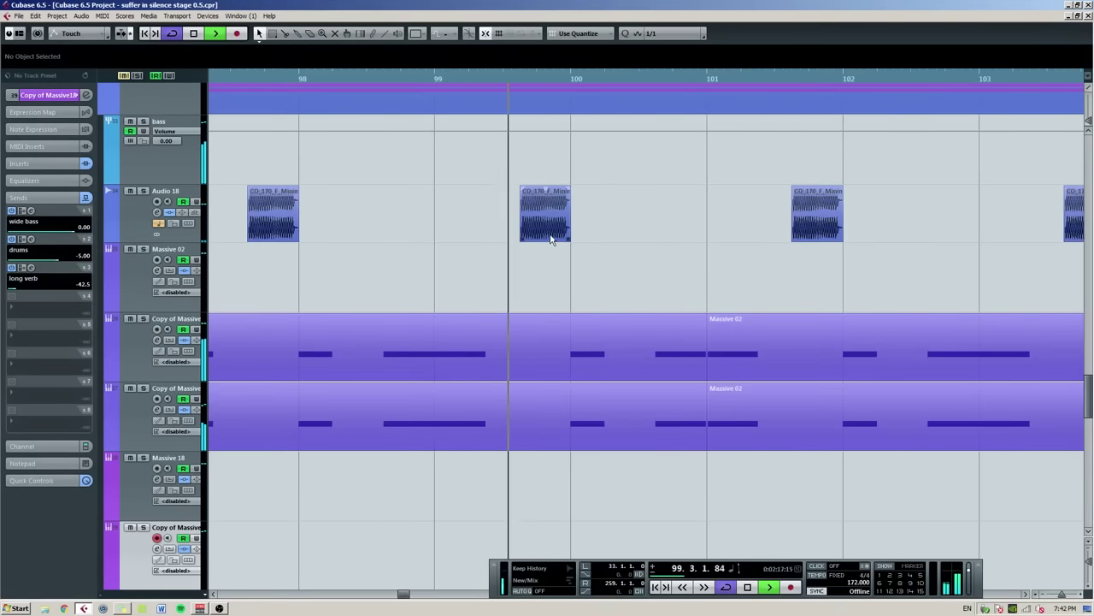
pyautogui.press('space')
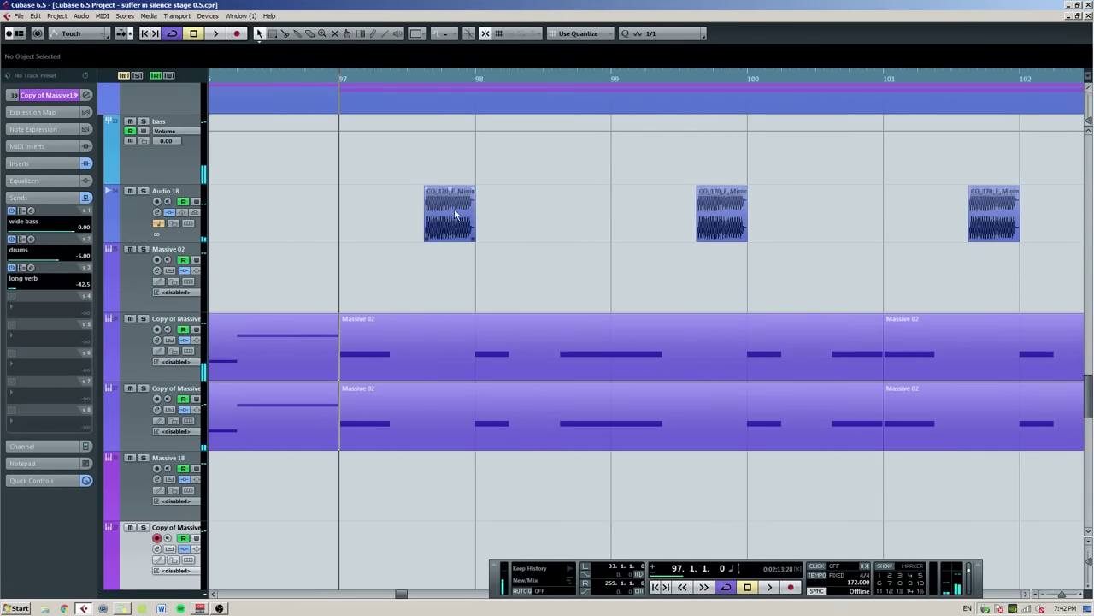
pyautogui.keyDown('ctrl'); pyautogui.scroll(2, 454, 207); pyautogui.keyUp('ctrl')
pyautogui.keyDown('ctrl'); pyautogui.scroll(-2, 491, 212); pyautogui.keyUp('ctrl')
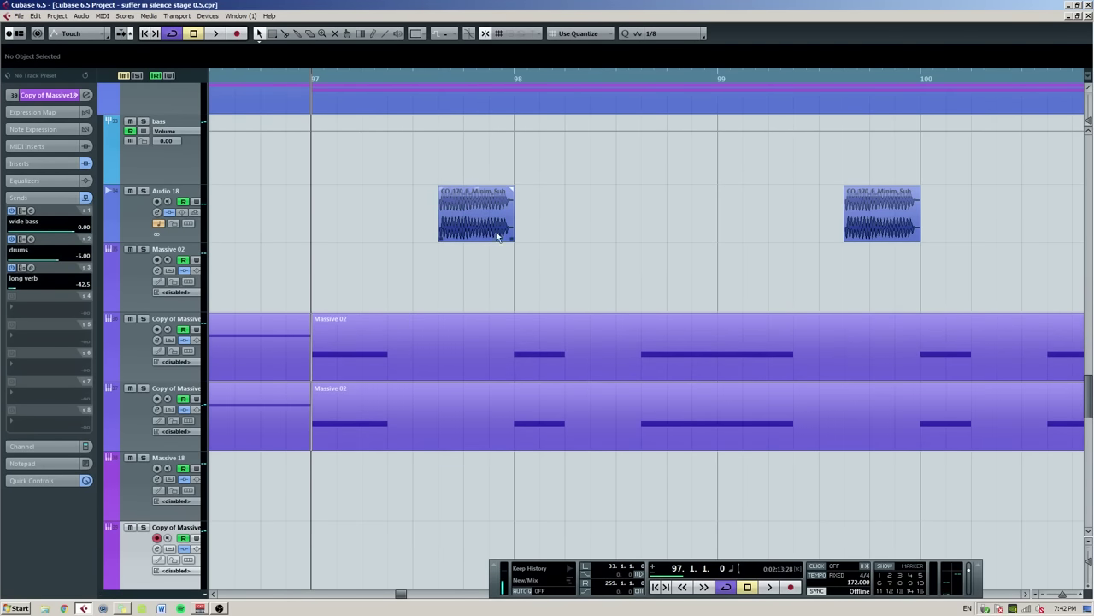
# Select the bass group track to check its inserts, and examine the Massive 02 parts and sub clips from bar 97
pyautogui.click(175, 159)
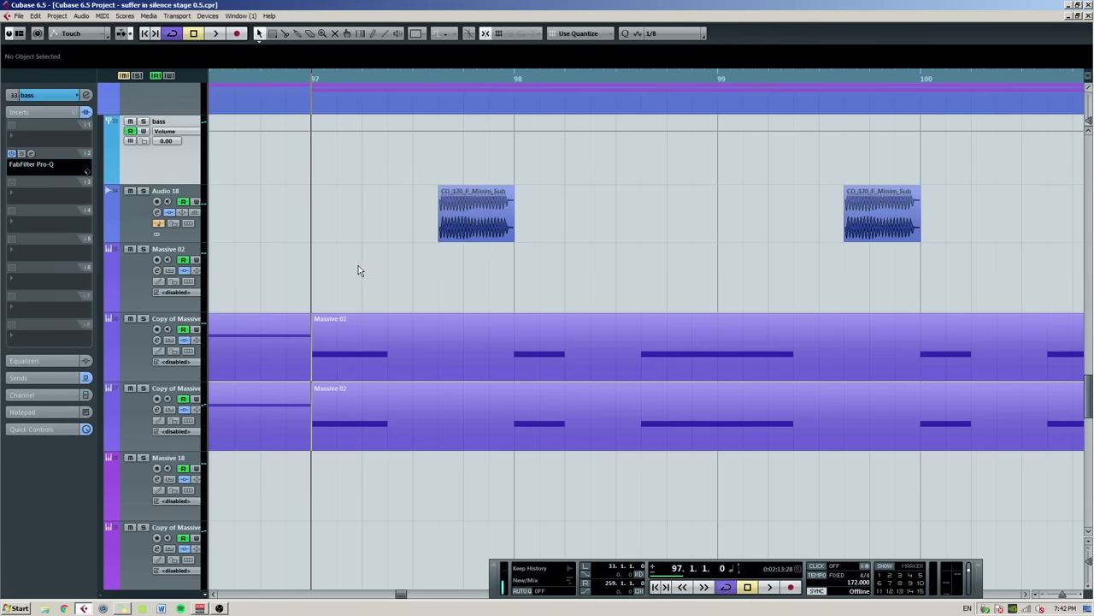
pyautogui.press('g')
pyautogui.press('g')
pyautogui.press('g')
pyautogui.hscroll(-2, 376, 290)
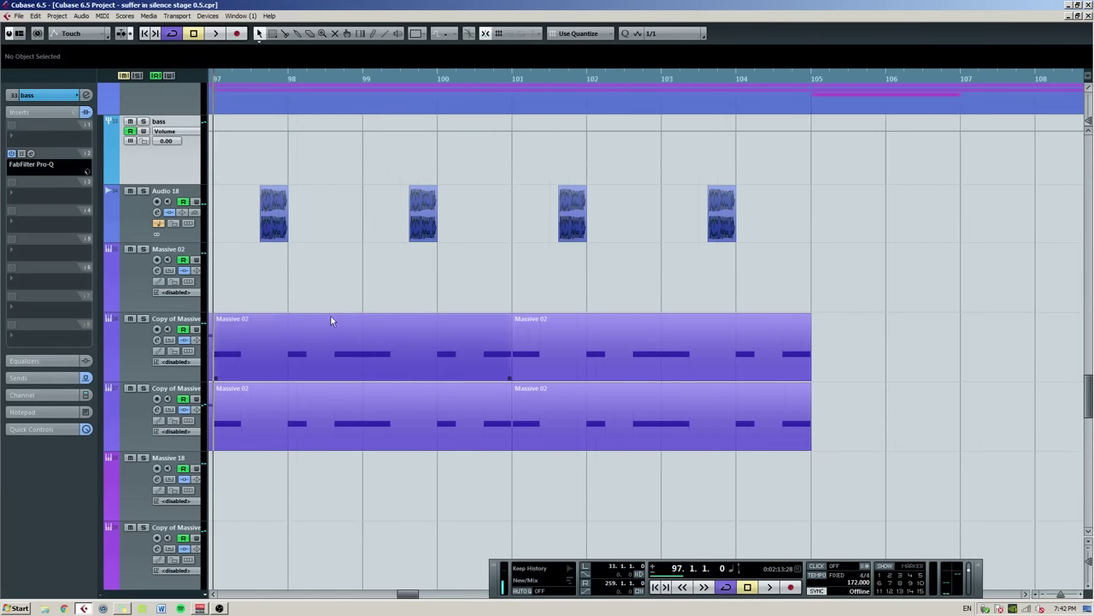
pyautogui.press('h')
pyautogui.press('h')
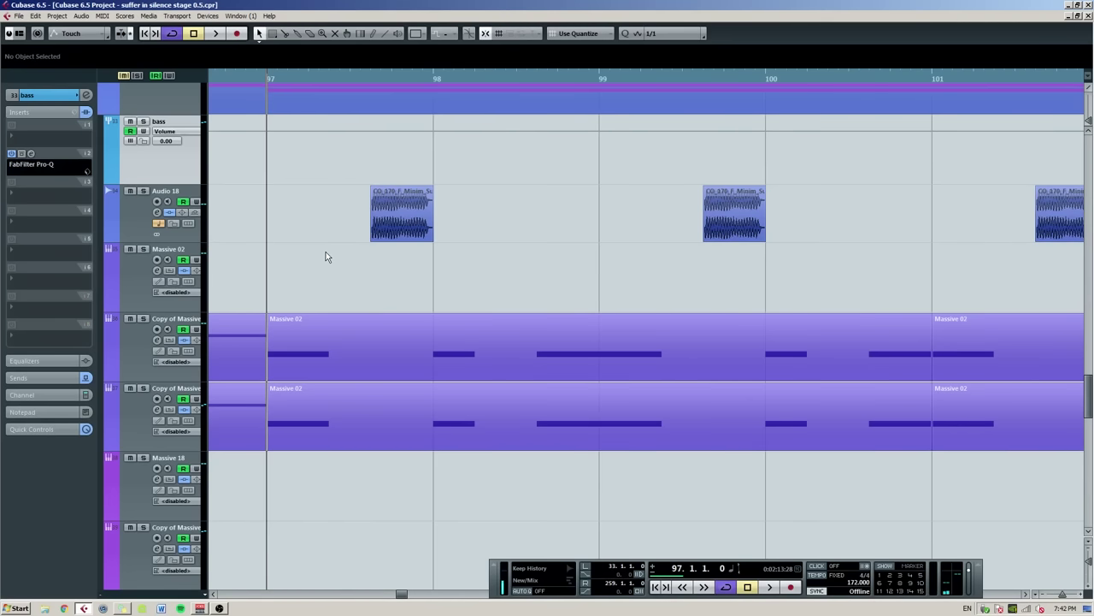
pyautogui.press('h')
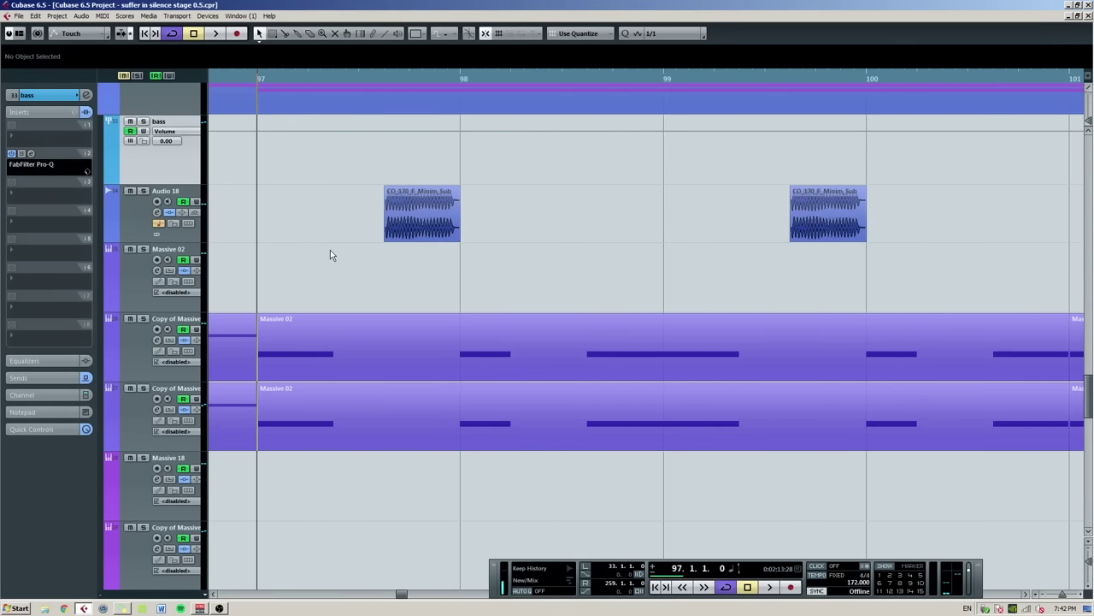
# Play the full mix from bar 97 with the bass group's inserts in view
pyautogui.press('space')
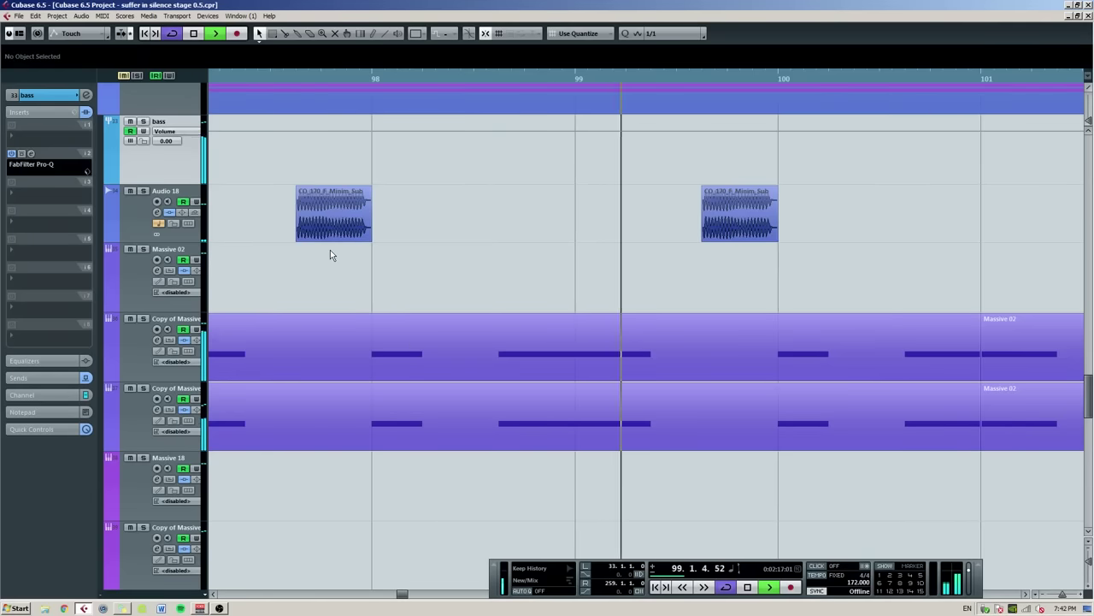
pyautogui.press('g')
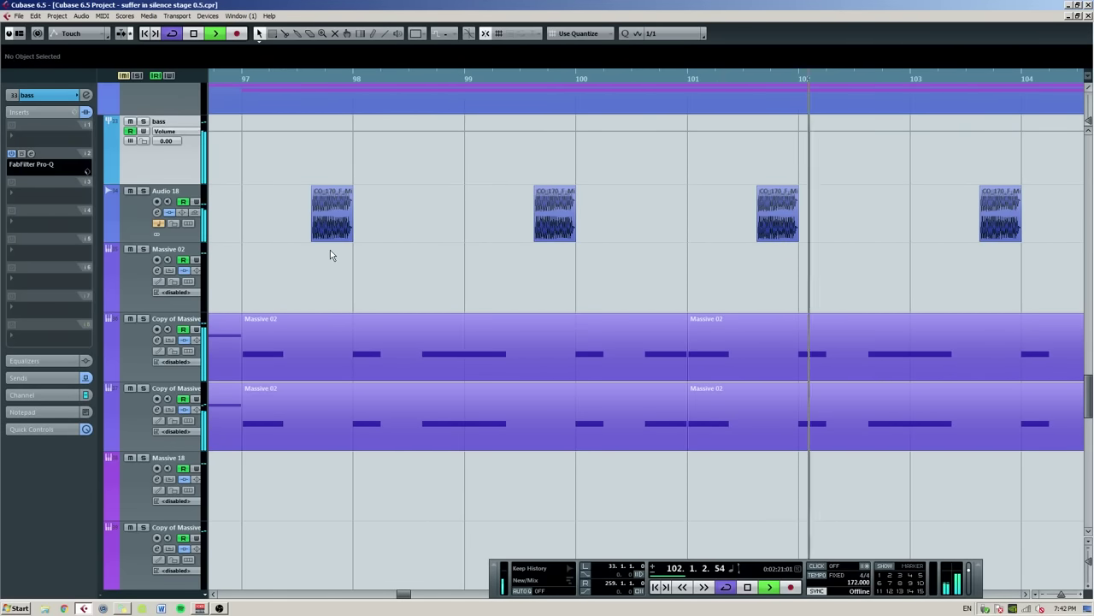
pyautogui.press('space')
# Solo the bass group and play it from bar 97 with the first copy of Massive 02 selected, and release the solo
pyautogui.press('h')
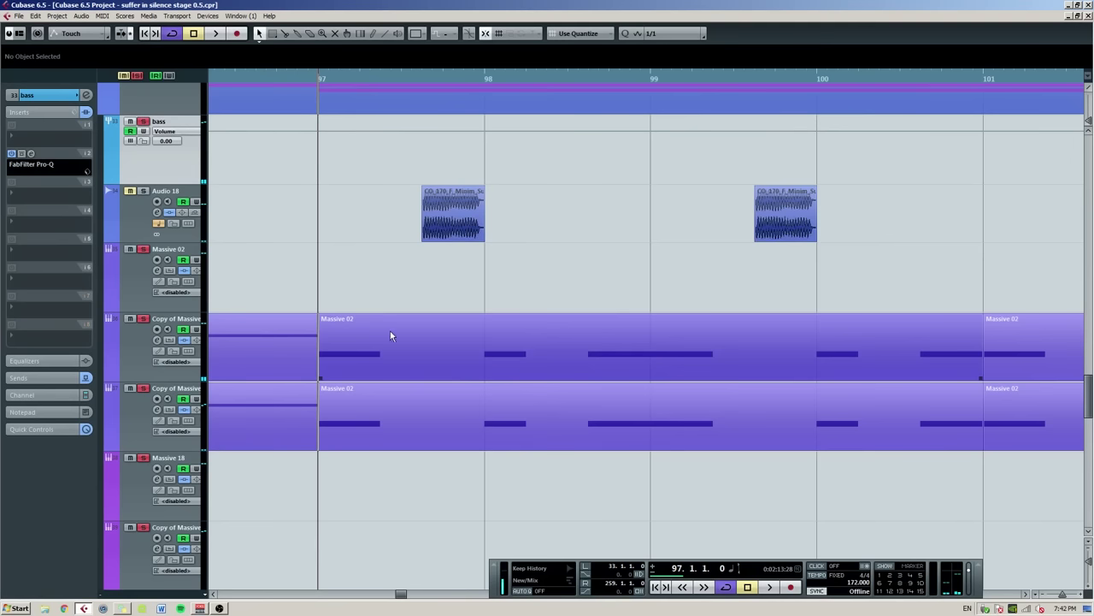
pyautogui.click(126, 350)
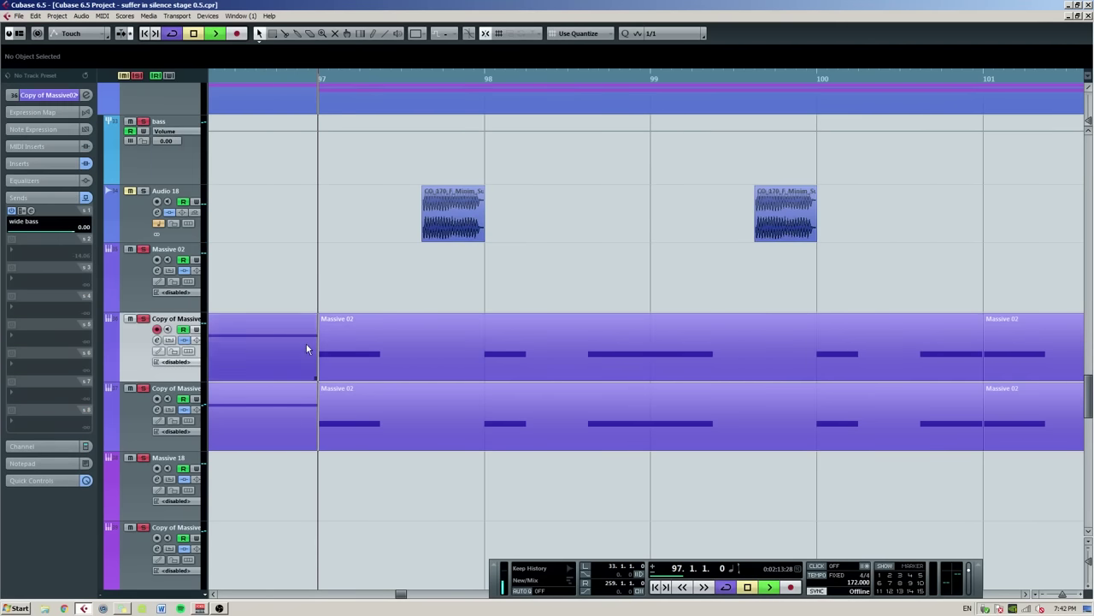
pyautogui.press('space')
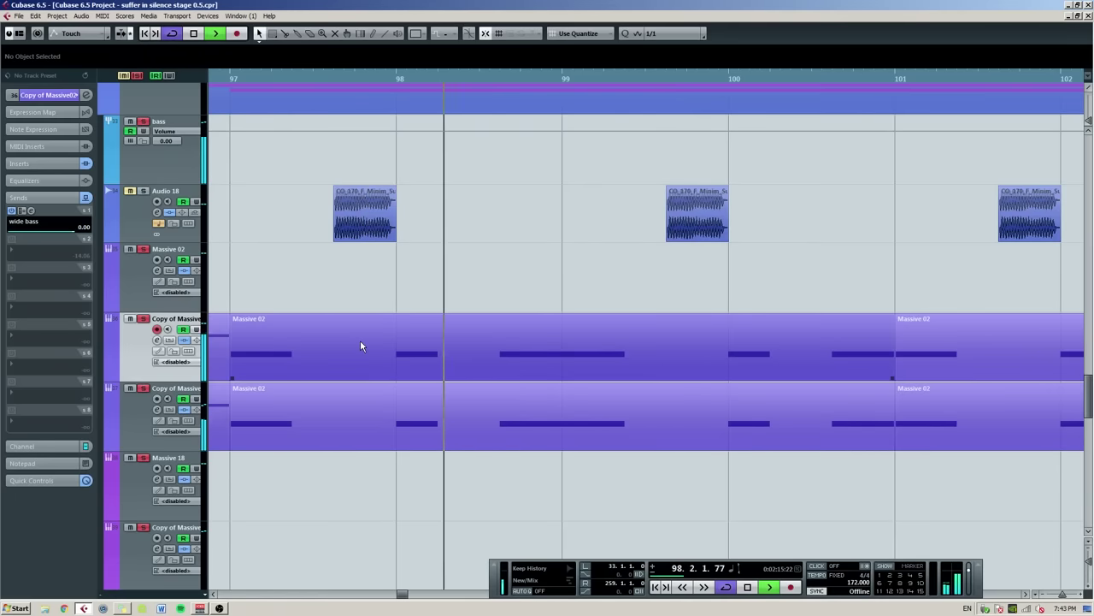
pyautogui.press('space')
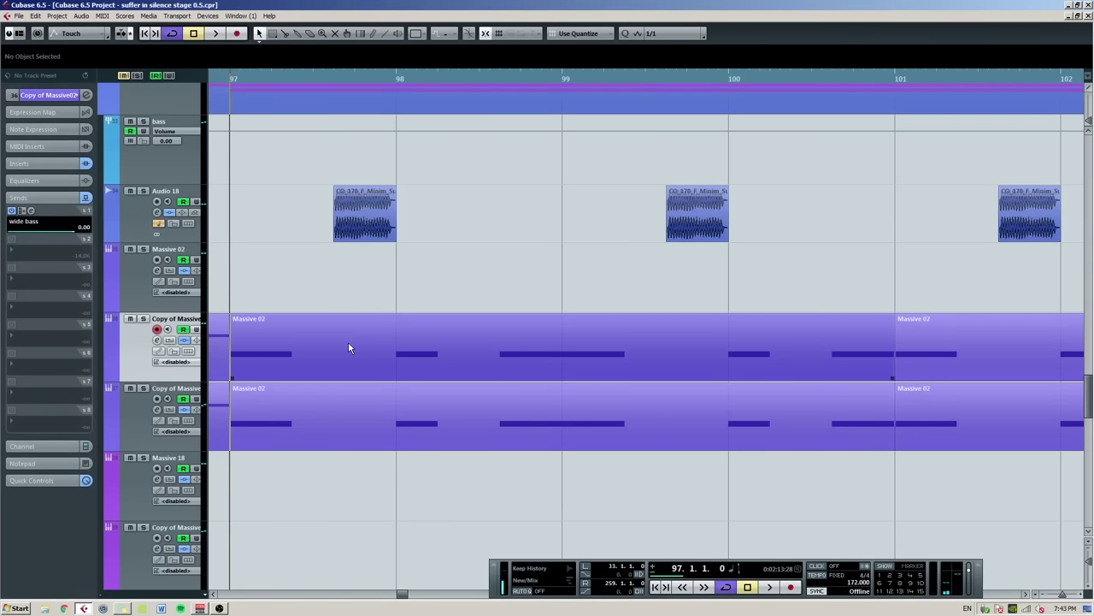
# Look over the wider arrangement from the Massive 02 bass parts down to the pad, stab, horn and Massive 10 tracks
pyautogui.press('g')
pyautogui.press('g')
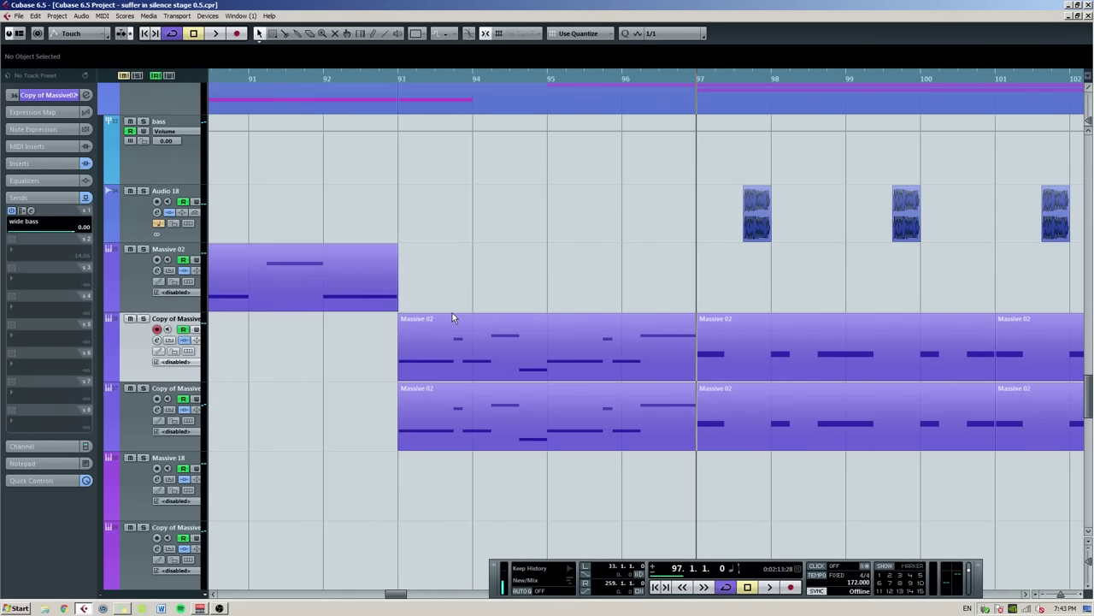
pyautogui.press('g')
pyautogui.press('g')
pyautogui.press('g')
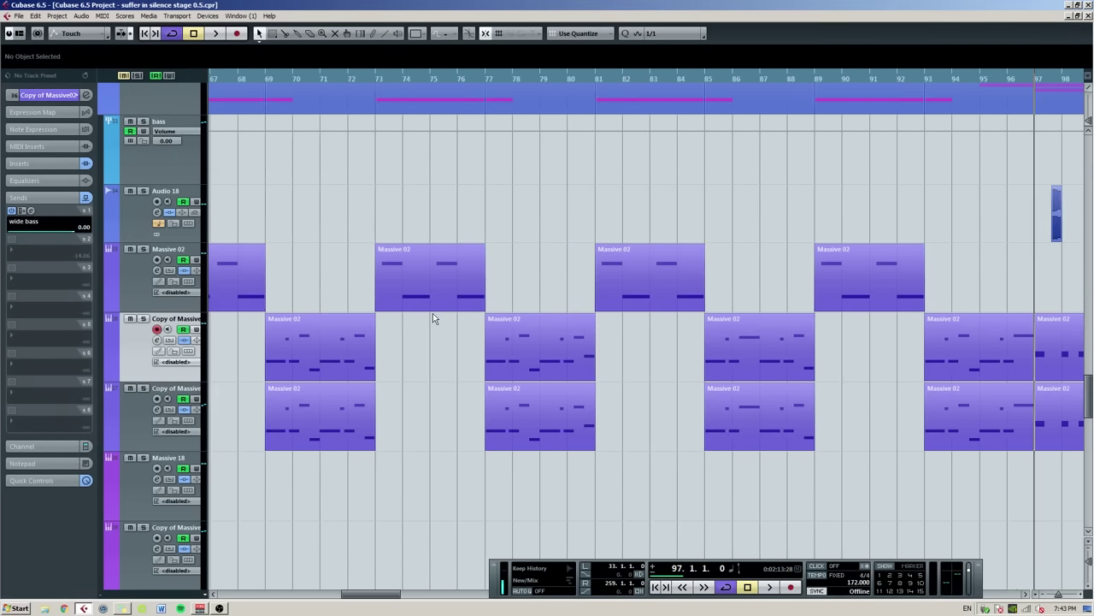
pyautogui.press('g')
pyautogui.press('g')
pyautogui.scroll(-10, 432, 313)
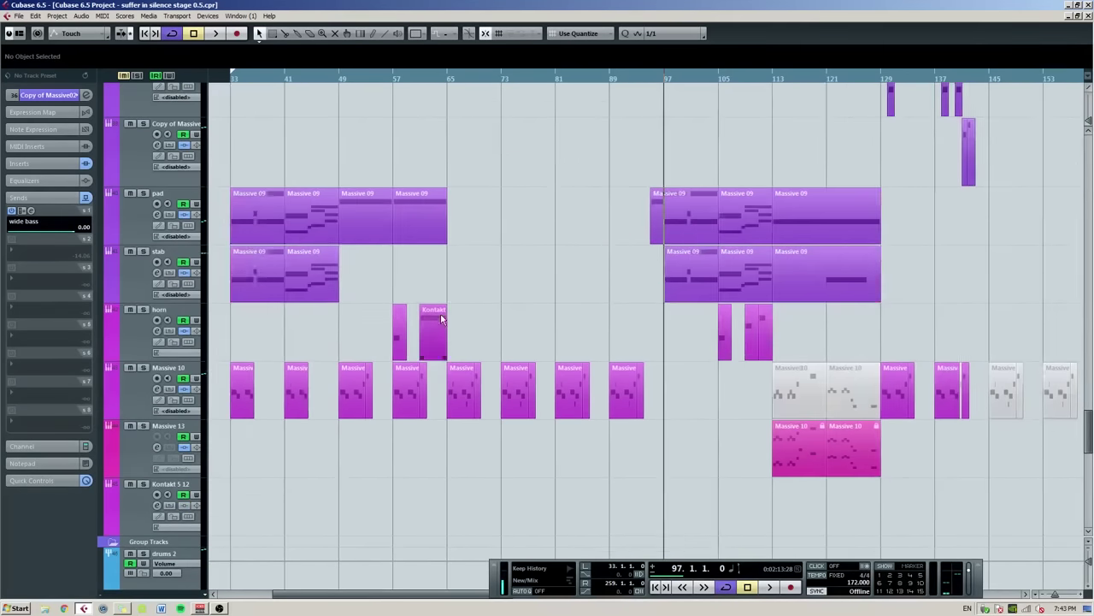
pyautogui.hscroll(3, 441, 318)
pyautogui.scroll(4, 437, 294)
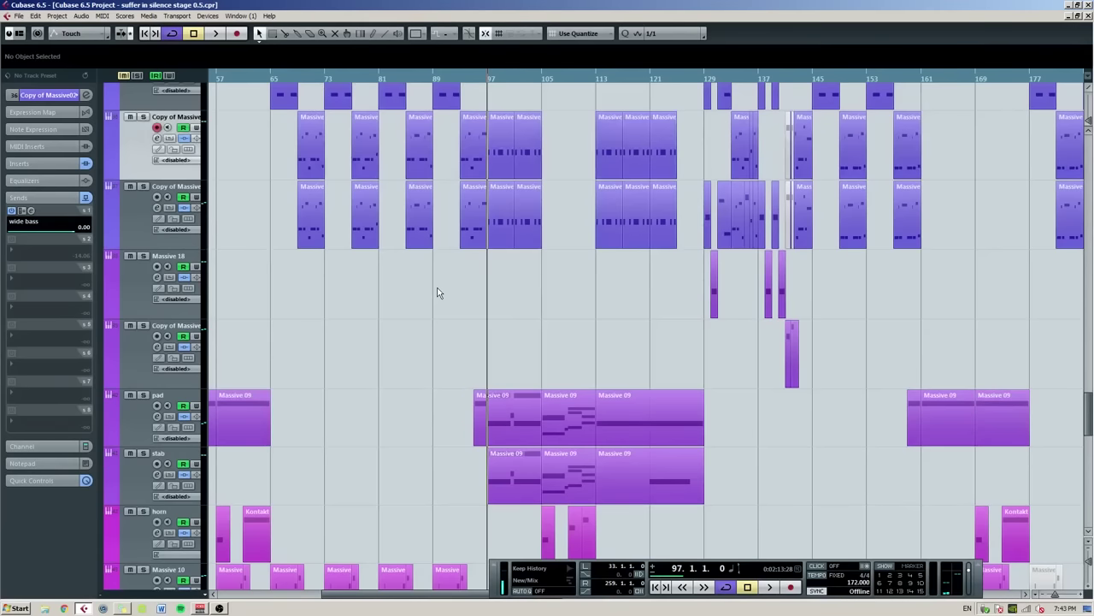
pyautogui.press('h')
pyautogui.press('h')
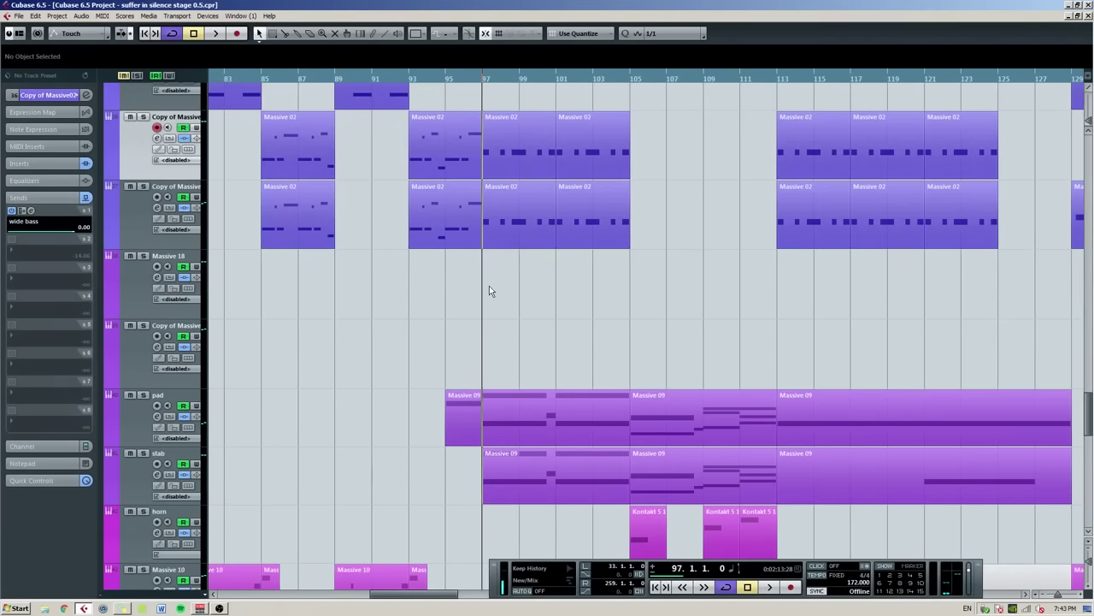
pyautogui.press('g')
pyautogui.press('g')
pyautogui.press('g')
pyautogui.scroll(-2, 485, 289)
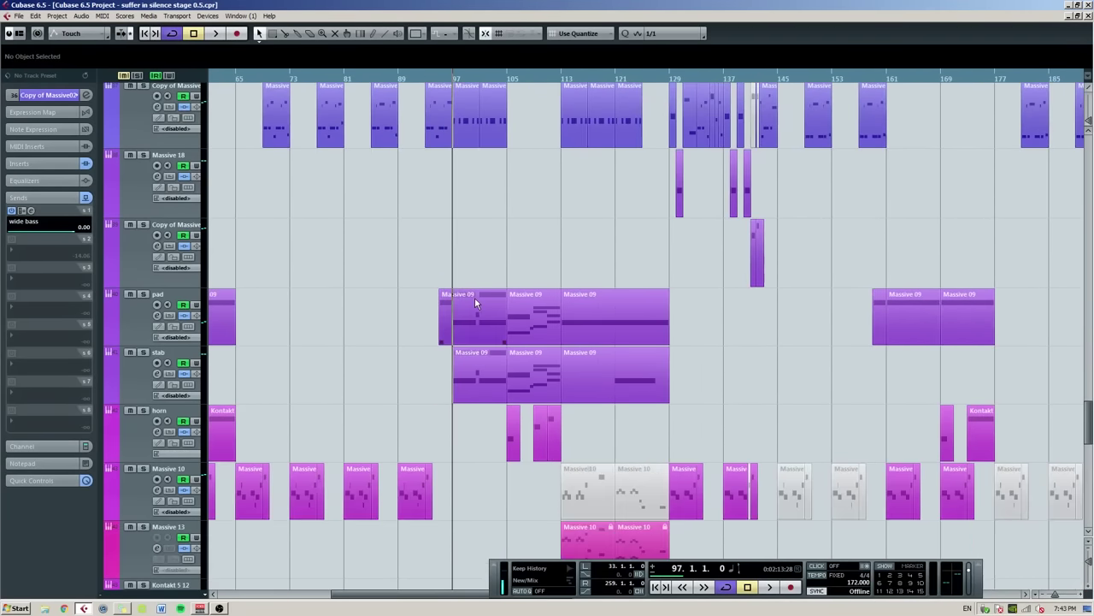
# Solo the pad track, play it from bar 97 and show its automation lanes
pyautogui.press('h')
pyautogui.press('h')
pyautogui.press('h')
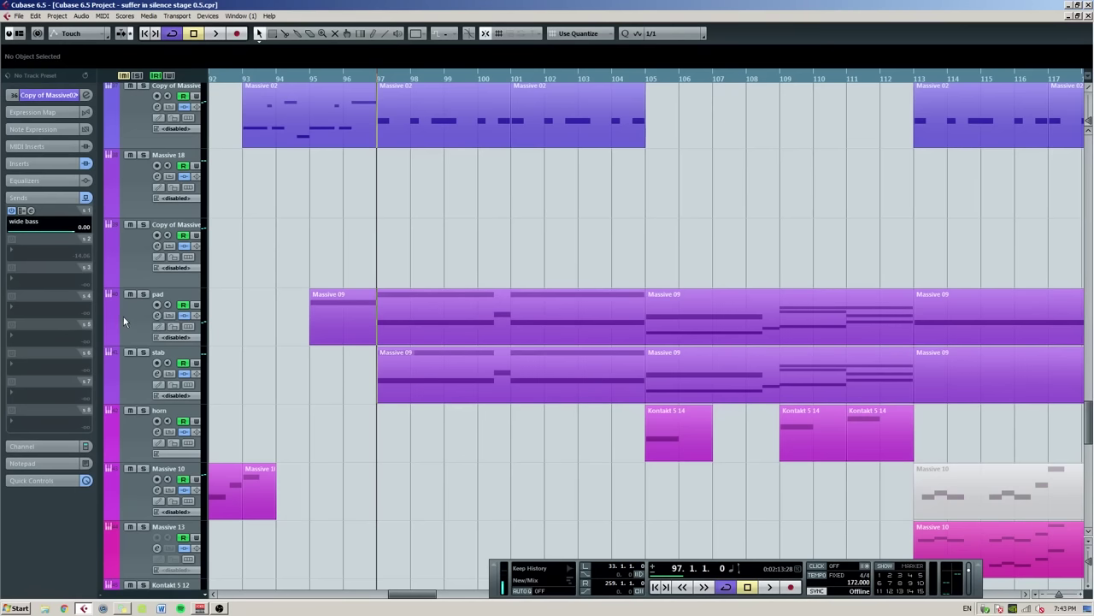
pyautogui.click(124, 316)
pyautogui.press('space')
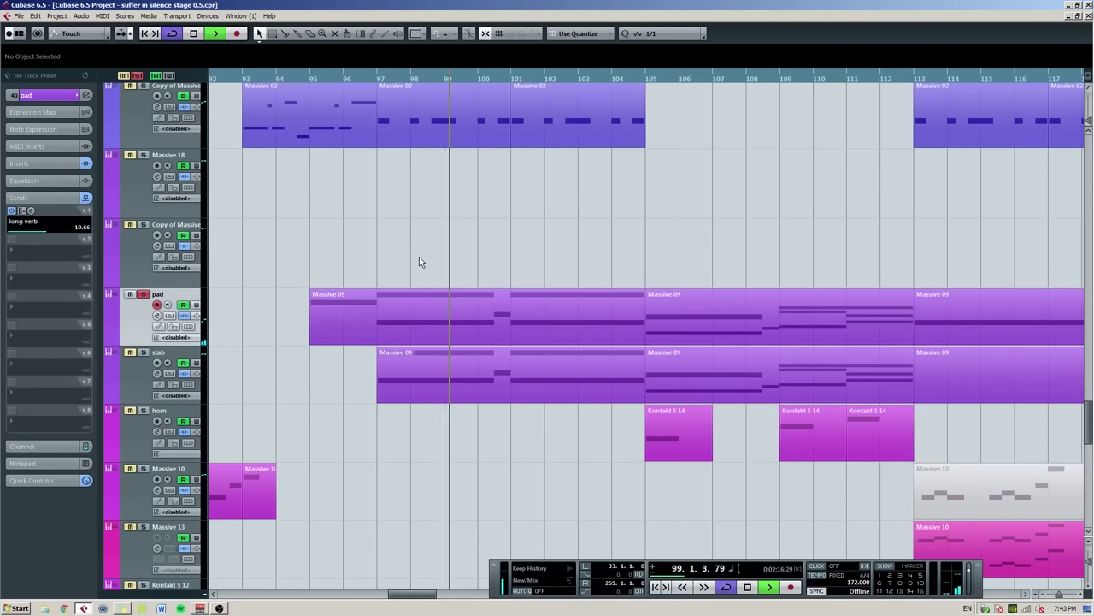
pyautogui.press('a')
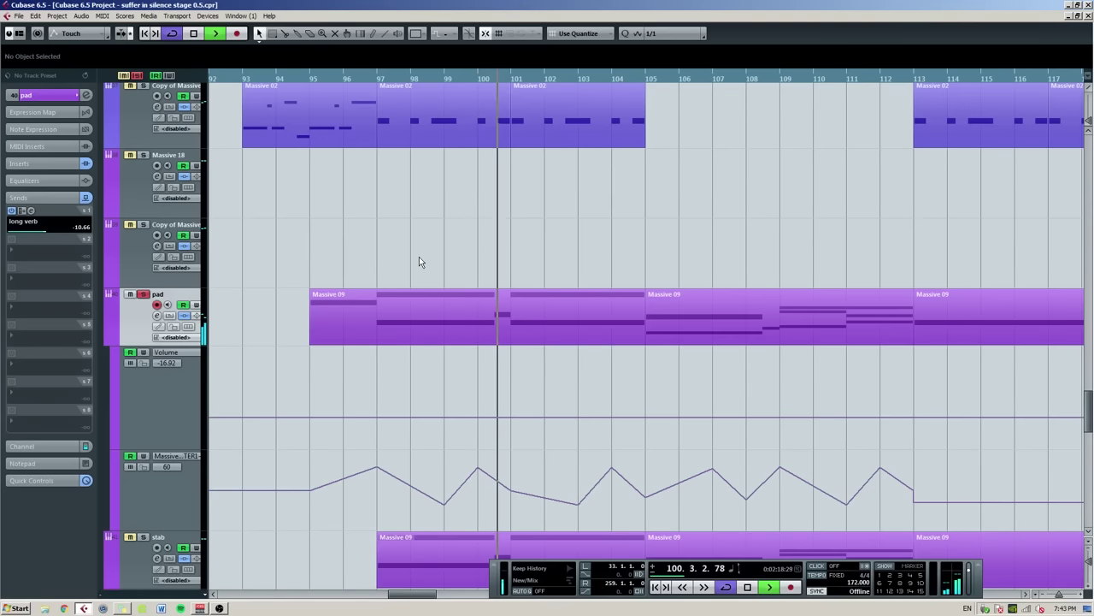
# Open the pad track's Massive instrument to inspect the PAD BOTTOM patch, stop playback and close the instrument window
pyautogui.click(73, 182)
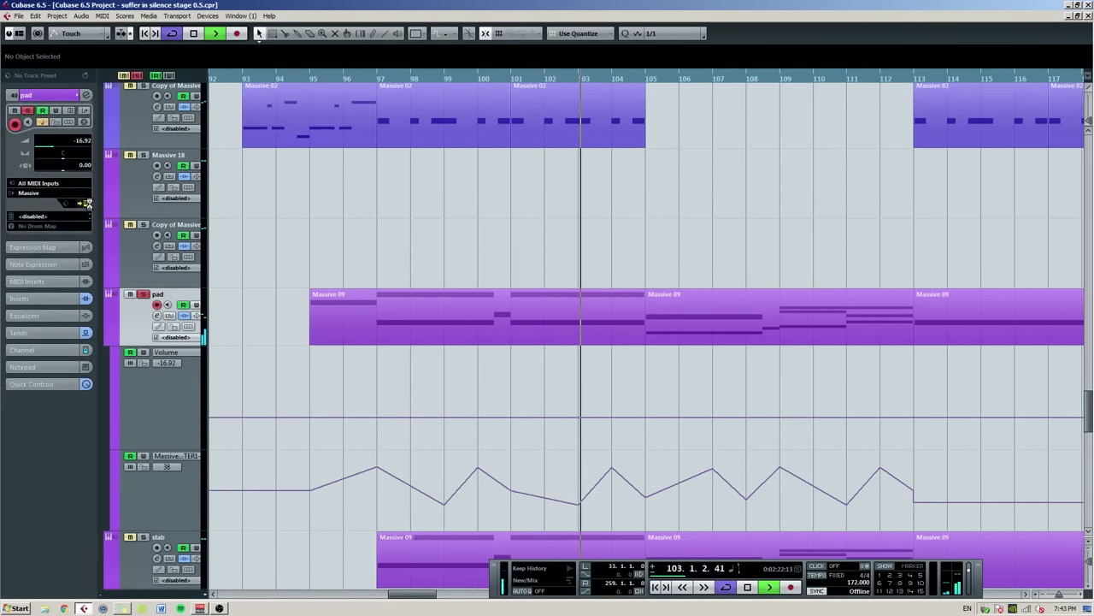
pyautogui.click(86, 203)
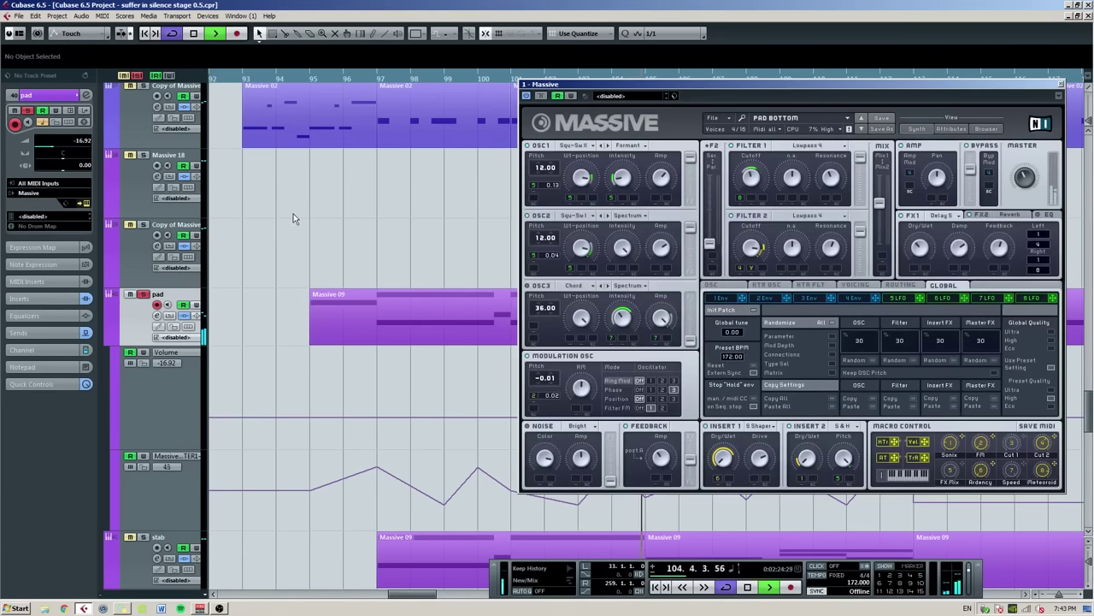
pyautogui.press('space')
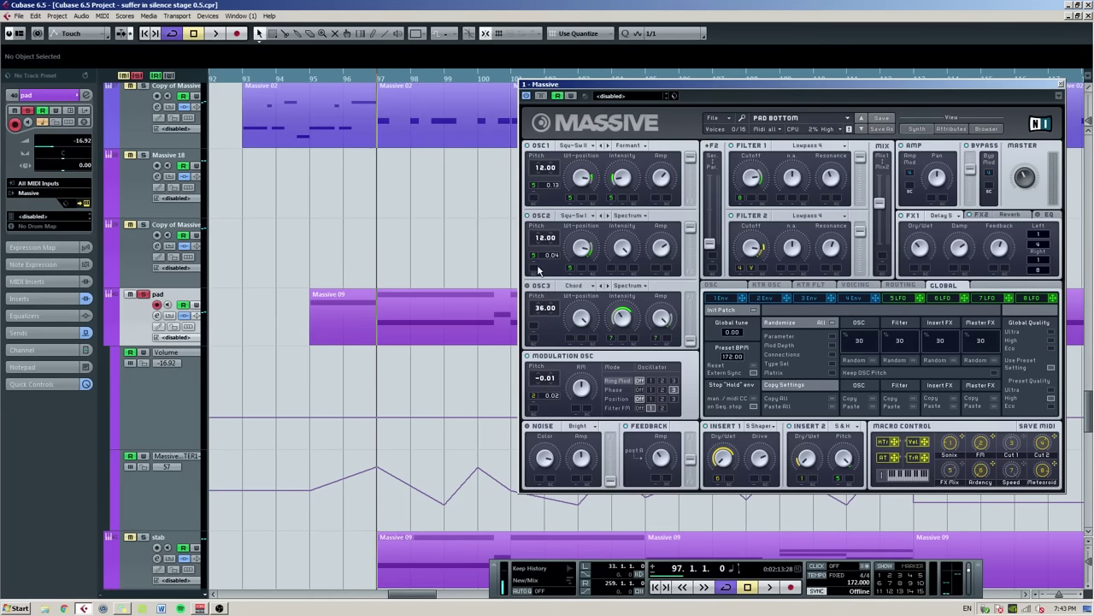
pyautogui.hscroll(1, 383, 471)
pyautogui.scroll(-2, 375, 471)
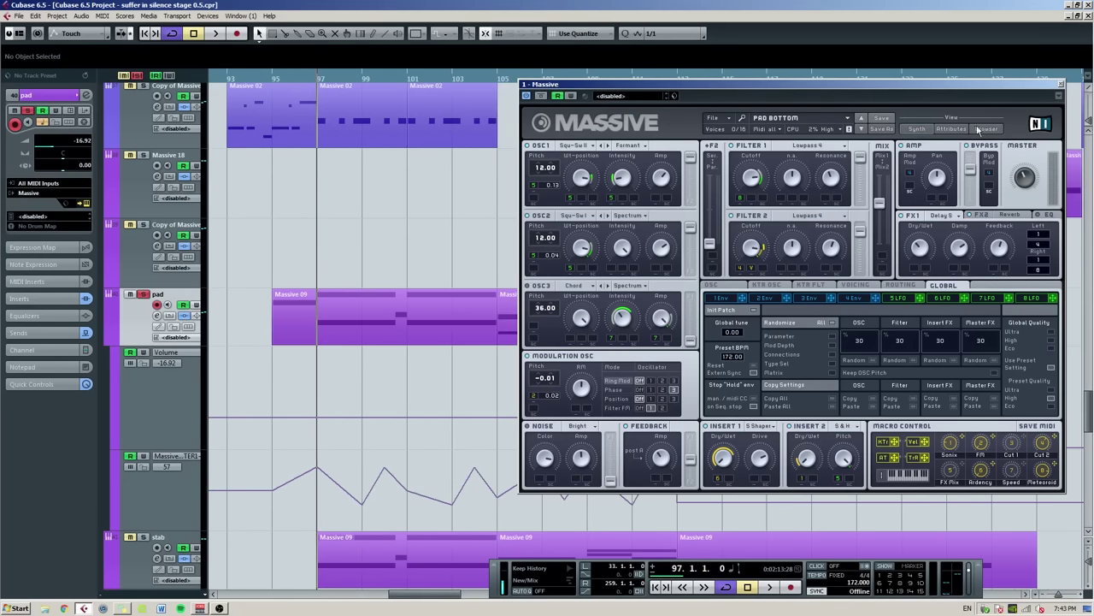
pyautogui.click(1061, 84)
# Select the stab track, examine the pad's Massive macro automation curve from bar 97, and hide the pad's automation lanes
pyautogui.scroll(2, 427, 282)
pyautogui.scroll(-4, 118, 372)
pyautogui.click(118, 372)
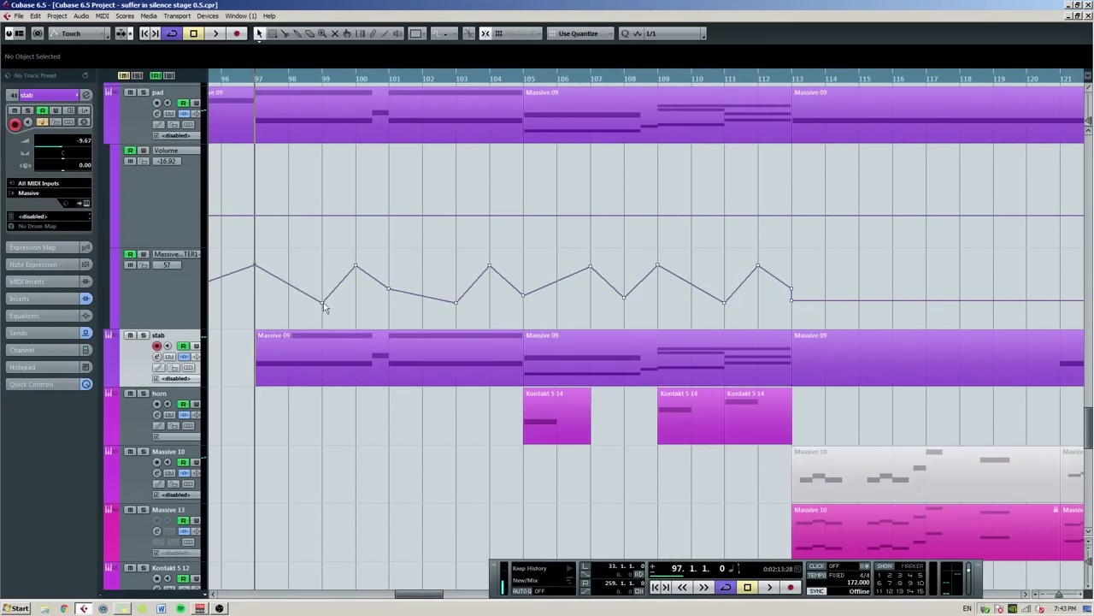
pyautogui.scroll(2, 132, 247)
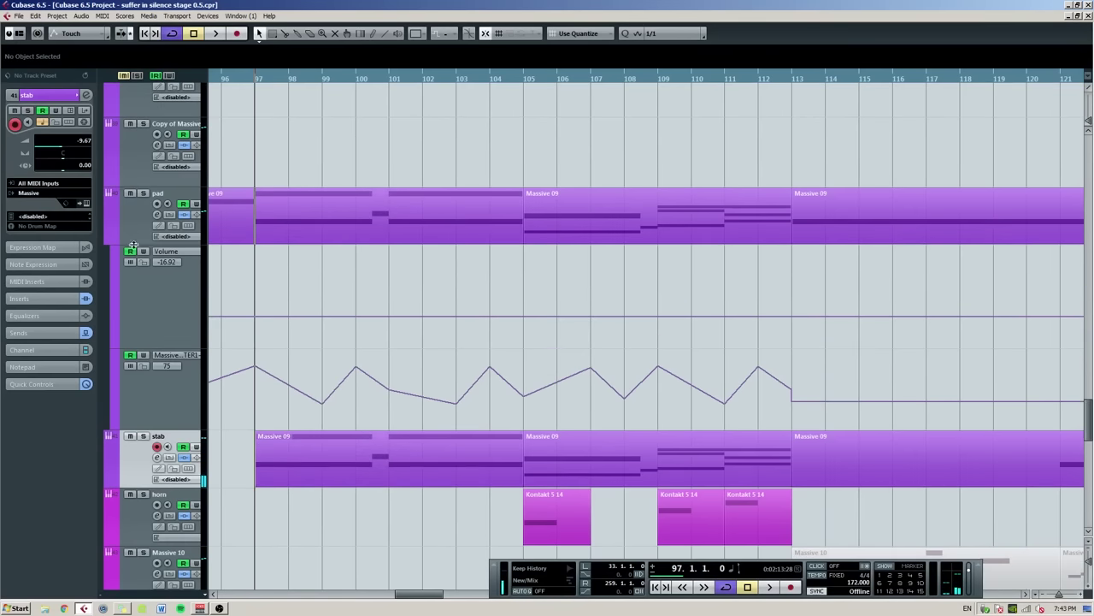
pyautogui.click(133, 246)
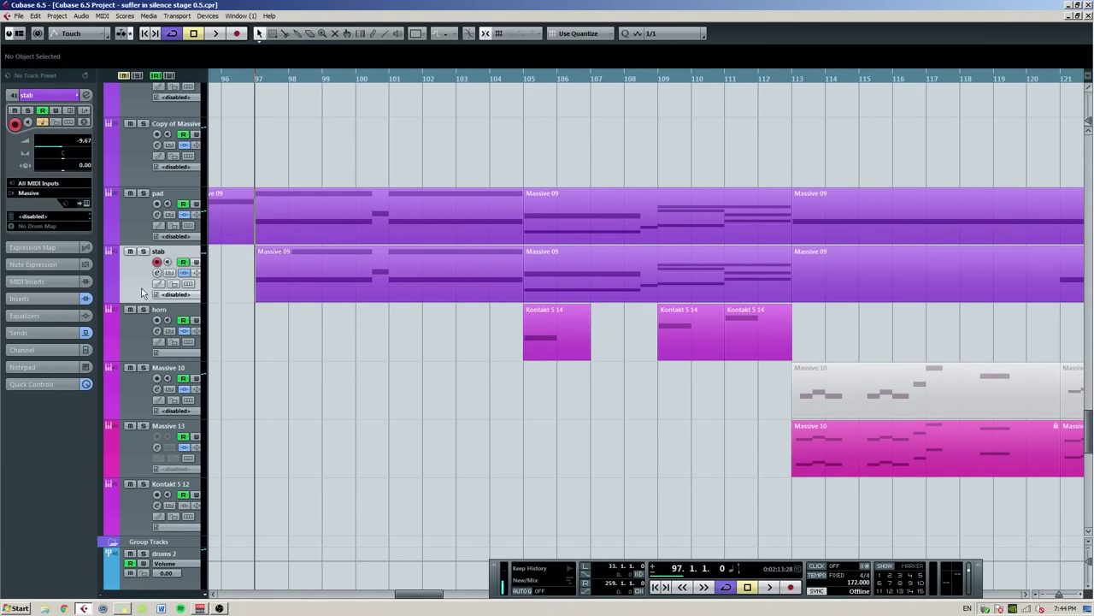
# Play the full mix from bar 33 with the pad and stab parts in view
pyautogui.scroll(-3, 494, 221)
pyautogui.hscroll(-5, 493, 221)
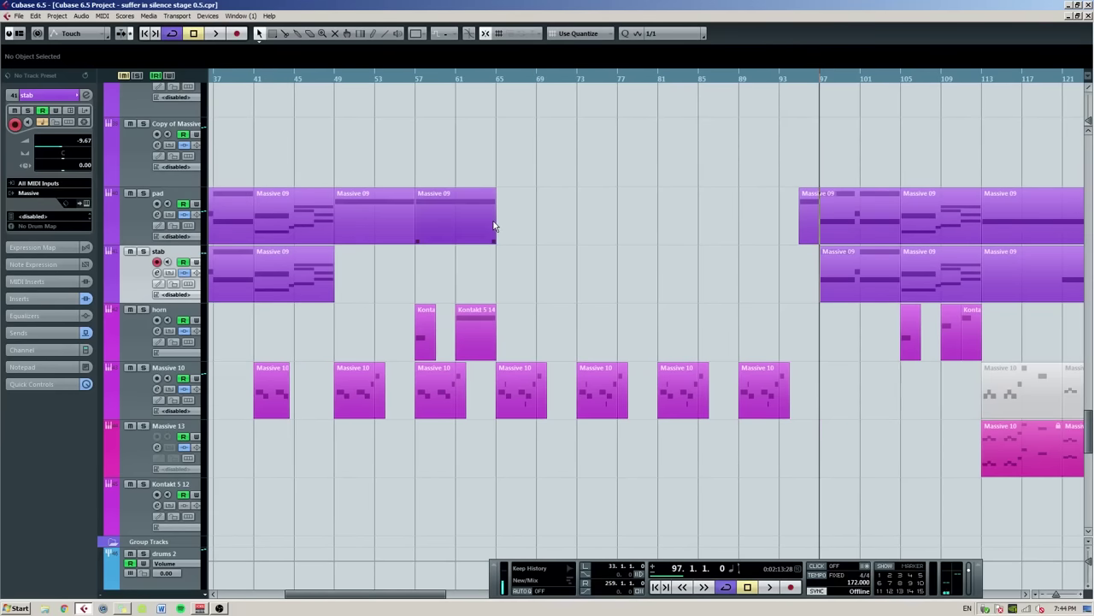
pyautogui.scroll(2, 248, 88)
pyautogui.click(233, 79)
pyautogui.press('space')
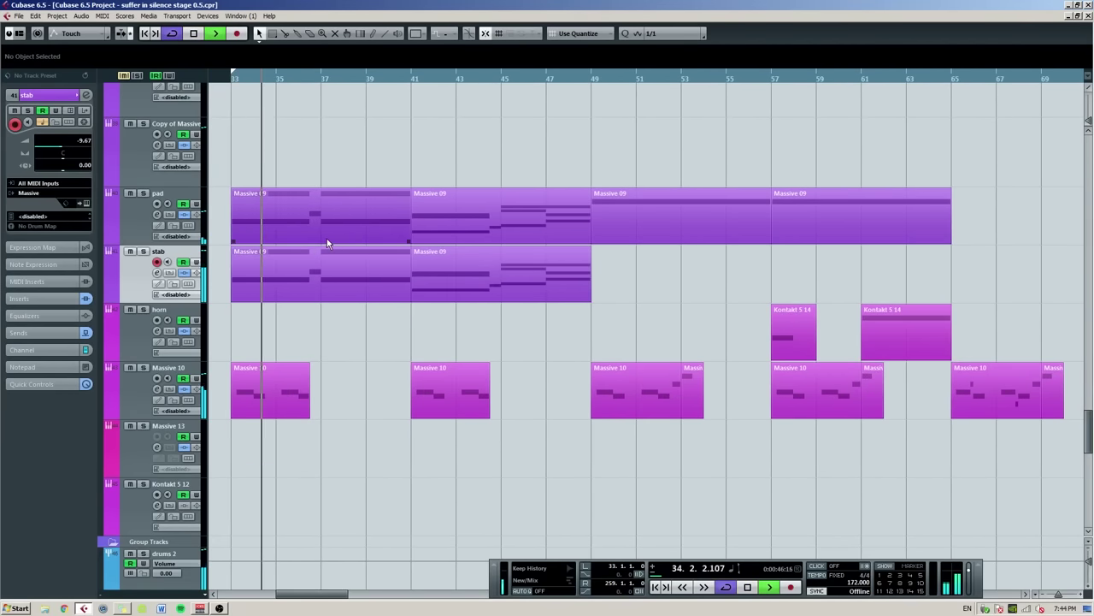
# Glue the pad track's two Massive 09 parts between bars 33 and 49 and open the joined part in the Key Editor
pyautogui.click(141, 227)
pyautogui.rightClick(350, 220)
pyautogui.click(447, 224)
pyautogui.doubleClick(447, 221)
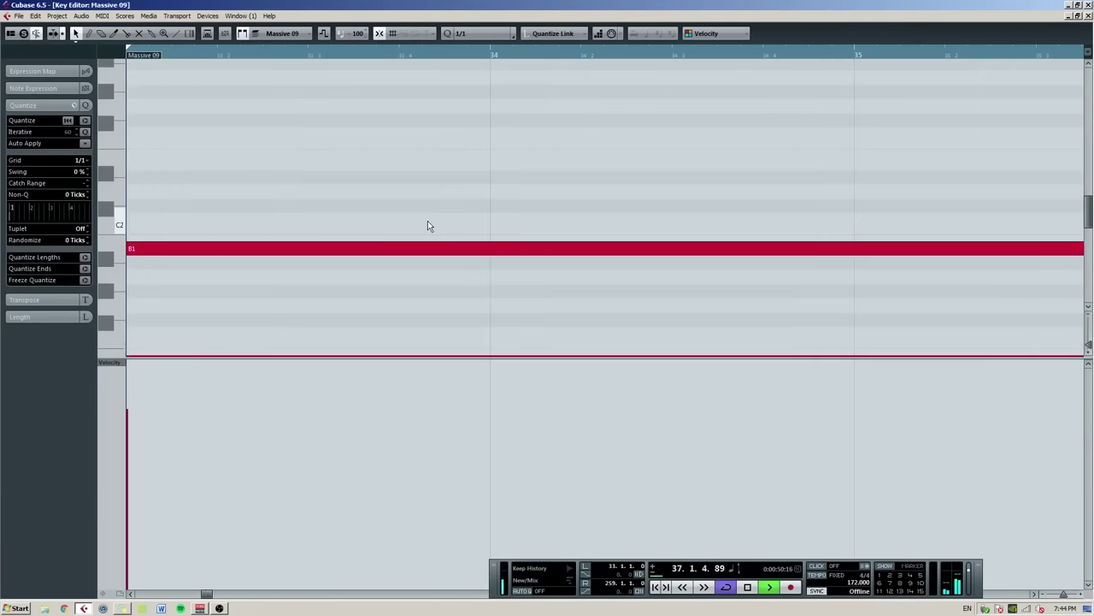
# Examine the pad's chord notes across bars 33 to 49, and play the soloed pad from bar 44
pyautogui.press('space')
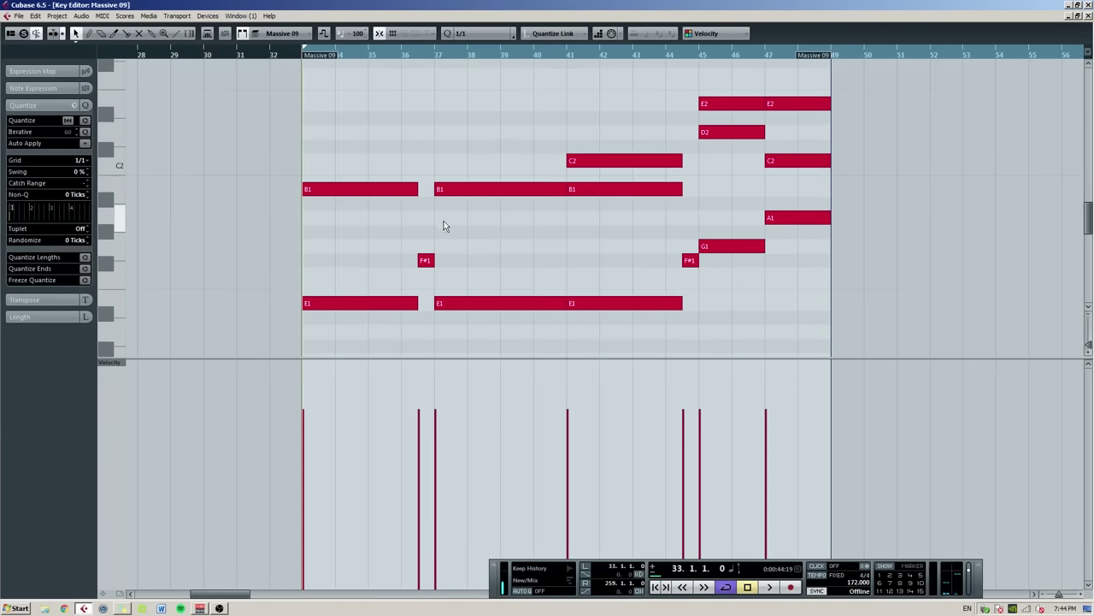
pyautogui.hscroll(2, 325, 235)
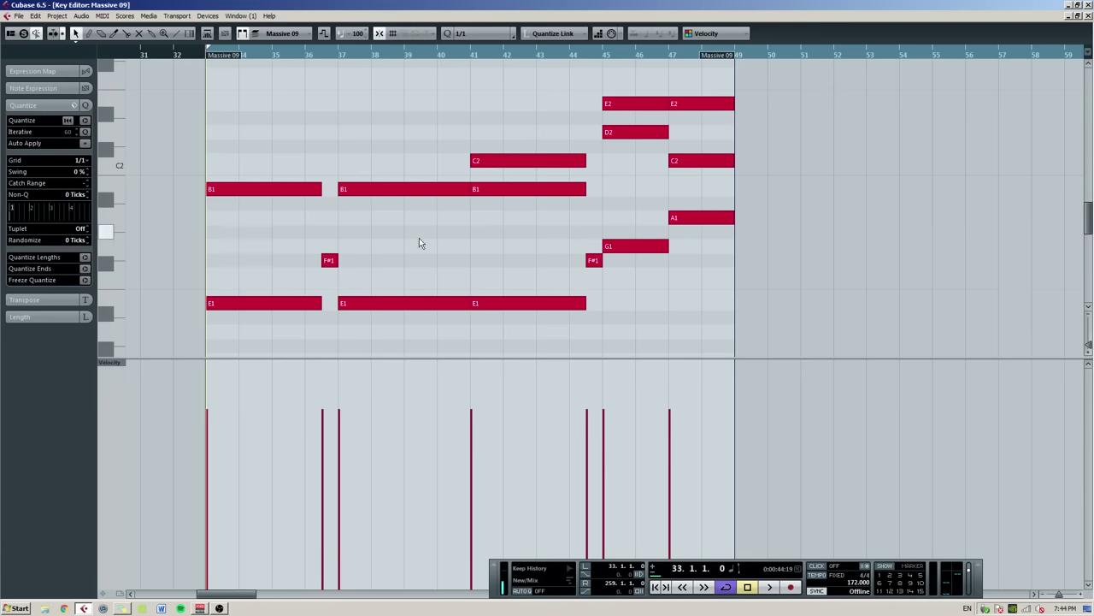
pyautogui.scroll(2, 566, 259)
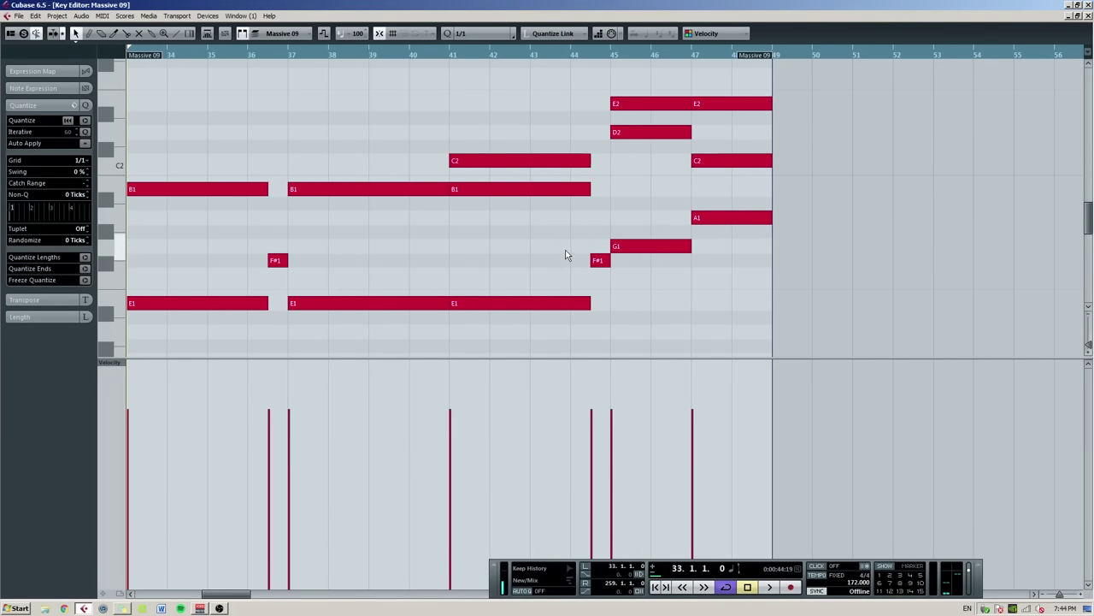
pyautogui.click(572, 57)
pyautogui.press('space')
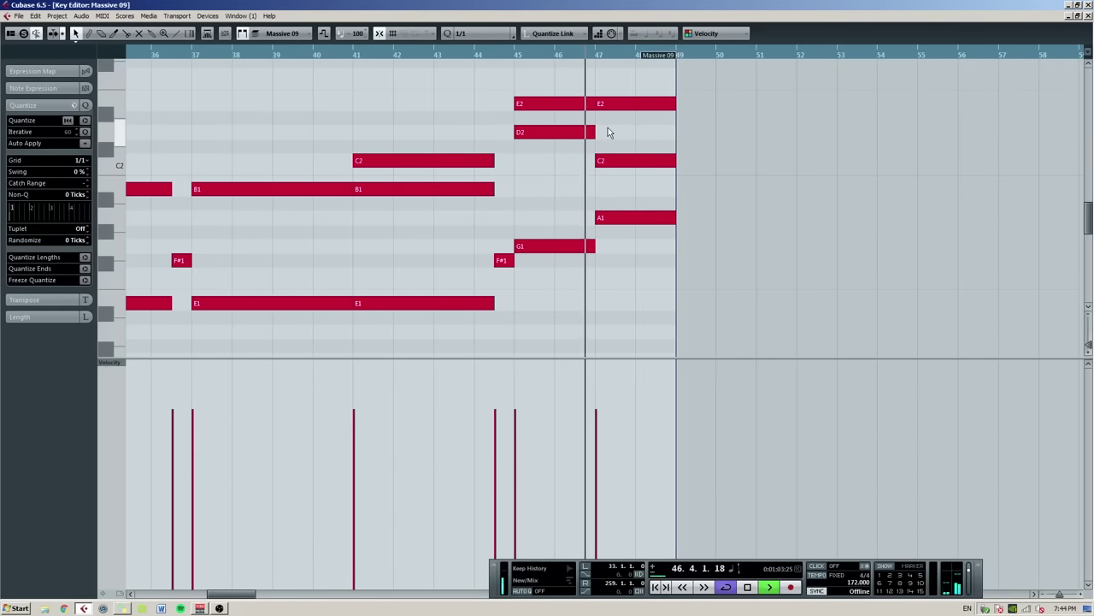
pyautogui.press('space')
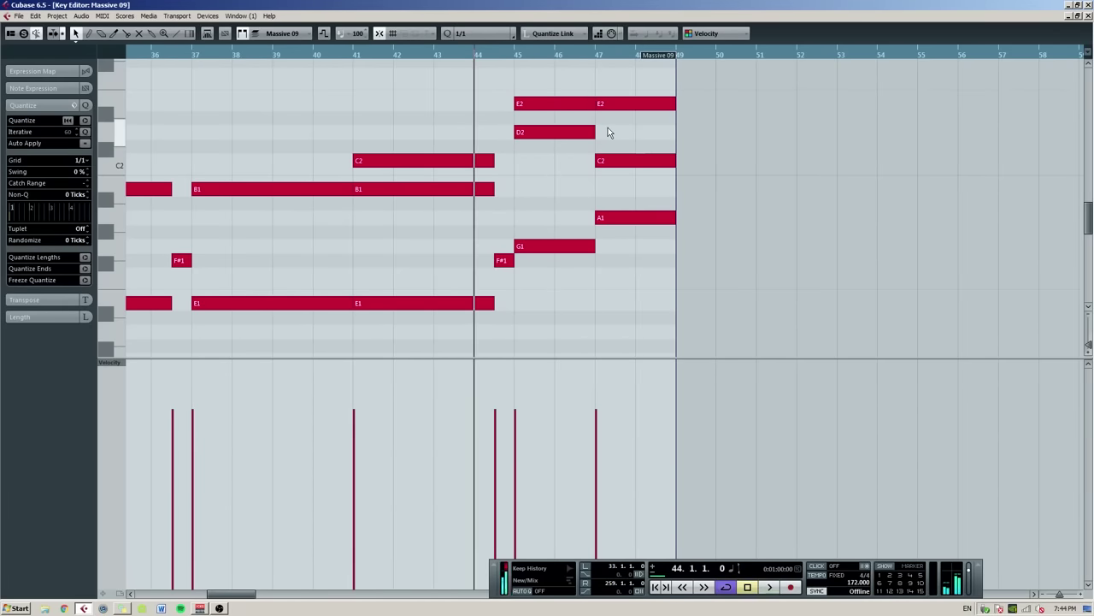
# Close the Key Editor, release the pad's solo, and play the full mix from bar 44
pyautogui.click(1088, 15)
pyautogui.press('h')
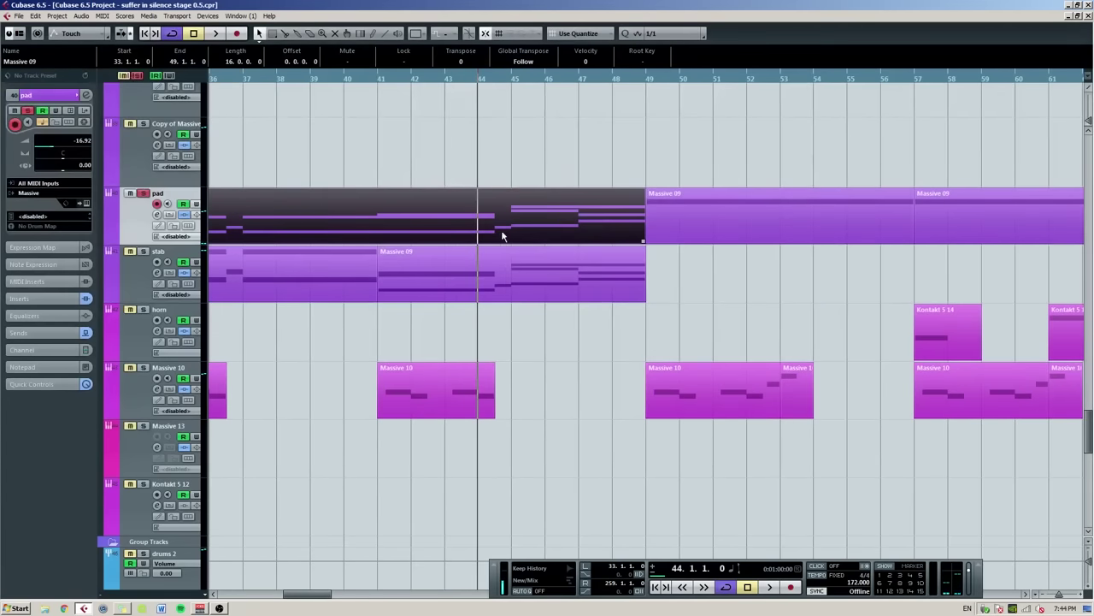
pyautogui.keyDown('ctrl'); pyautogui.scroll(2, 531, 229); pyautogui.keyUp('ctrl')
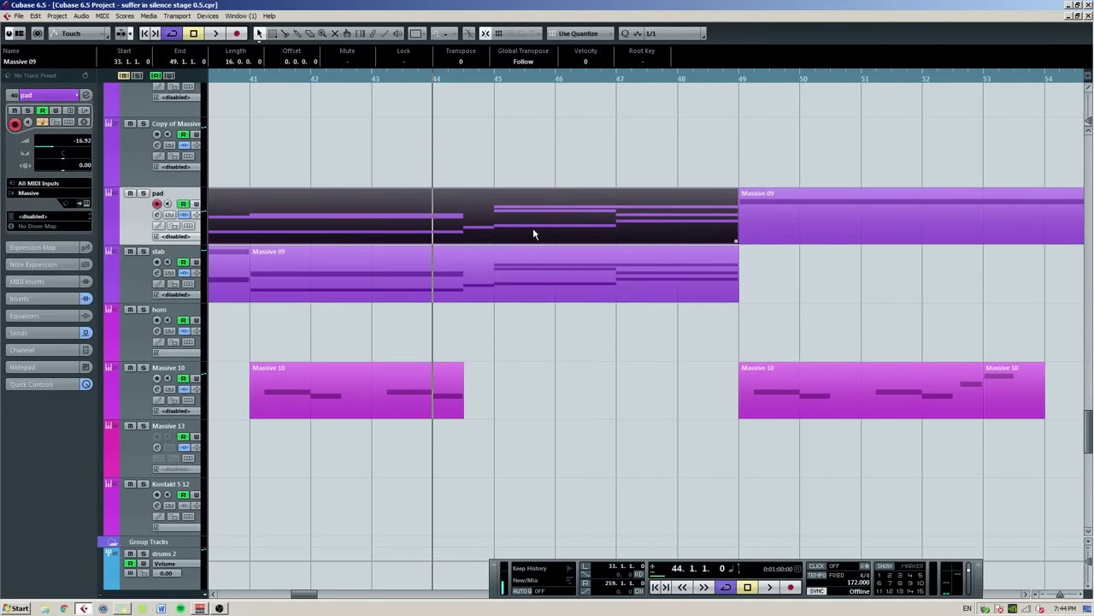
pyautogui.keyDown('ctrl'); pyautogui.scroll(-2, 432, 212); pyautogui.keyUp('ctrl')
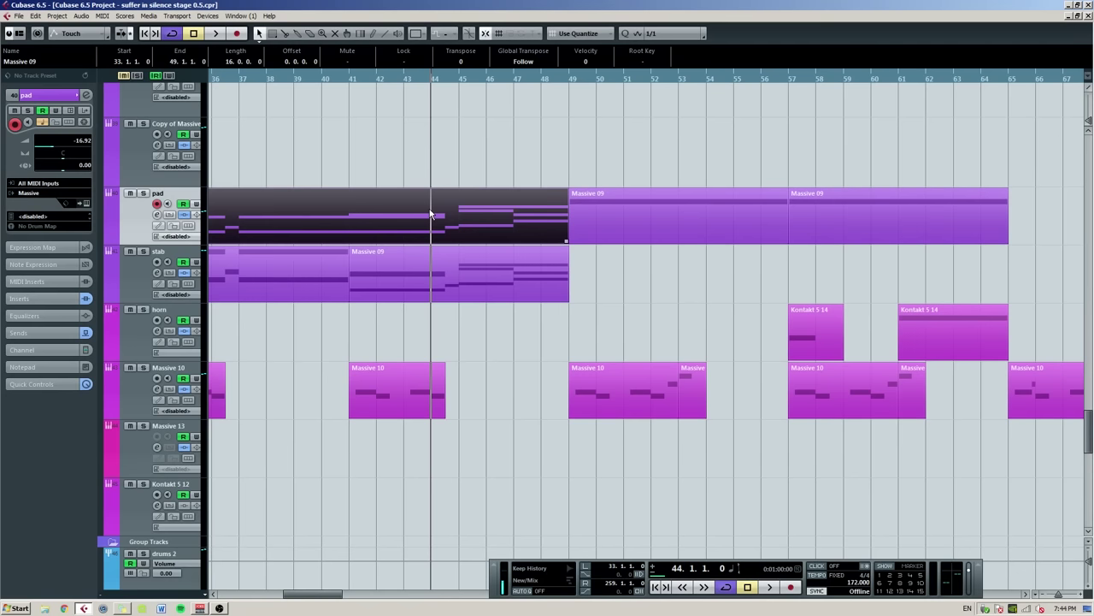
pyautogui.press('space')
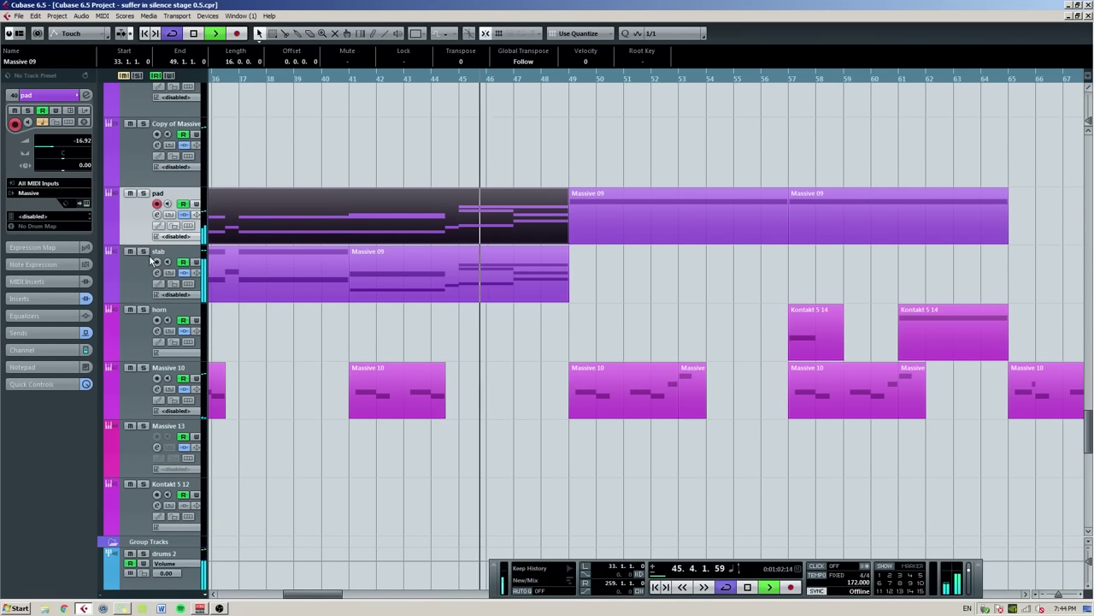
pyautogui.keyDown('shift'); pyautogui.hscroll(-3, 362, 237); pyautogui.keyUp('shift')
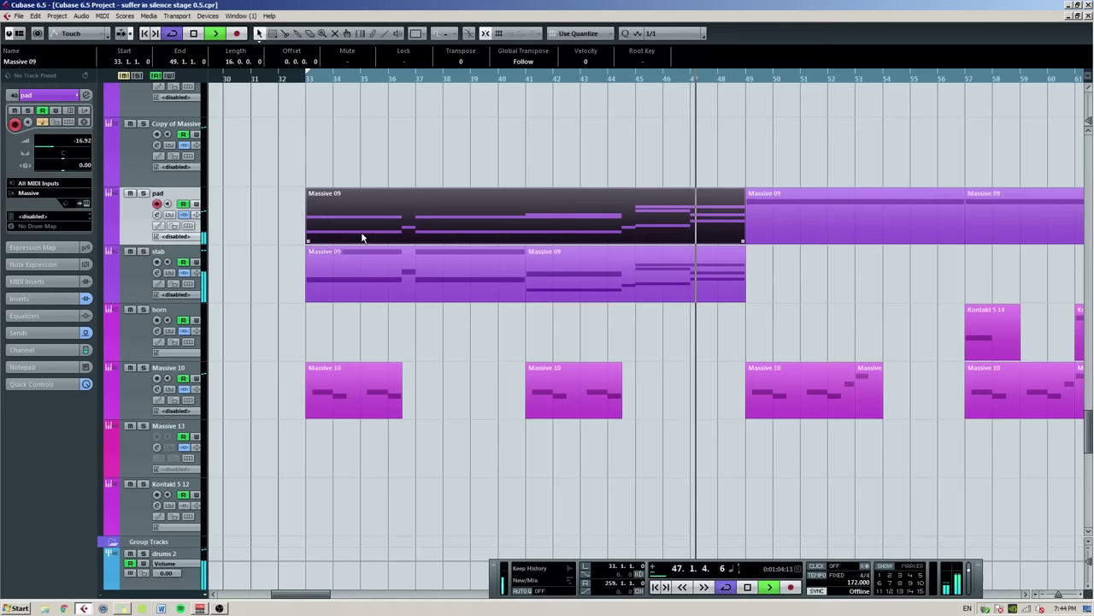
pyautogui.press('space')
# Solo the stab track and play it from bar 33 with its Massive instrument open, and release the solo
pyautogui.click(307, 88)
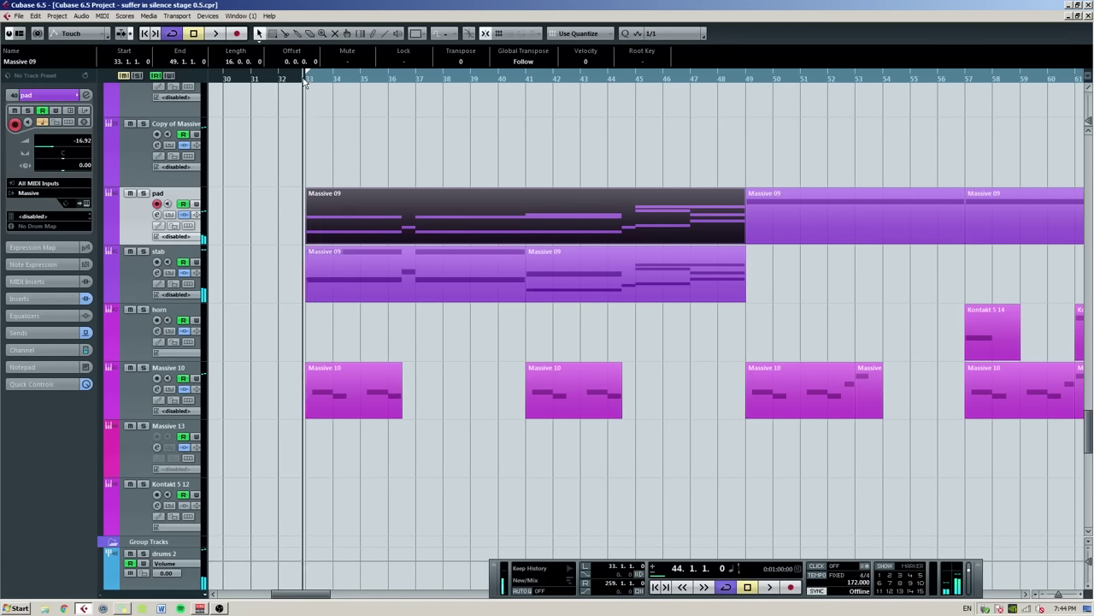
pyautogui.click(393, 266)
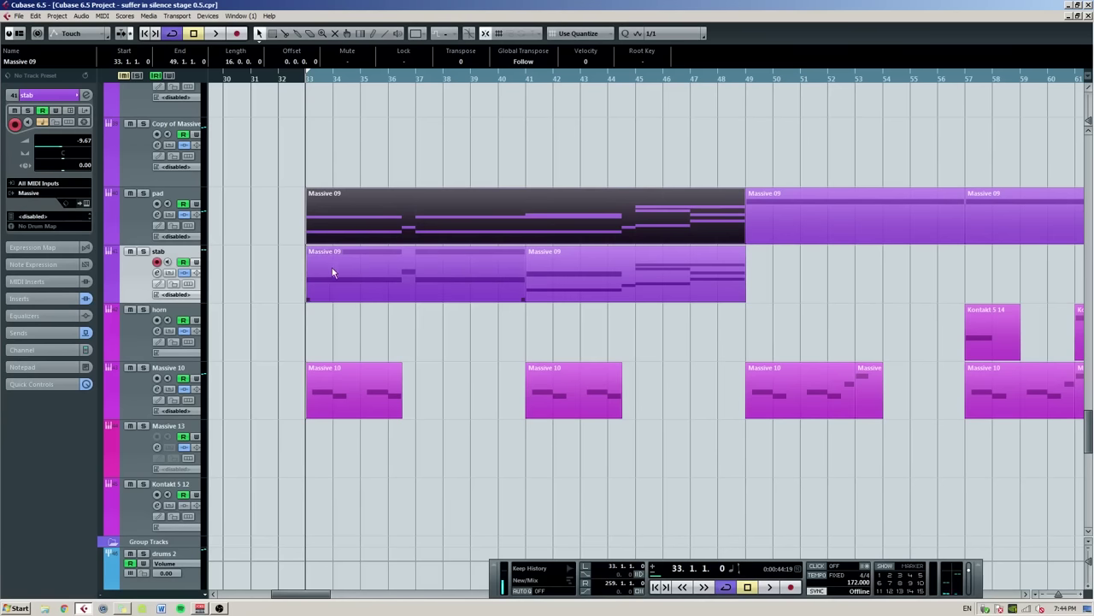
pyautogui.press('s')
pyautogui.press('space')
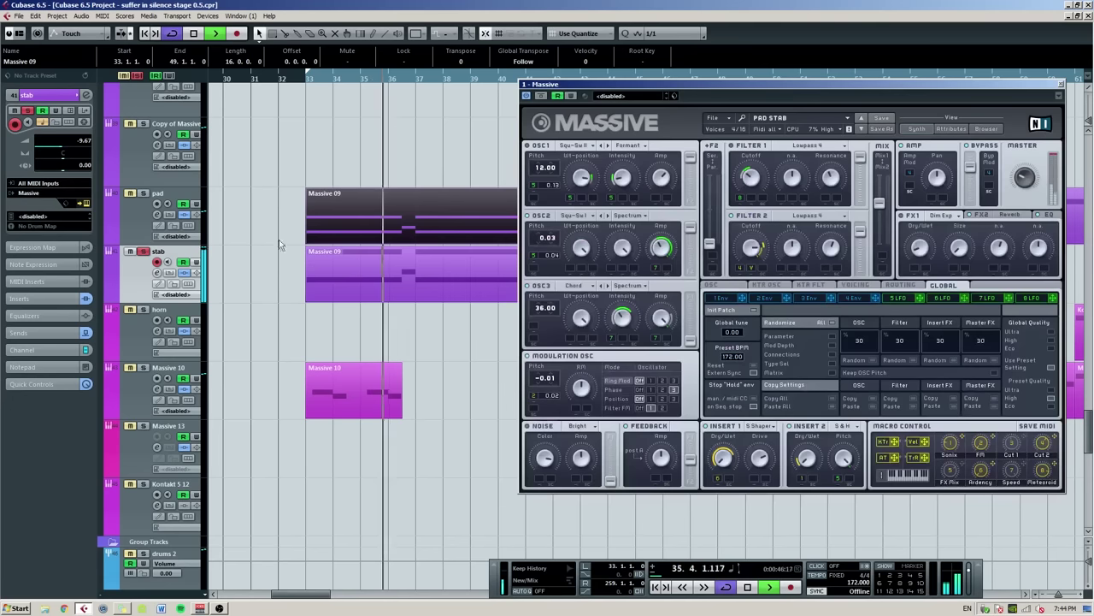
pyautogui.press('space')
pyautogui.press('s')
# Inspect the LFO 7 settings of the stab's PAD STAB patch and close the Massive window
pyautogui.moveTo(636, 86); pyautogui.dragTo(590, 90)
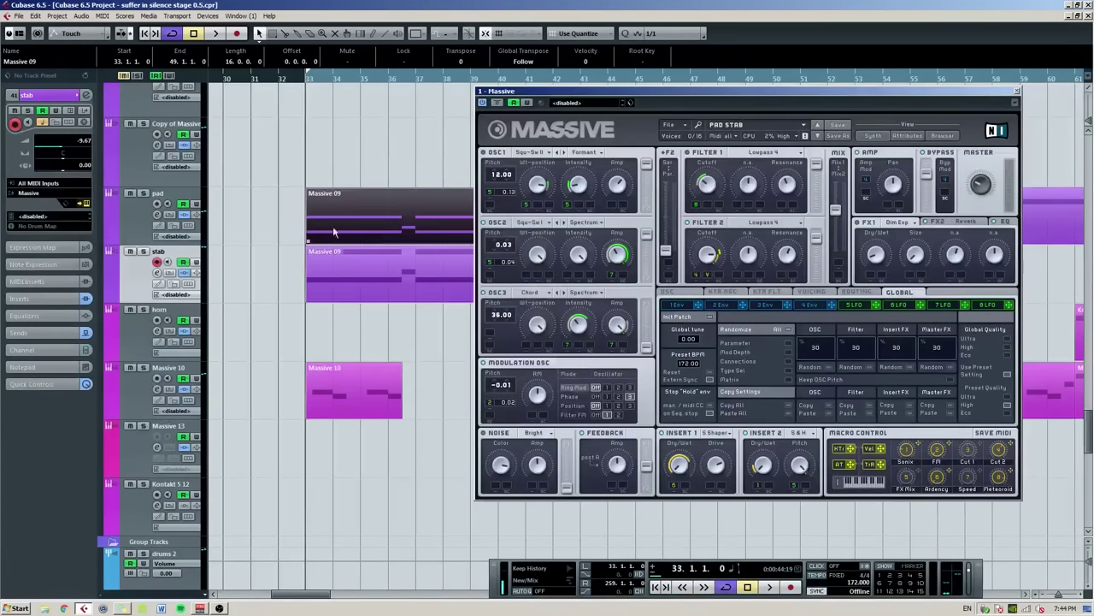
pyautogui.click(941, 306)
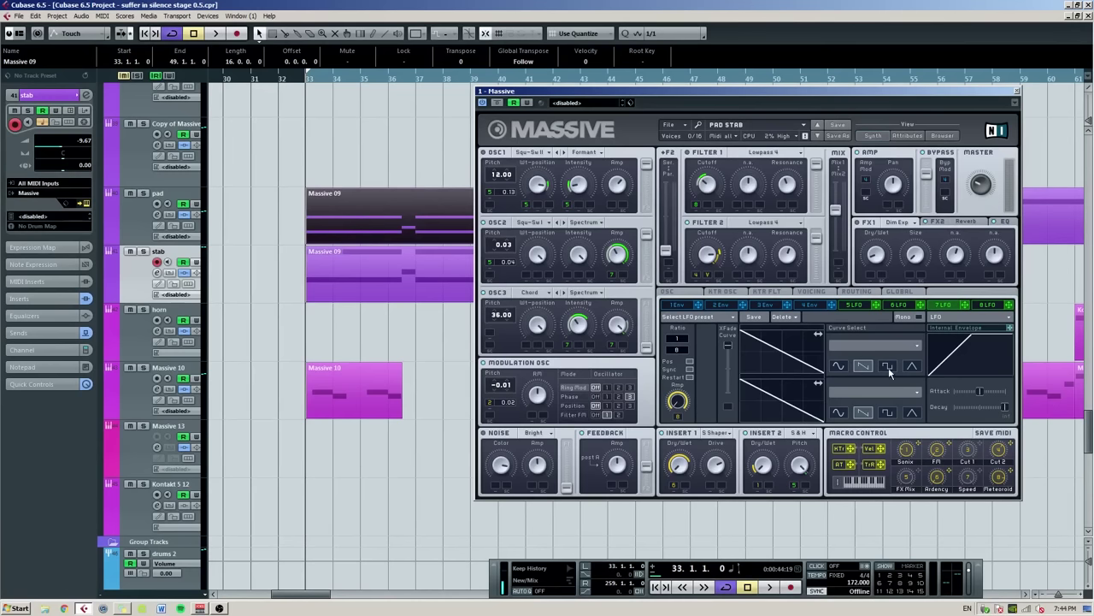
pyautogui.click(1017, 91)
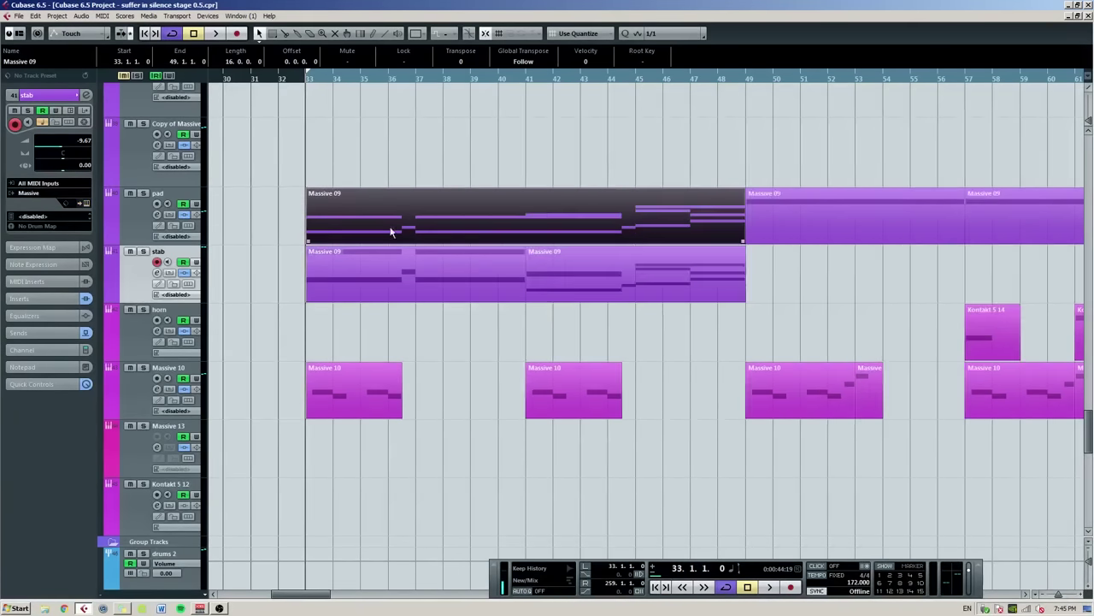
# Show the stab track's insert effects and examine its send effects and levels
pyautogui.click(51, 301)
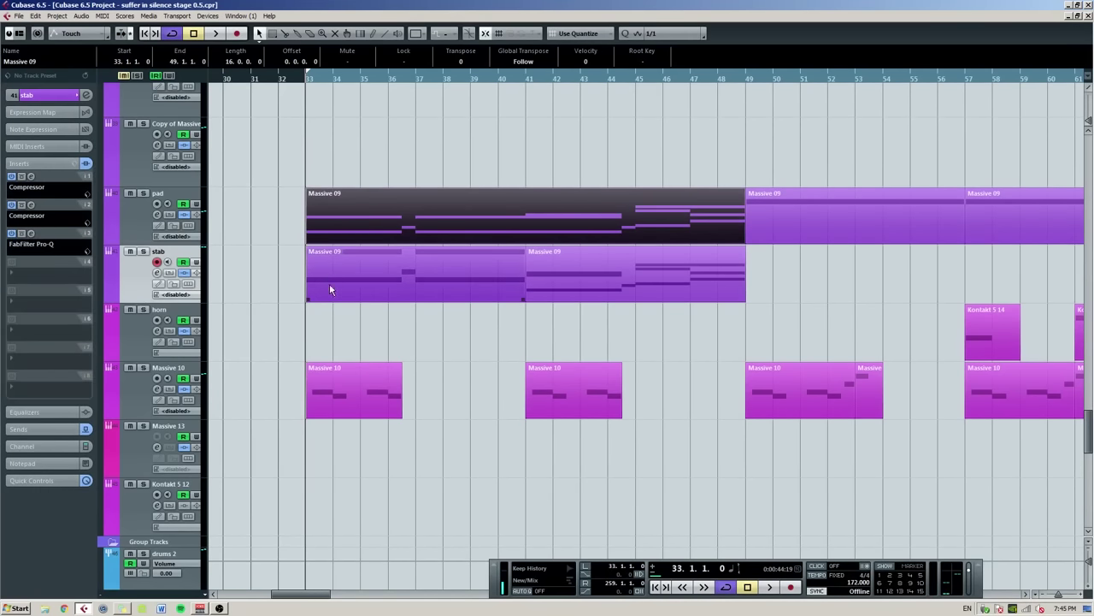
pyautogui.scroll(3, 329, 290)
pyautogui.click(24, 429)
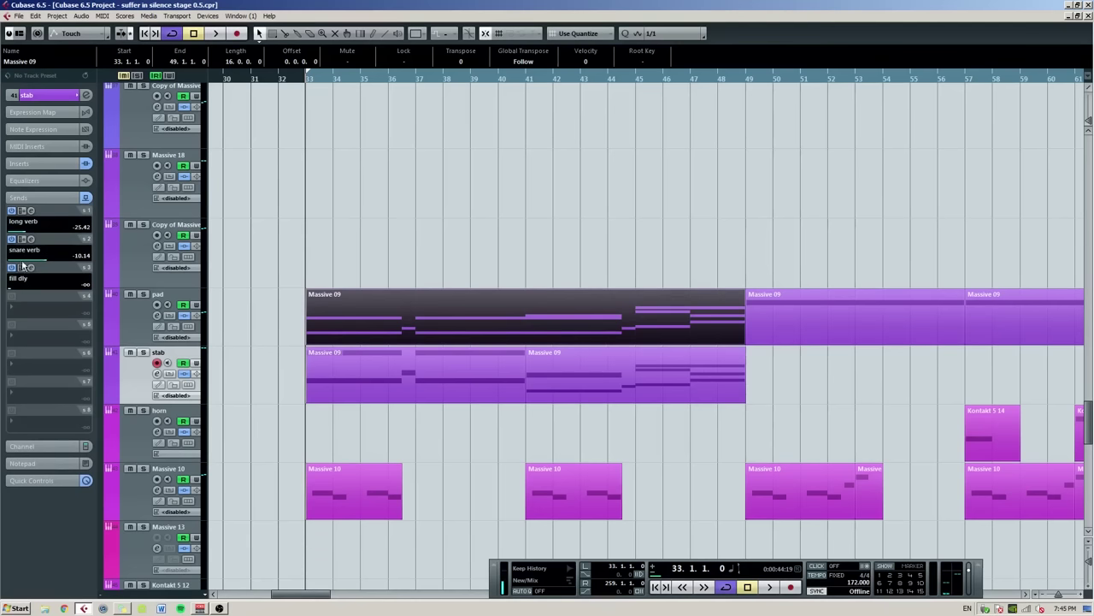
# Check the pad track's sends for comparison, and return to the stab track's inserts
pyautogui.click(141, 324)
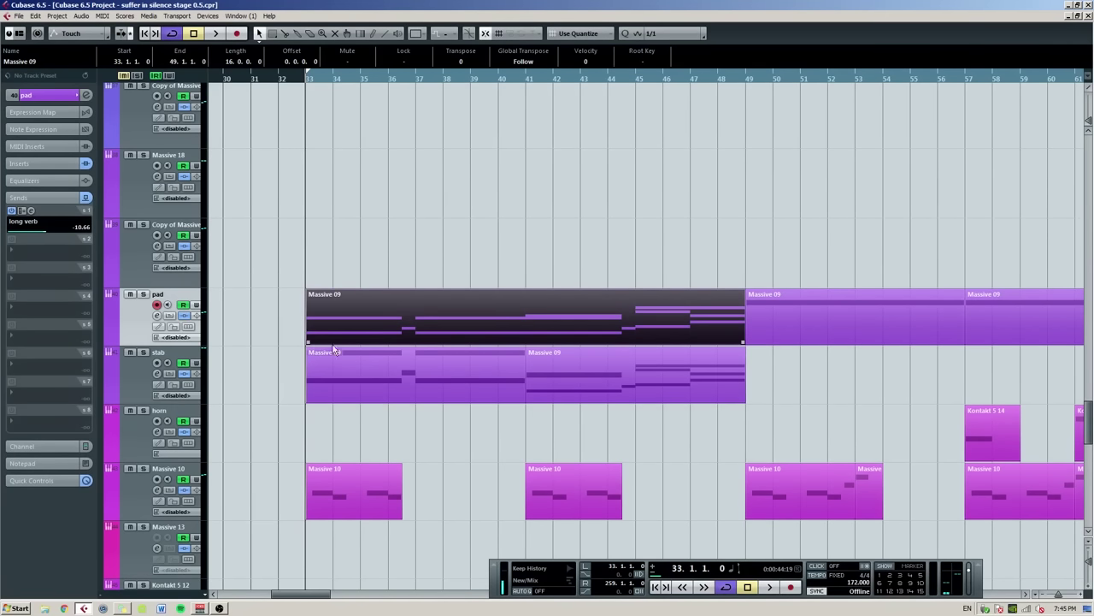
pyautogui.click(390, 378)
pyautogui.click(295, 374)
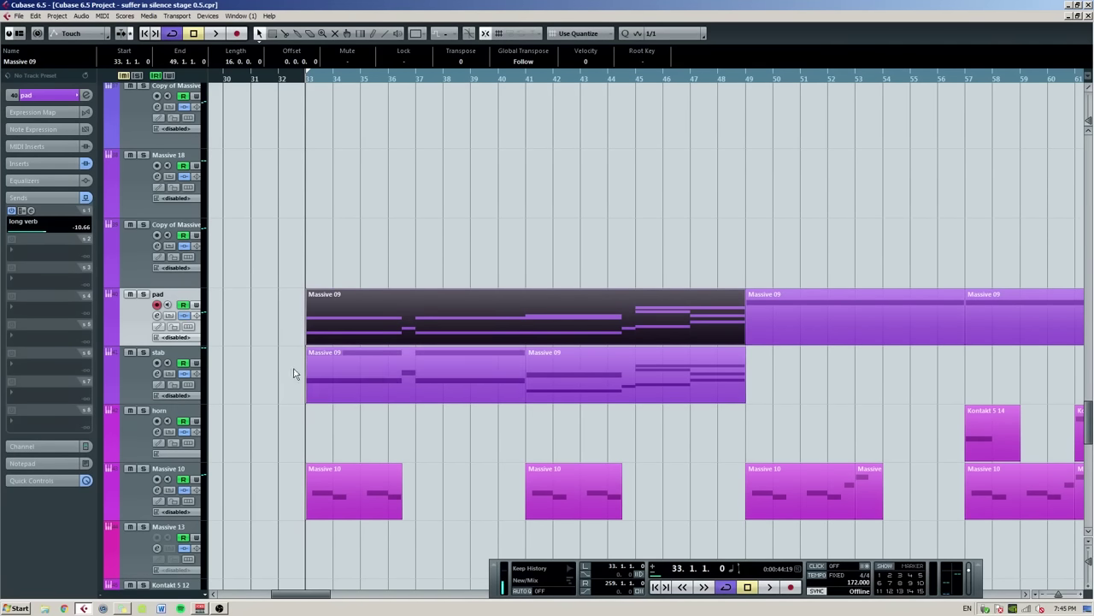
pyautogui.click(134, 376)
pyautogui.click(21, 166)
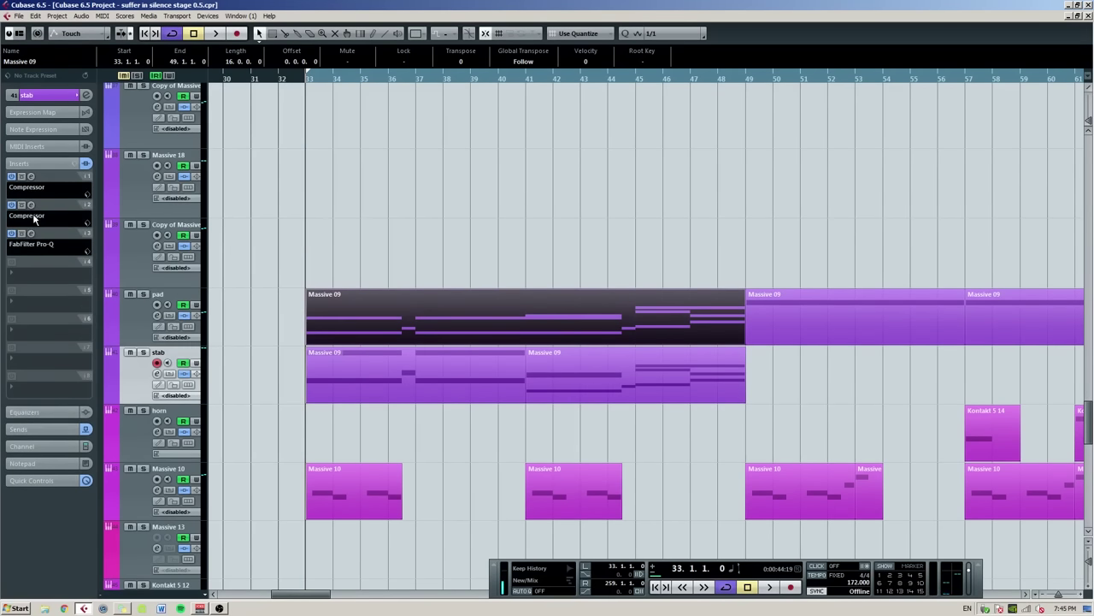
# Solo the kick group, play it from bar 33, then stop and release the solo
pyautogui.scroll(15, 365, 242)
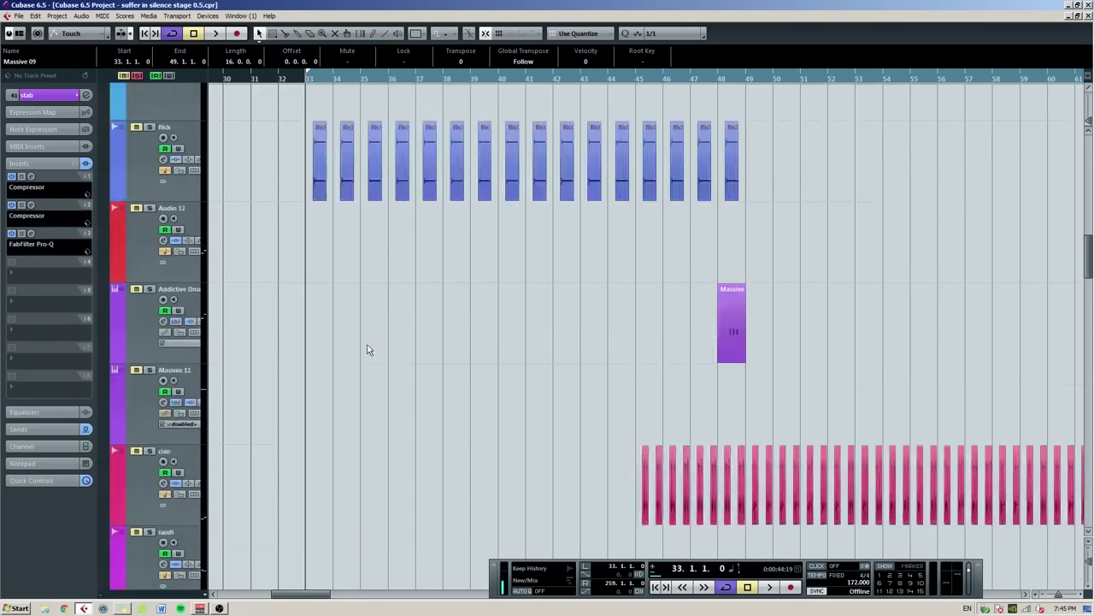
pyautogui.click(199, 280)
pyautogui.press('space')
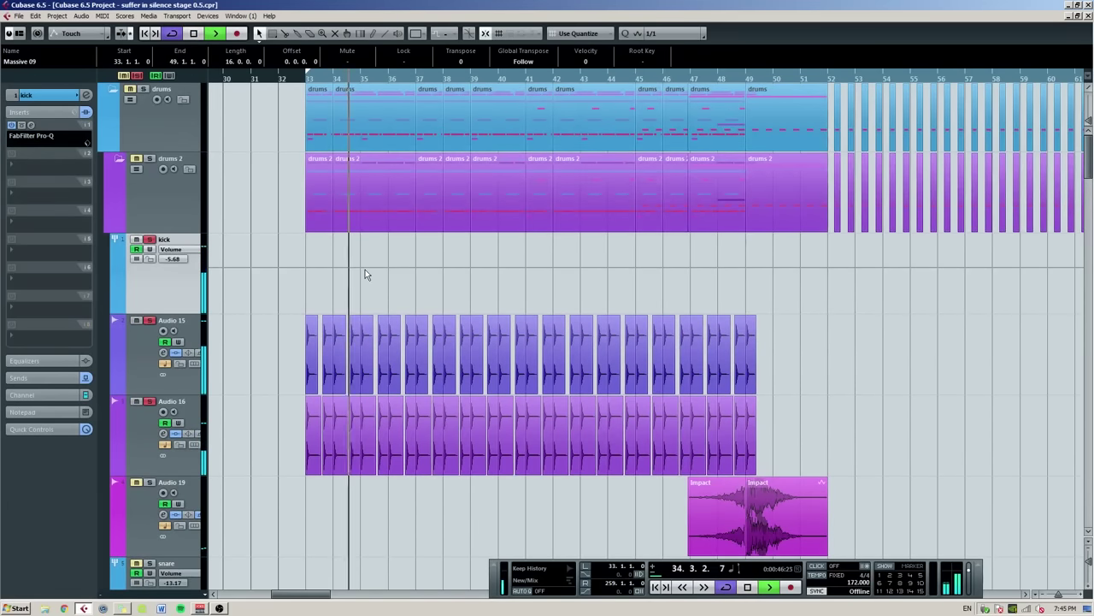
pyautogui.press('space')
pyautogui.scroll(-15, 365, 270)
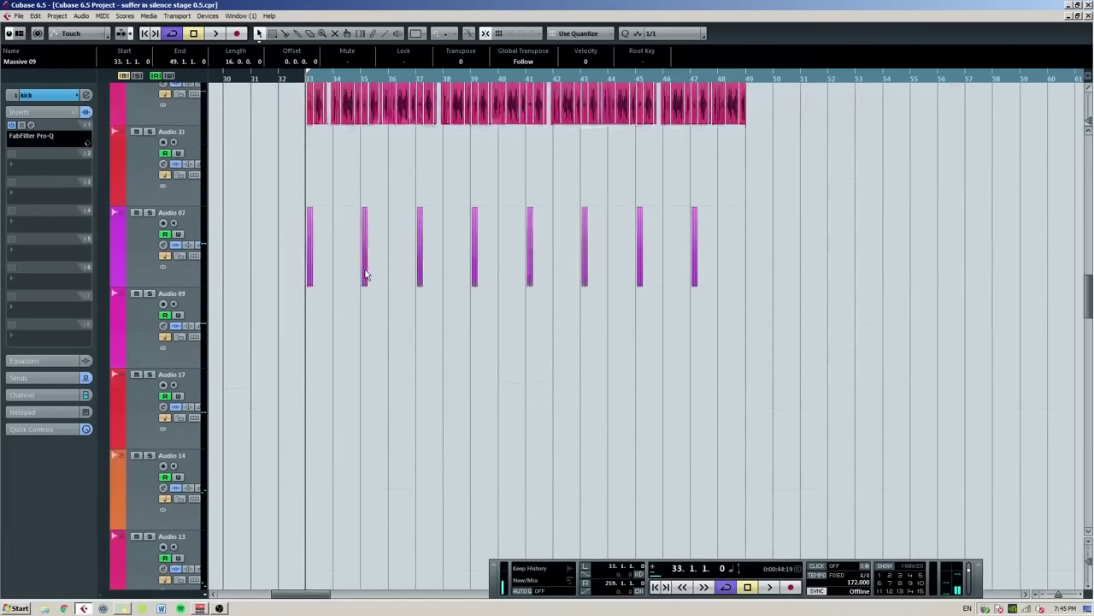
# Solo the horn track and play its parts starting at bars 57 and 61
pyautogui.press('g')
pyautogui.press('g')
pyautogui.scroll(-15, 365, 270)
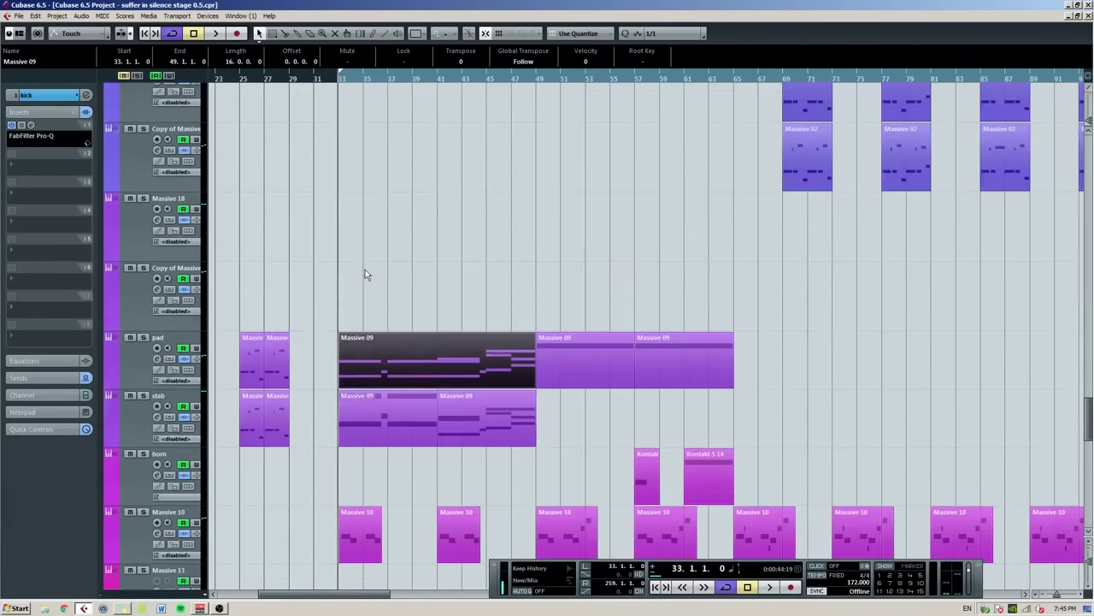
pyautogui.hscroll(3, 364, 268)
pyautogui.press('h')
pyautogui.press('h')
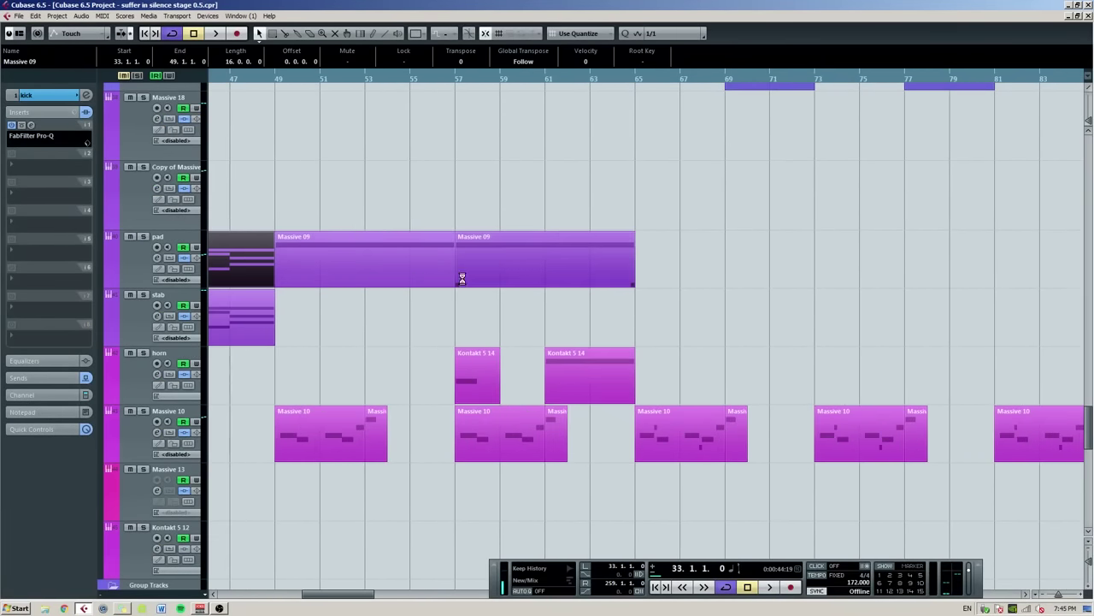
pyautogui.hscroll(-3, 430, 284)
pyautogui.hscroll(3, 430, 284)
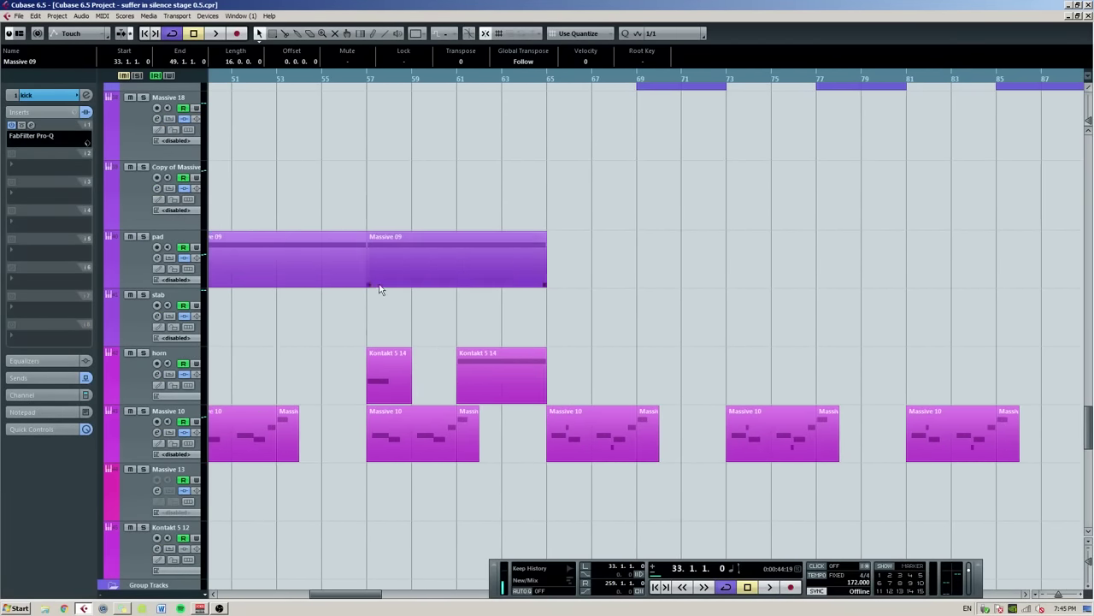
pyautogui.press('h')
pyautogui.press('h')
pyautogui.press('g')
pyautogui.press('g')
pyautogui.press('g')
pyautogui.press('g')
pyautogui.press('h')
pyautogui.press('h')
pyautogui.press('h')
pyautogui.press('h')
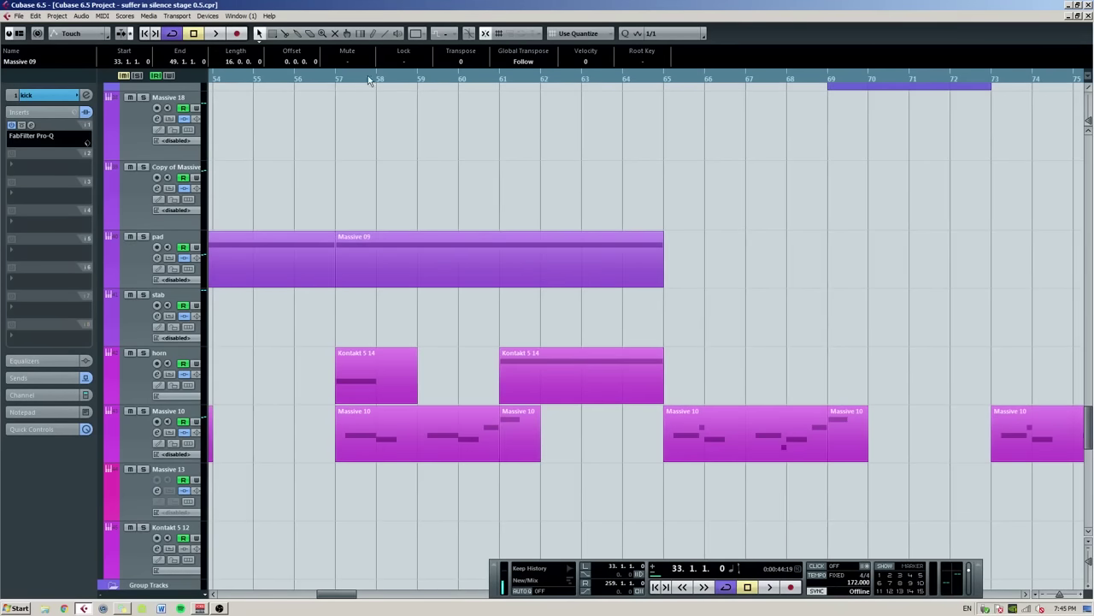
pyautogui.click(339, 79)
pyautogui.click(368, 380)
pyautogui.press('space')
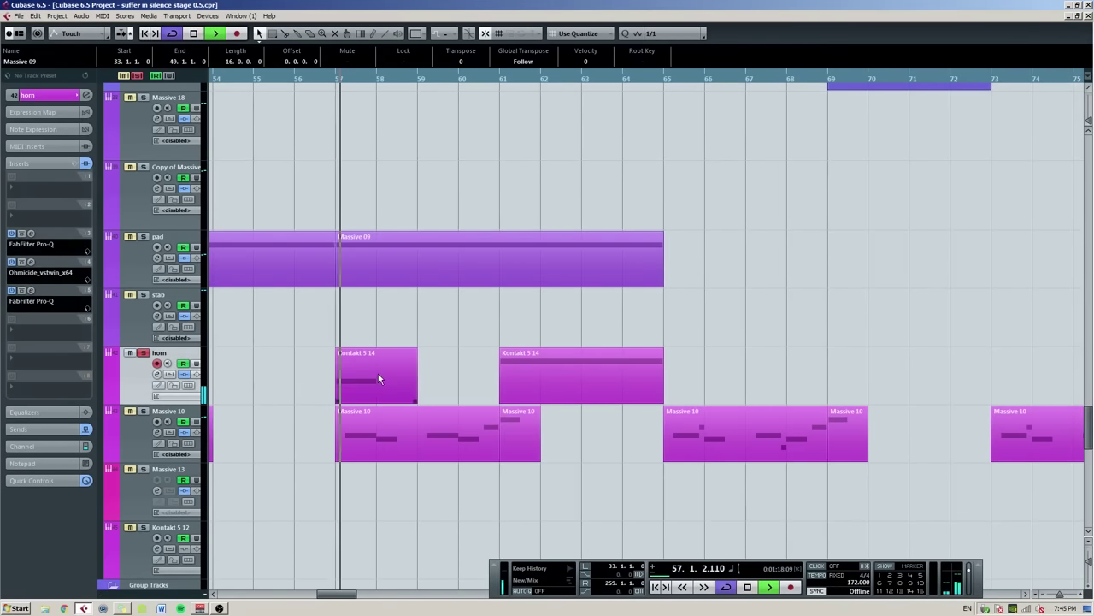
pyautogui.click(502, 82)
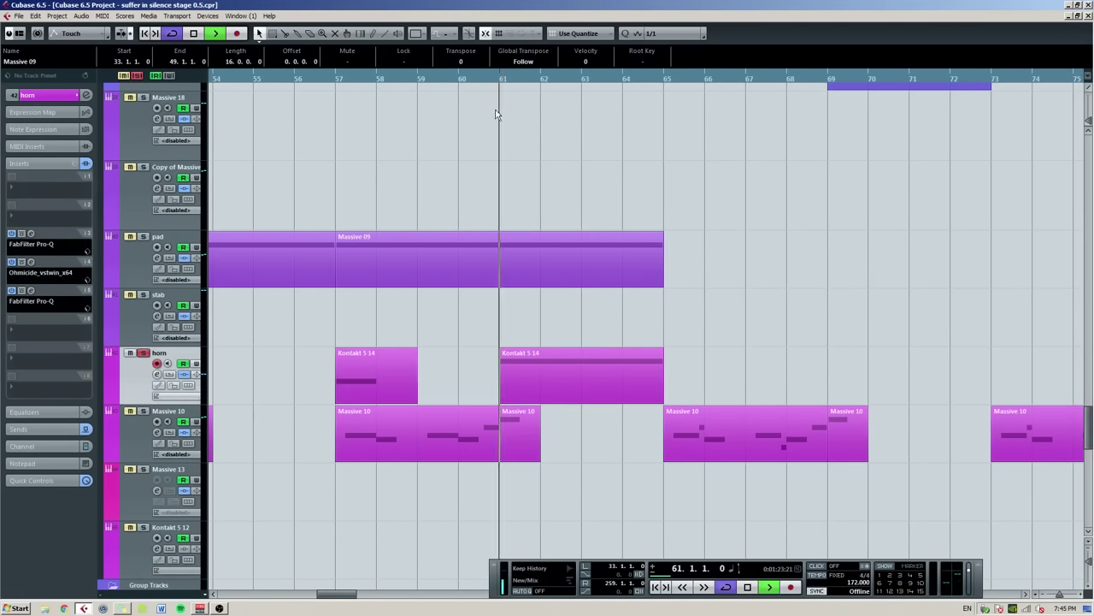
pyautogui.press('space')
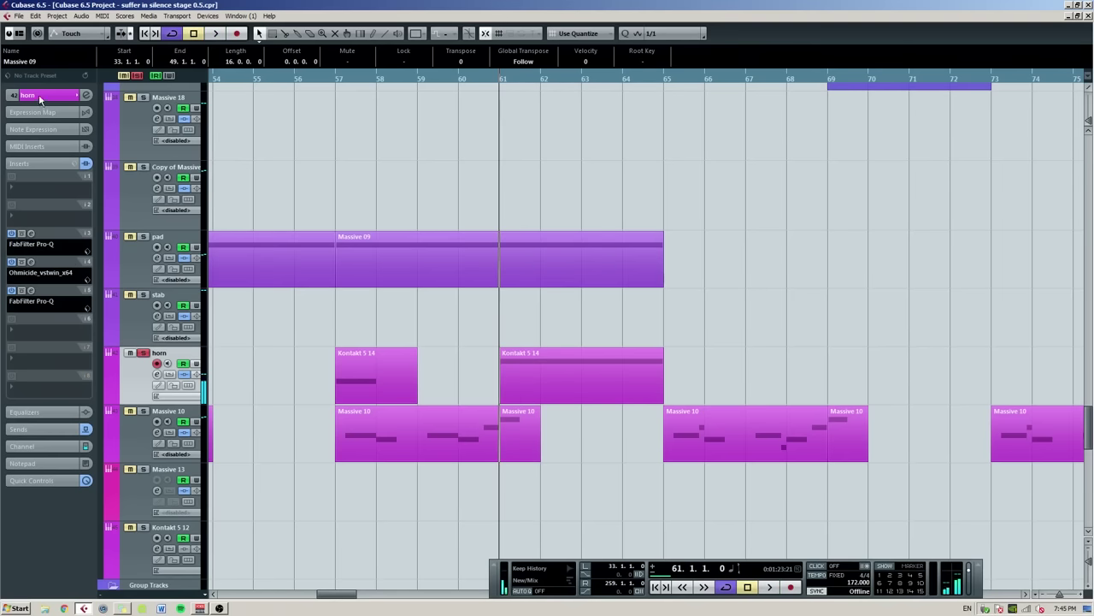
# Inspect the horn's Kontakt 5 Tuba instrument and the factory library's instrument list, and close the Kontakt window
pyautogui.click(38, 94)
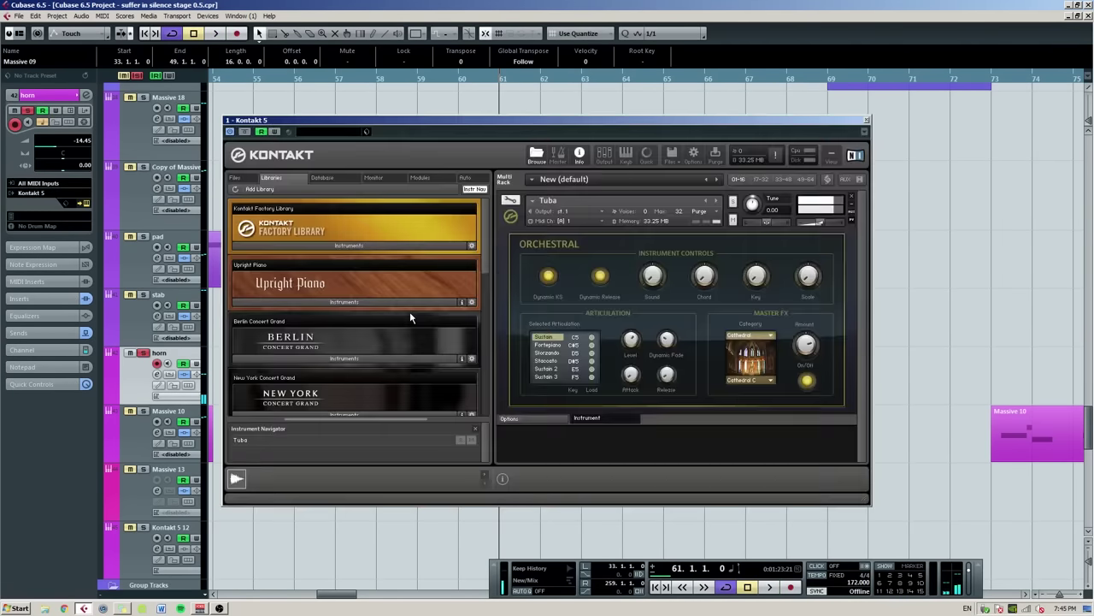
pyautogui.click(346, 246)
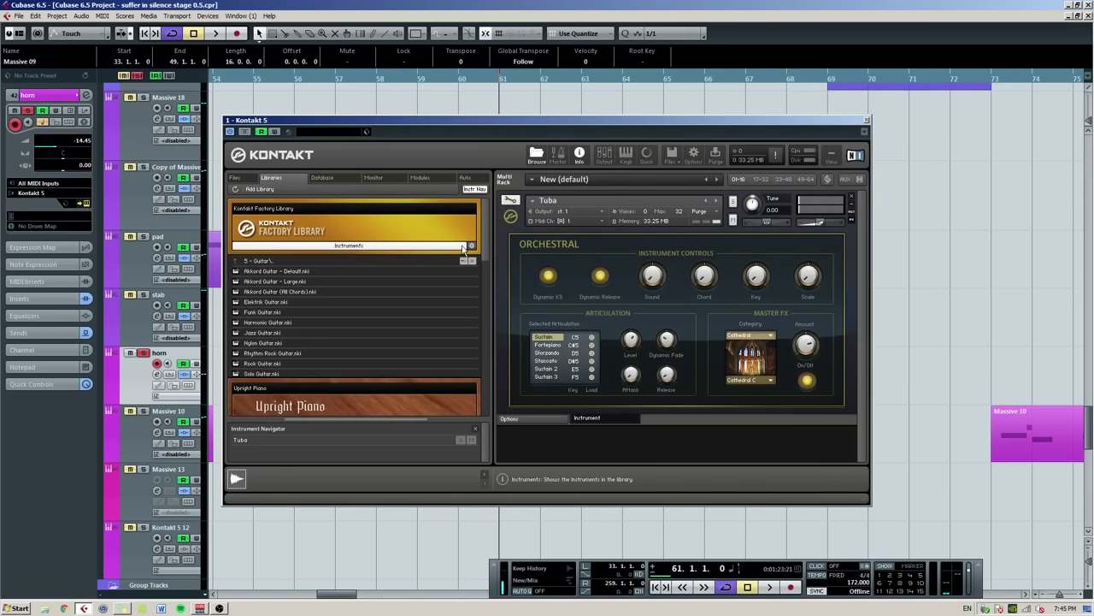
pyautogui.click(421, 247)
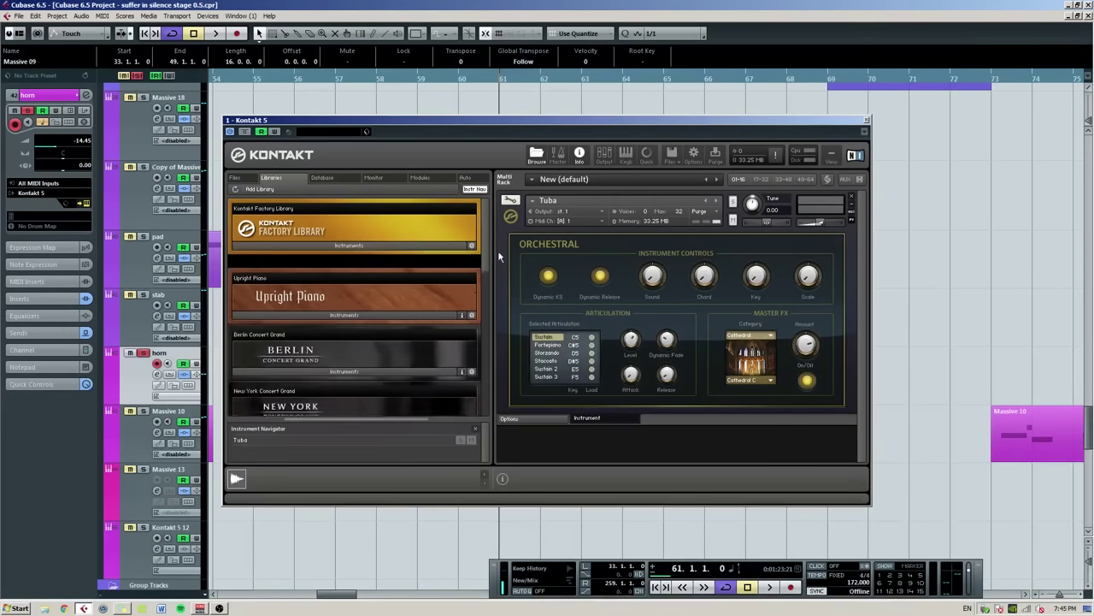
pyautogui.click(864, 121)
# Show the horn's inserts and automation lanes, and open its Ohmicide insert
pyautogui.click(31, 298)
pyautogui.press('a')
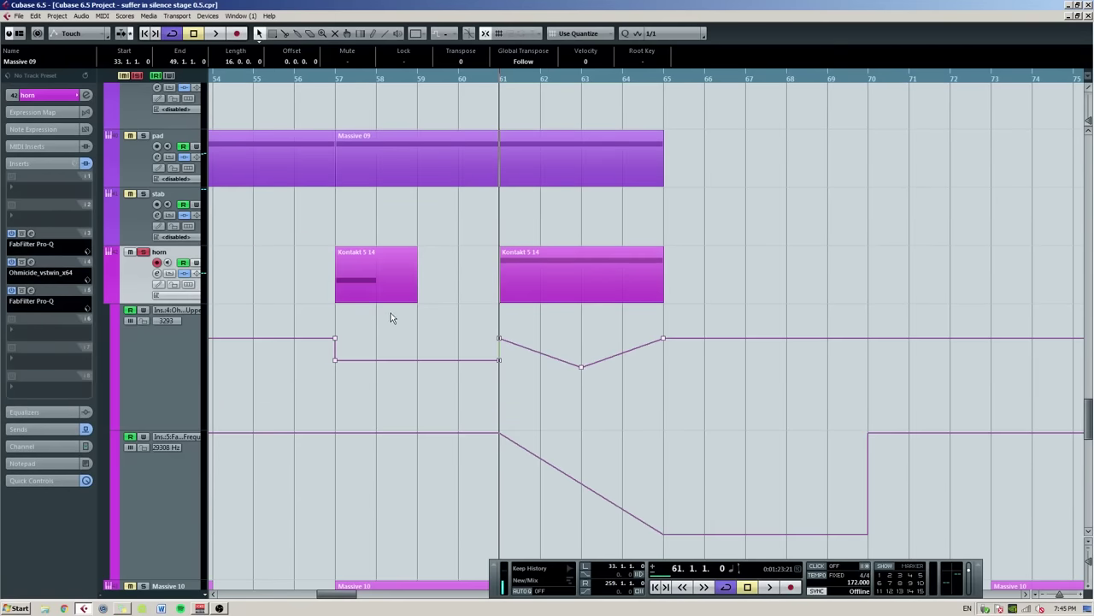
pyautogui.click(30, 264)
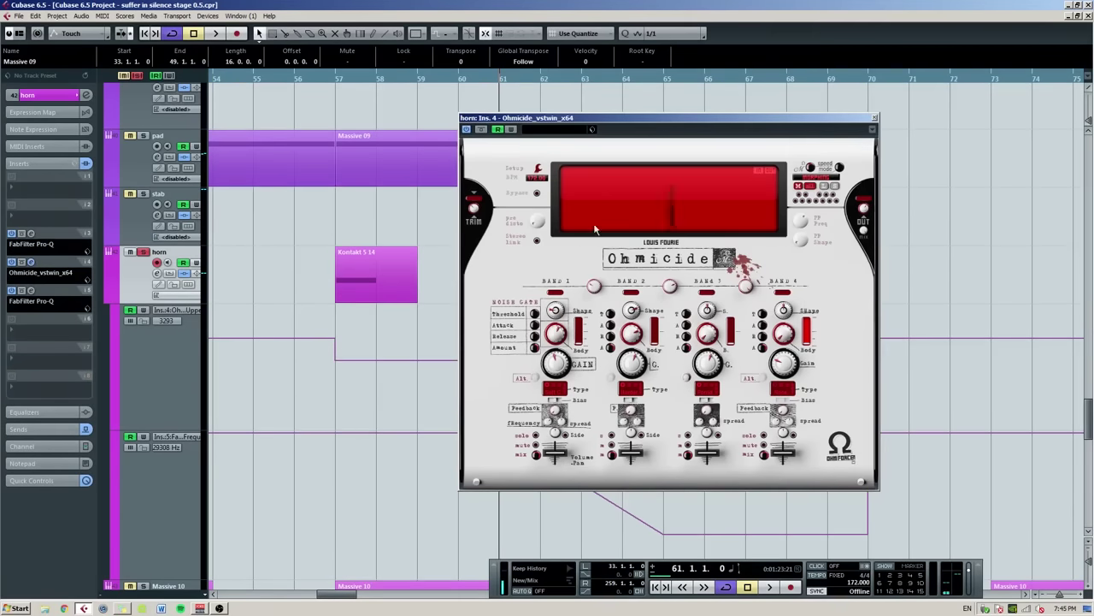
pyautogui.click(625, 255)
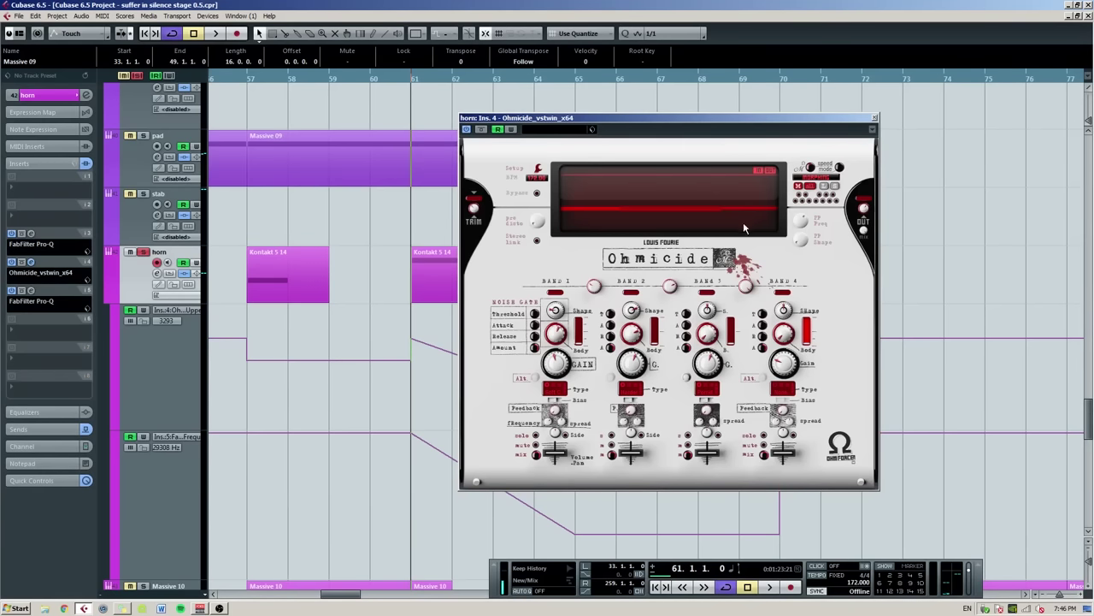
# Play the soloed horn from bar 61 while watching Ohmicide and the automation, and stop playback
pyautogui.hscroll(2, 414, 330)
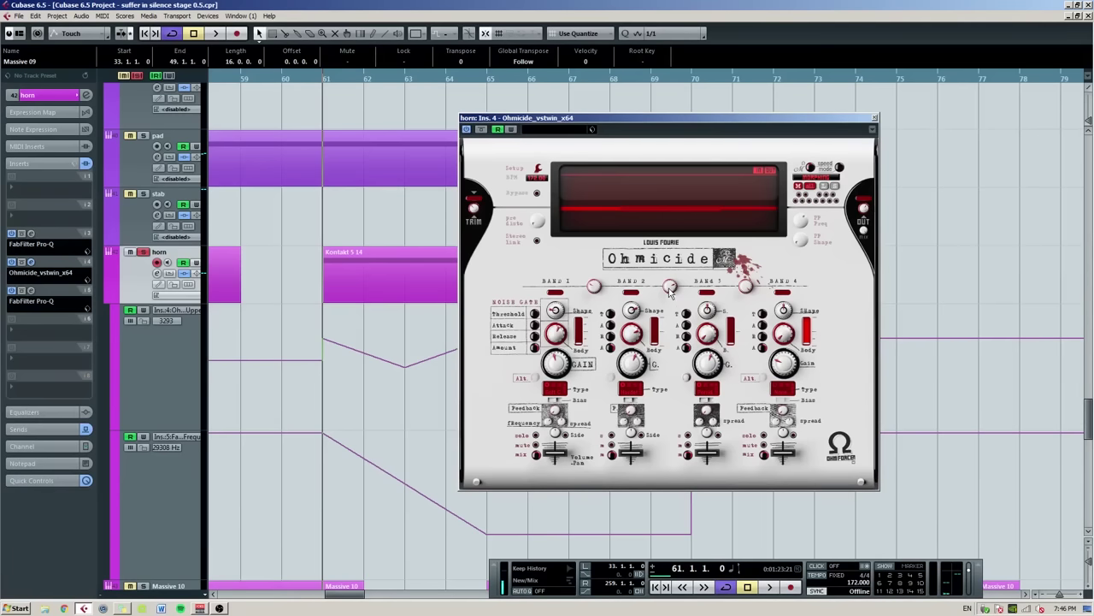
pyautogui.press('space')
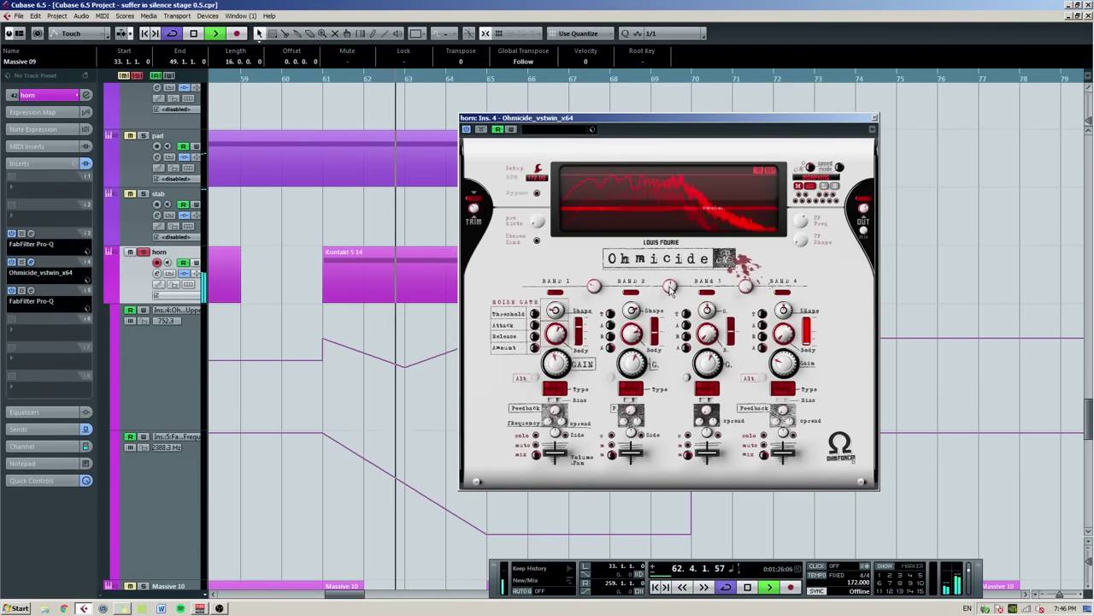
pyautogui.press('space')
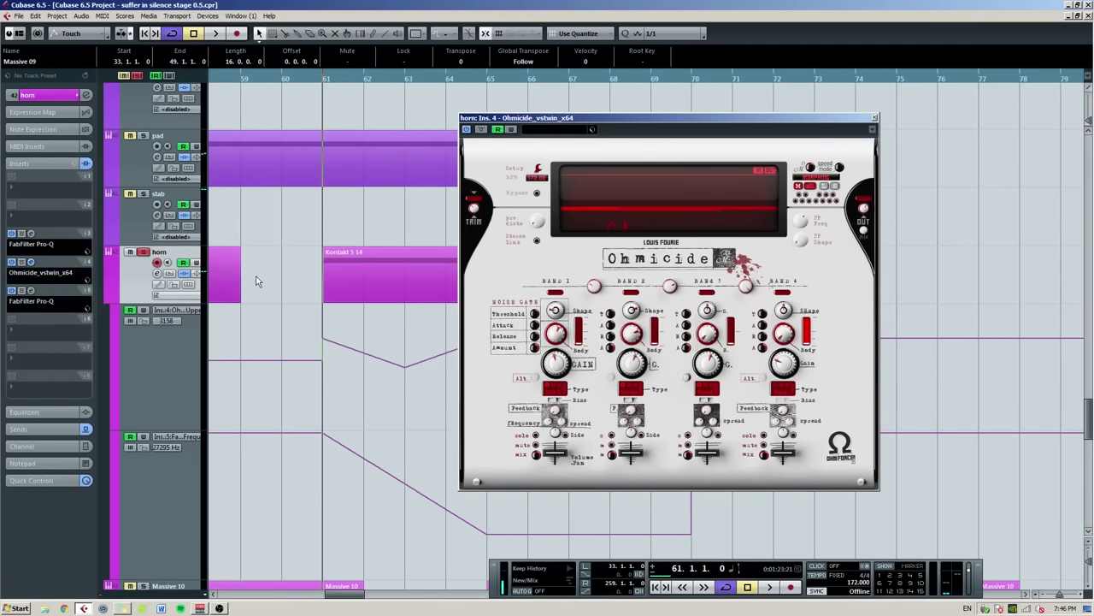
# Close the Ohmicide window, hide the horn's automation lanes and release its solo
pyautogui.hscroll(2, 282, 278)
pyautogui.click(30, 291)
pyautogui.click(31, 291)
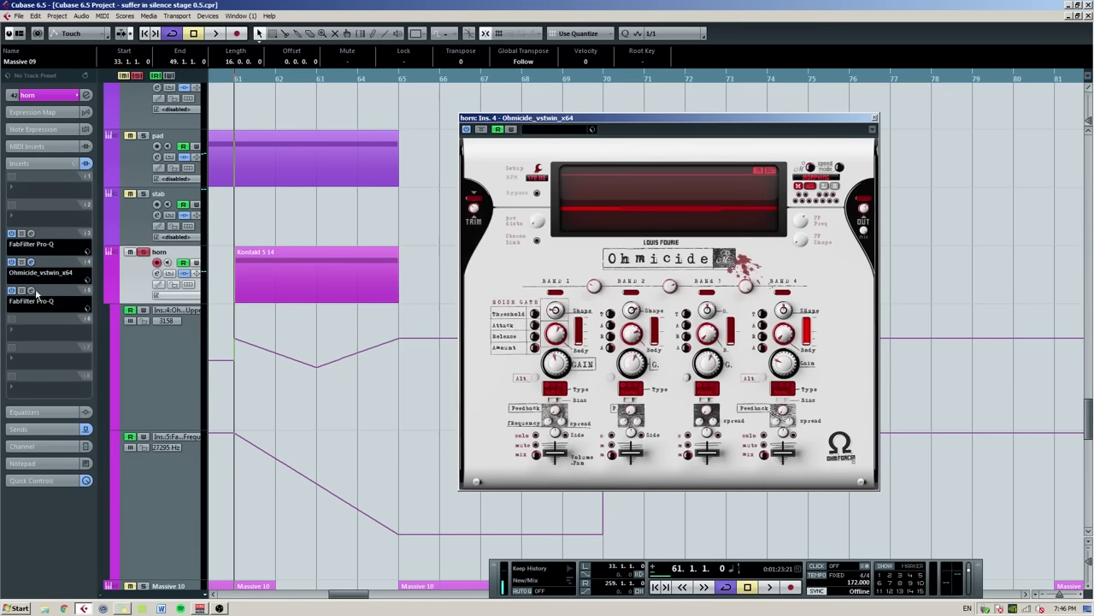
pyautogui.click(873, 118)
pyautogui.click(108, 299)
pyautogui.hscroll(-3, 428, 256)
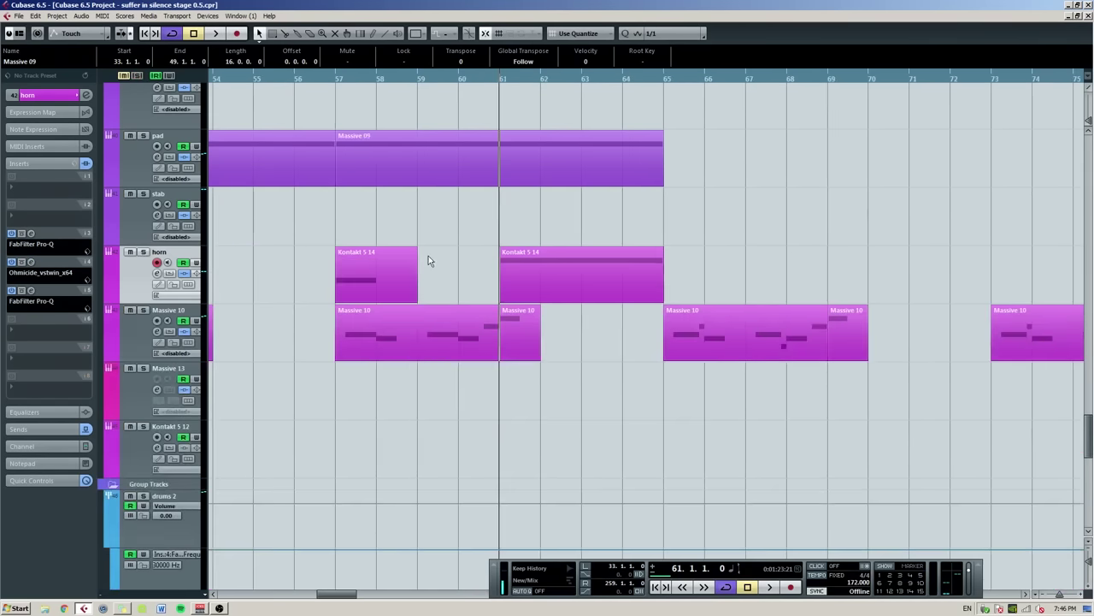
# Solo the Massive 10 track and start playback from bar 65
pyautogui.scroll(-3, 429, 255)
pyautogui.scroll(2, 426, 260)
pyautogui.hscroll(3, 426, 259)
pyautogui.scroll(-3, 402, 269)
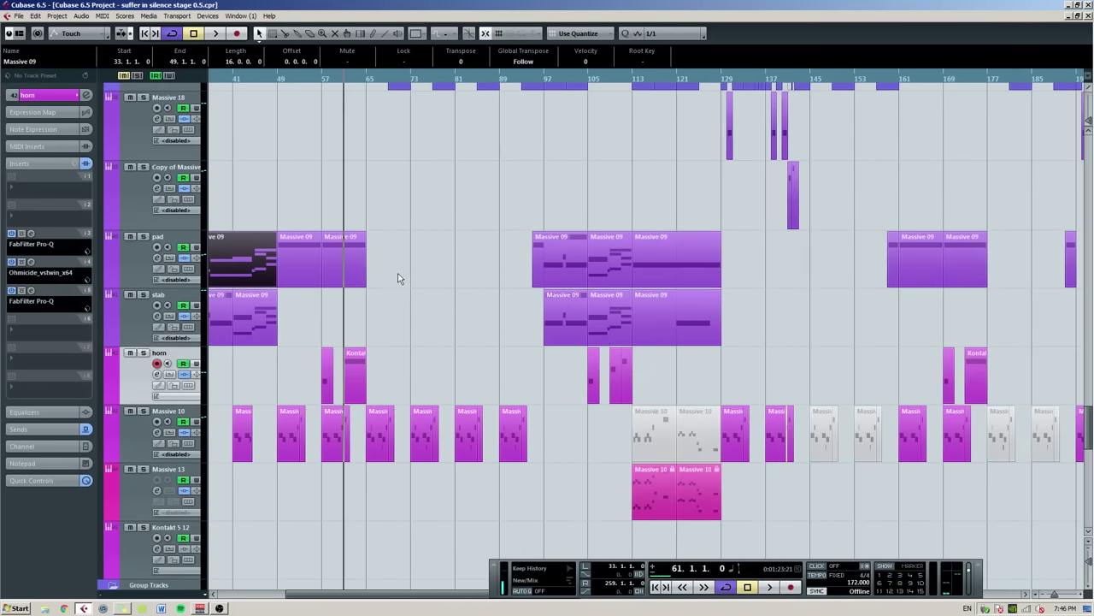
pyautogui.scroll(4, 386, 296)
pyautogui.click(341, 85)
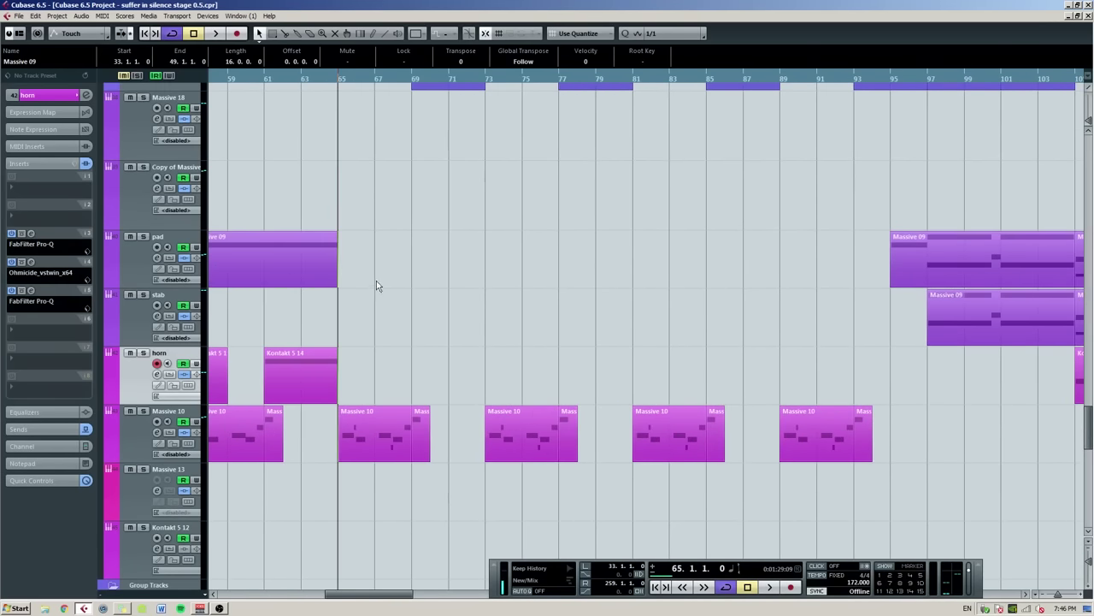
pyautogui.click(134, 430)
pyautogui.scroll(-2, 410, 325)
pyautogui.press('space')
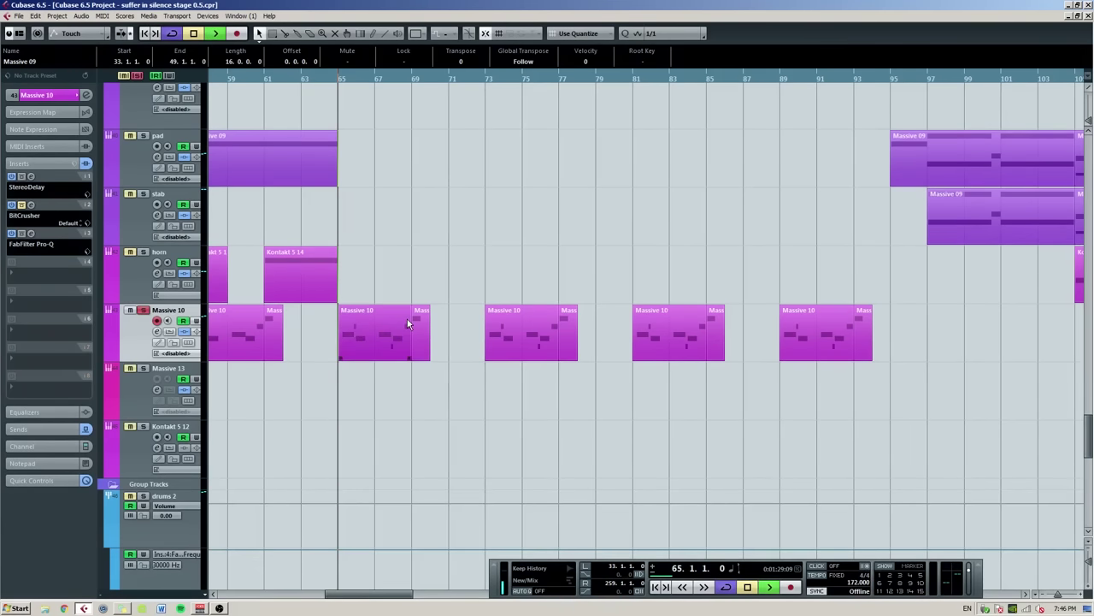
# Open the Massive 10 track's instrument during playback, stop, and inspect the voicing settings of the POTENTIAL LEAD 7 patch
pyautogui.click(41, 97)
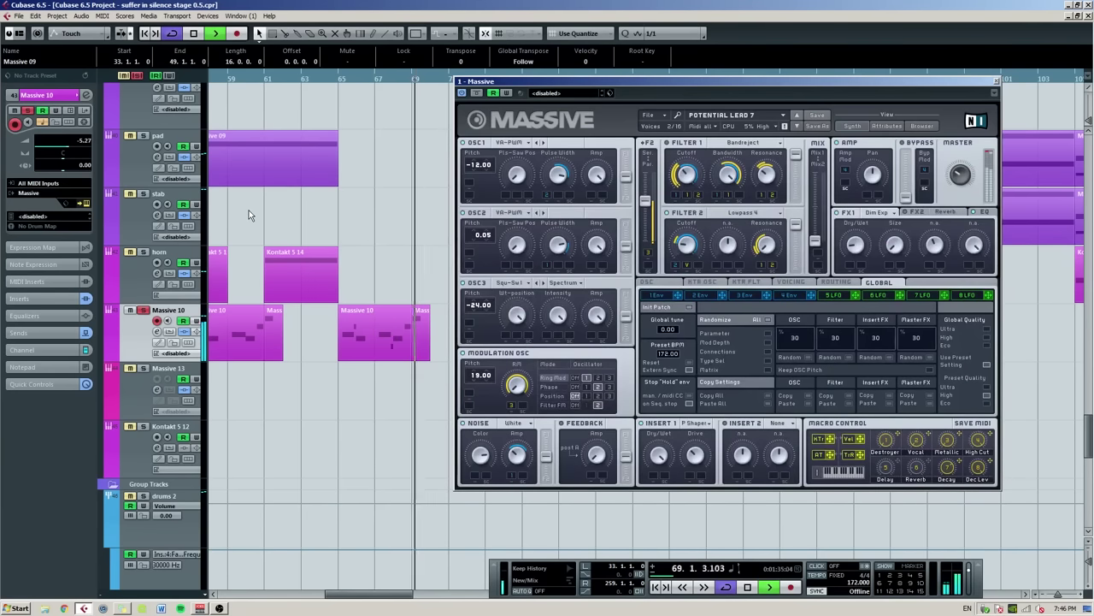
pyautogui.press('space')
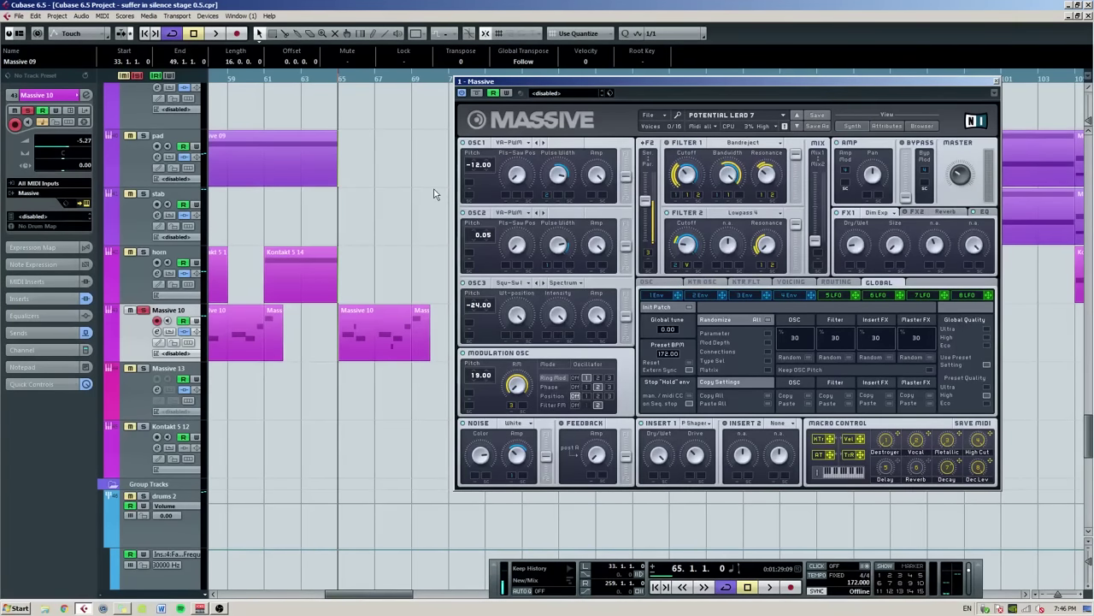
pyautogui.click(776, 283)
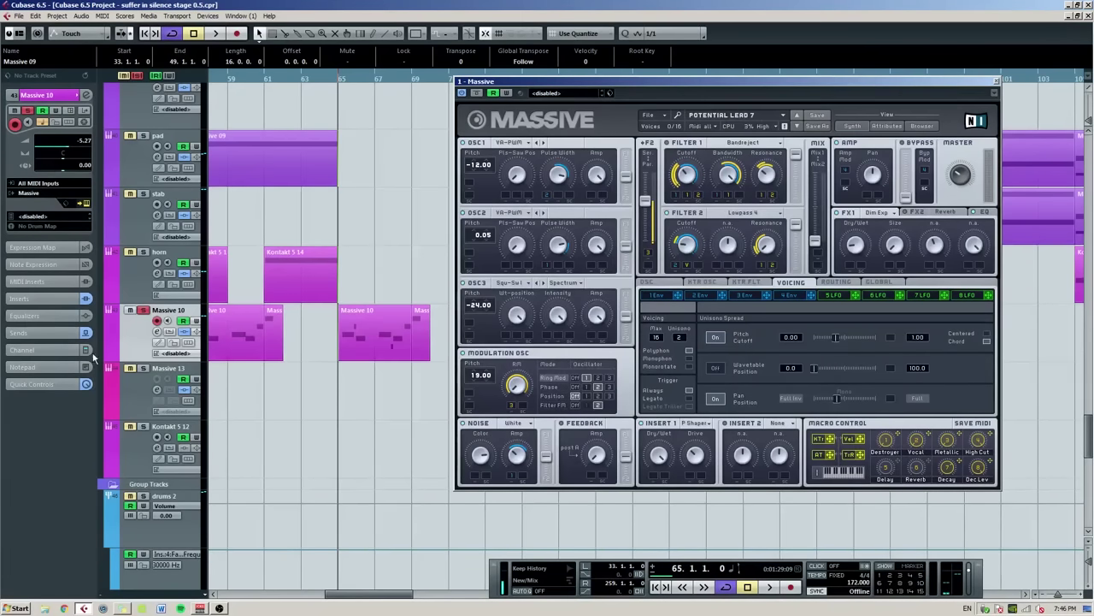
# Open the FabFilter Pro-Q insert of Massive 10, take BitCrusher out of bypass and play the soloed track
pyautogui.click(34, 299)
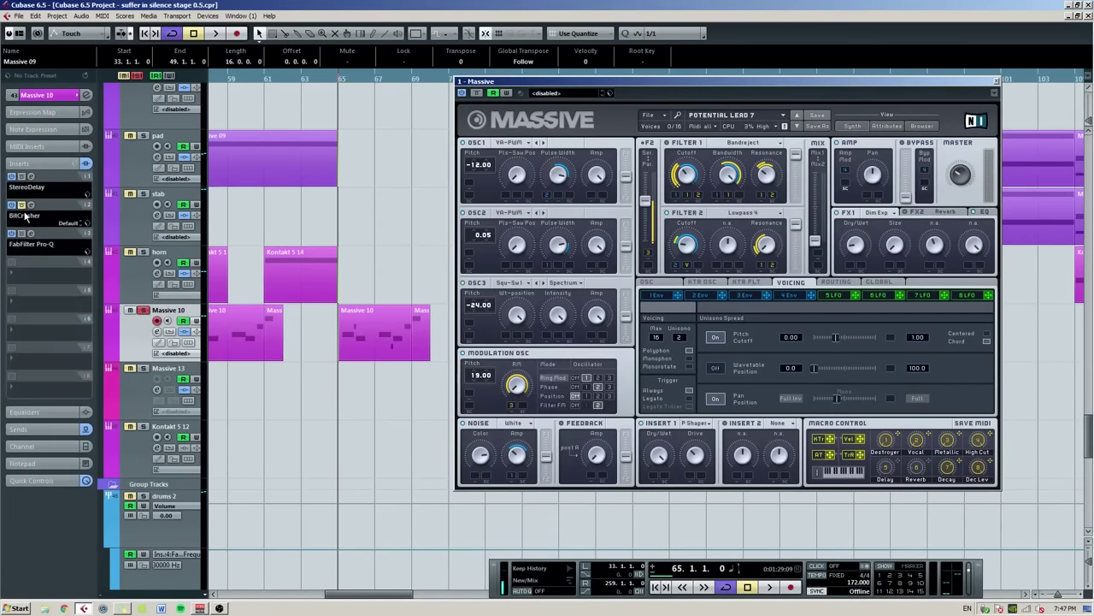
pyautogui.click(31, 233)
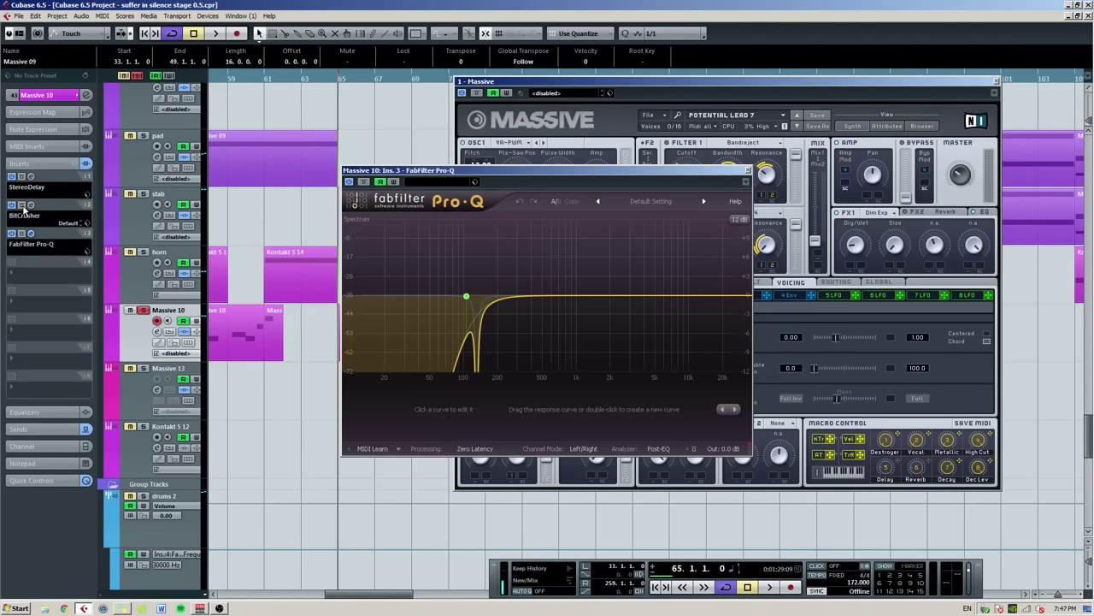
pyautogui.press('space')
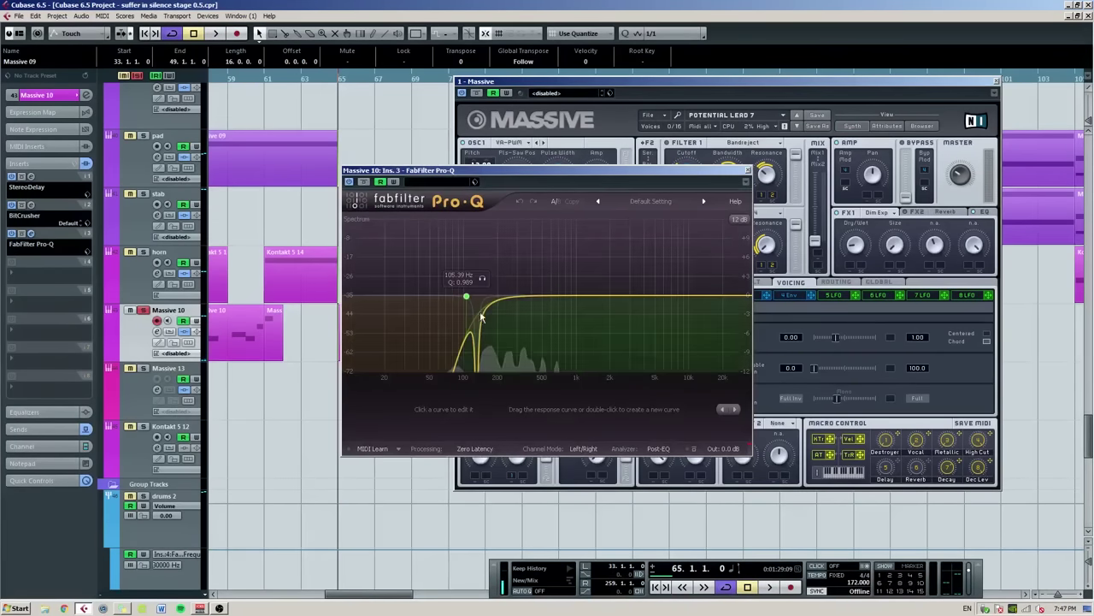
# Close the FabFilter Pro-Q and Massive windows and release the Massive 10 solo
pyautogui.click(746, 170)
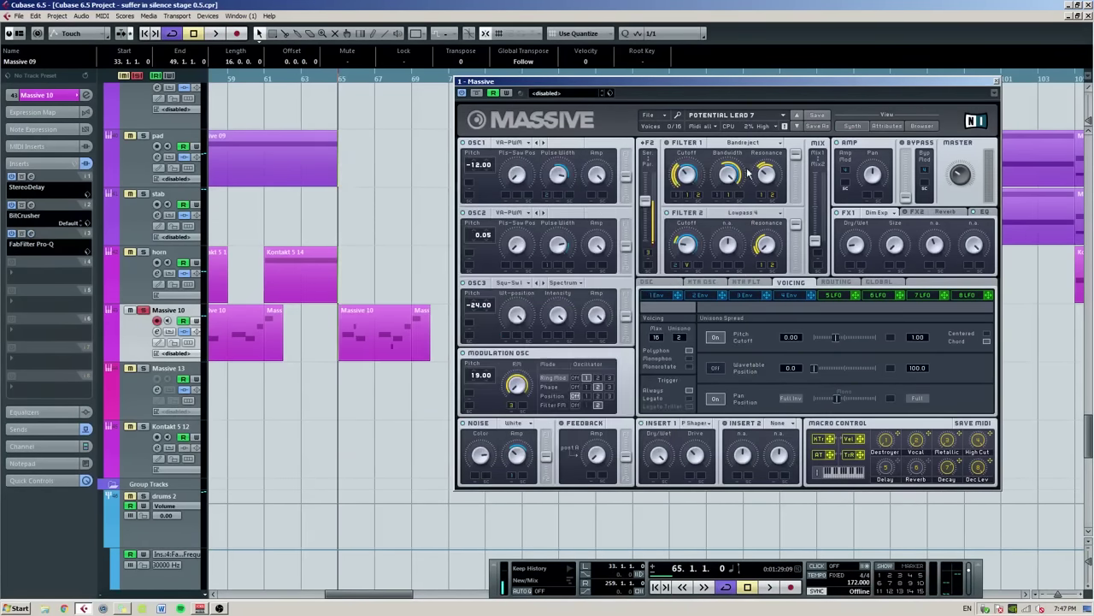
pyautogui.click(997, 82)
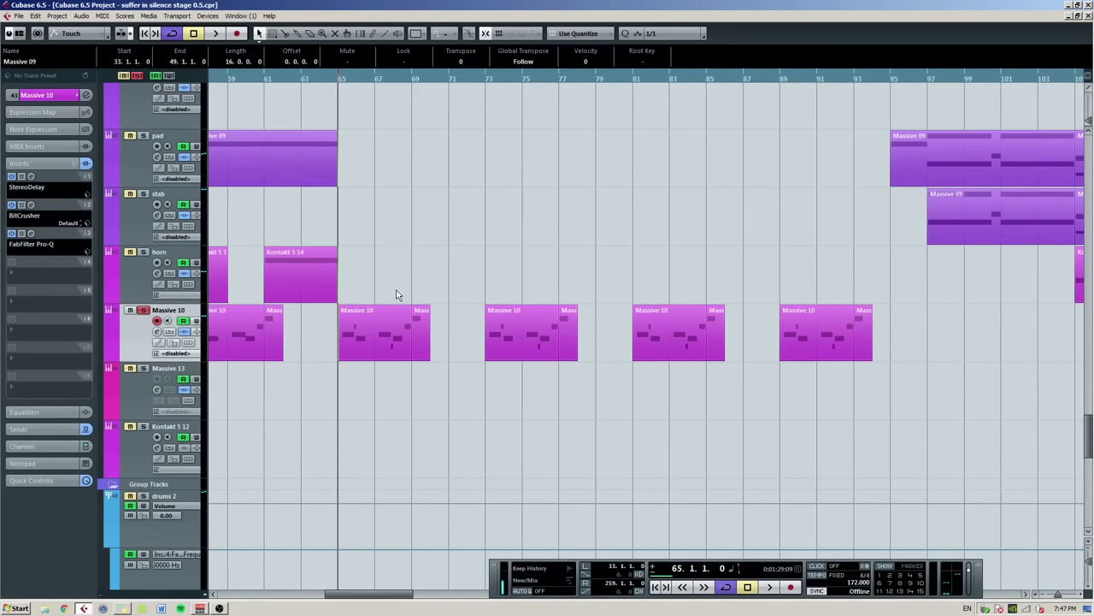
pyautogui.scroll(3, 376, 299)
pyautogui.scroll(-4, 376, 301)
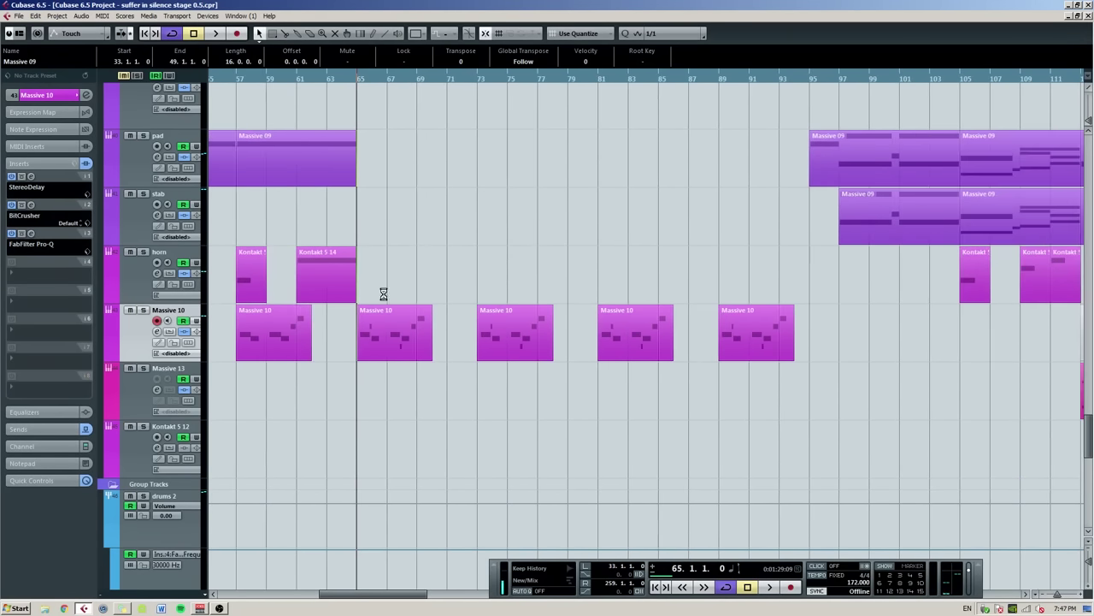
# Play the full mix briefly from bar 65, and again from just before bar 97
pyautogui.press('space')
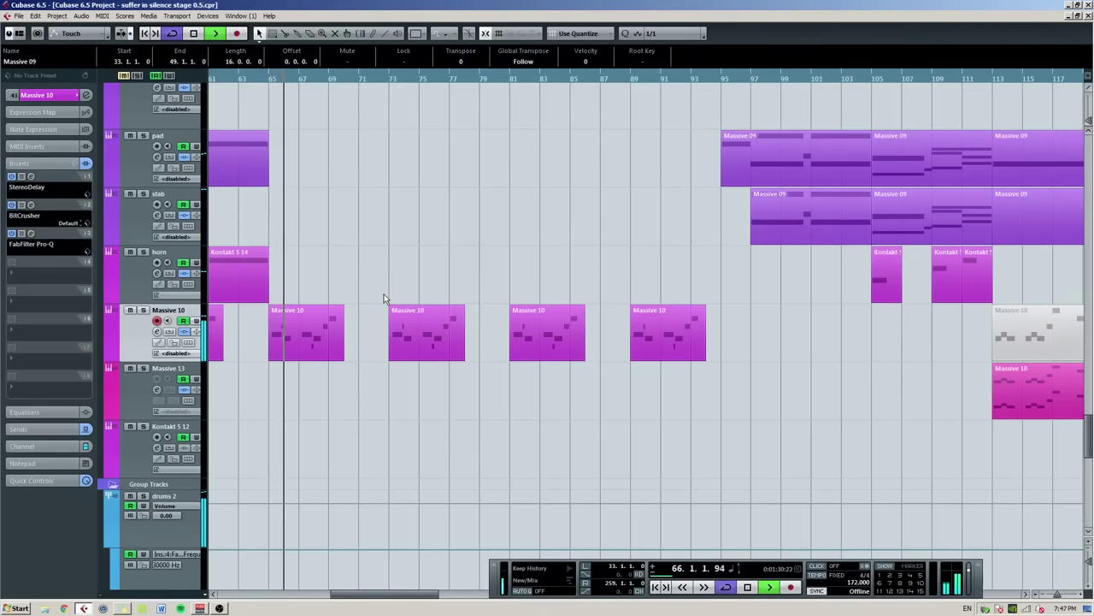
pyautogui.press('space')
pyautogui.scroll(2, 504, 238)
pyautogui.hscroll(3, 427, 267)
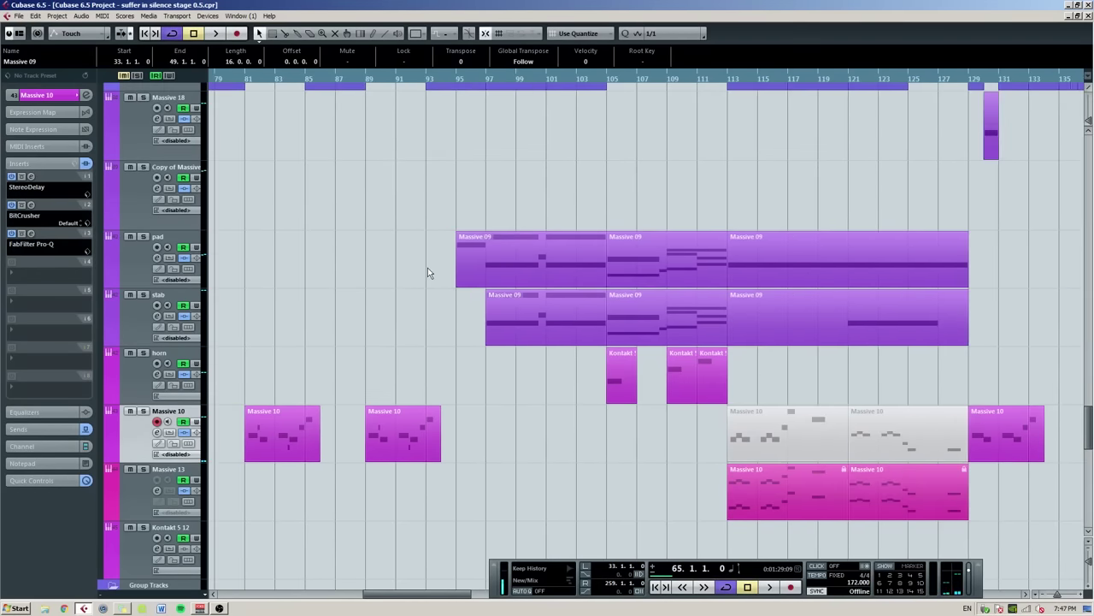
pyautogui.scroll(-4, 434, 264)
pyautogui.click(490, 79)
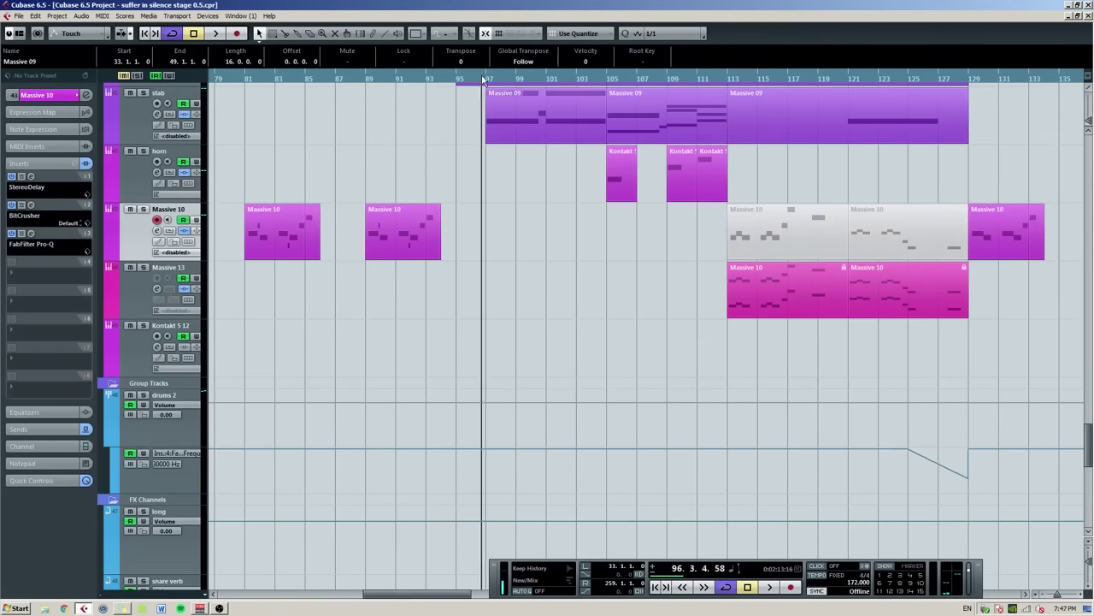
pyautogui.scroll(4, 551, 239)
pyautogui.hscroll(3, 551, 239)
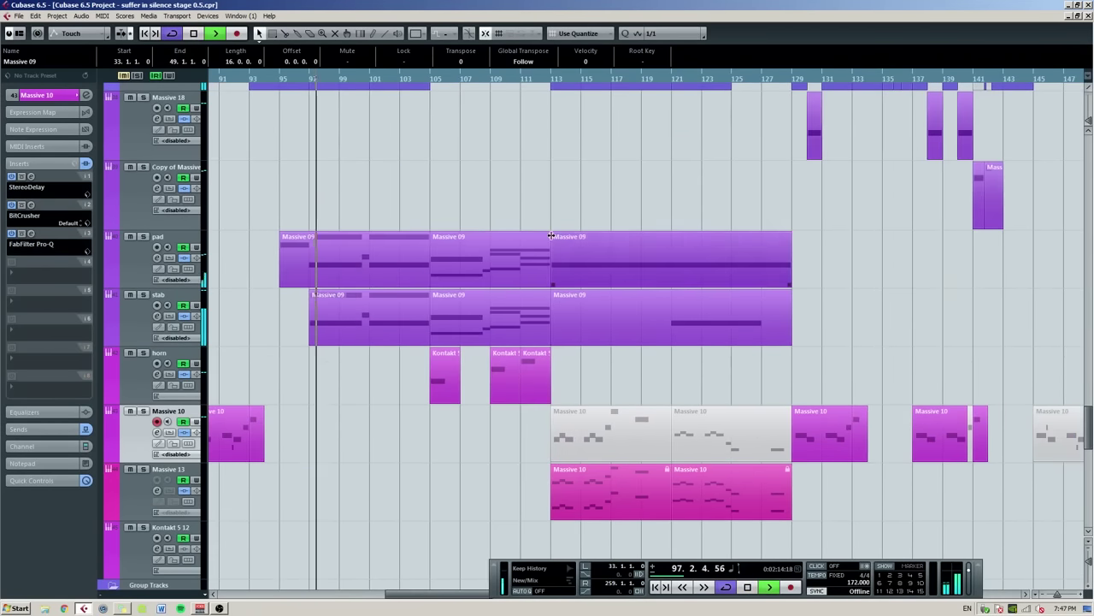
# Set the playback position to bar 113, select the Massive 13 track and show its basic track settings
pyautogui.scroll(-2, 550, 240)
pyautogui.click(552, 79)
pyautogui.press('h')
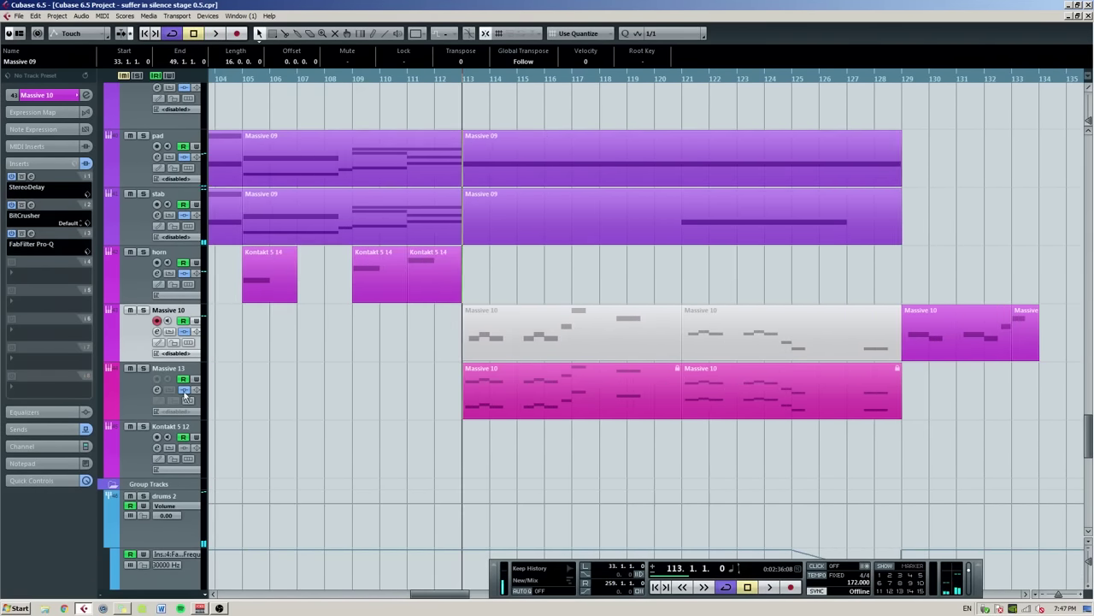
pyautogui.click(139, 395)
pyautogui.press('h')
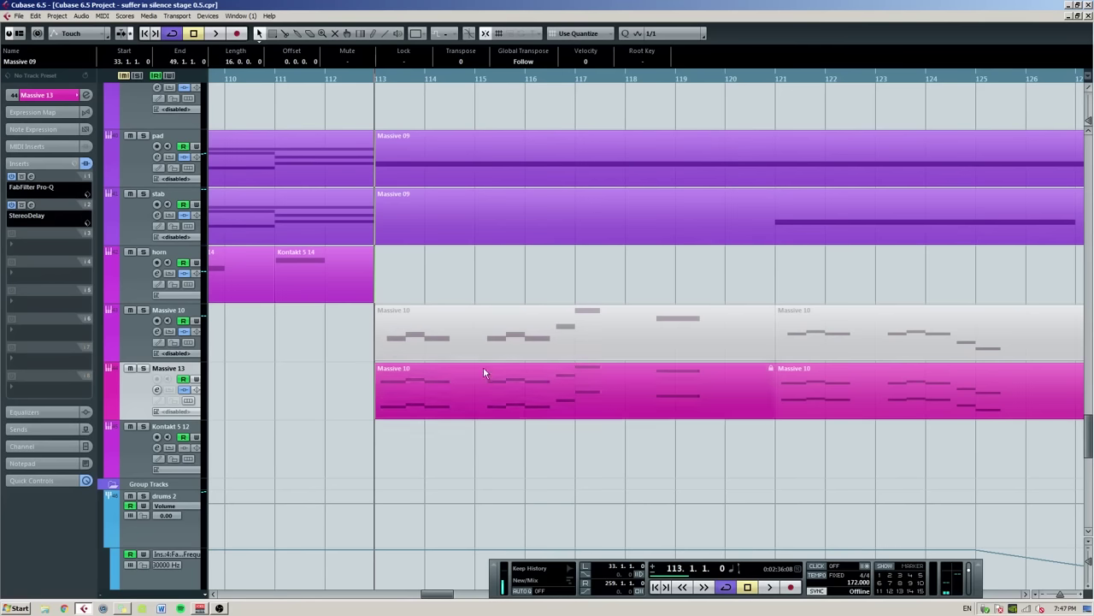
pyautogui.click(54, 99)
pyautogui.click(325, 248)
pyautogui.scroll(-1, 325, 248)
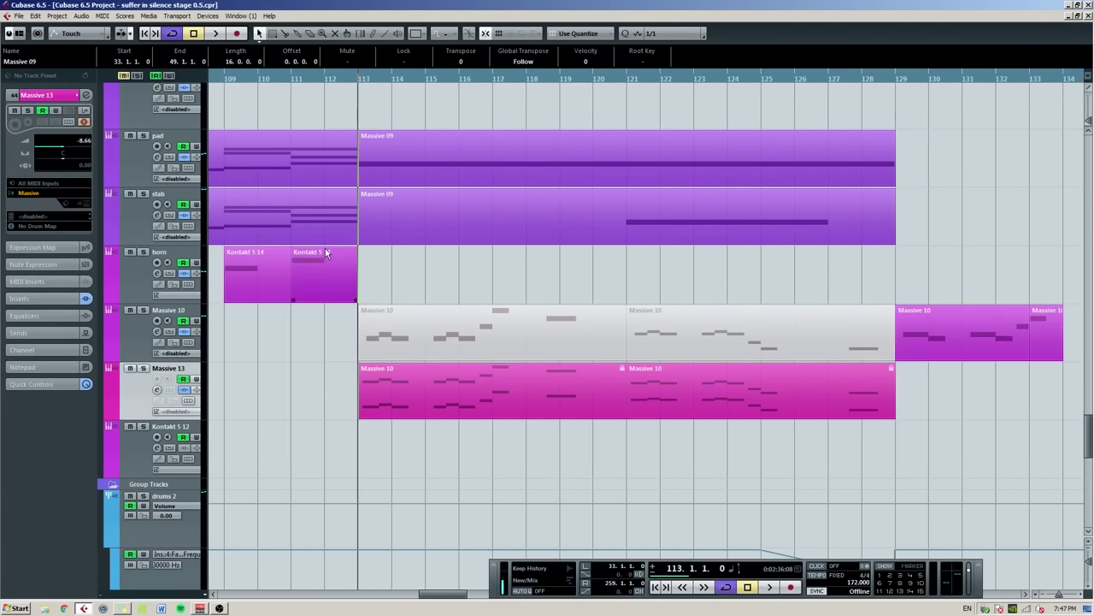
# Play the Massive 13 parts from bar 113, first soloed and again with the full mix
pyautogui.hscroll(2, 325, 248)
pyautogui.scroll(-2, 325, 248)
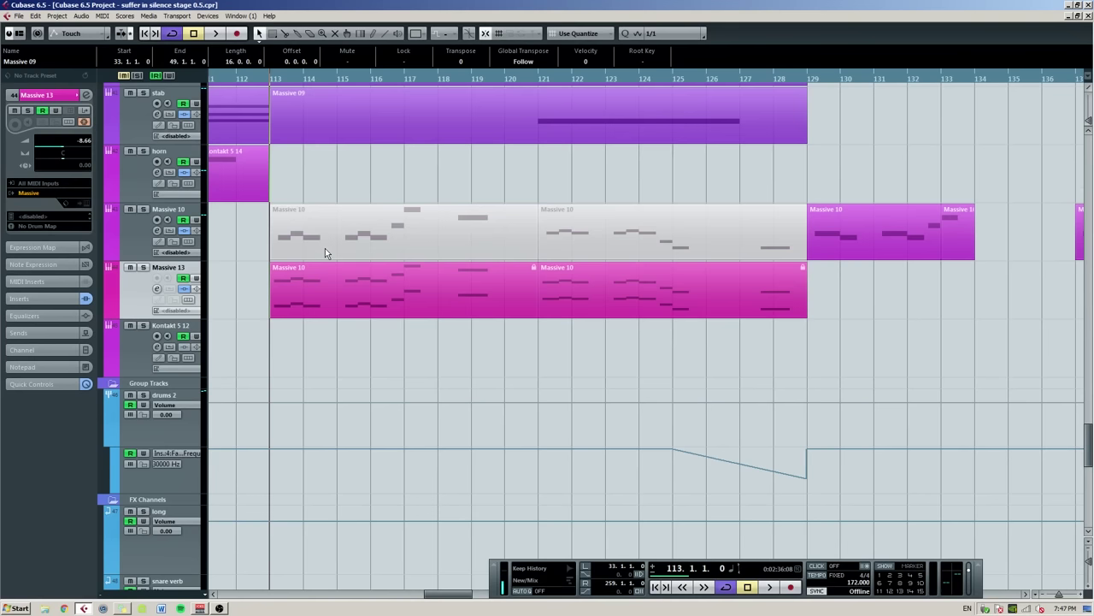
pyautogui.press('s')
pyautogui.press('space')
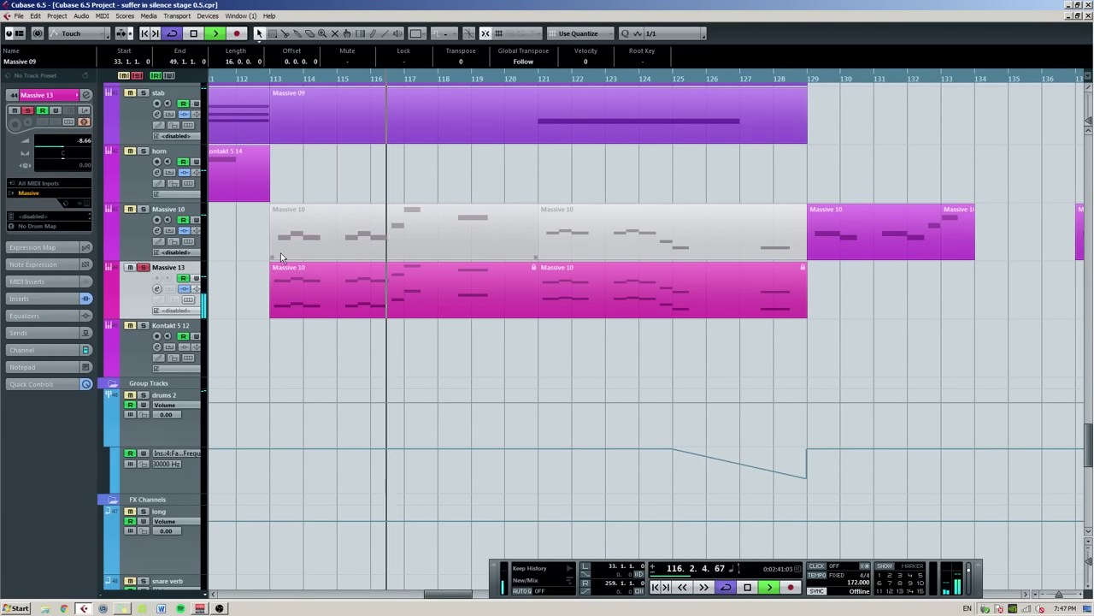
pyautogui.press('space')
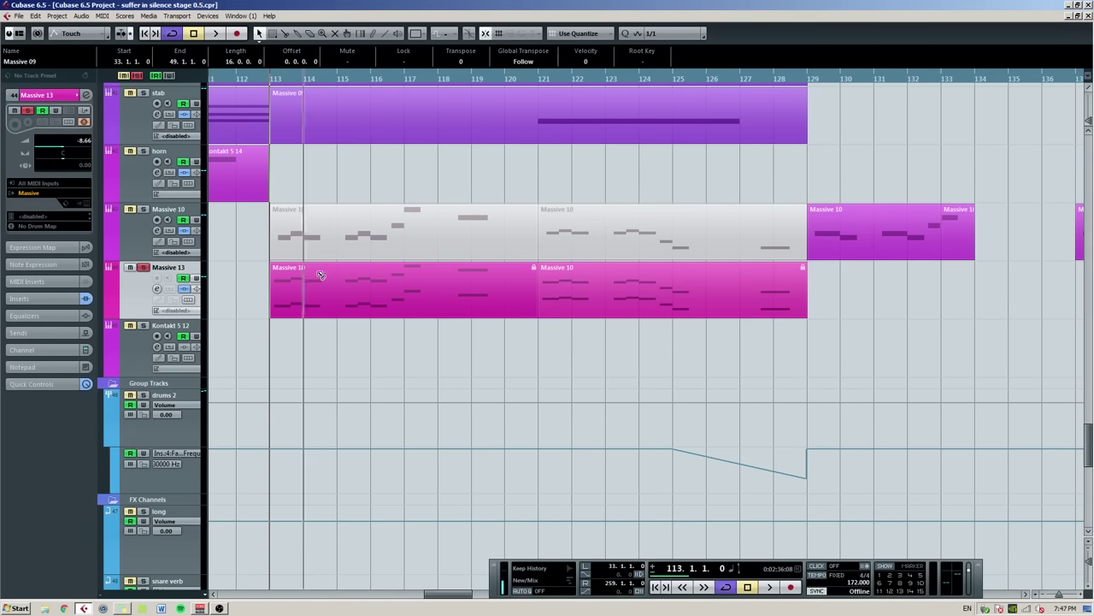
pyautogui.press('space')
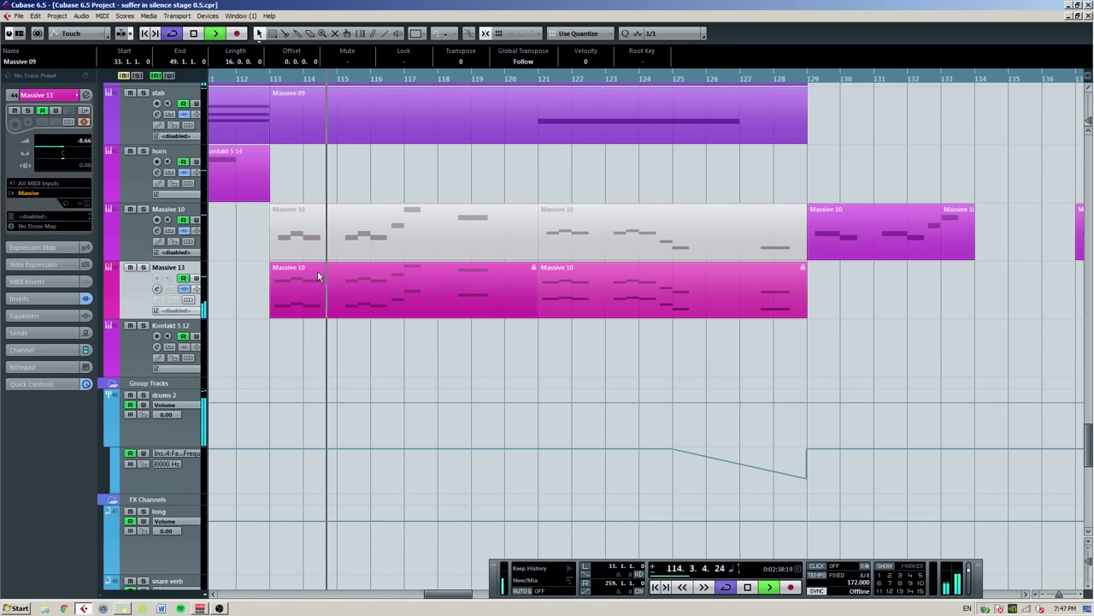
pyautogui.press('space')
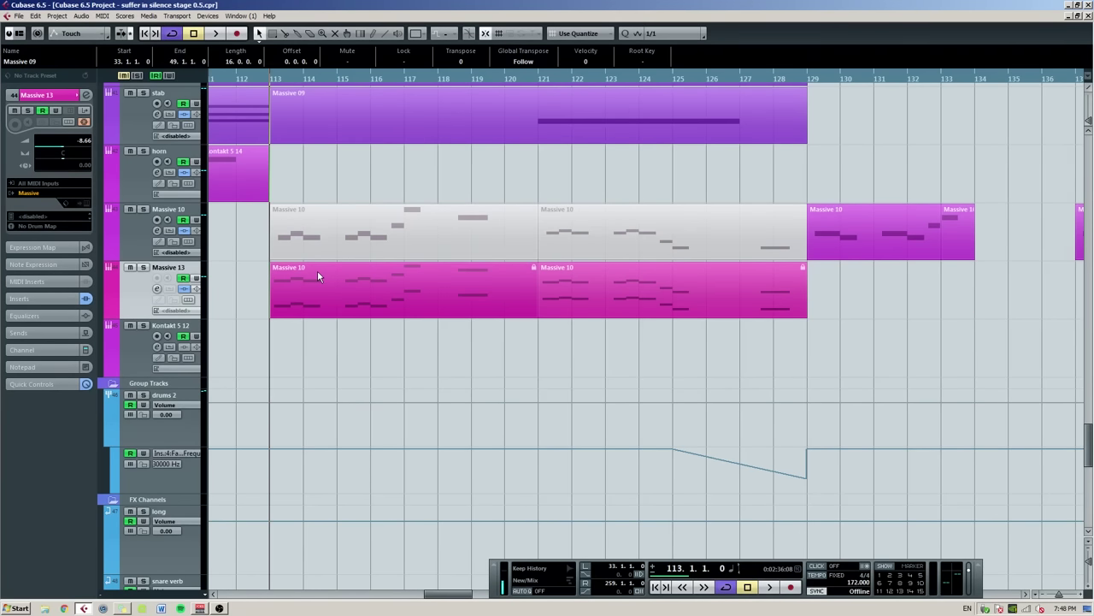
# Examine how the pad, stab, horn, Massive 10 and Massive 13 parts are arranged across the project
pyautogui.press('g')
pyautogui.press('g')
pyautogui.scroll(-2, 382, 267)
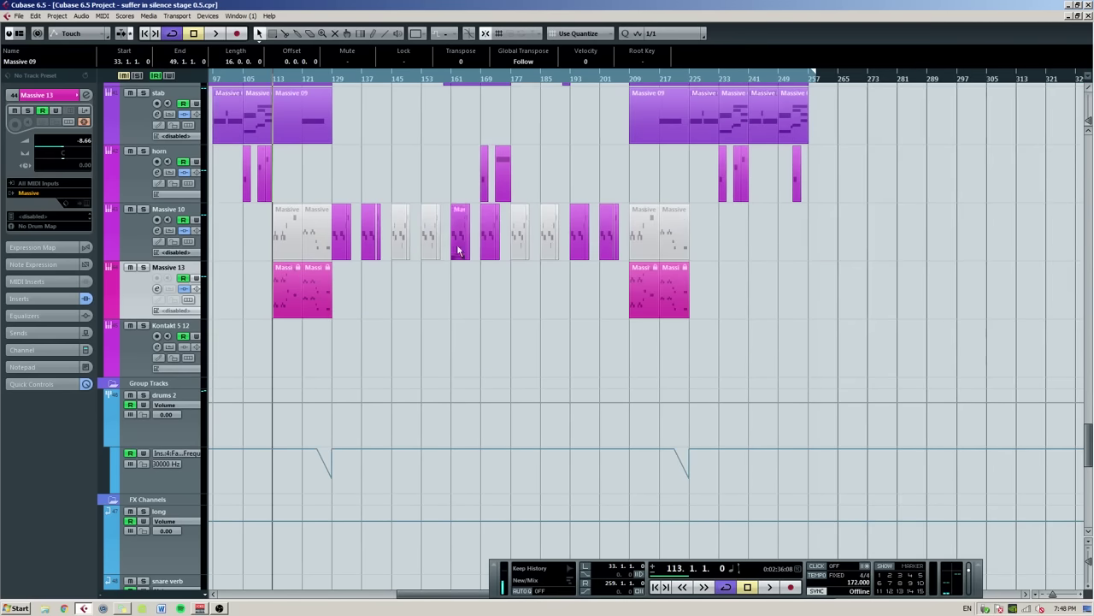
pyautogui.hscroll(-3, 420, 216)
pyautogui.scroll(-1, 363, 232)
pyautogui.scroll(2, 590, 272)
pyautogui.hscroll(2, 498, 230)
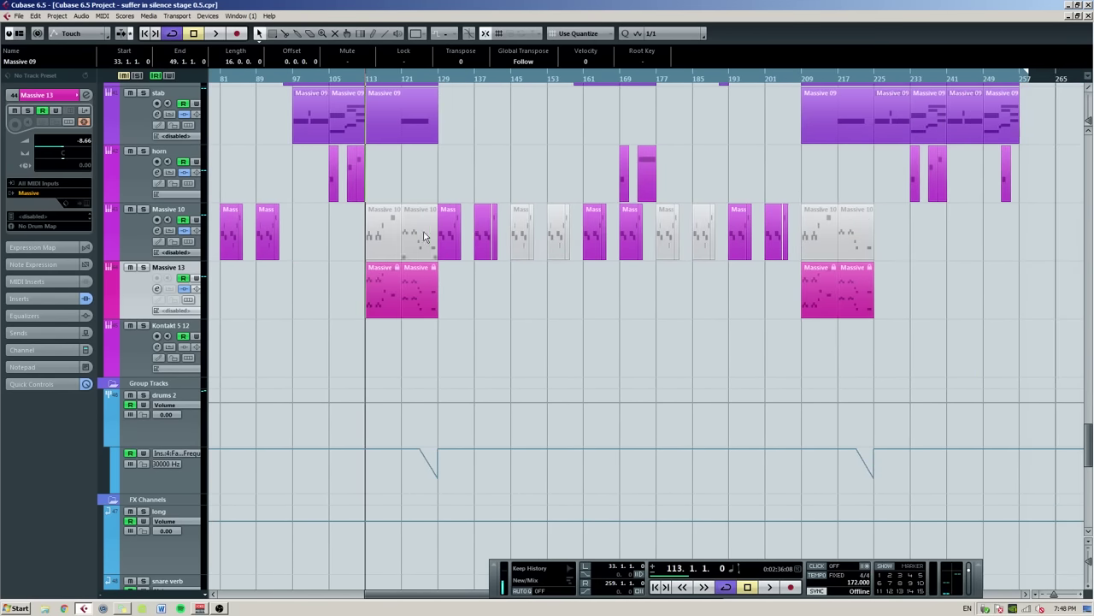
pyautogui.scroll(2, 645, 272)
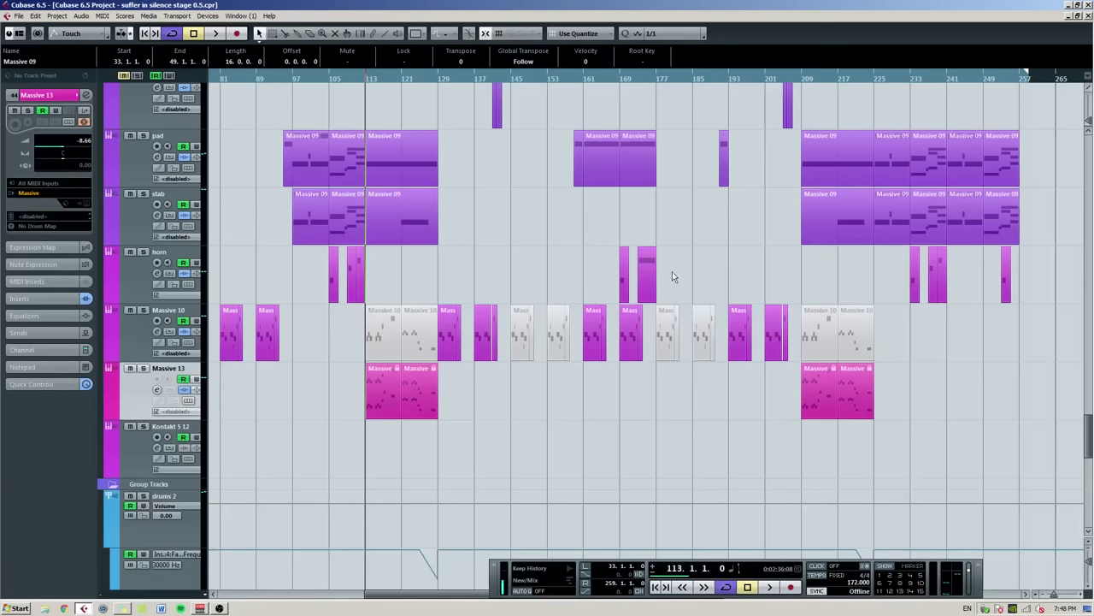
pyautogui.scroll(2, 447, 263)
pyautogui.scroll(-2, 796, 274)
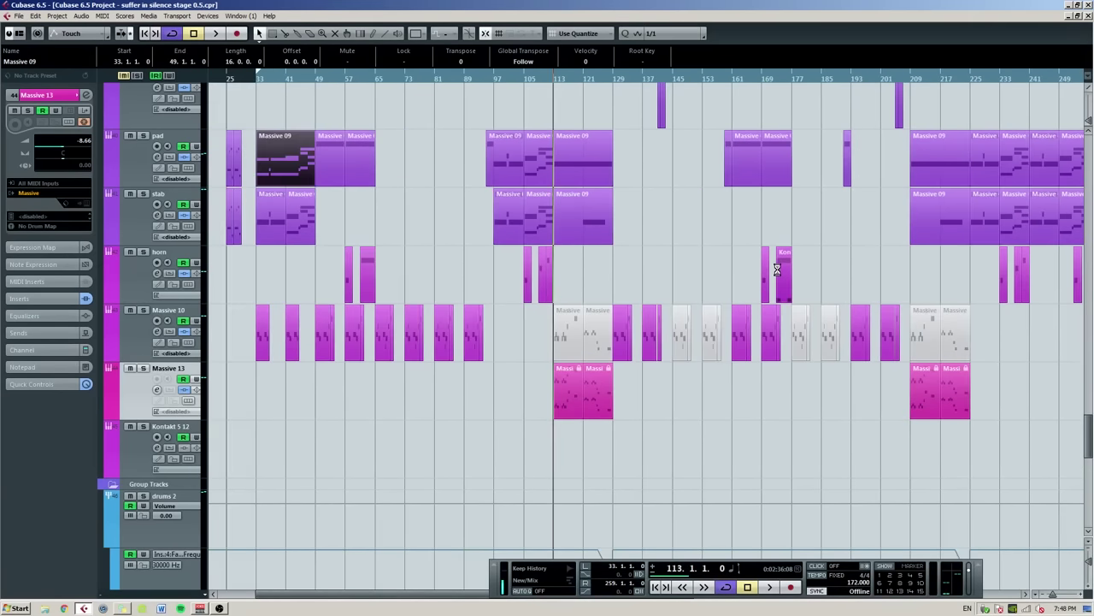
pyautogui.hscroll(3, 744, 265)
pyautogui.scroll(2, 697, 256)
pyautogui.scroll(-1, 697, 256)
pyautogui.scroll(2, 410, 254)
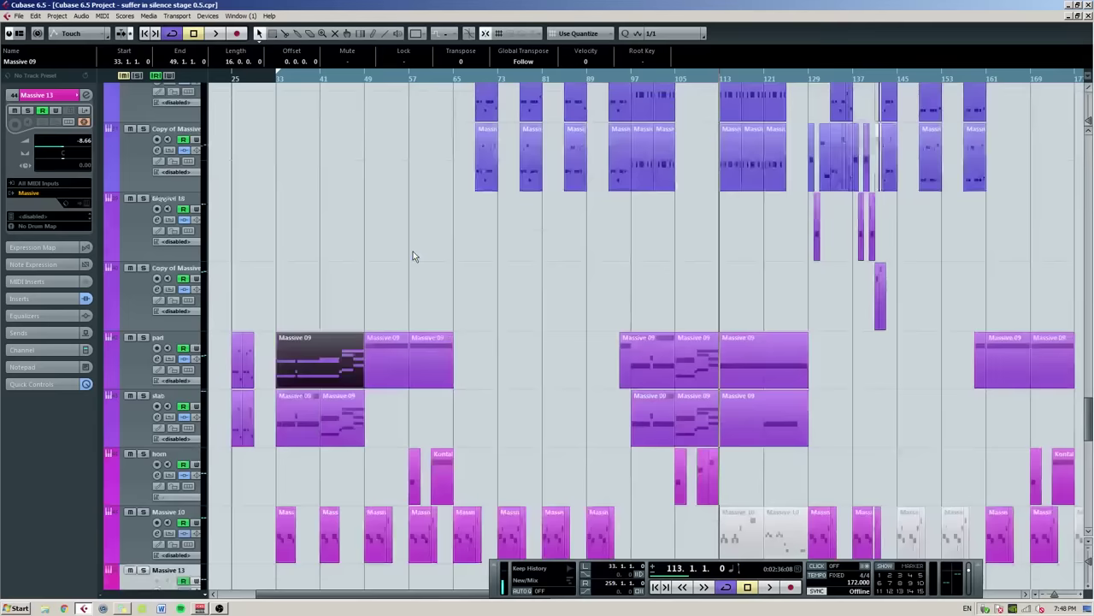
# Select and solo the Massive 16 track and play its part from the start of bar 49
pyautogui.scroll(-5, 409, 256)
pyautogui.scroll(3, 405, 262)
pyautogui.scroll(2, 405, 262)
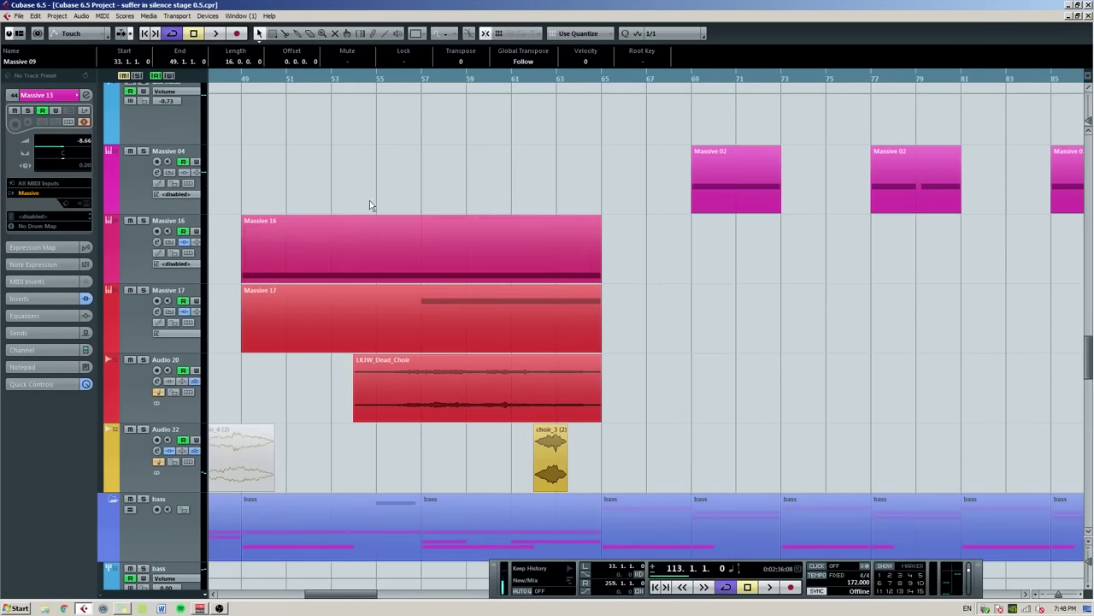
pyautogui.click(248, 82)
pyautogui.click(467, 215)
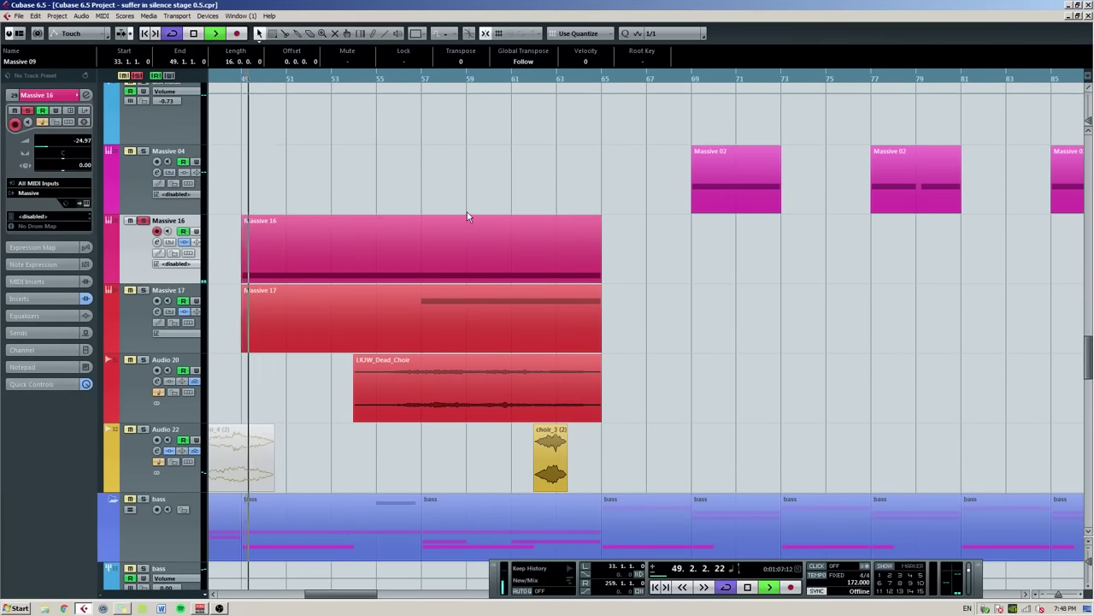
# Select and solo the Massive 17 track and play its part briefly from bar 57
pyautogui.click(162, 333)
pyautogui.click(422, 82)
pyautogui.press('space')
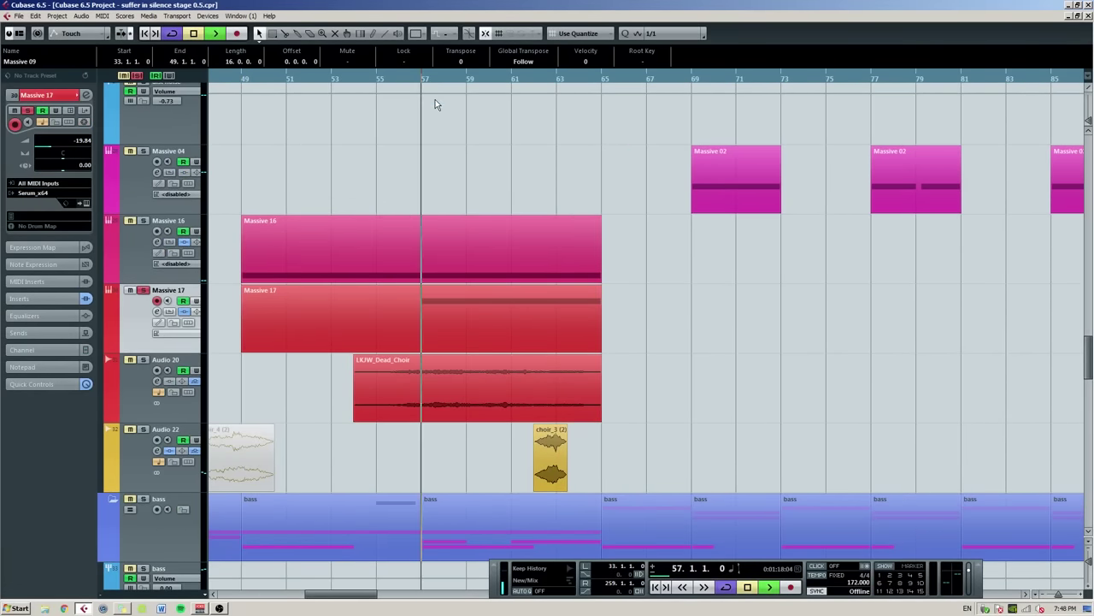
pyautogui.press('space')
# Select and solo the Audio 20 track and play its LKJW_Dead_Choir clip from bar 57
pyautogui.click(395, 351)
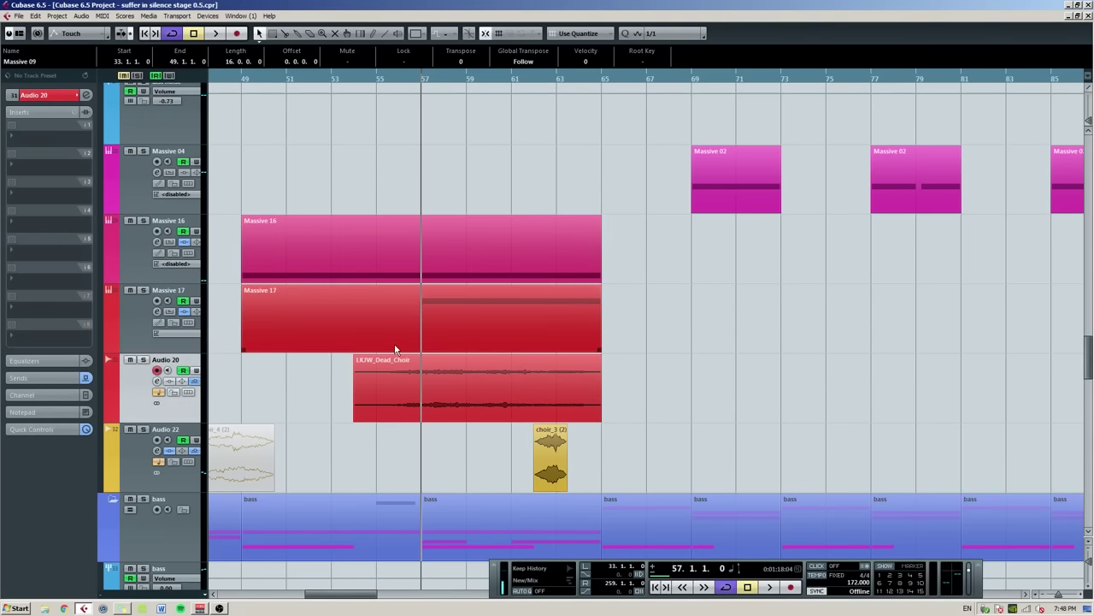
pyautogui.press('space')
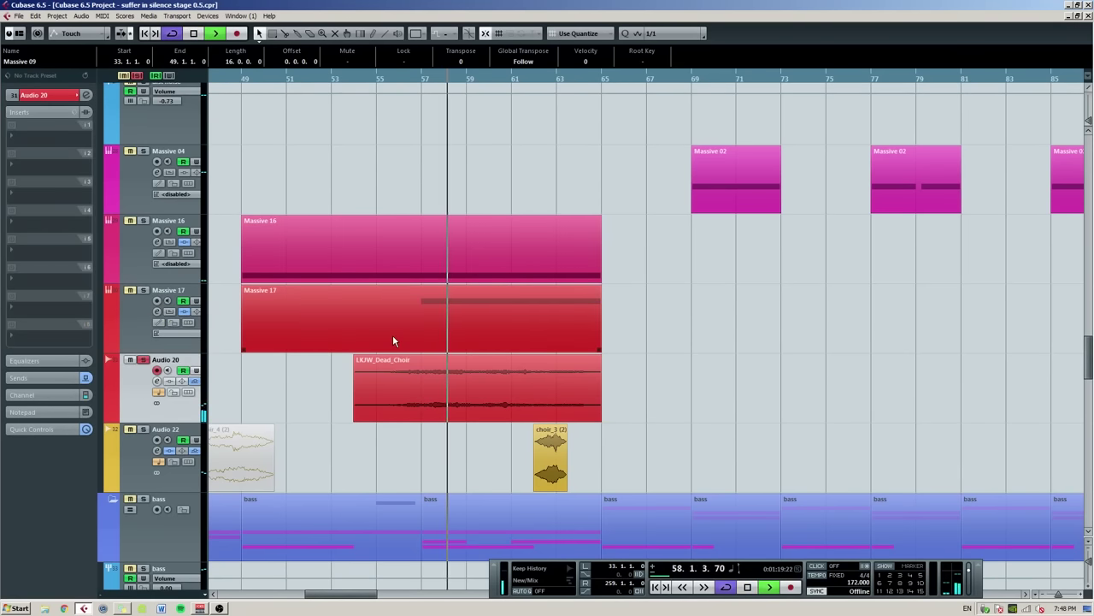
pyautogui.keyDown('ctrl'); pyautogui.scroll(2, 393, 334); pyautogui.keyUp('ctrl')
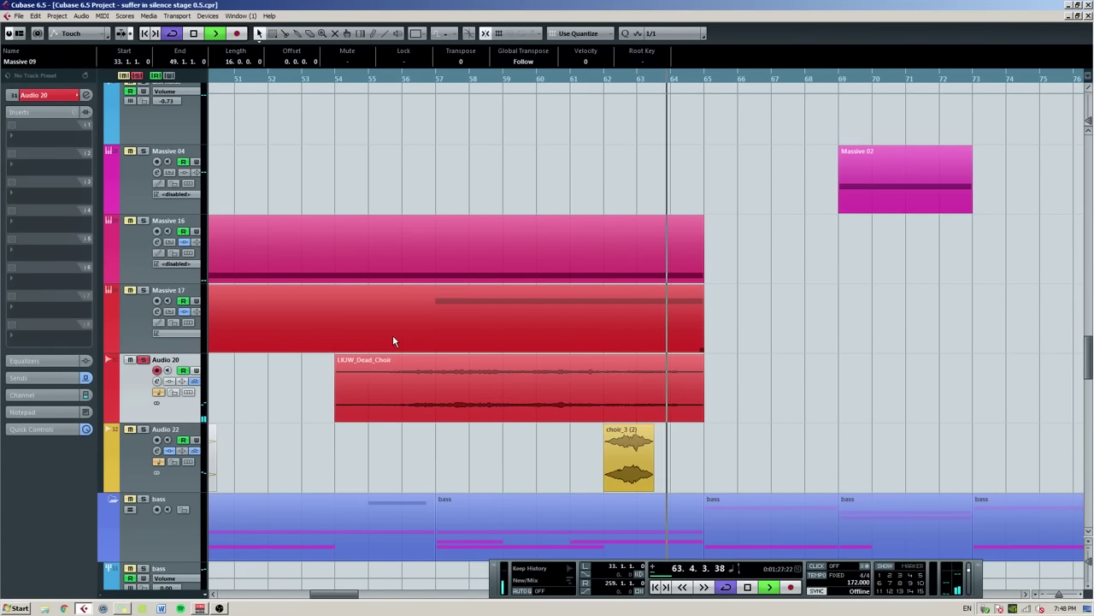
pyautogui.press('space')
# Inspect the fade-in at the start of the LKJW_Dead_Choir clip, between bars 54 and 57
pyautogui.moveTo(337, 355); pyautogui.dragTo(437, 356)
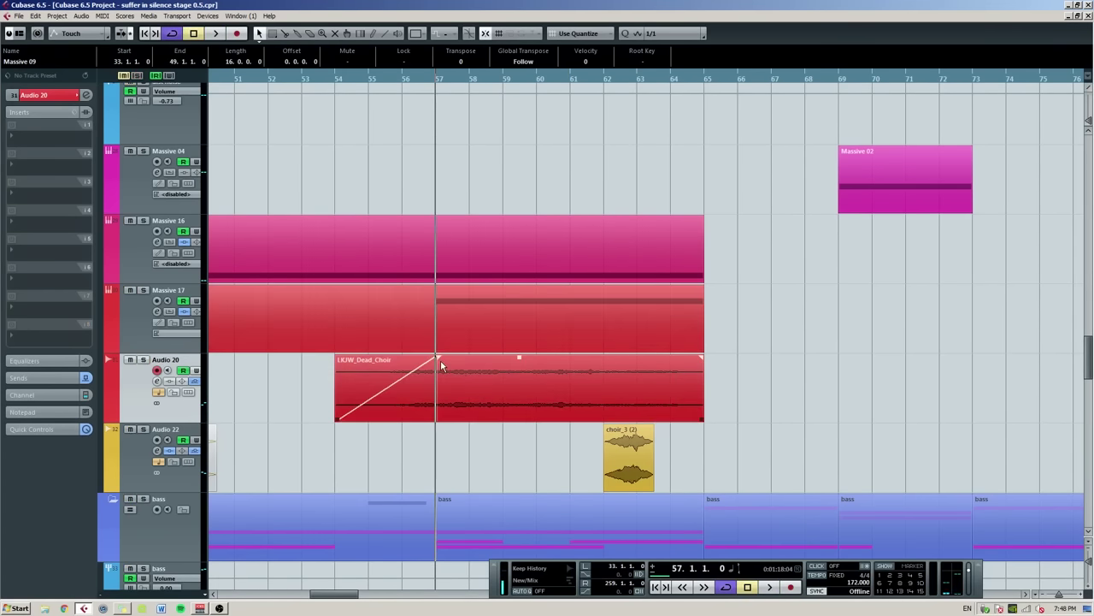
pyautogui.scroll(2, 475, 364)
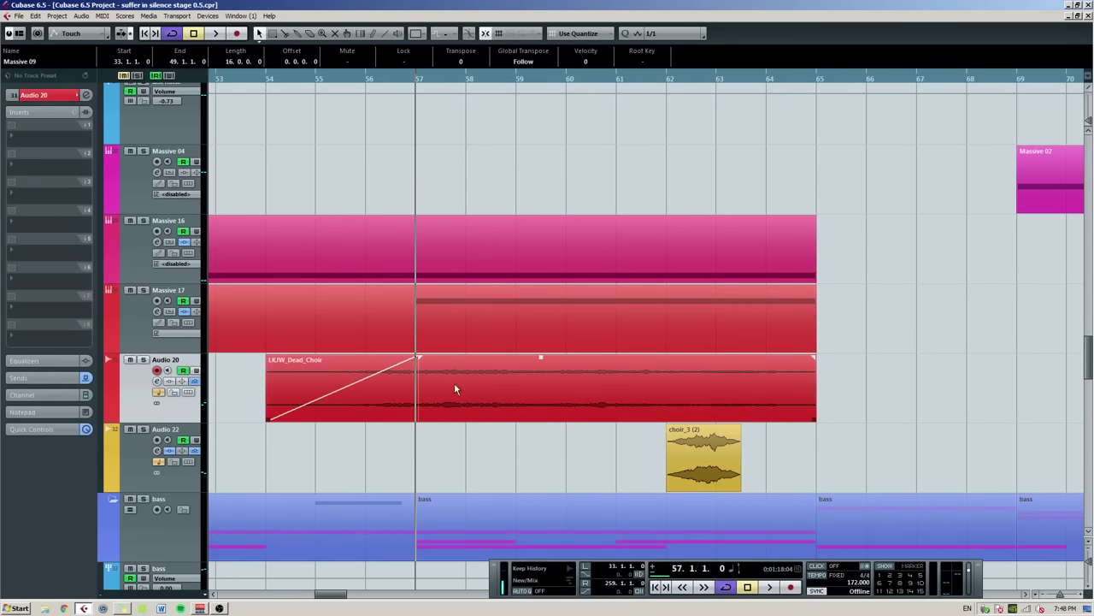
pyautogui.hscroll(2, 552, 402)
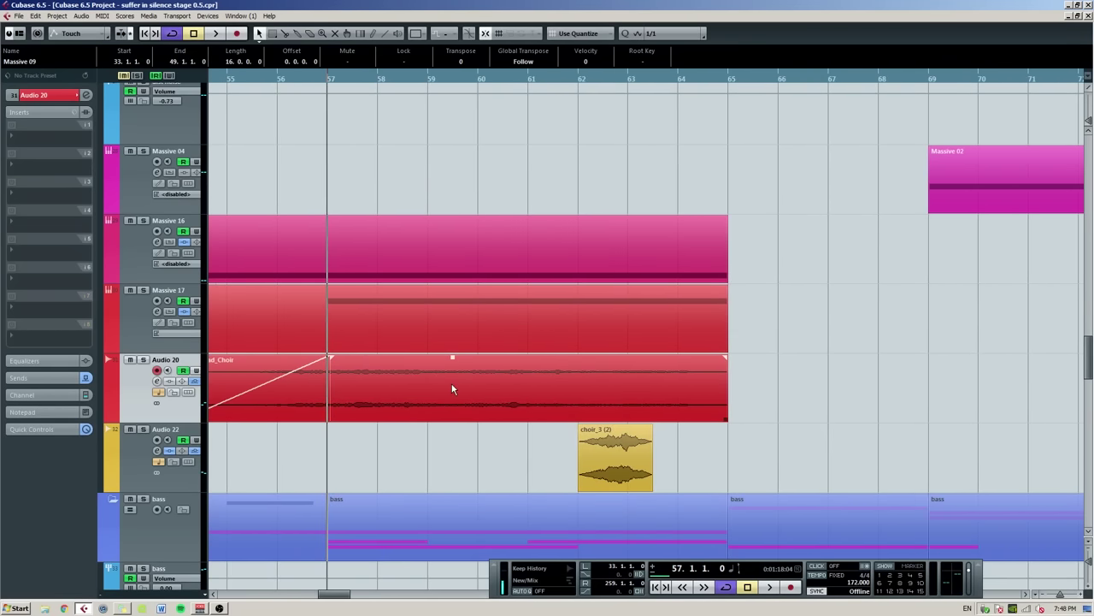
pyautogui.scroll(-2, 438, 380)
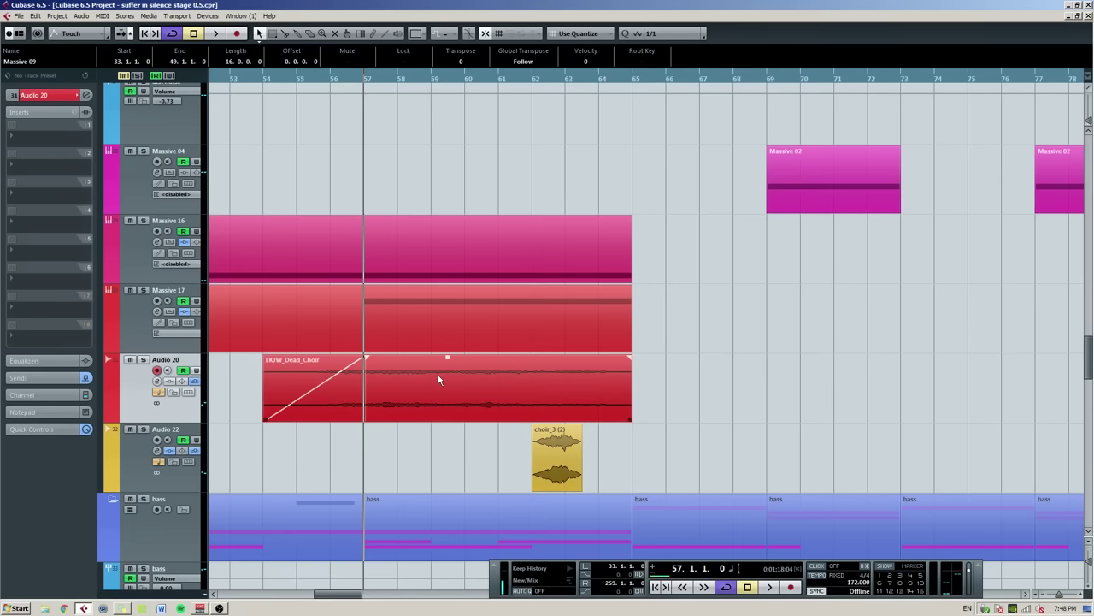
pyautogui.scroll(4, 438, 374)
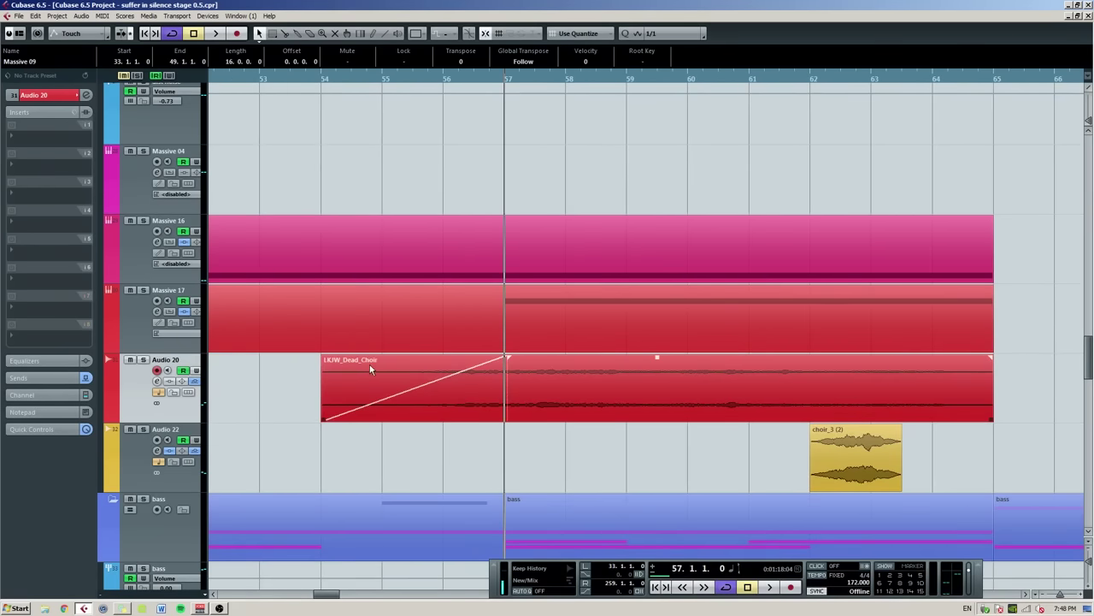
# Select and solo the Audio 22 track and play its choir_3 clip from bar 62
pyautogui.hscroll(4, 438, 372)
pyautogui.click(640, 80)
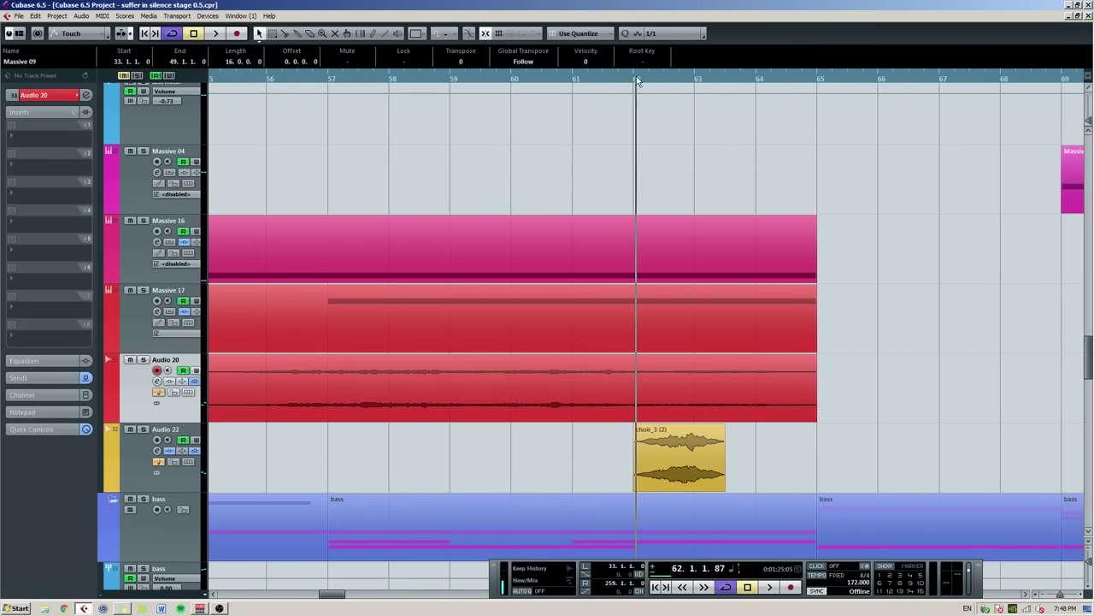
pyautogui.click(156, 448)
pyautogui.press('space')
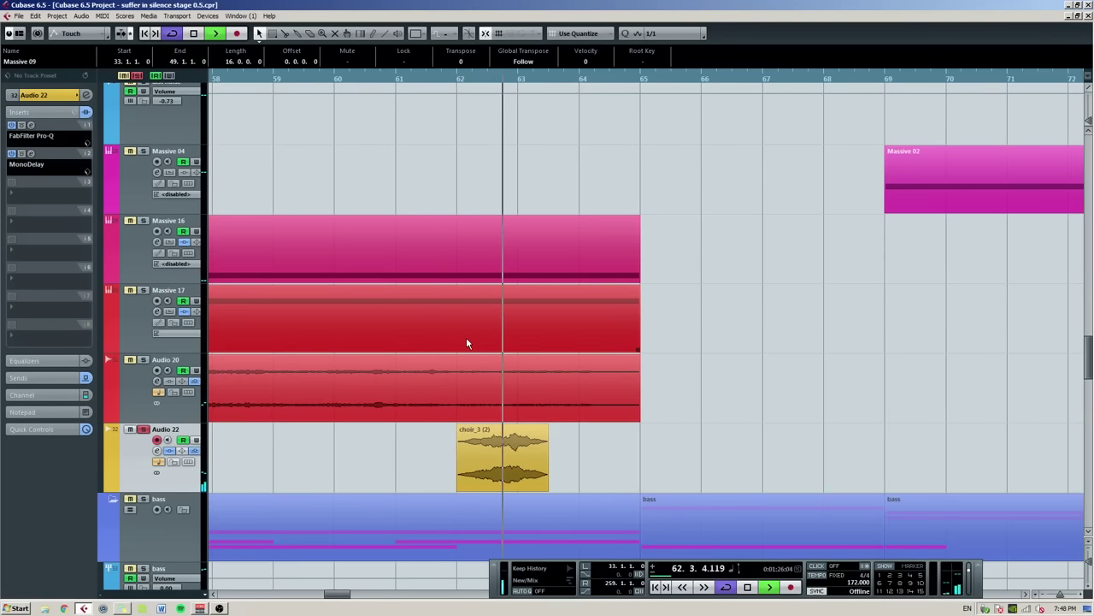
pyautogui.press('space')
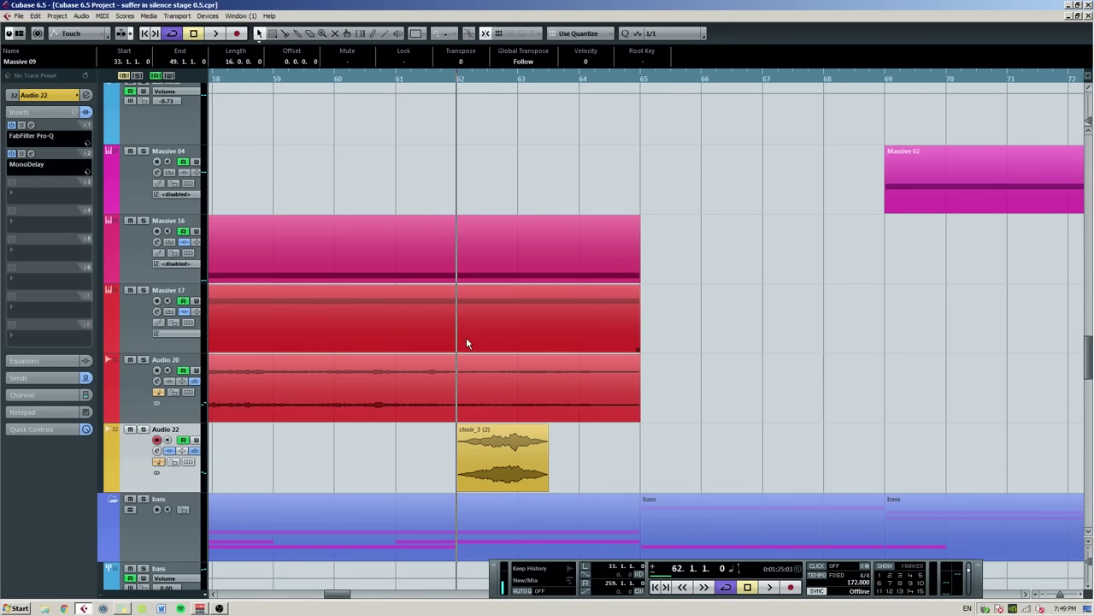
pyautogui.press('g')
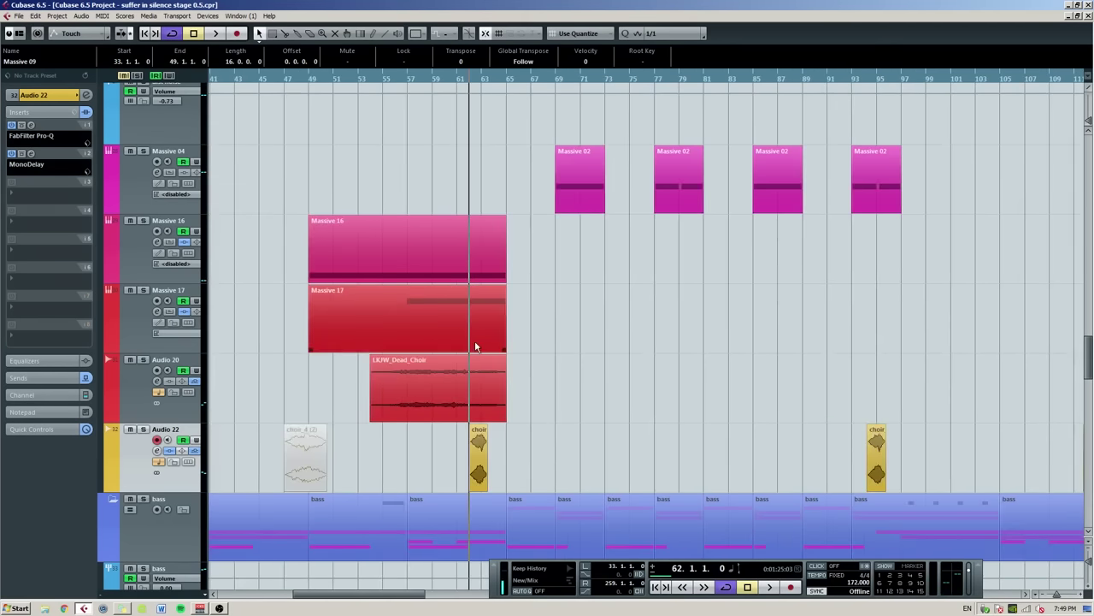
# Review the arrangement of the misc tracks and the bass section below them across the whole song
pyautogui.scroll(3, 425, 341)
pyautogui.press('g')
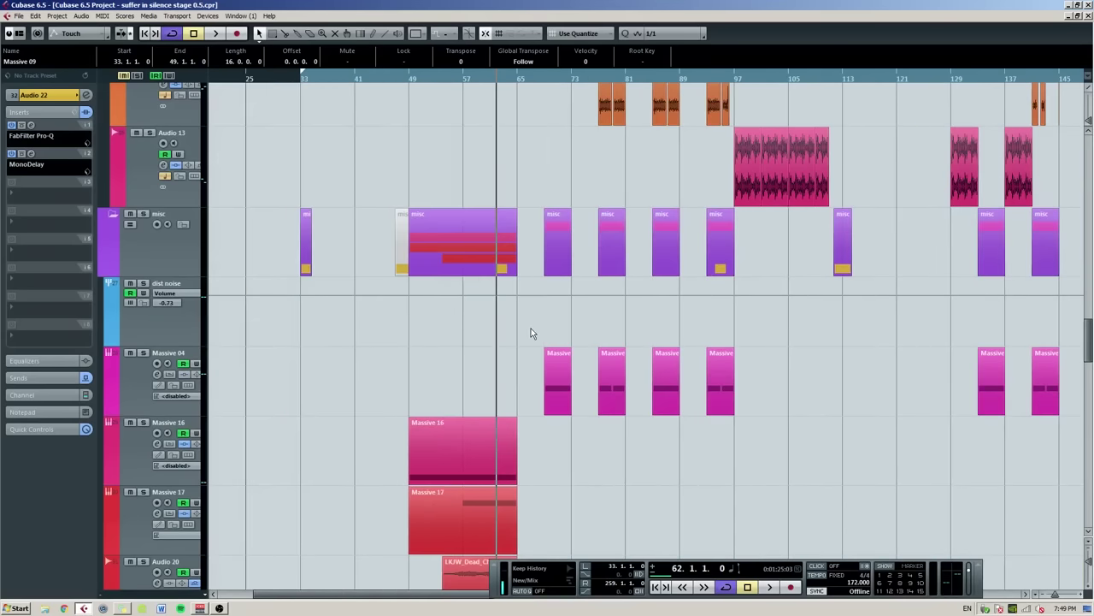
pyautogui.press('g')
pyautogui.press('g')
pyautogui.scroll(-3, 495, 330)
pyautogui.scroll(-4, 496, 330)
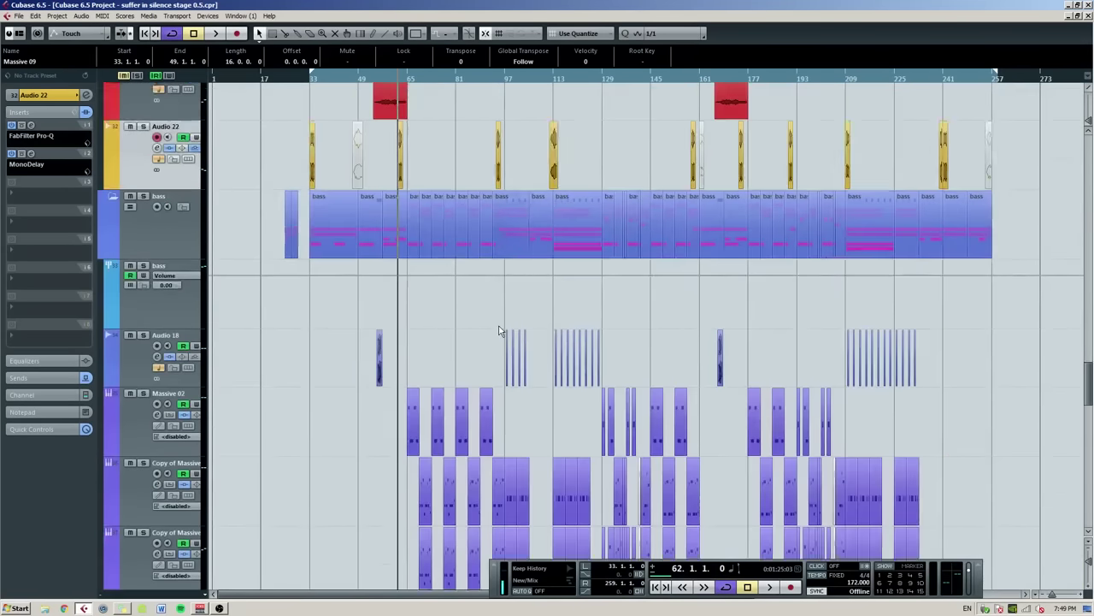
pyautogui.scroll(-3, 487, 328)
pyautogui.press('h')
pyautogui.scroll(6, 436, 324)
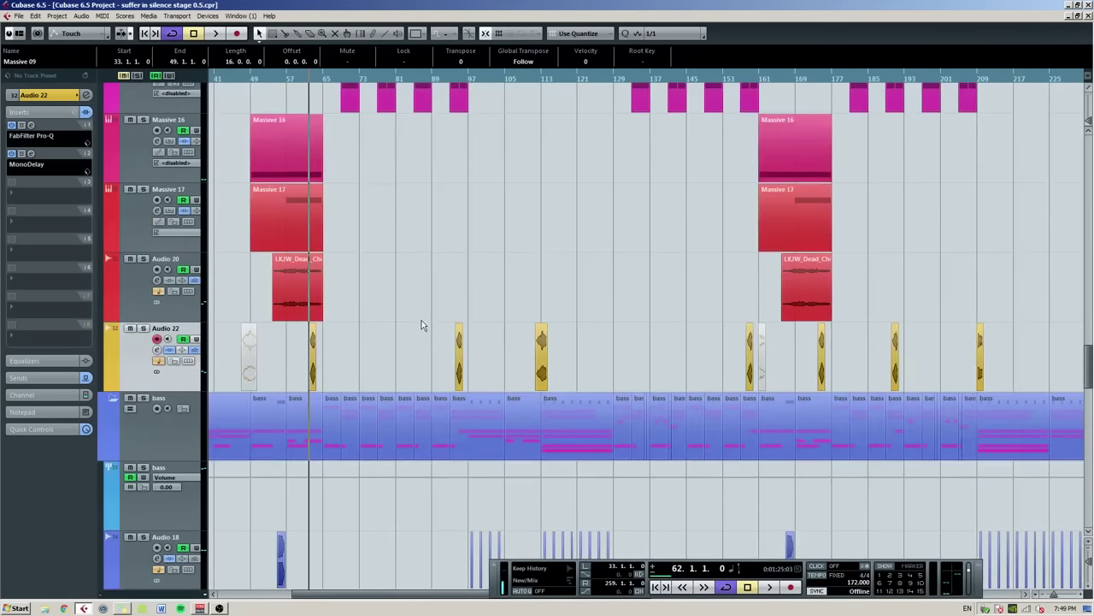
# Look over the drum and percussion tracks above the misc folder, up to the Addictive Drums hats
pyautogui.press('g')
pyautogui.scroll(6, 422, 320)
pyautogui.press('h')
pyautogui.press('h')
pyautogui.scroll(1, 392, 311)
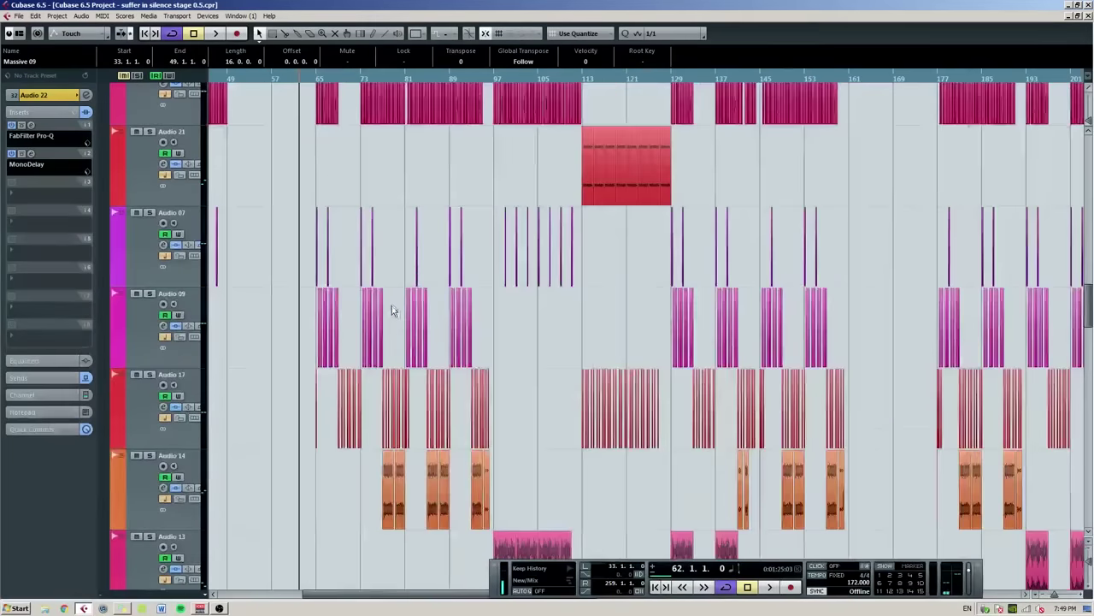
pyautogui.scroll(8, 392, 306)
pyautogui.press('h')
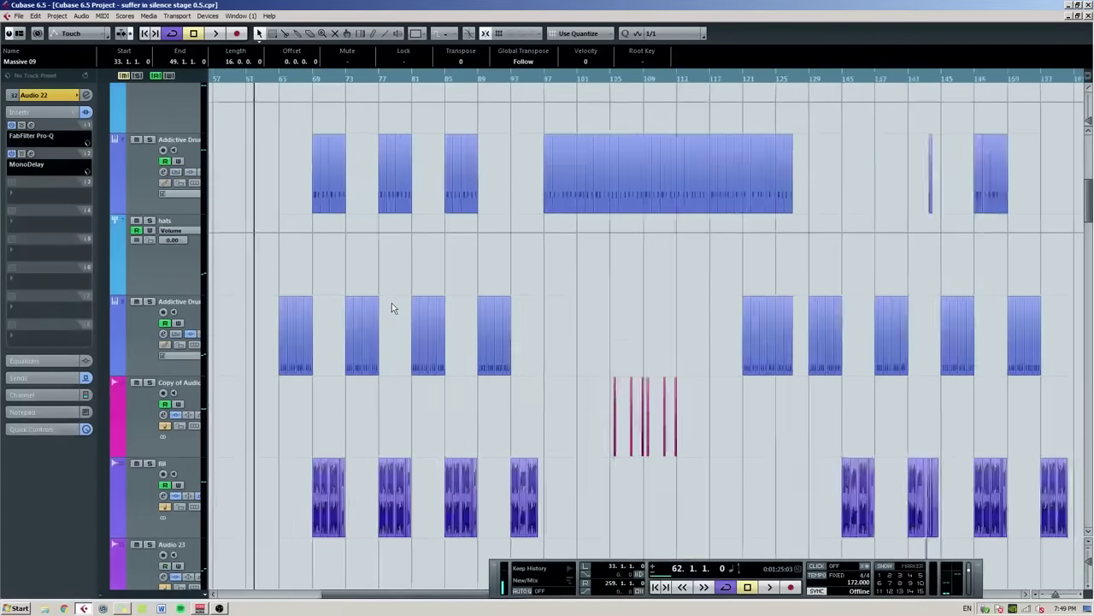
pyautogui.scroll(3, 391, 306)
pyautogui.scroll(4, 392, 306)
# Survey the arrangement from the drum tracks through the misc folder to the pad, stab and horn tracks
pyautogui.press('g')
pyautogui.press('g')
pyautogui.scroll(-6, 461, 305)
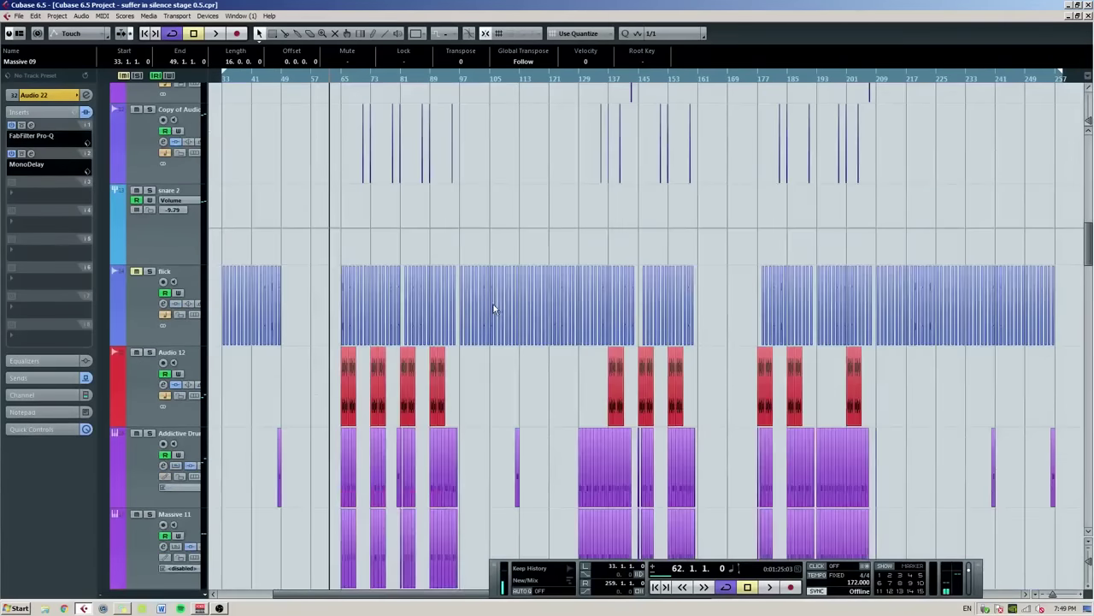
pyautogui.scroll(-8, 494, 309)
pyautogui.press('h')
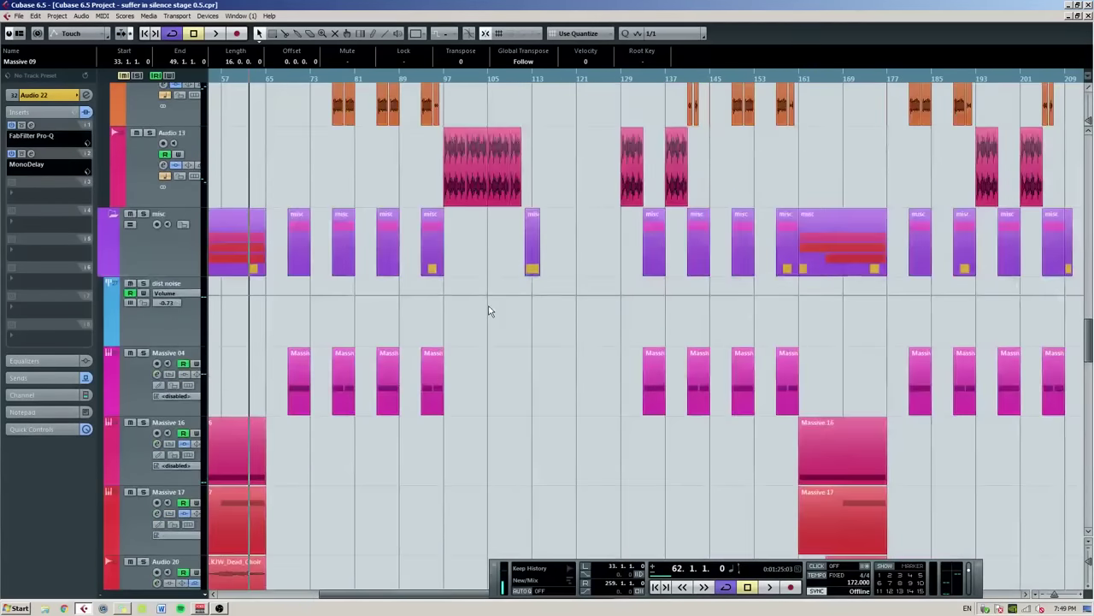
pyautogui.scroll(-8, 489, 311)
pyautogui.scroll(-4, 488, 309)
pyautogui.scroll(4, 487, 308)
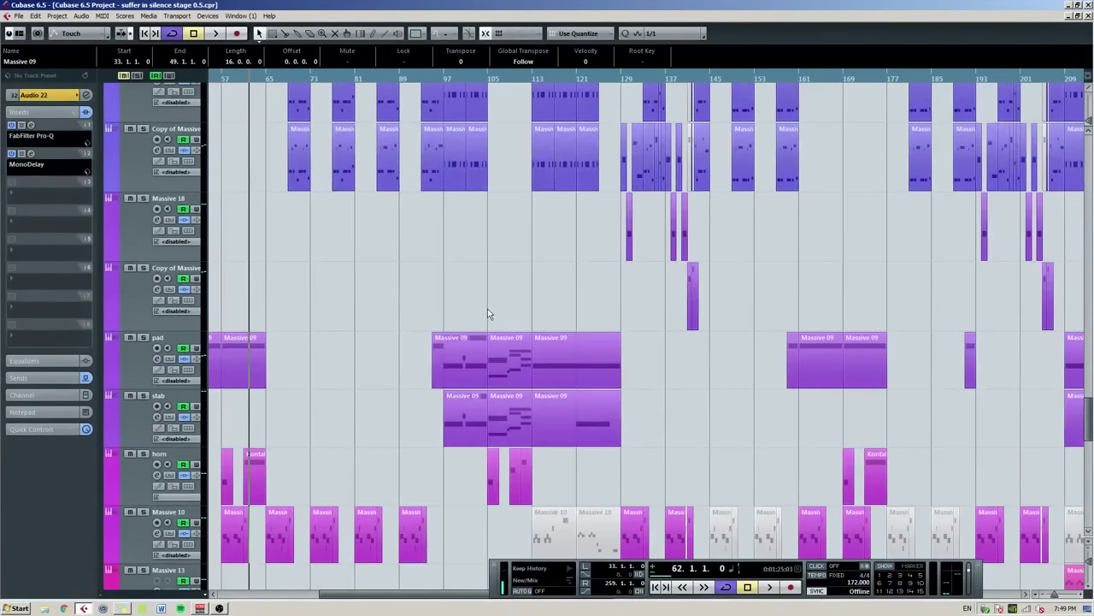